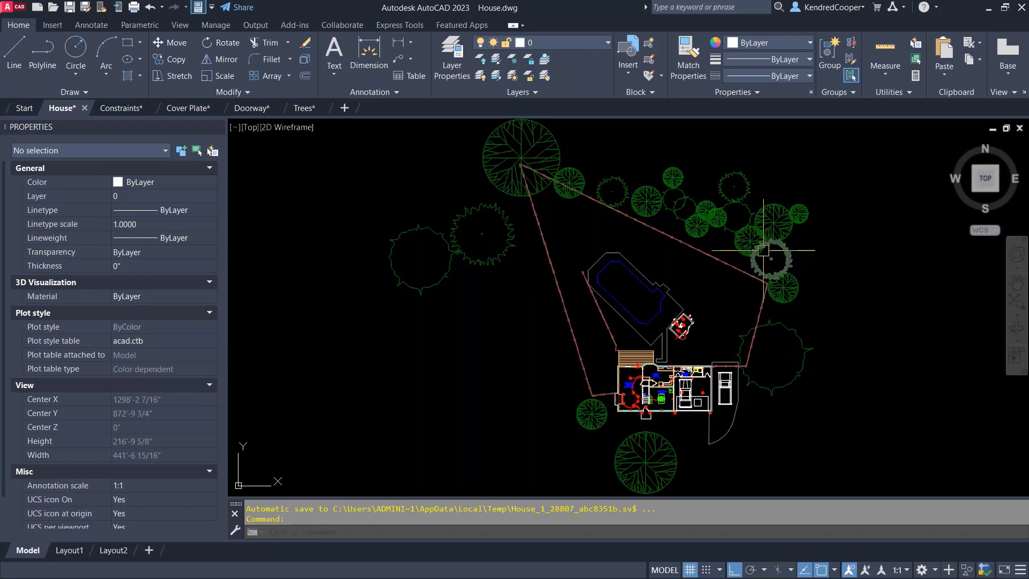
Step: Examine the house plan's living room, kitchen and dining room, including their electrical symbols, then the full site layout
scroll(666, 434, "up", 5)
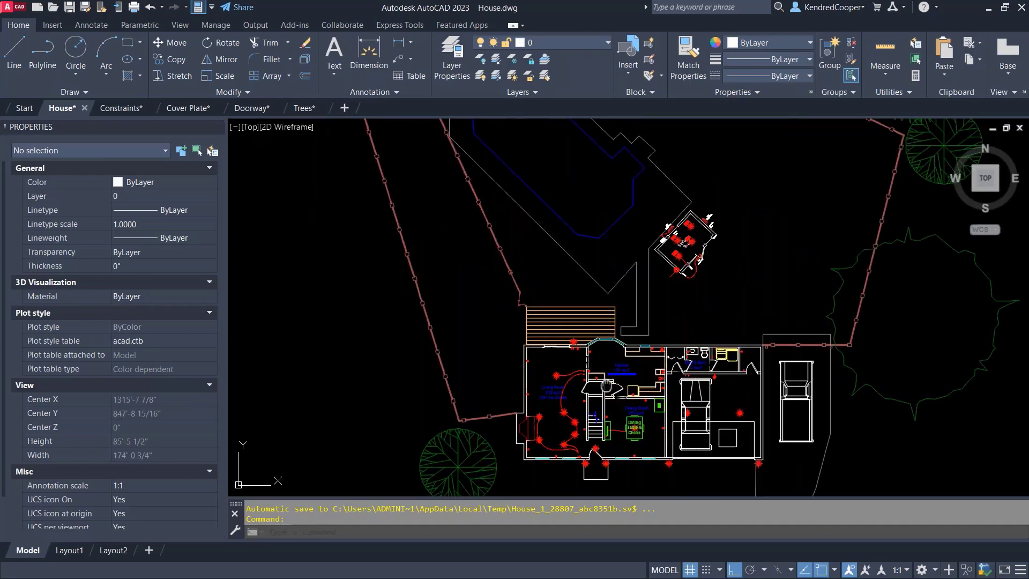
scroll(621, 335, "up", 5)
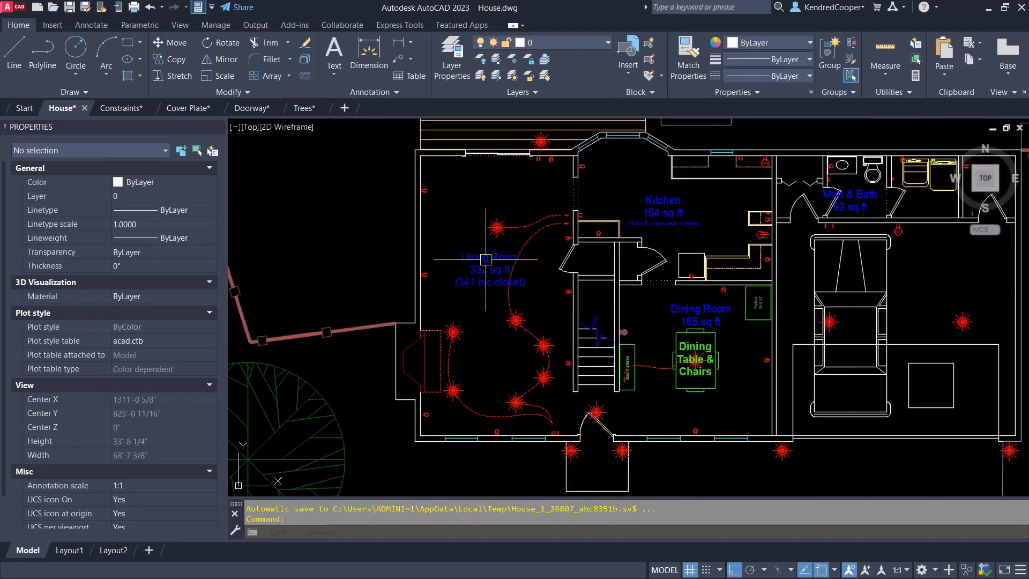
scroll(485, 260, "up", 3)
middle_click_drag(472, 232, 458, 267)
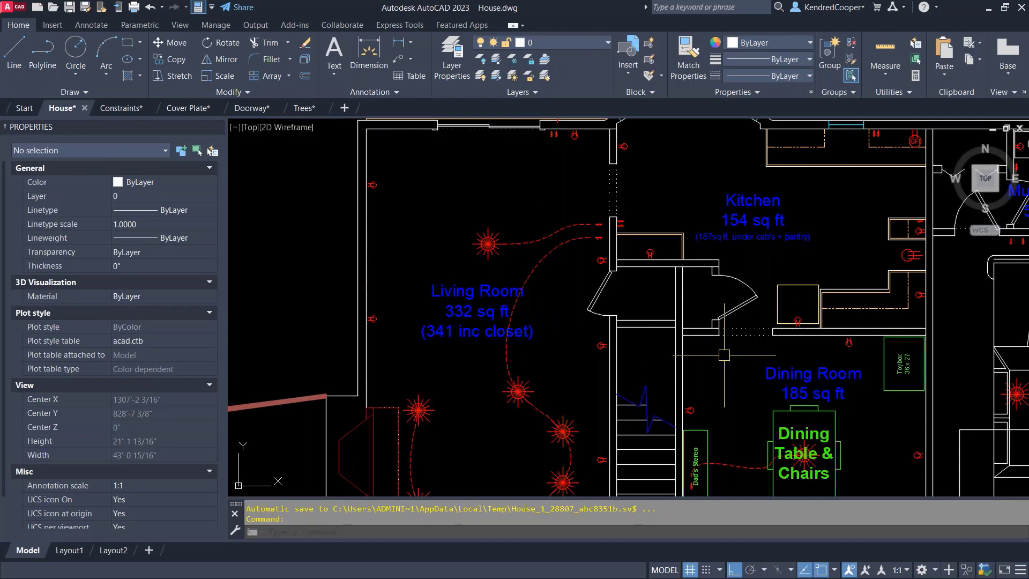
scroll(724, 355, "down", 3)
scroll(724, 355, "down", 5)
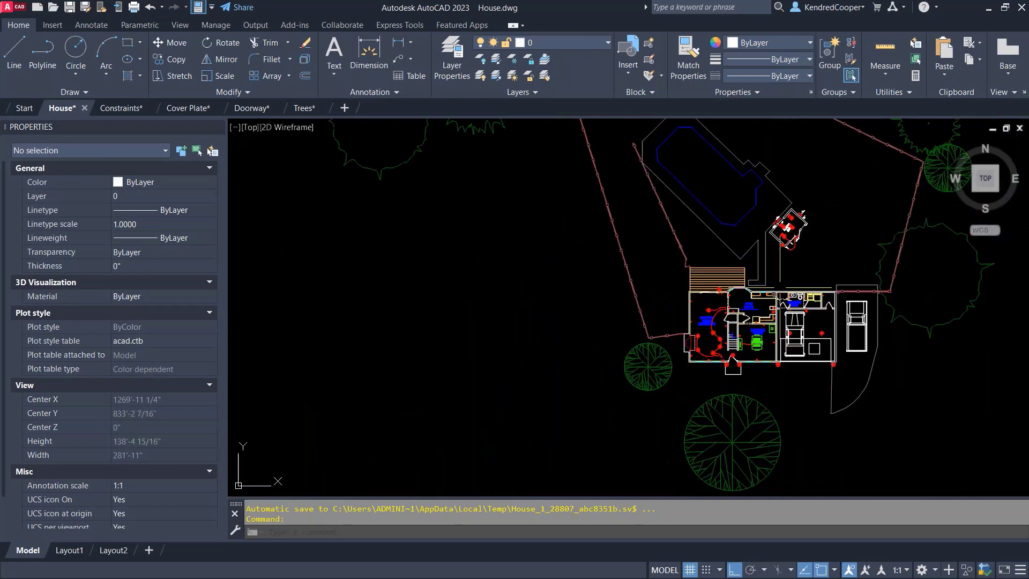
scroll(661, 343, "down", 4)
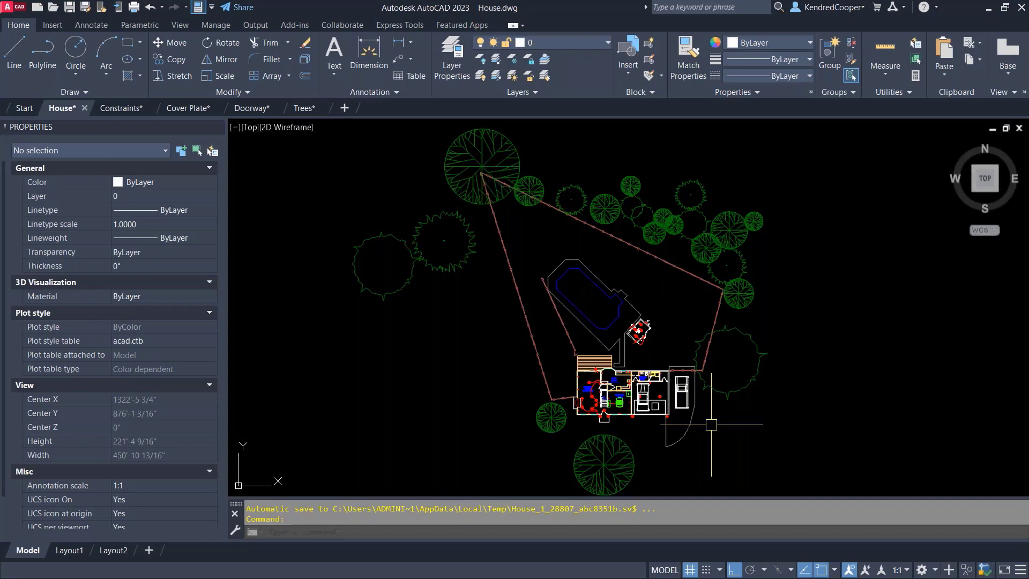
Step: Inspect the properties of the ceiling light block in the garage, then clear the selection
scroll(652, 397, "up", 6)
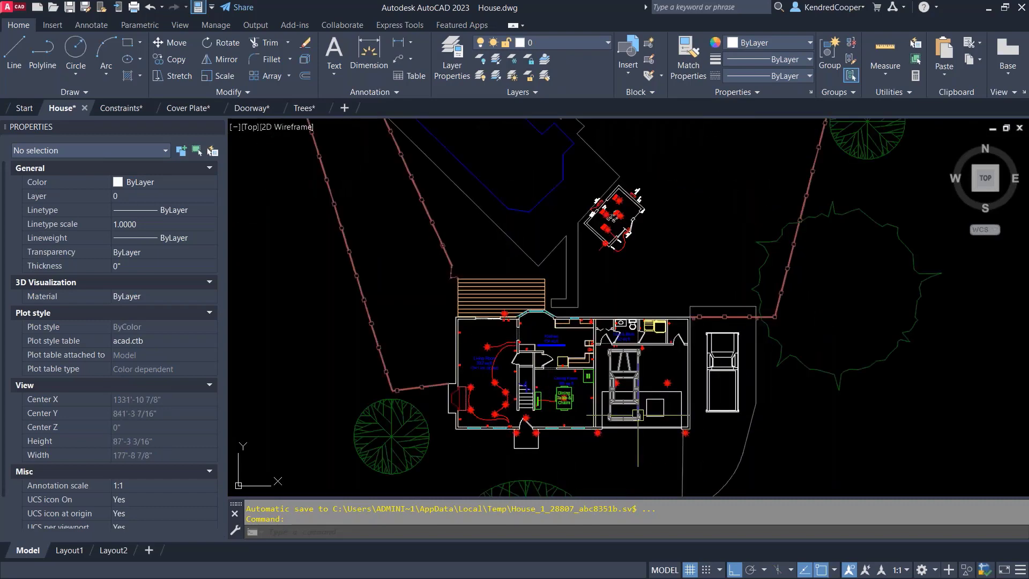
scroll(663, 398, "up", 10)
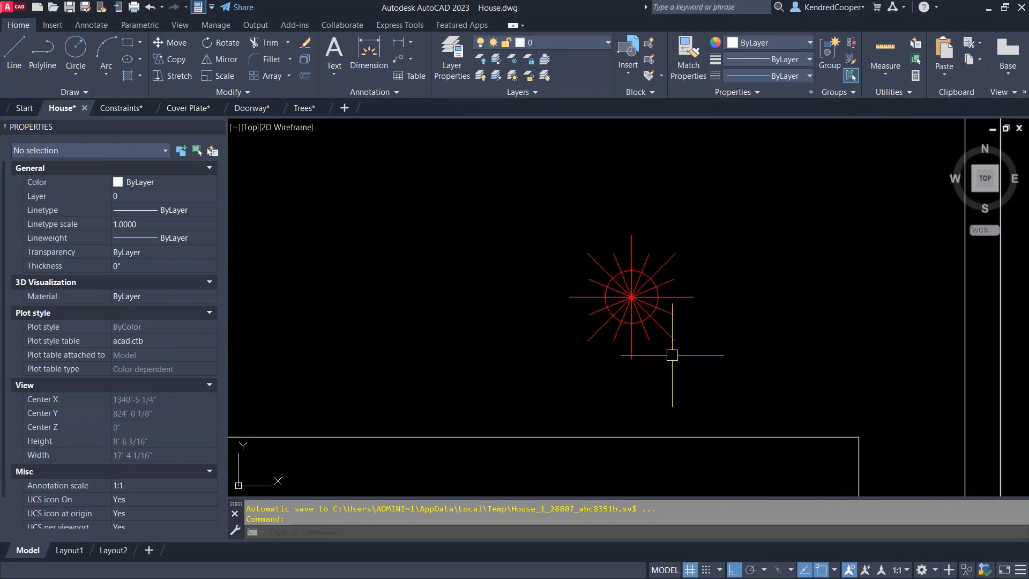
middle_click_drag(732, 363, 733, 363)
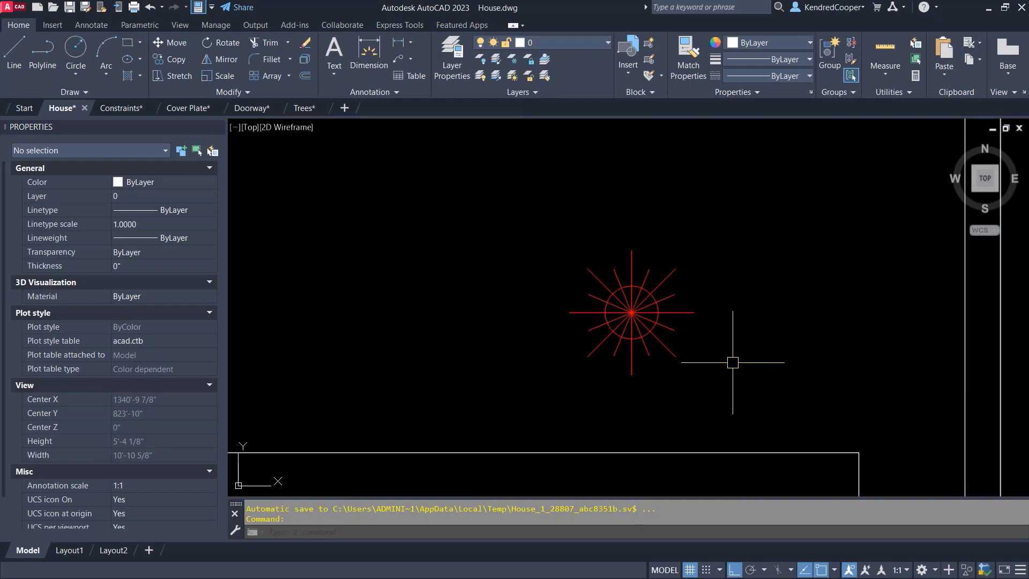
left_click(675, 313)
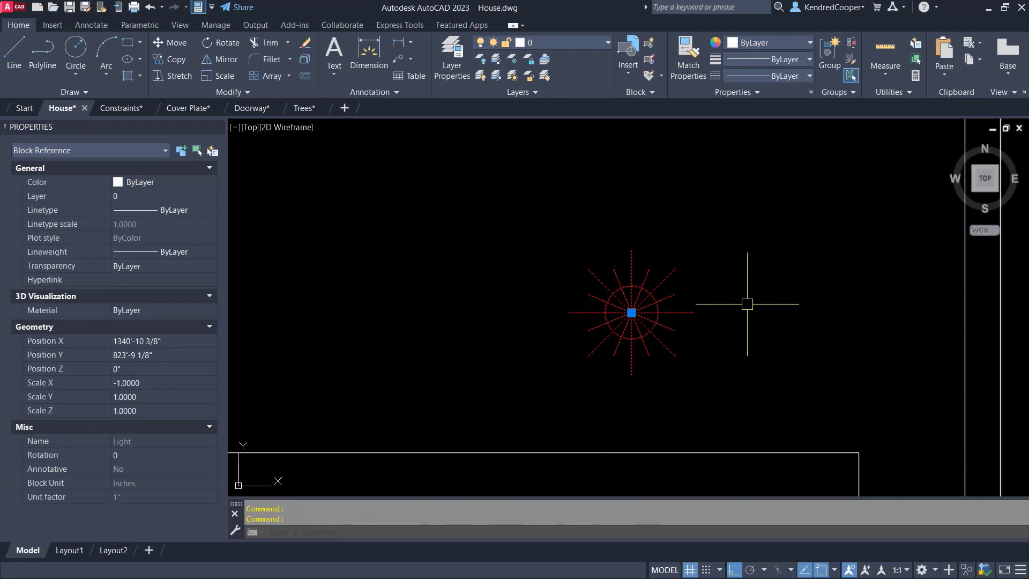
scroll(757, 310, "down", 5)
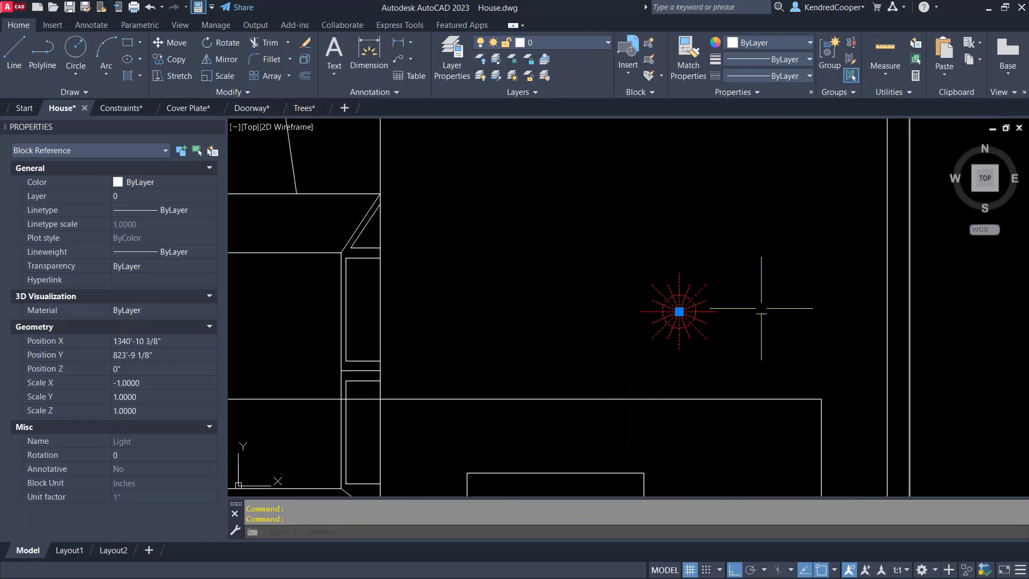
middle_click_drag(688, 233, 700, 376)
key("Escape")
Step: Inspect the properties of the duplex plug block on the wall beside the laundry appliances, then clear the selection
scroll(750, 290, "up", 6)
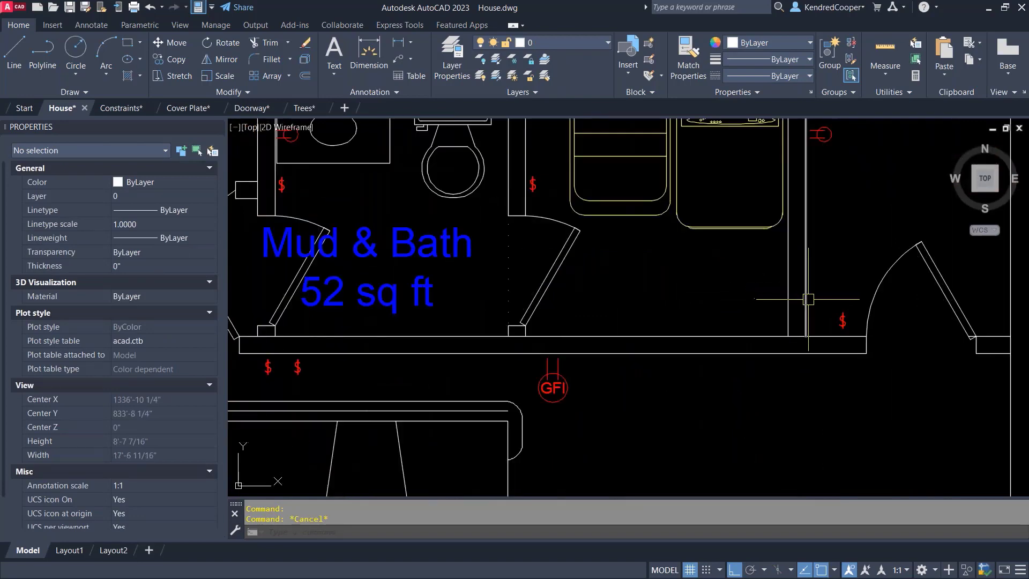
scroll(750, 291, "up", 5)
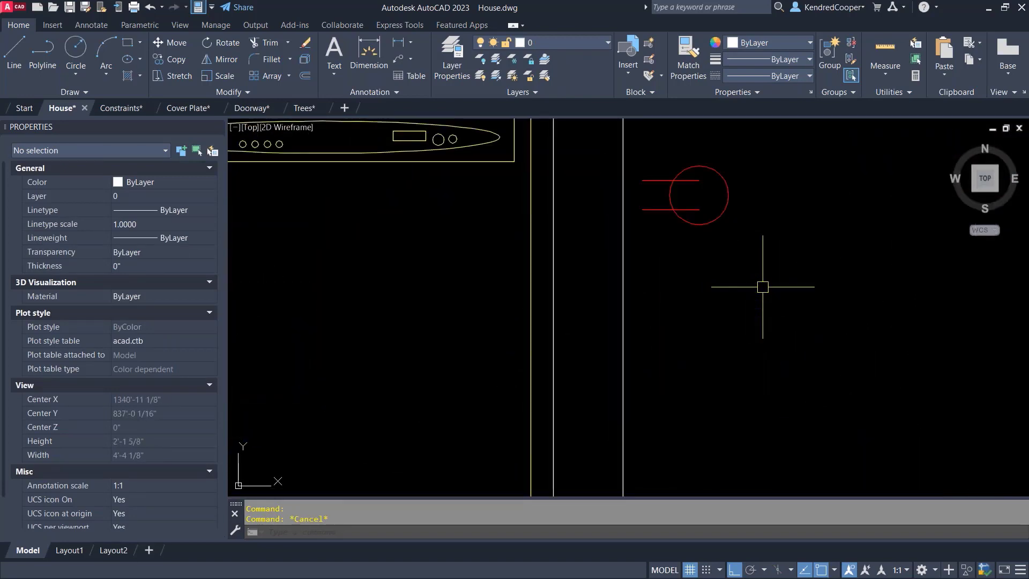
left_click(725, 211)
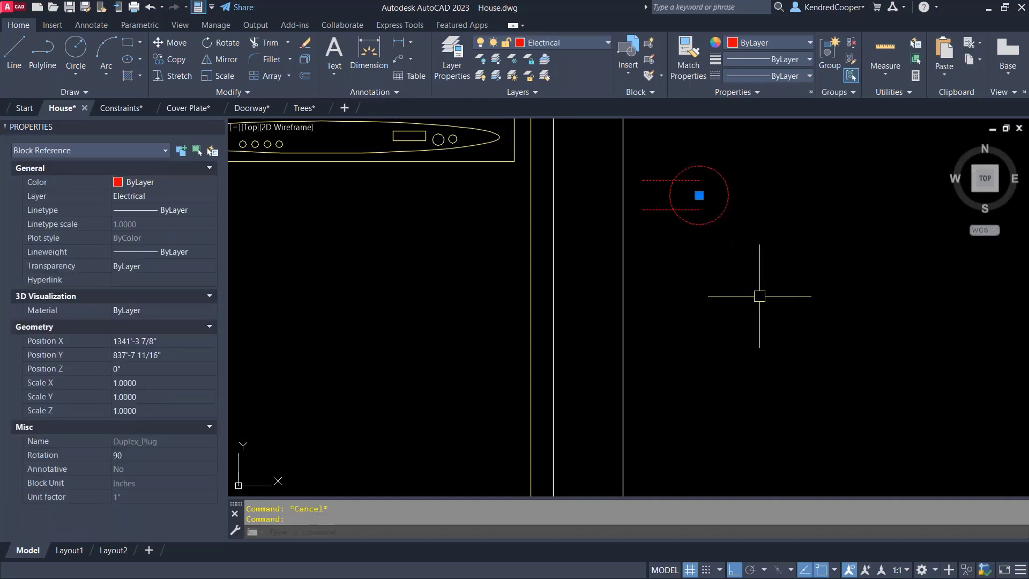
scroll(759, 296, "down", 4)
middle_click_drag(771, 298, 719, 232)
key("Escape")
Step: Inspect the properties of the light switch block beside the door east of the laundry area
left_click(711, 456)
scroll(723, 446, "up", 3)
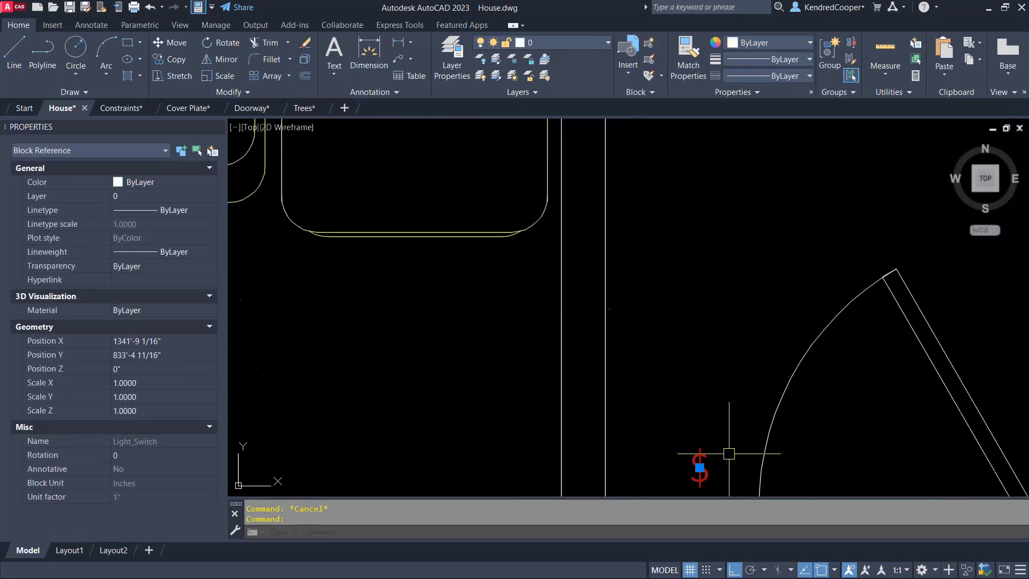
middle_click_drag(726, 443, 715, 325)
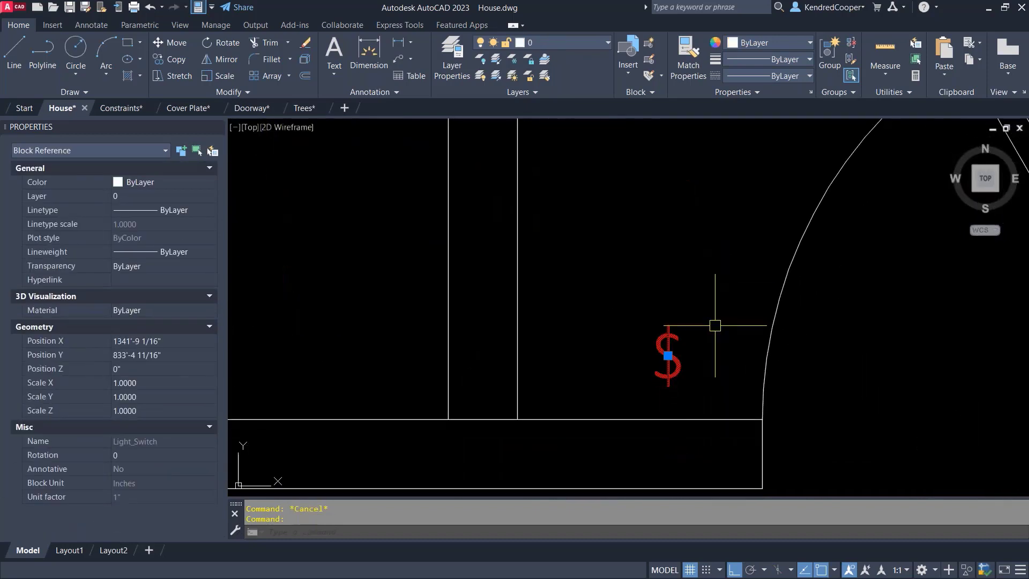
scroll(717, 323, "down", 6)
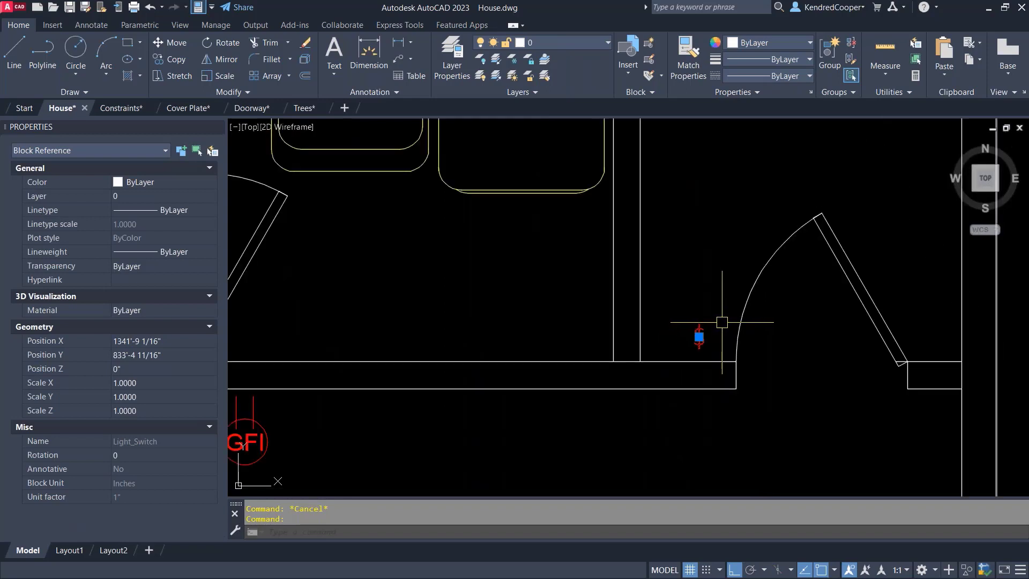
Step: Select the bathroom sink plug, the garage GFI outlet and the large kitchen outlet as further block examples, then clear the selection
mouse_move(709, 301)
middle_mouse_down()
mouse_move(737, 320)
mouse_move(783, 323)
middle_mouse_up()
mouse_move(658, 379)
middle_mouse_down()
mouse_move(785, 383)
mouse_move(922, 367)
middle_mouse_up()
middle_click_drag(597, 331, 678, 334)
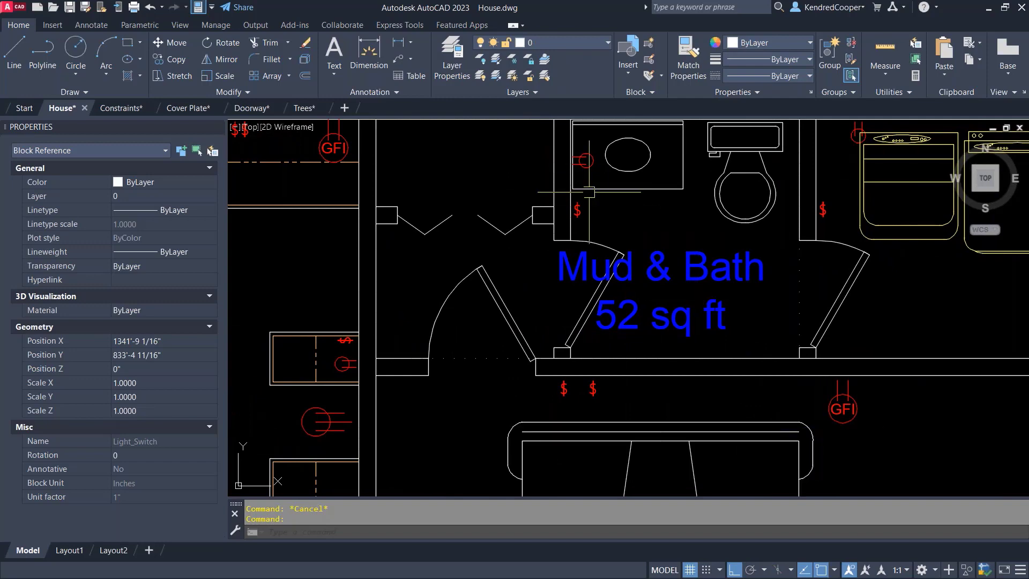
left_click(585, 159)
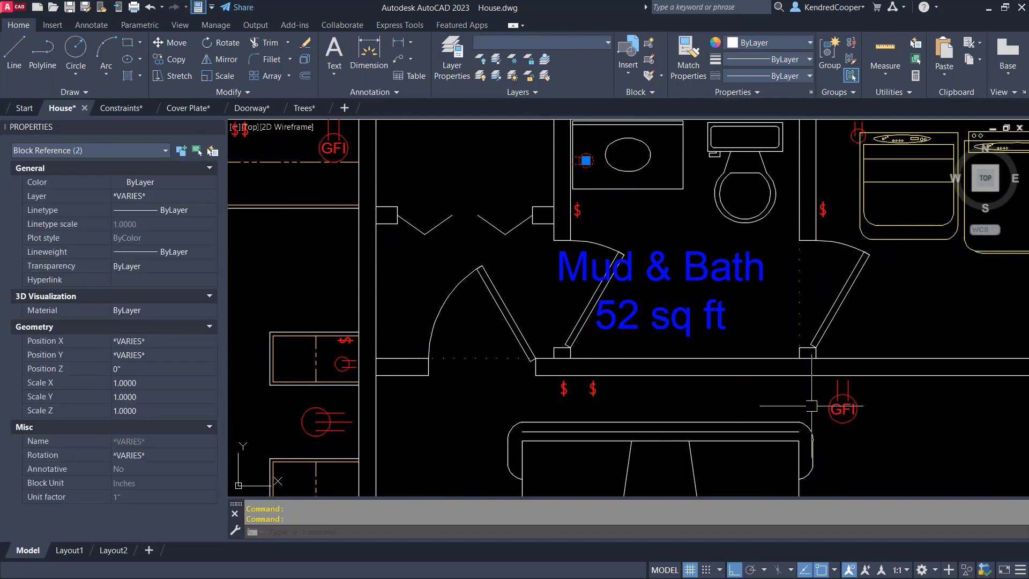
left_click(842, 408)
left_click(316, 421)
key("Escape")
key("Escape")
scroll(486, 418, "down", 4)
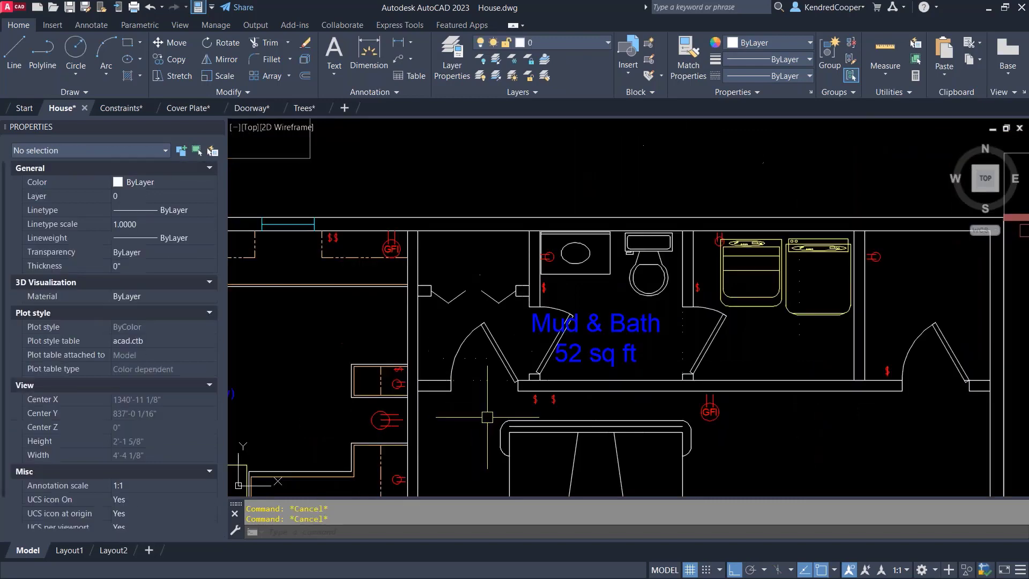
Step: Select the closet door block between the kitchen and dining room to examine its dynamic grips and properties
middle_click_drag(487, 415, 588, 358)
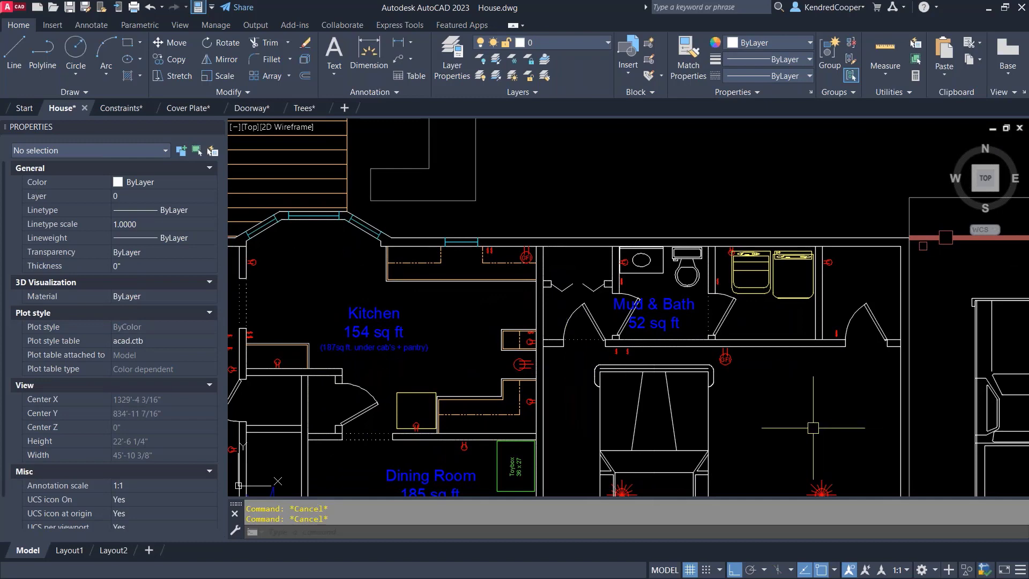
middle_click_drag(416, 365, 647, 212)
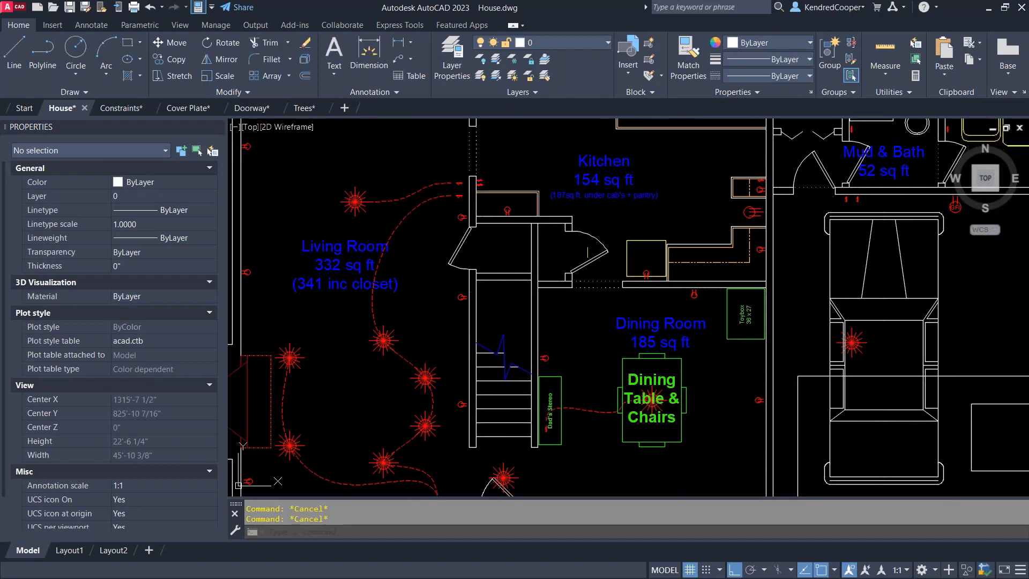
scroll(595, 236, "up", 5)
left_click(603, 227)
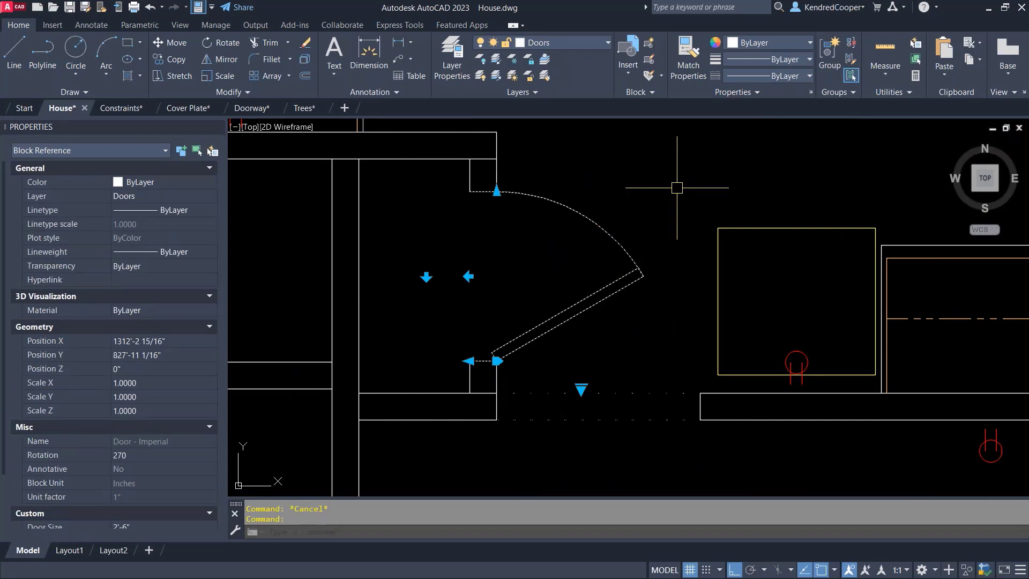
scroll(552, 271, "down", 5)
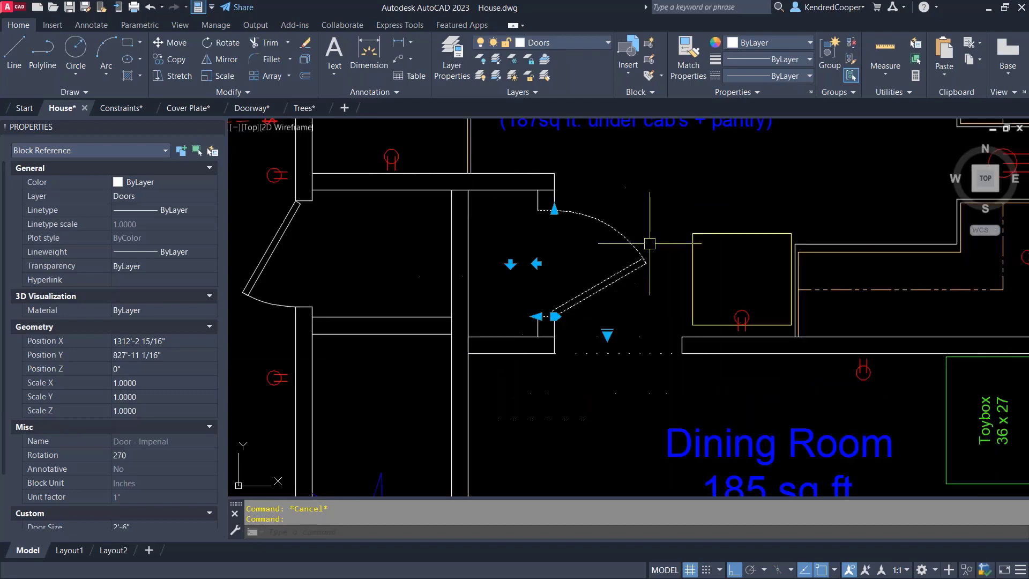
Step: Flip the front entry door's swing to the outside and back, and mirror its hinge side and back
scroll(558, 273, "up", 4)
scroll(557, 274, "up", 5)
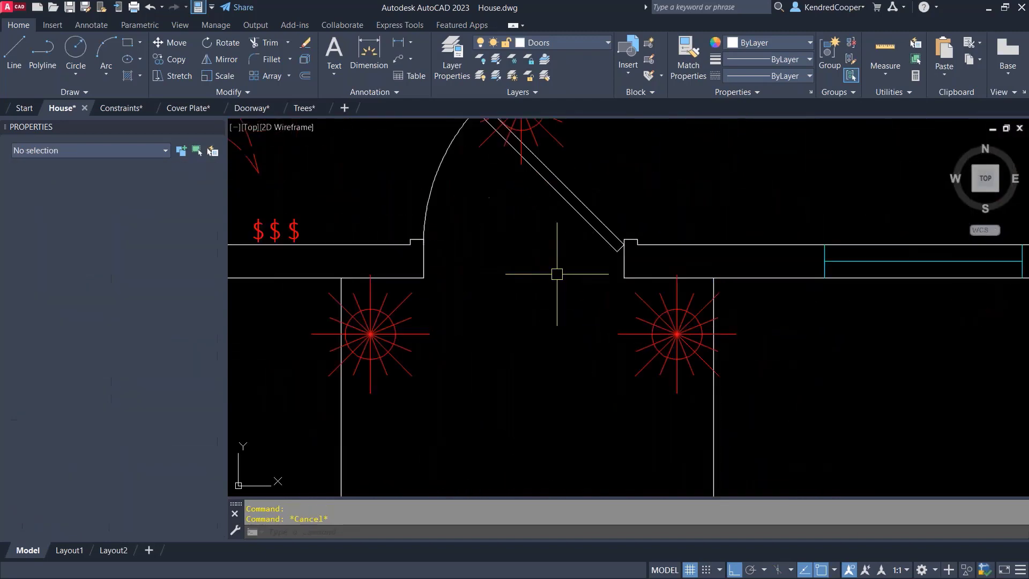
left_click(580, 269)
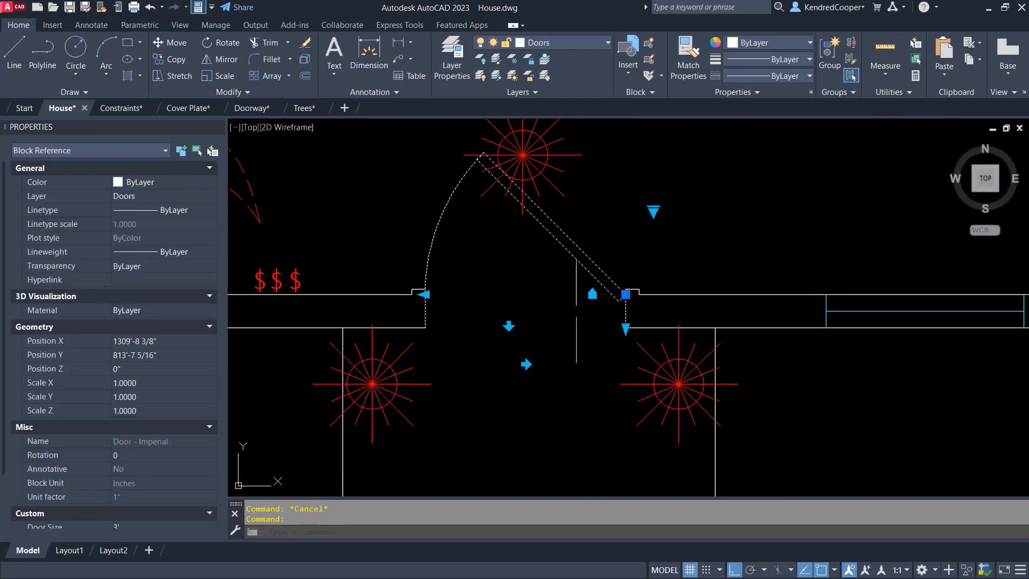
left_click(508, 325)
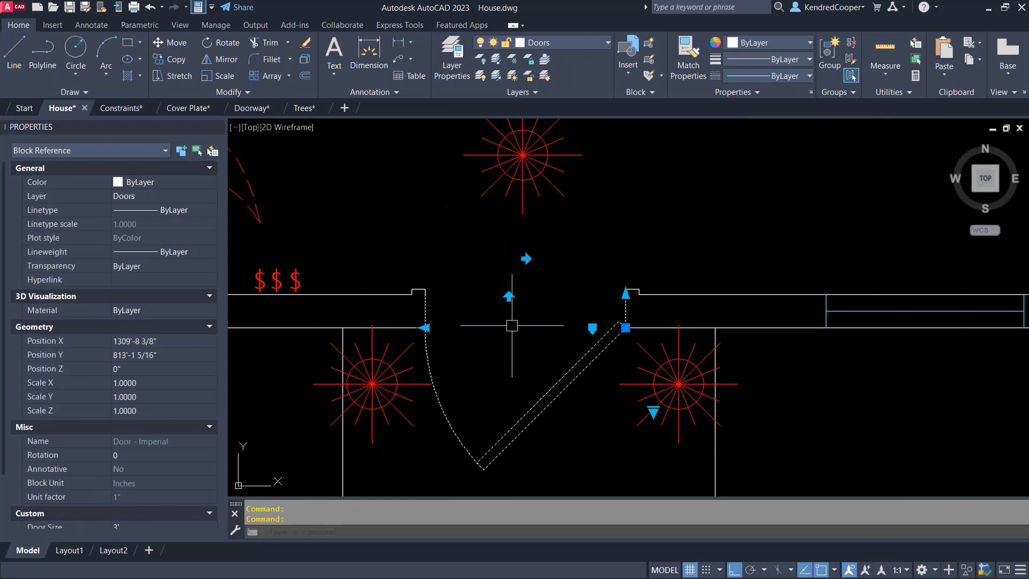
left_click(508, 295)
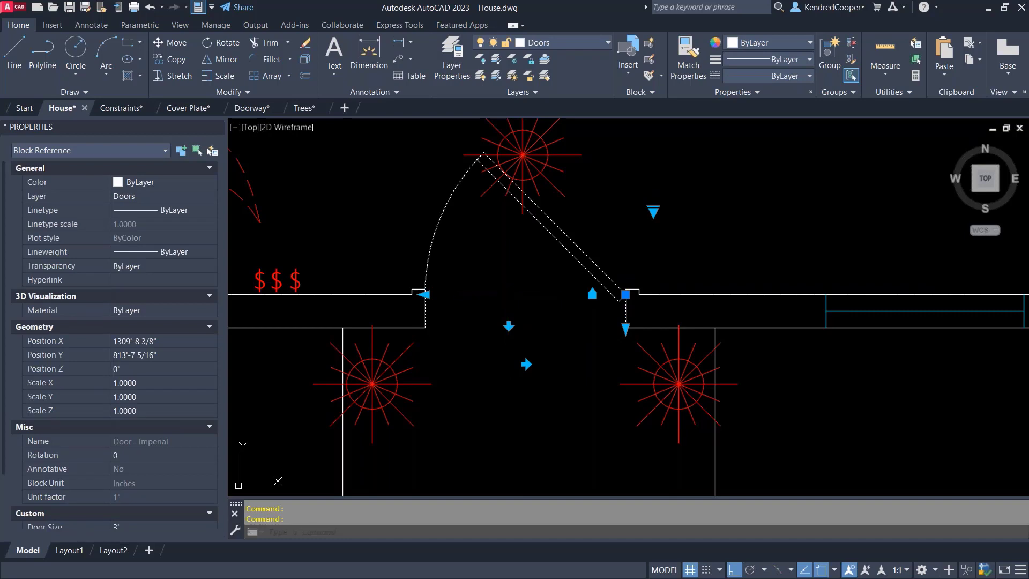
left_click(525, 364)
left_click(525, 364)
Step: Cycle the front entry door's opening state through Open 30º and Closed, ending on Open 45º
left_click(653, 211)
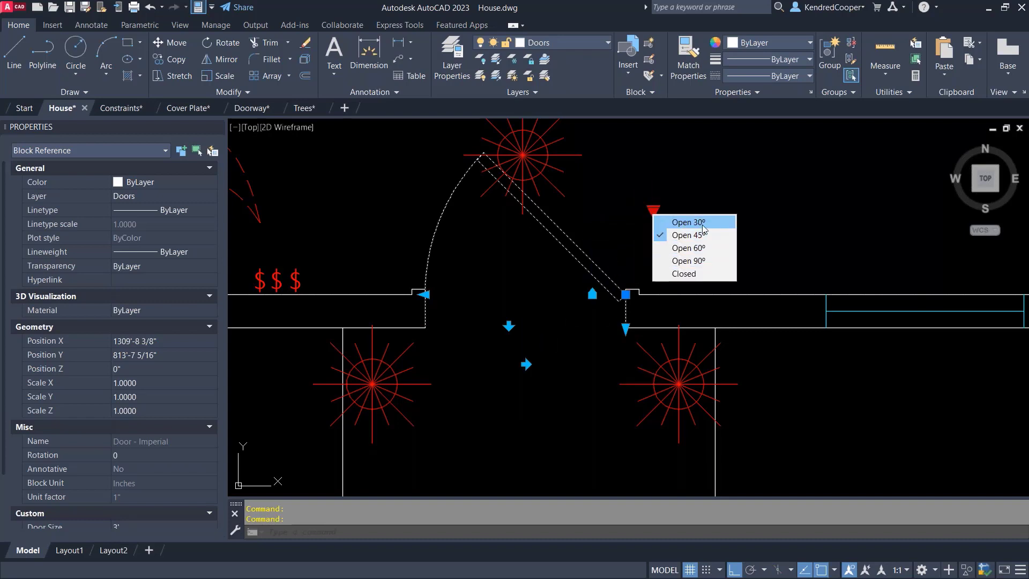
left_click(682, 222)
left_click(653, 210)
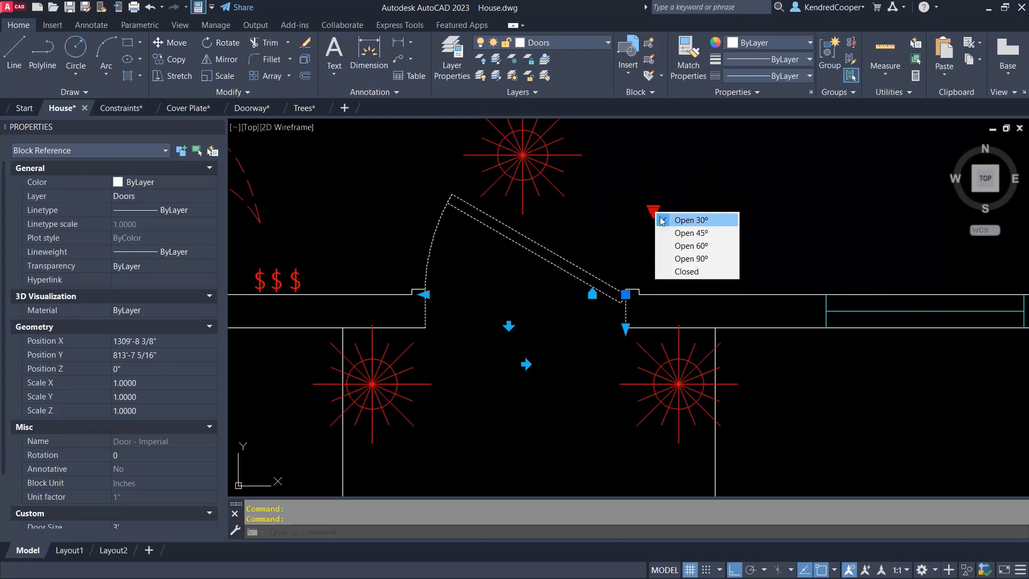
left_click(697, 273)
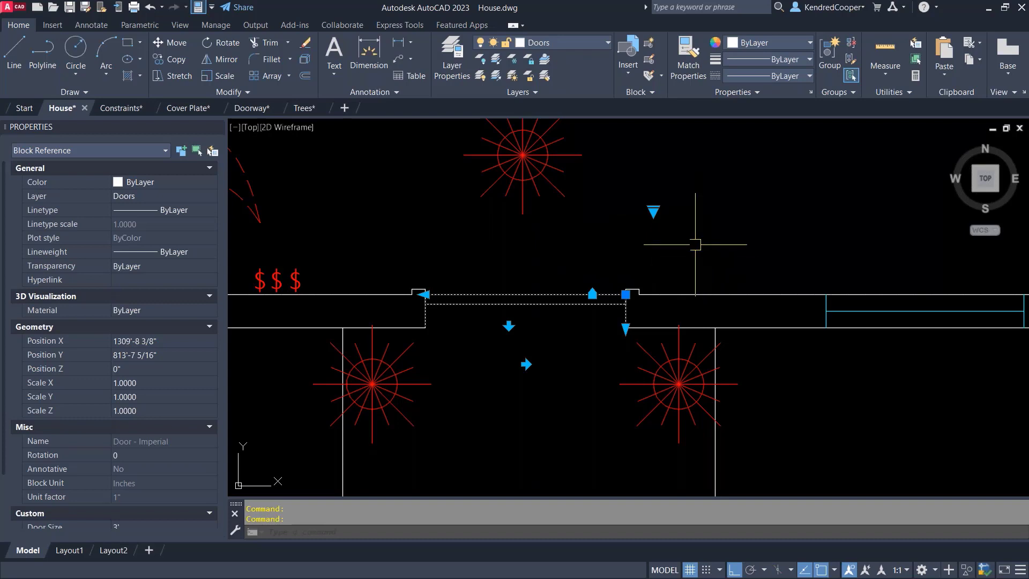
left_click(653, 212)
left_click(679, 232)
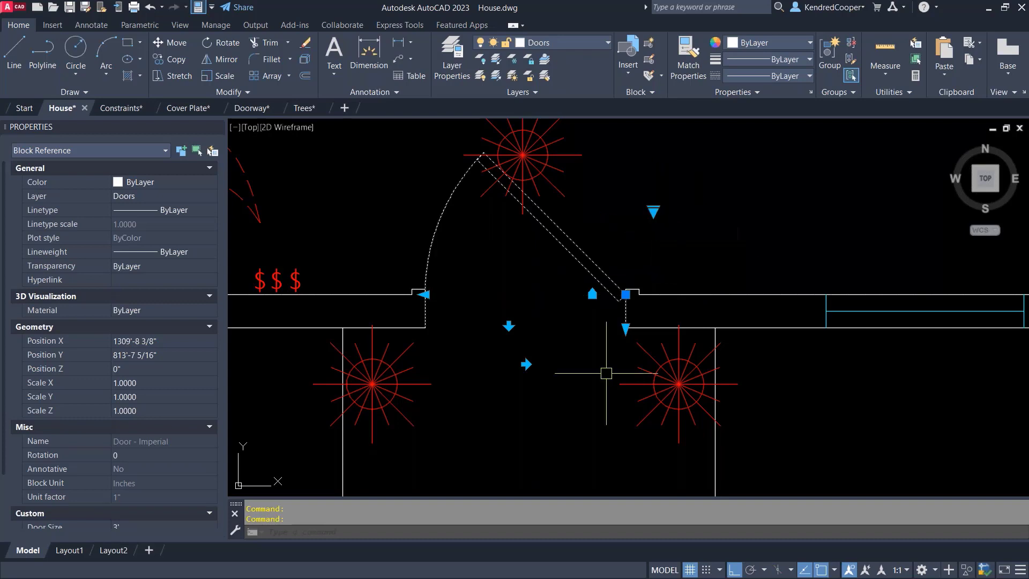
Step: Try resizing the front entry door's width to 2'-6" with its dynamic width grip, then cancel and deselect the door
scroll(429, 301, "up", 3)
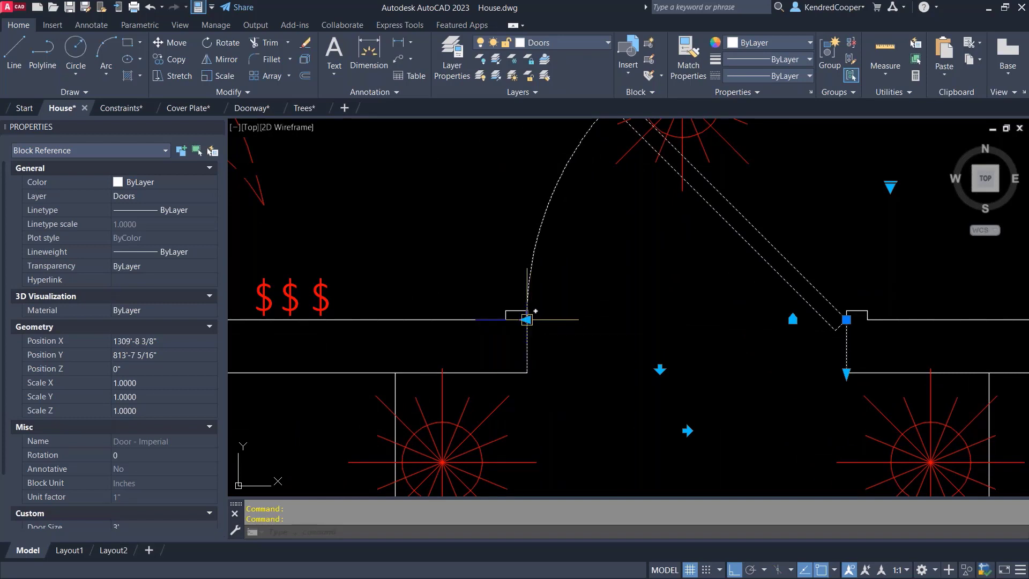
left_click(527, 320)
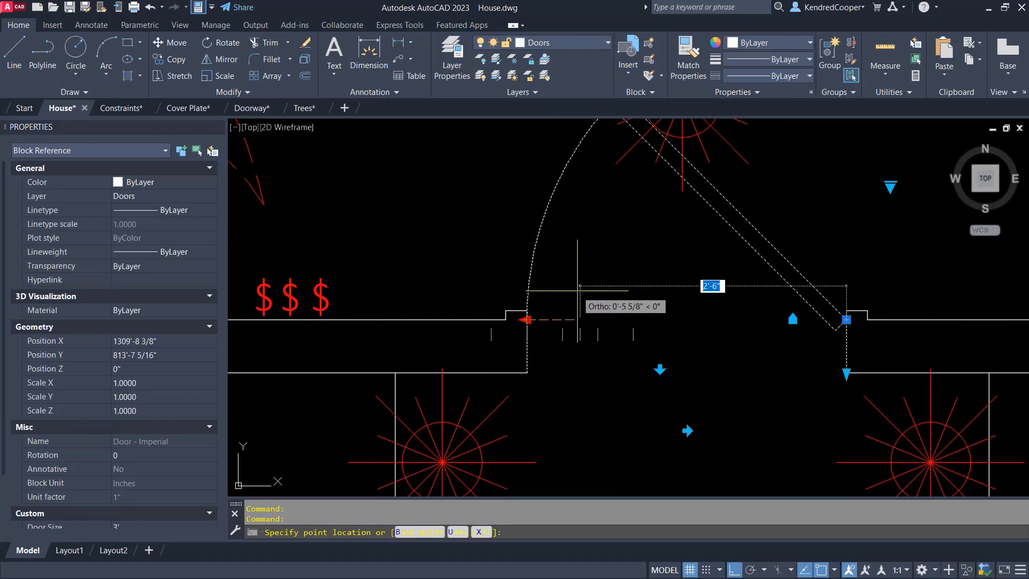
key("Escape")
key("Escape")
Step: Try adjusting the front entry door's wall thickness with its dynamic grip, then cancel and deselect the door
middle_click_drag(854, 372, 707, 365)
left_click(670, 305)
scroll(704, 373, "up", 6)
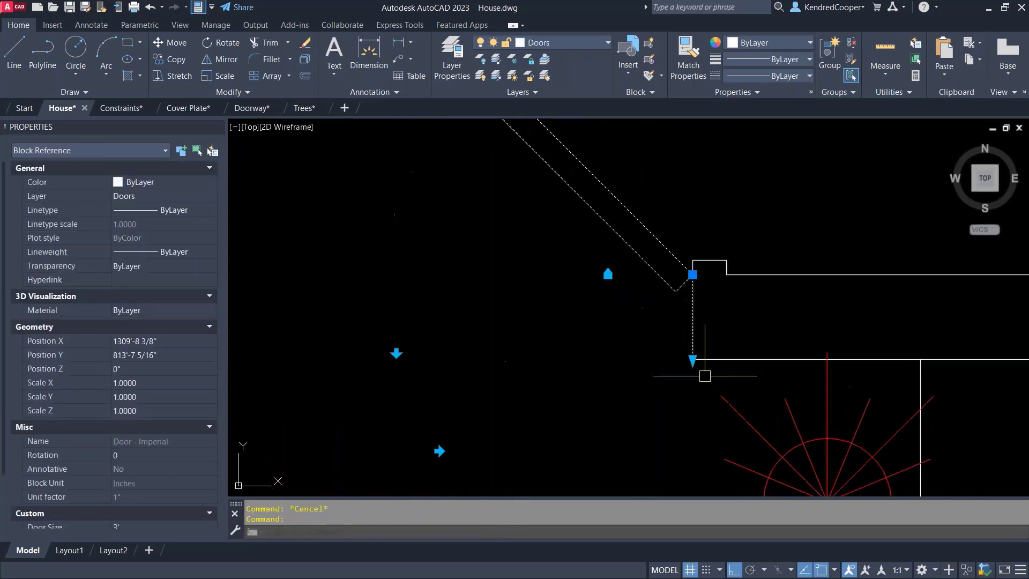
left_click(677, 349)
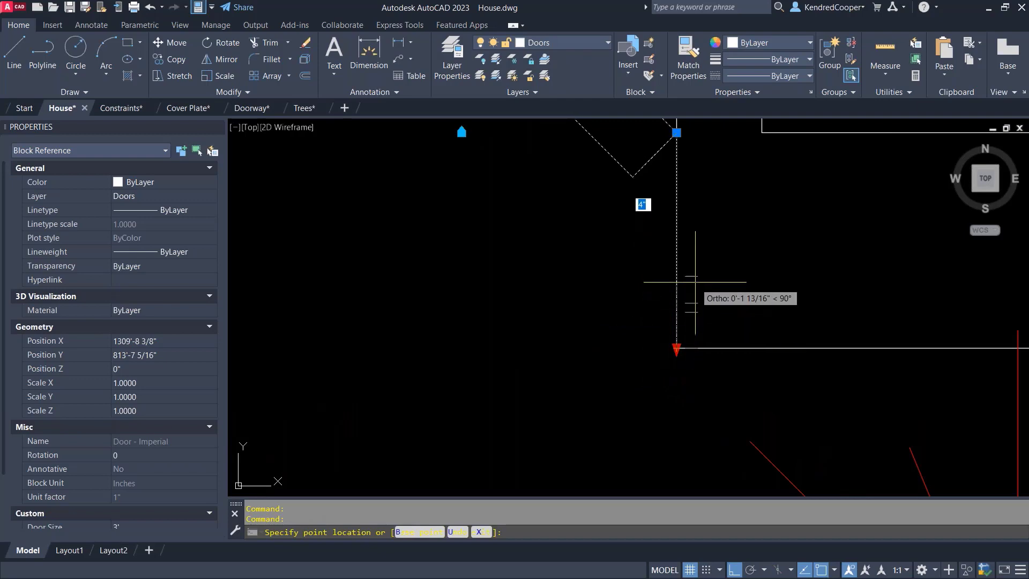
key("Escape")
key("Escape")
scroll(702, 328, "down", 3)
scroll(702, 328, "down", 4)
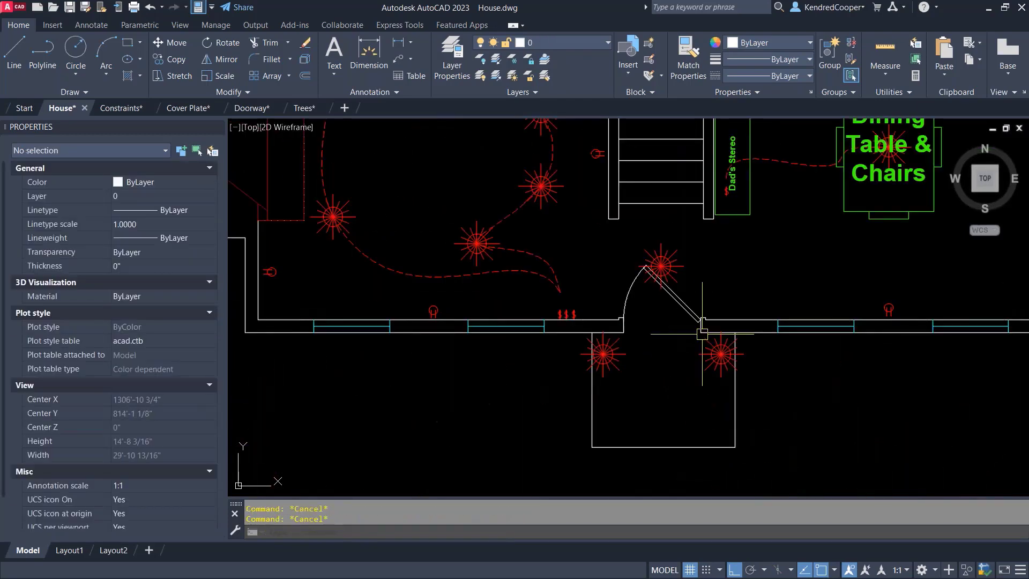
mouse_move(714, 293)
middle_mouse_down()
mouse_move(662, 305)
mouse_move(662, 314)
middle_mouse_up()
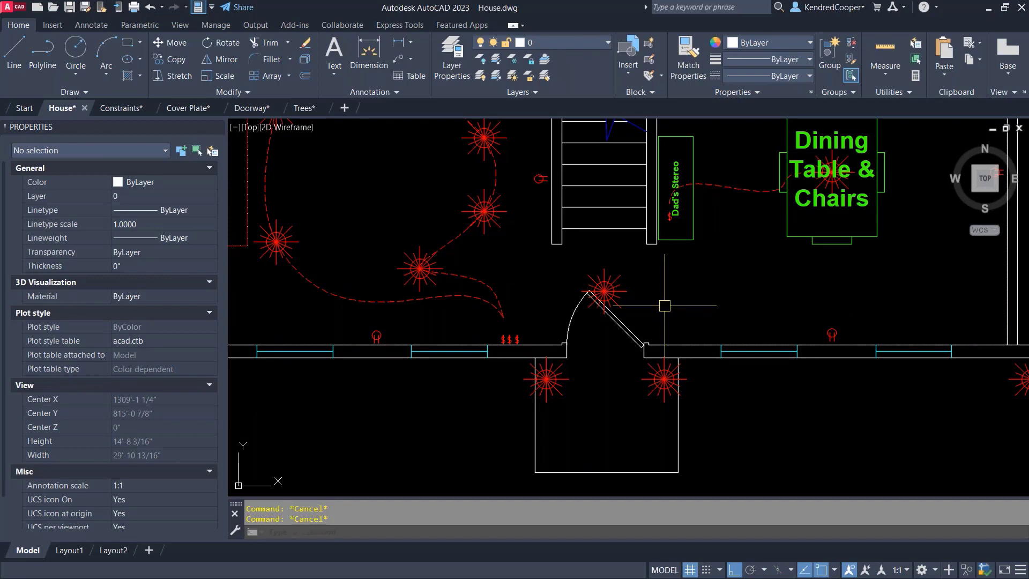
Step: Switch the large tree block in front of the house to the Type 2 Deciduous (Elevation) visibility state
scroll(664, 305, "down", 8)
left_click(662, 383)
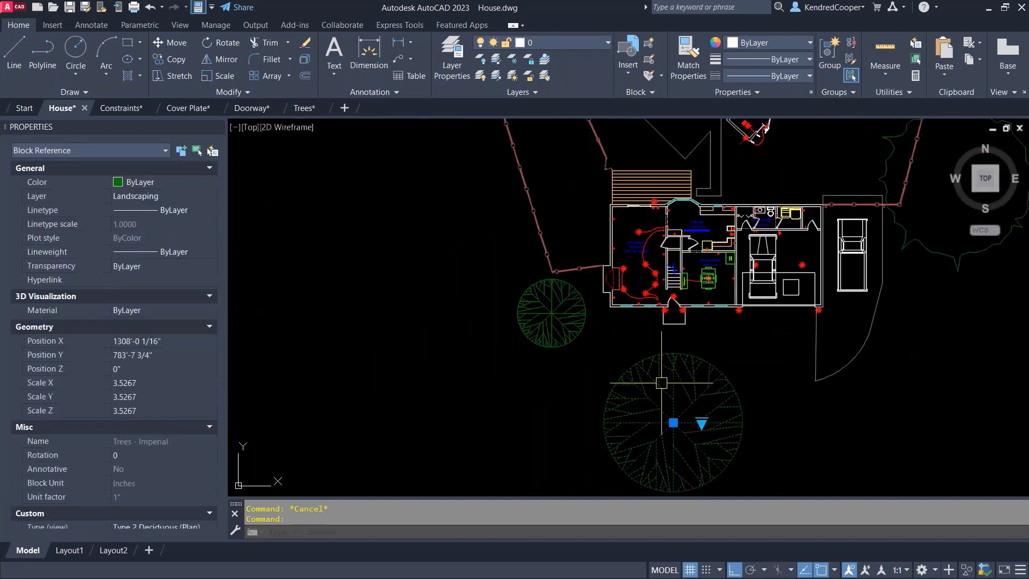
middle_click_drag(846, 403, 726, 303)
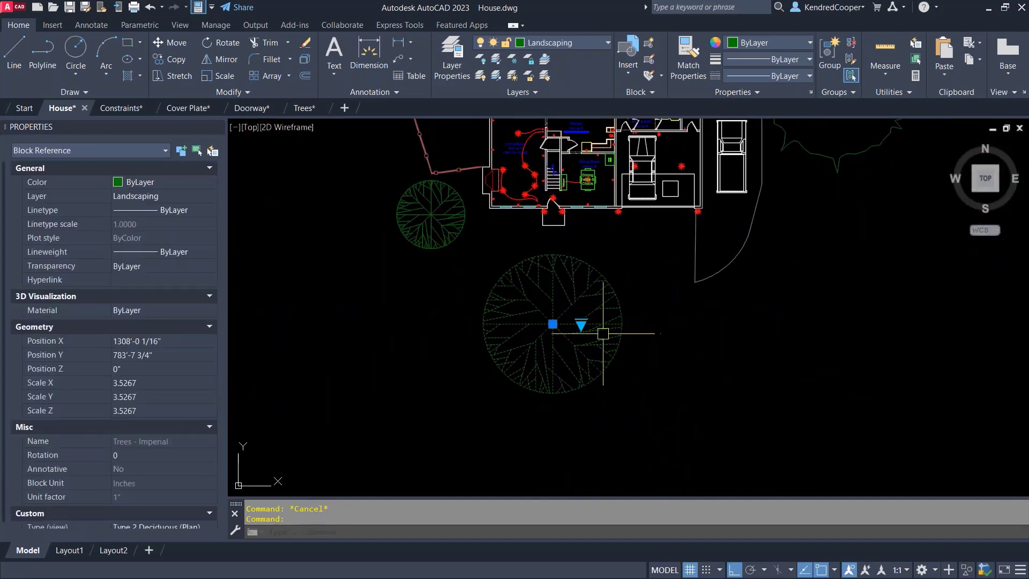
left_click(581, 325)
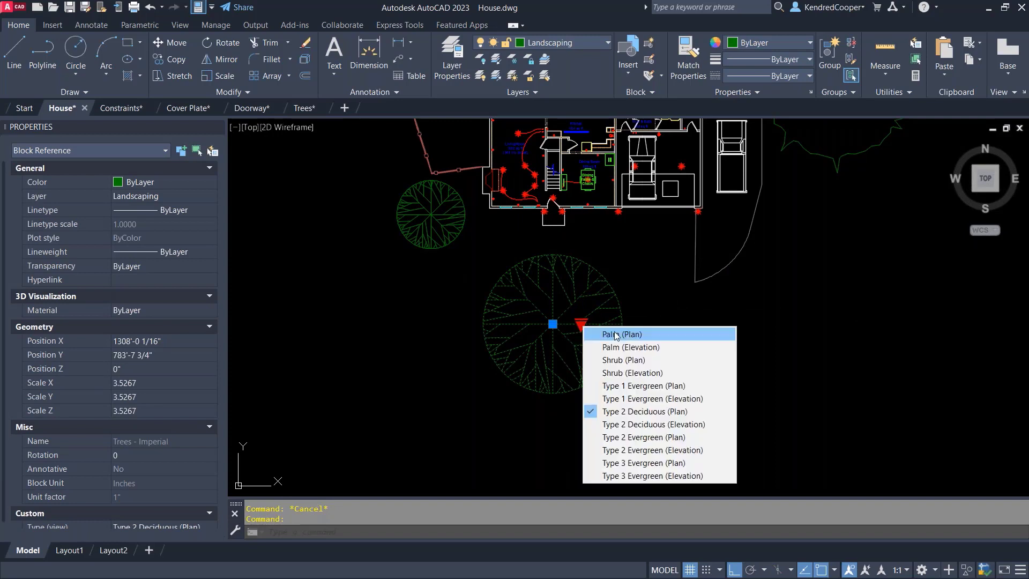
left_click(710, 425)
Step: Move the elevation tree about 30' straight down so it clears the house, and select it to check its placement
type("m")
key("Return")
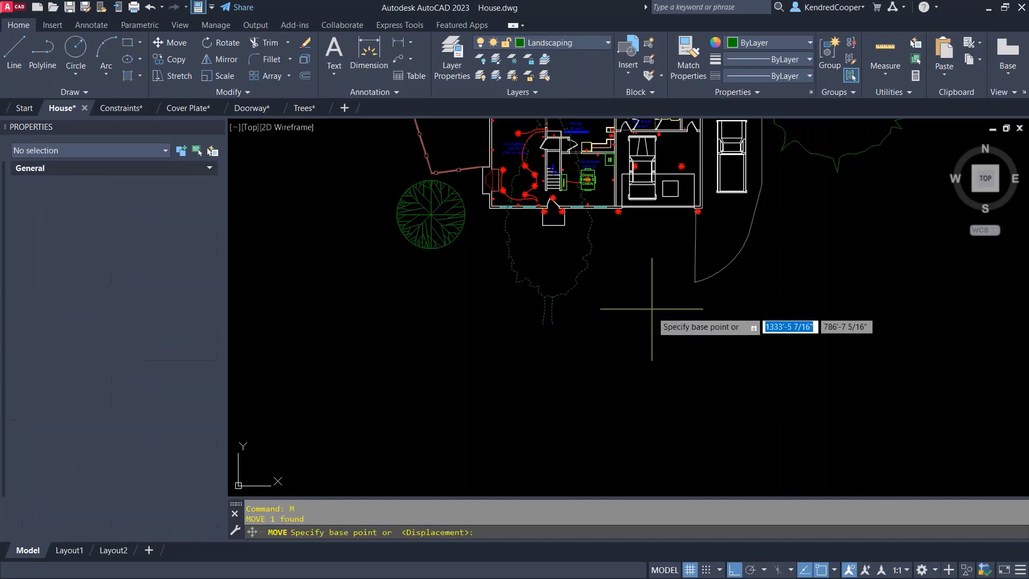
left_click(652, 309)
left_click(662, 424)
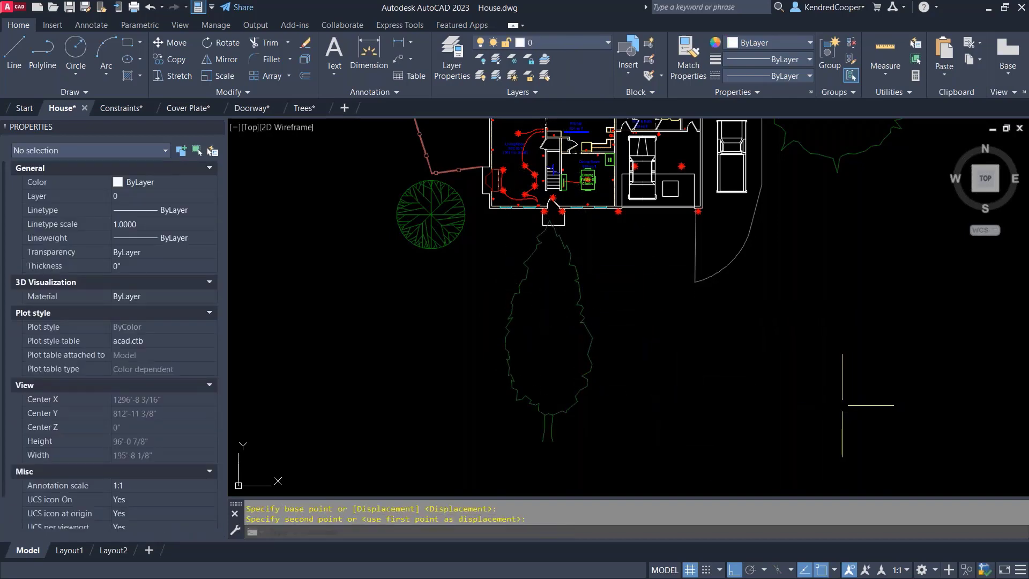
left_click(592, 330)
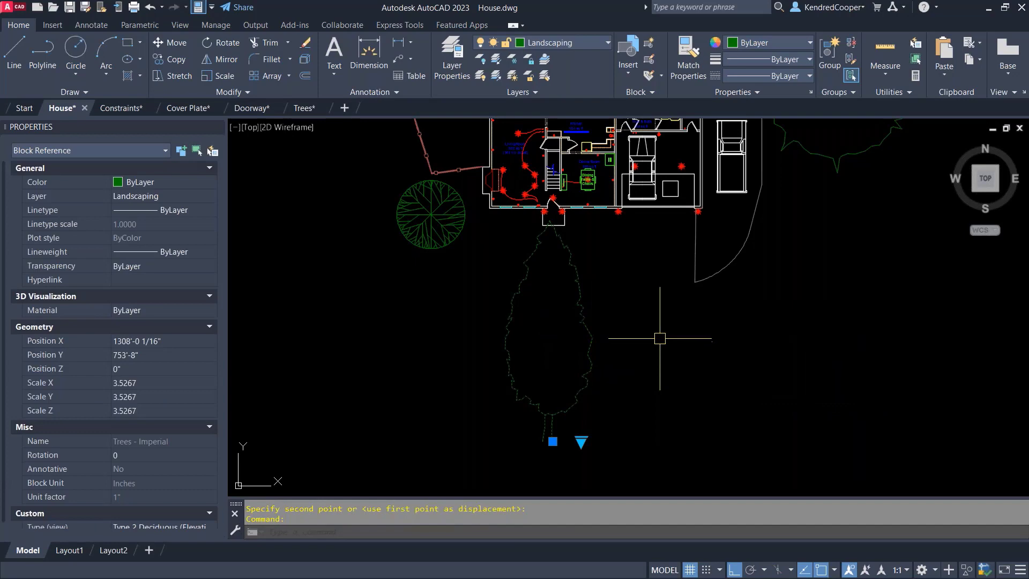
key("Escape")
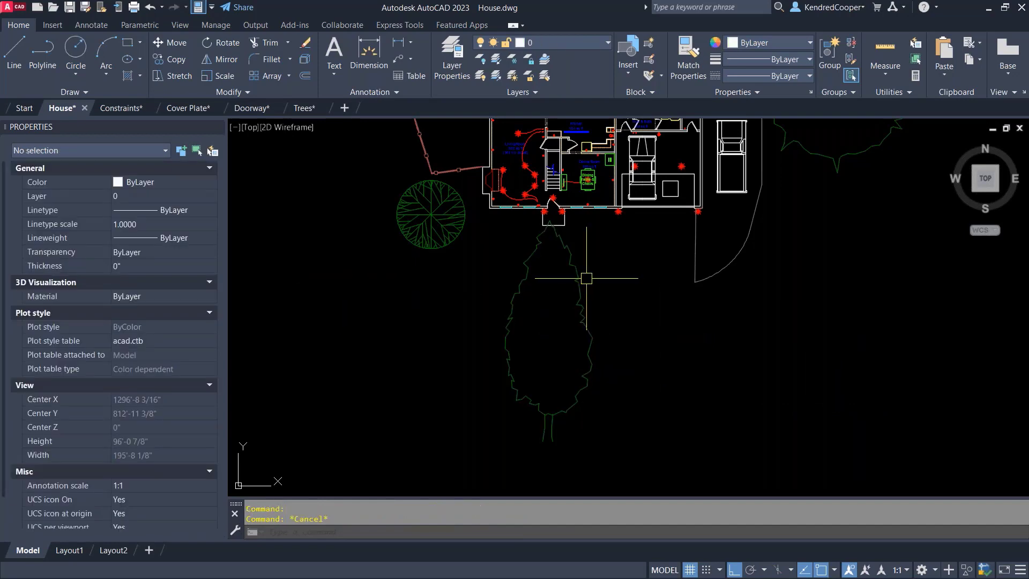
Step: Switch to the Constraints drawing with its four separate lines
middle_click_drag(746, 276, 773, 382)
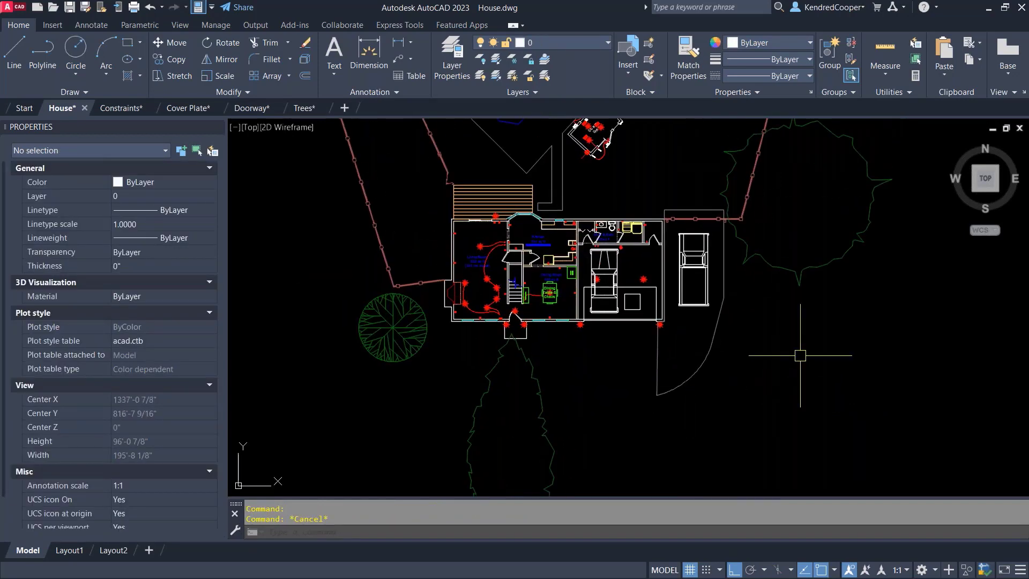
left_click(124, 107)
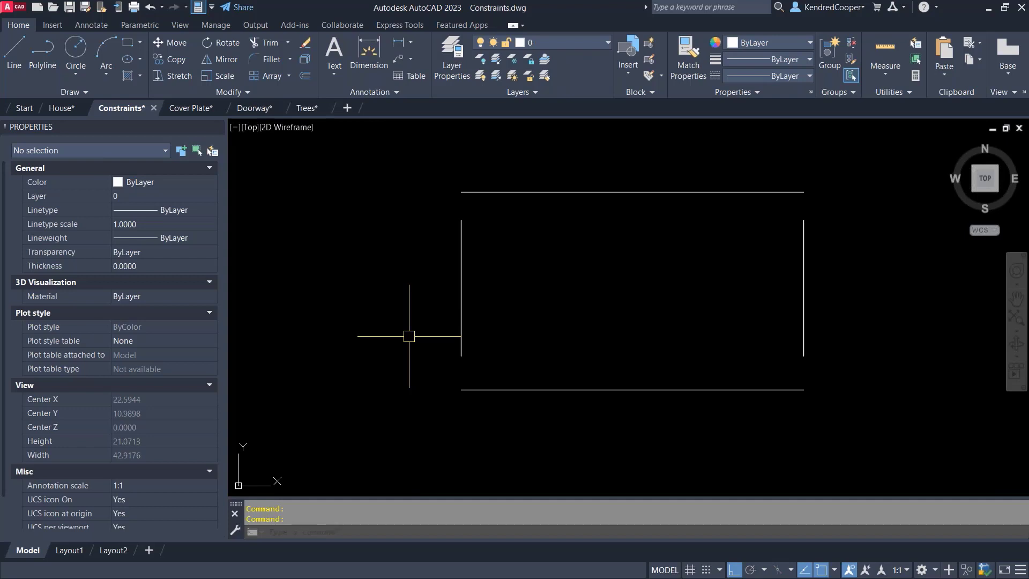
middle_click_drag(434, 299, 426, 354)
Step: Draw a vertical line straight up from the left endpoint of the upper horizontal line
type("l")
key("Return")
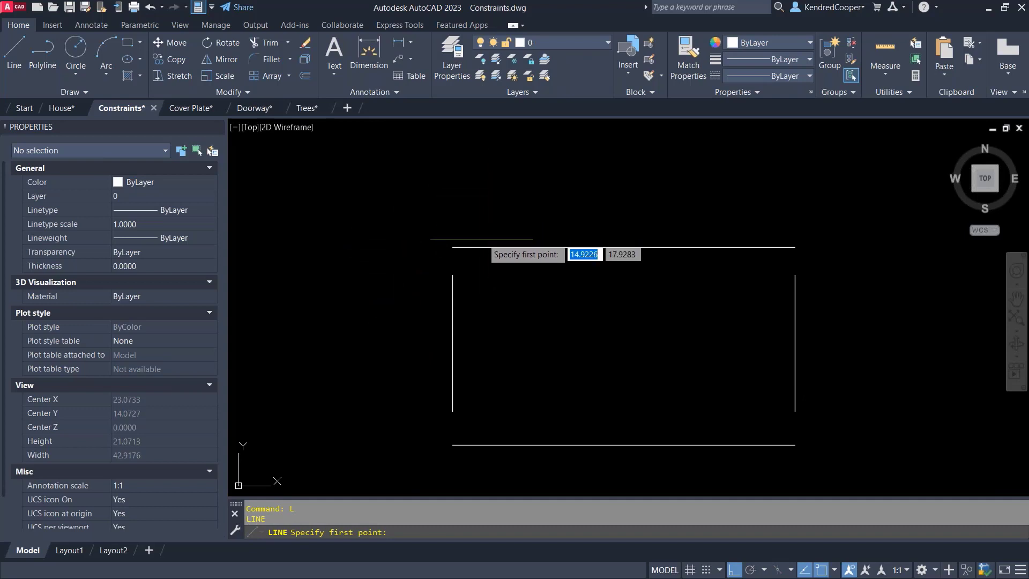
left_click(453, 245)
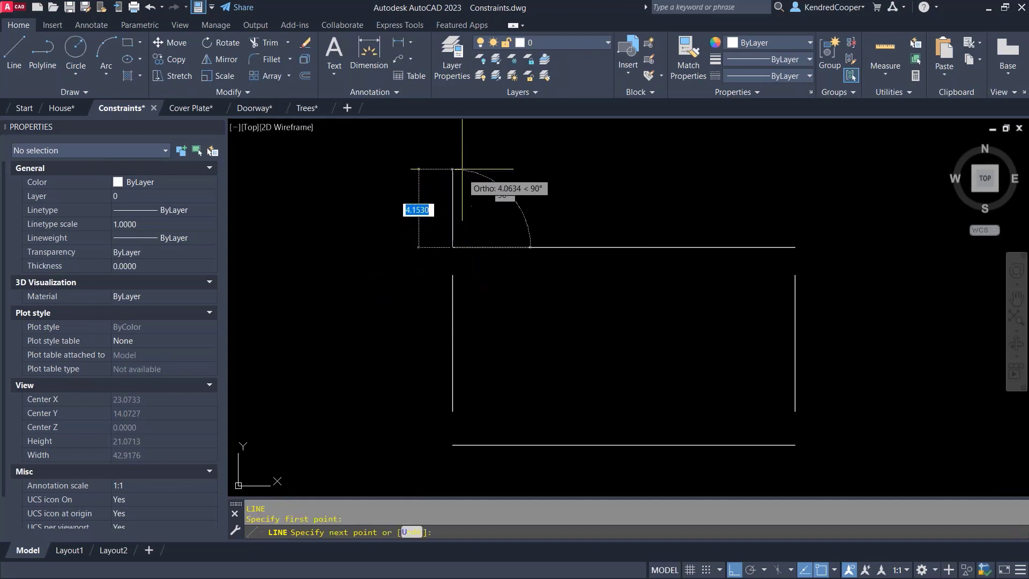
left_click(452, 154)
key("Return")
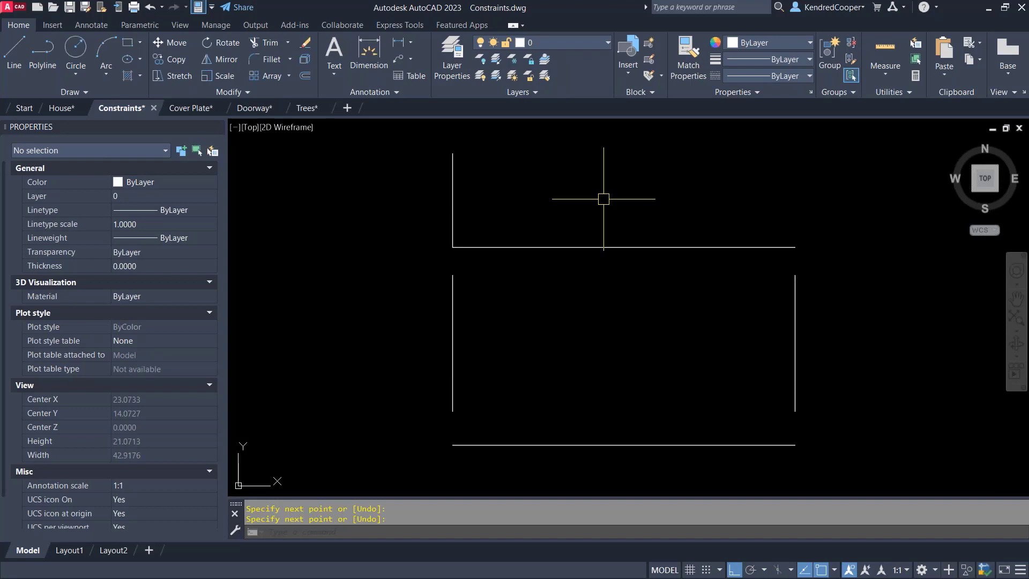
Step: Move the new vertical line horizontally to the left, away from the upper horizontal line
type("m")
key("Return")
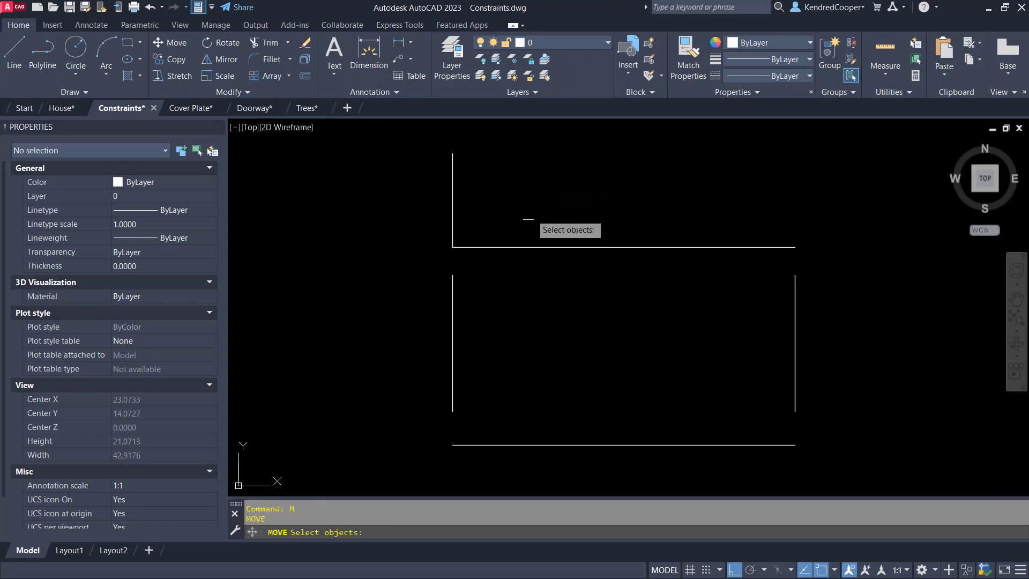
left_click(459, 213)
key("Return")
left_click(790, 193)
left_click(711, 192)
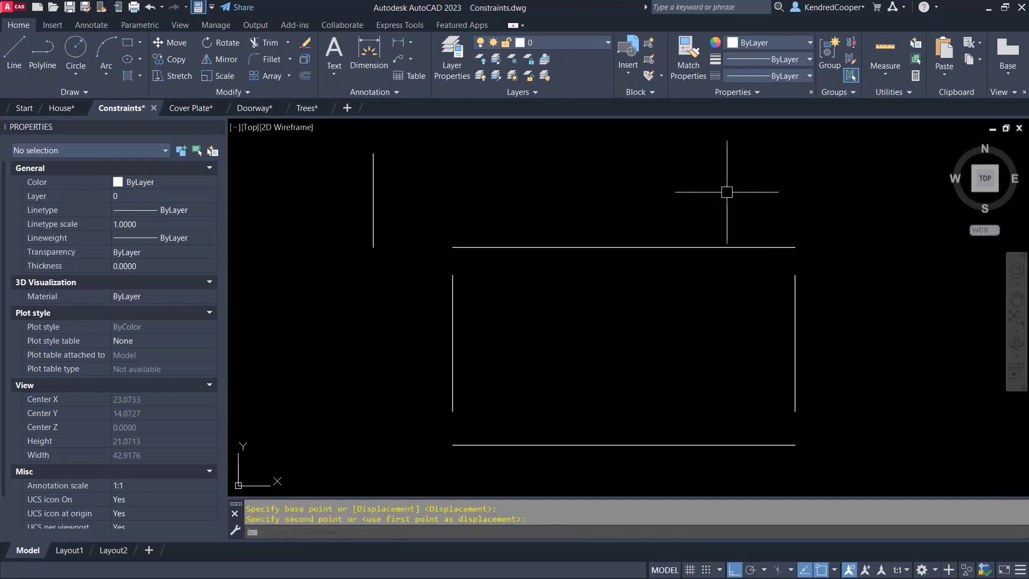
Step: Erase the extra vertical line, leaving only the four original lines
type("e")
key("Return")
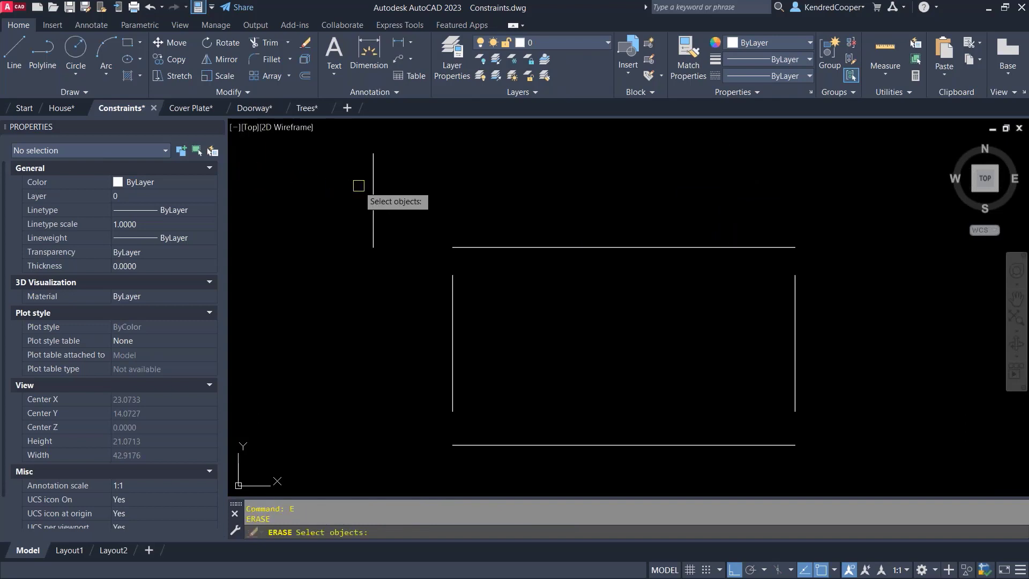
left_click(374, 185)
key("Return")
middle_click_drag(516, 199, 494, 169)
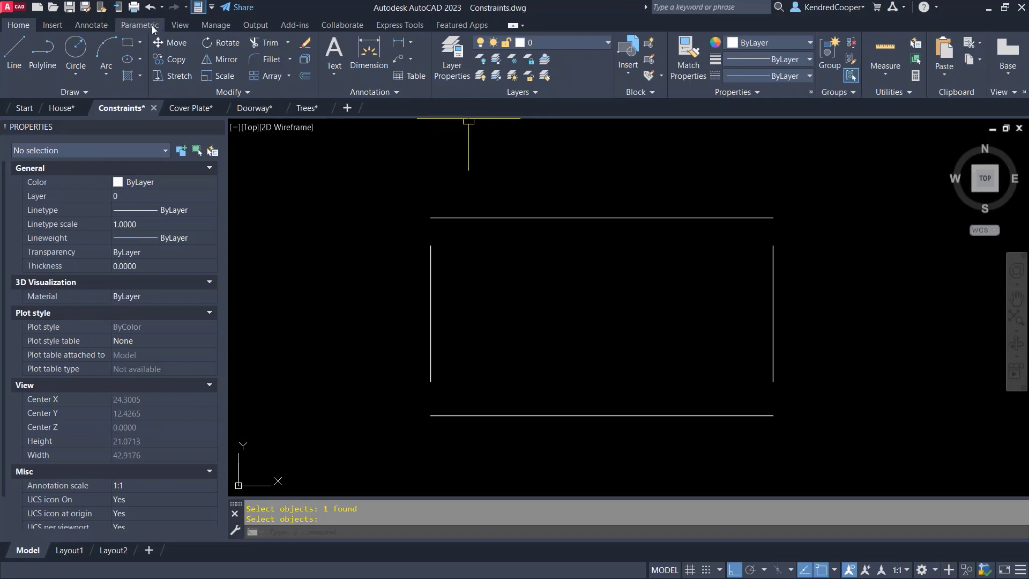
Step: Check that Parametric is enabled among the displayed ribbon tabs
right_click(217, 27)
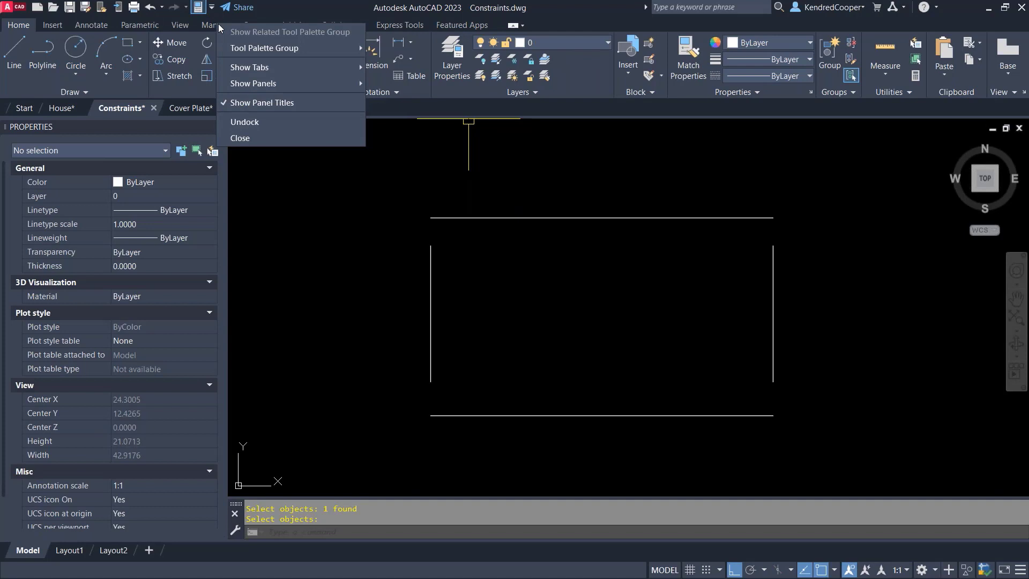
mouse_move(297, 75)
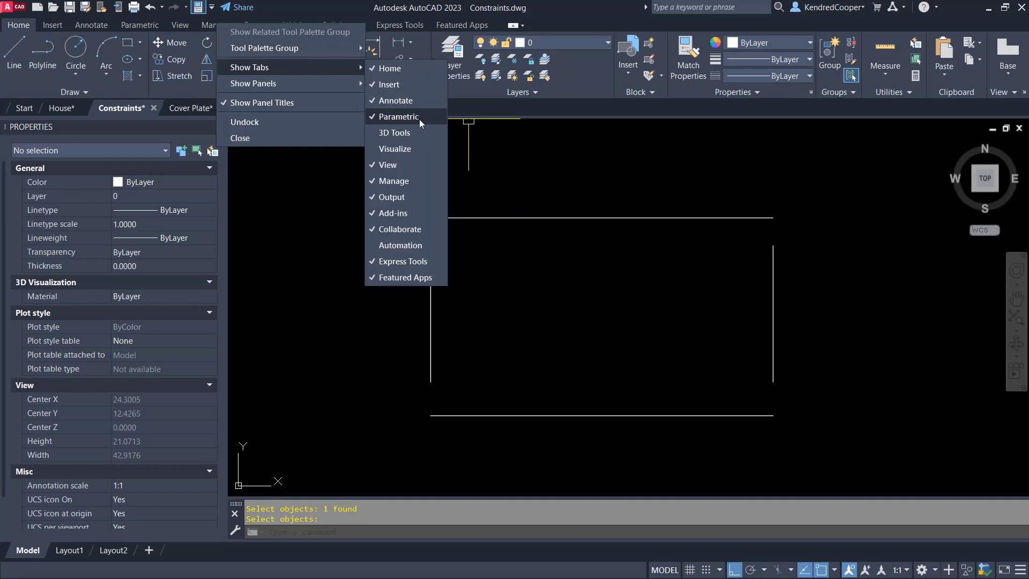
left_click(573, 11)
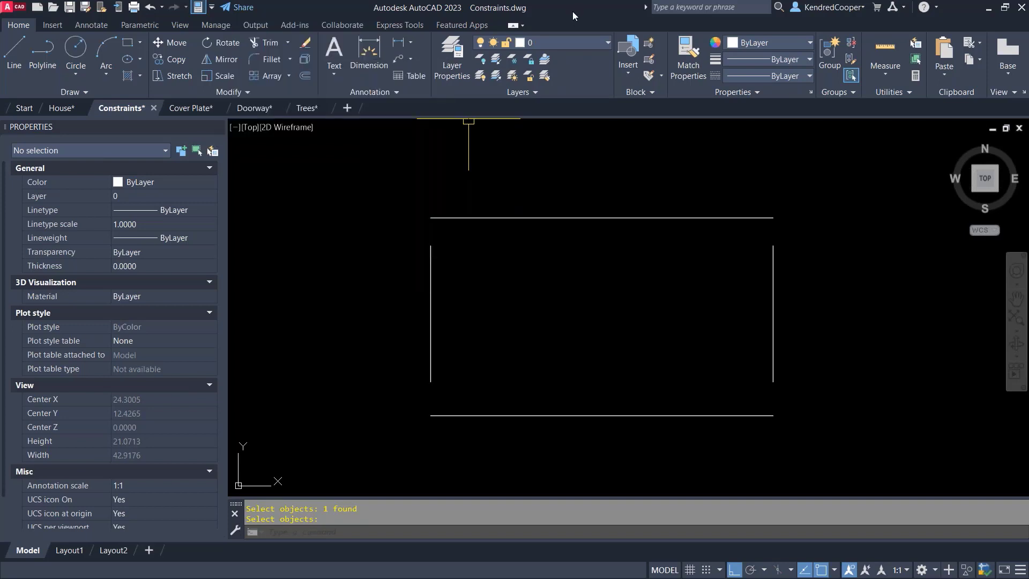
Step: Add a coincident constraint joining the upper line's left endpoint to the left vertical line's upper endpoint
left_click(140, 25)
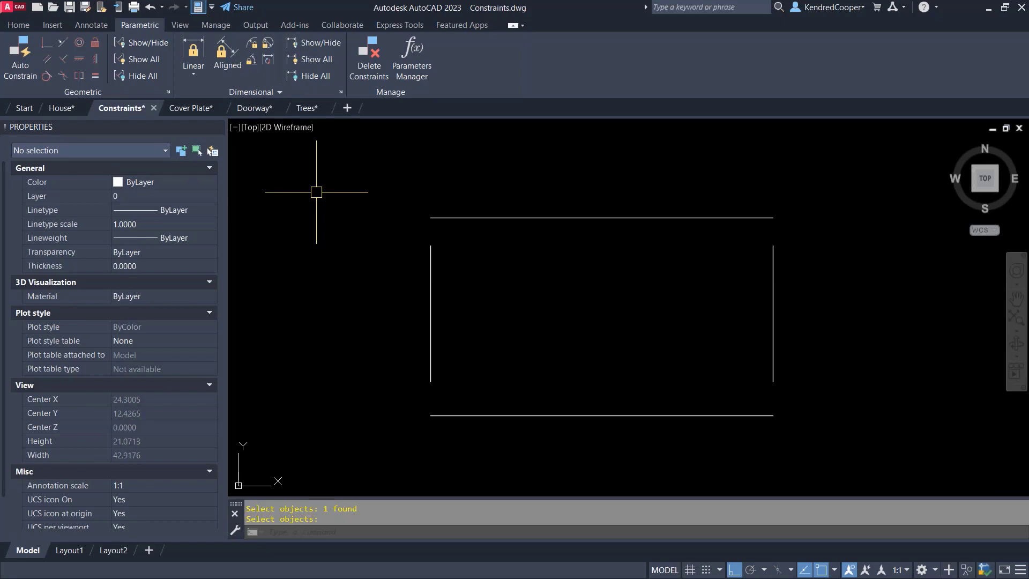
left_click(43, 44)
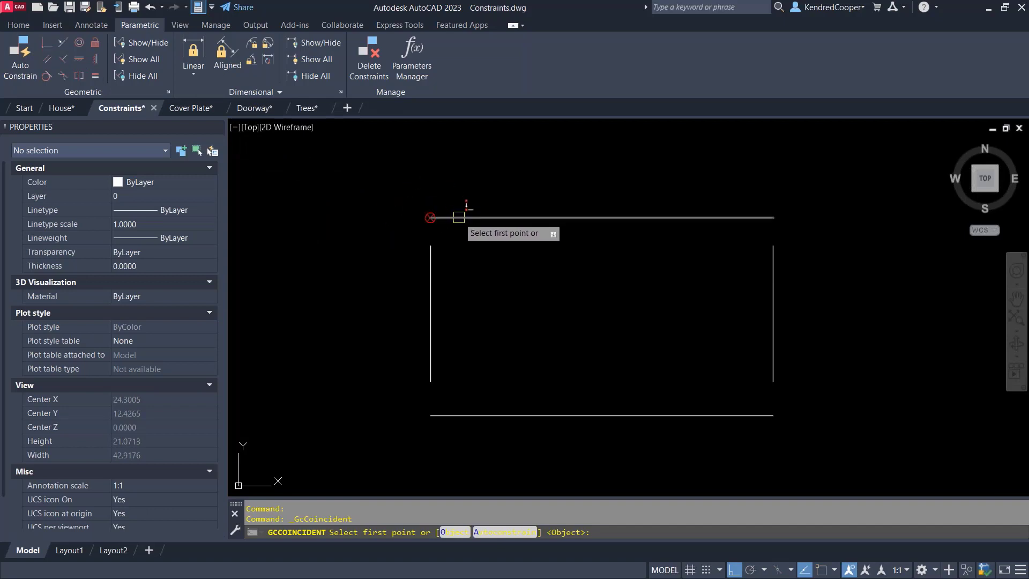
left_click(459, 217)
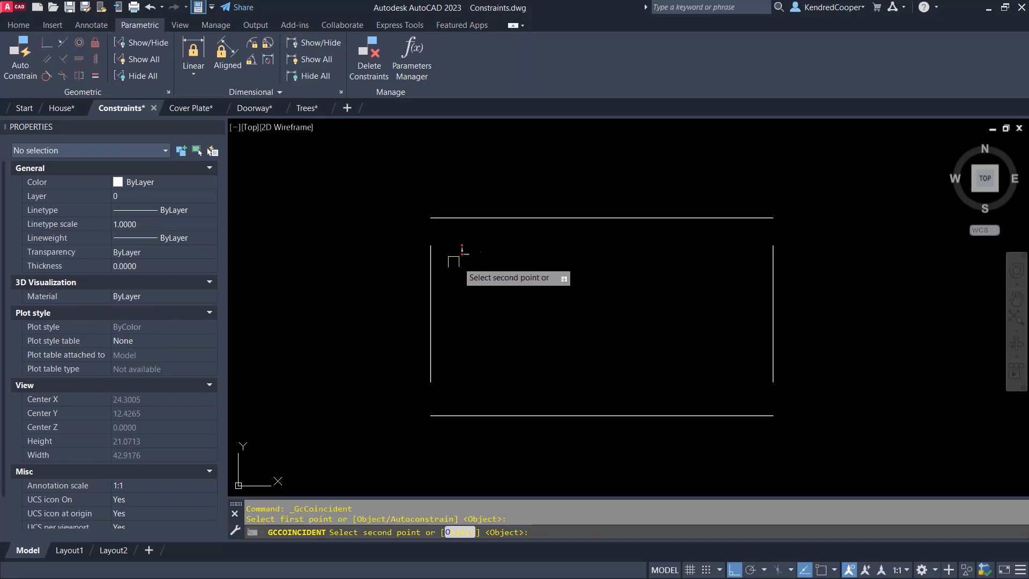
left_click(433, 259)
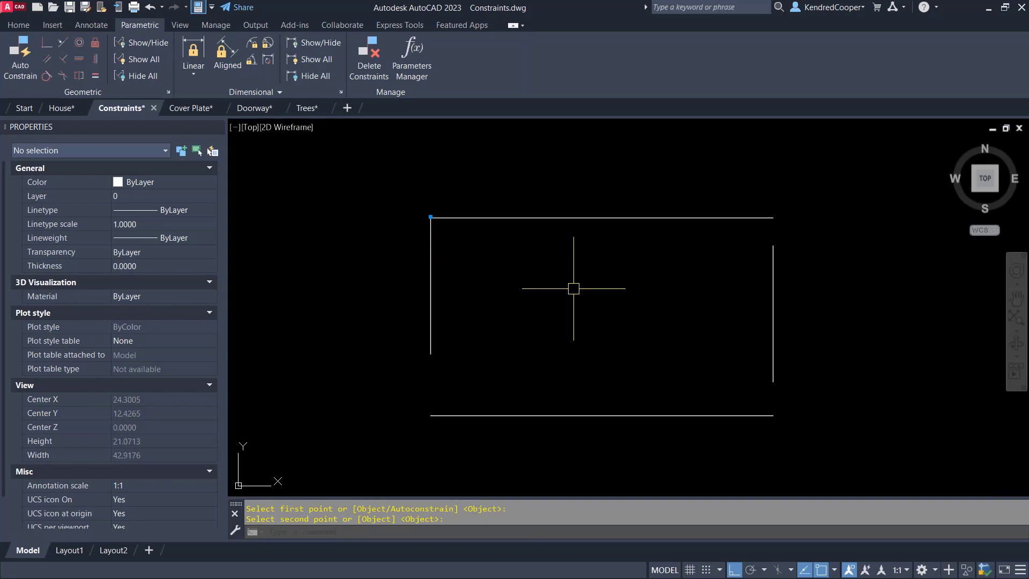
Step: Try stretching the upper line by its midpoint grip with Ortho off to test the constrained corner, then cancel and clear the selection
left_click(620, 218)
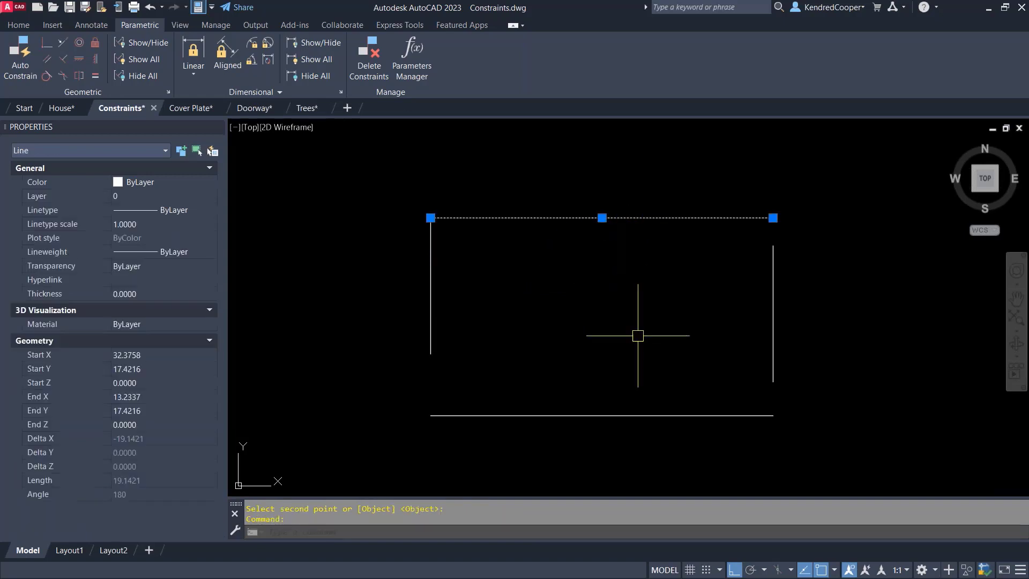
left_click(602, 218)
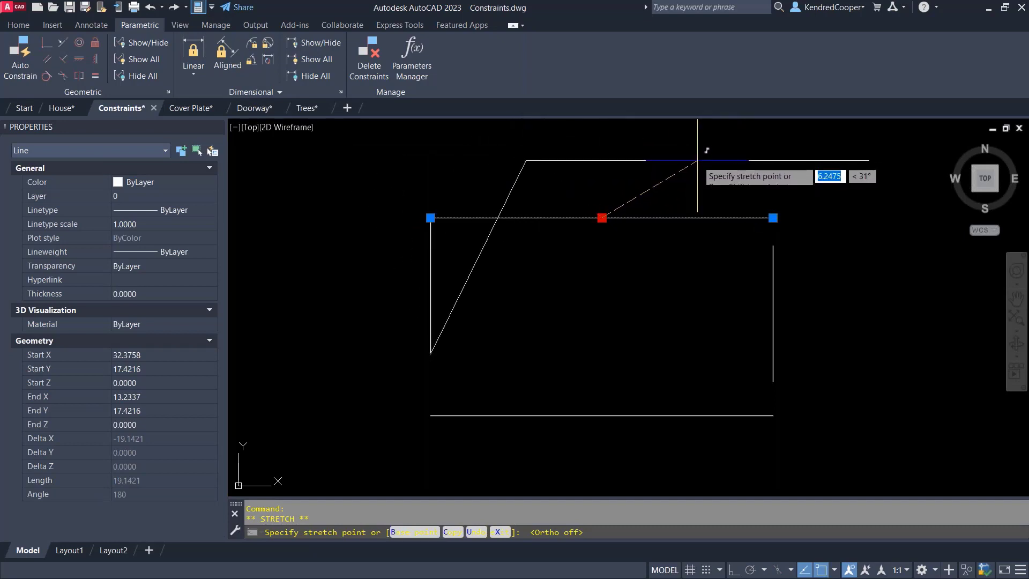
key("Escape")
key("Escape")
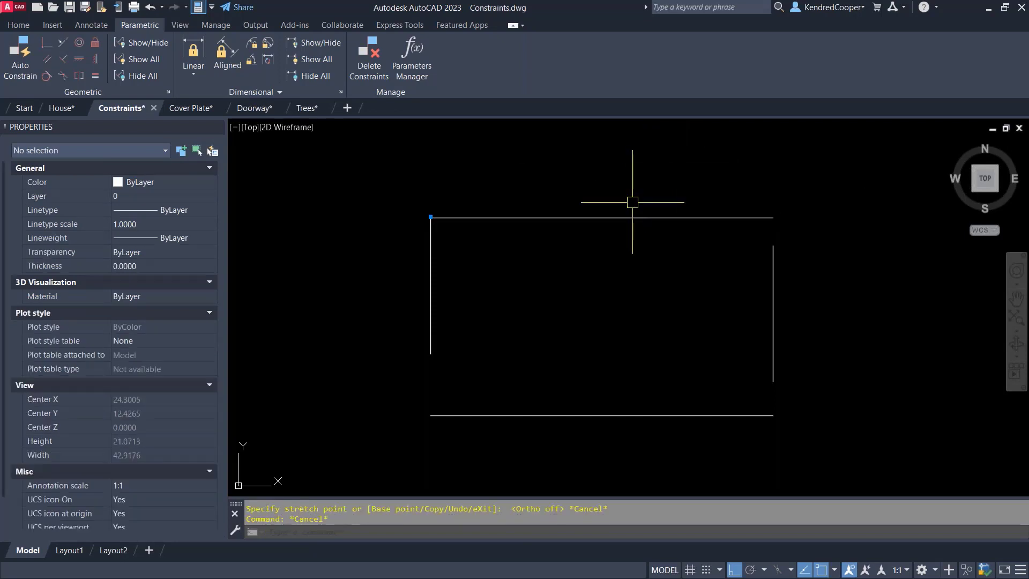
left_click(551, 218)
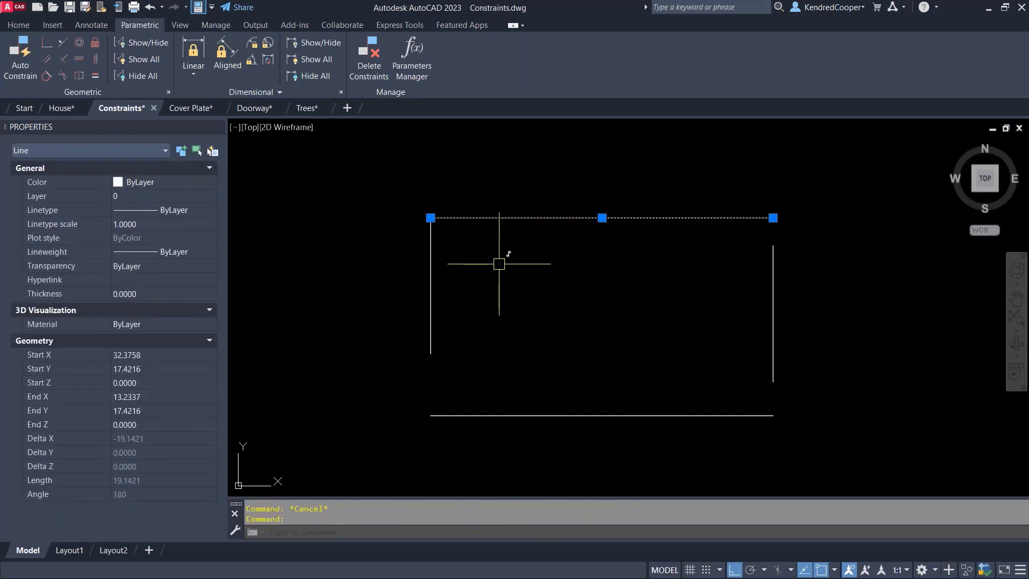
key("Escape")
left_click(435, 268)
key("Escape")
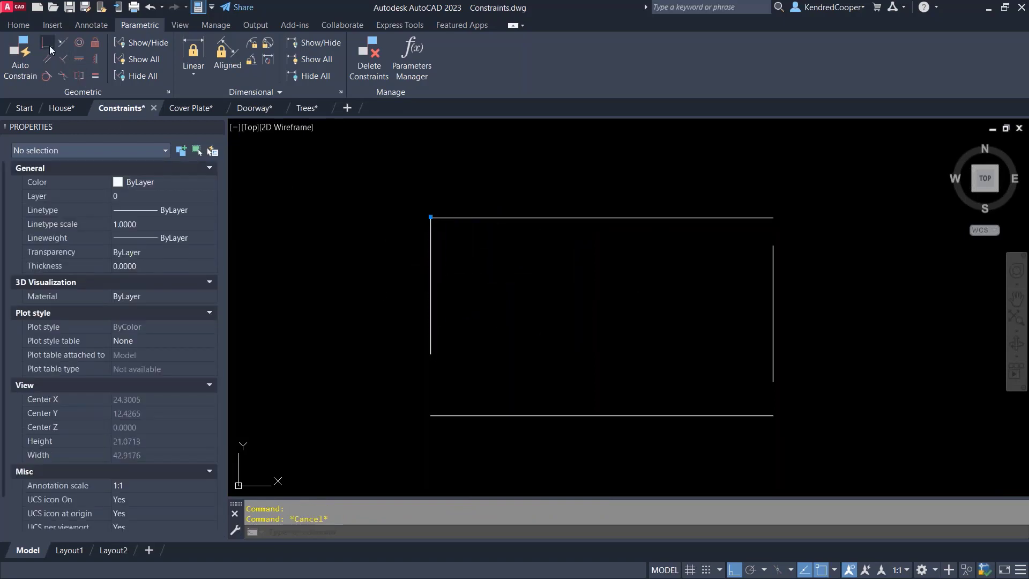
Step: Add coincident constraints joining the lower line's left and right endpoints to the lower endpoints of the two vertical lines
left_click(64, 58)
left_click(432, 338)
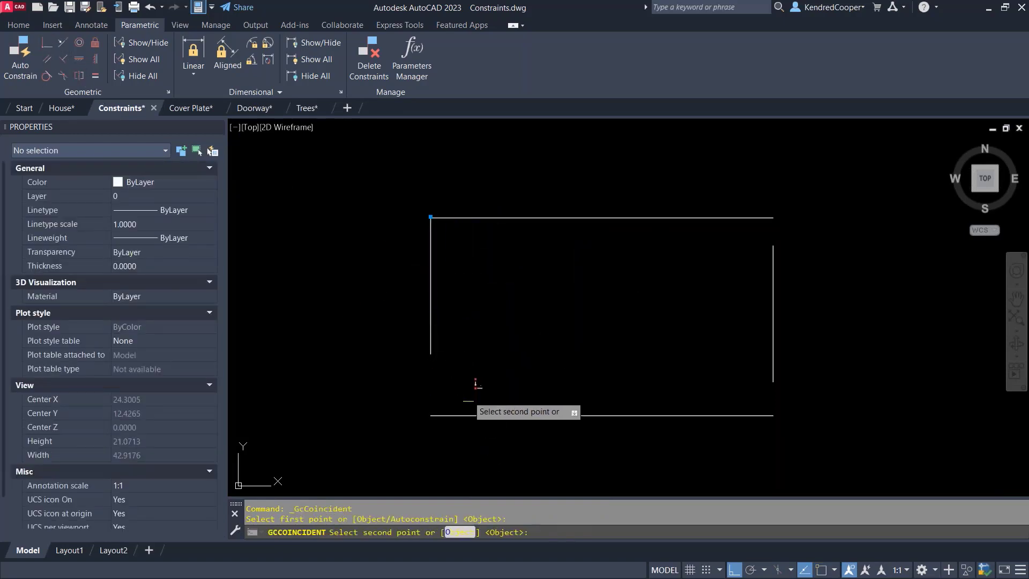
left_click(436, 414)
key("Return")
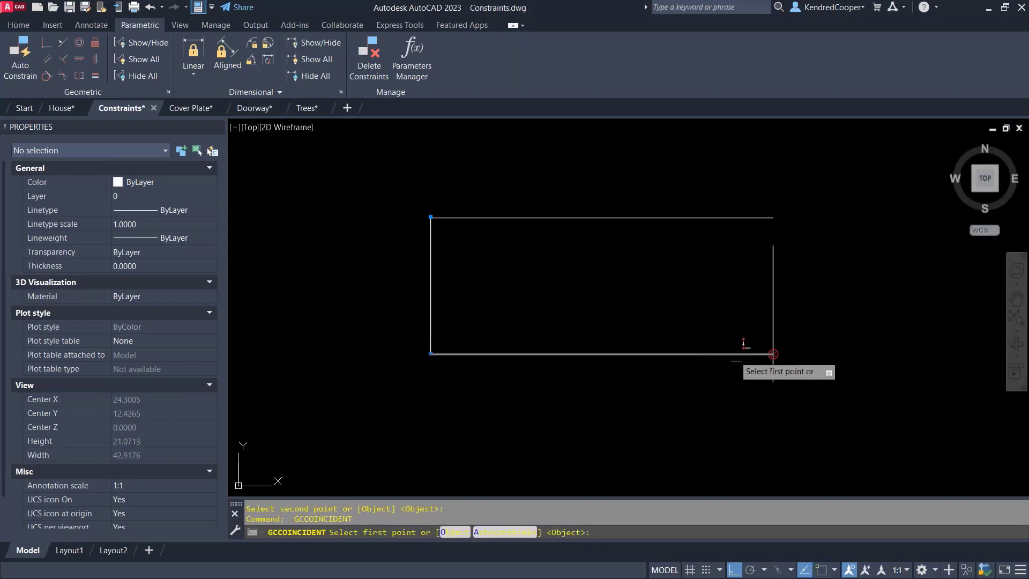
left_click(766, 354)
left_click(749, 355)
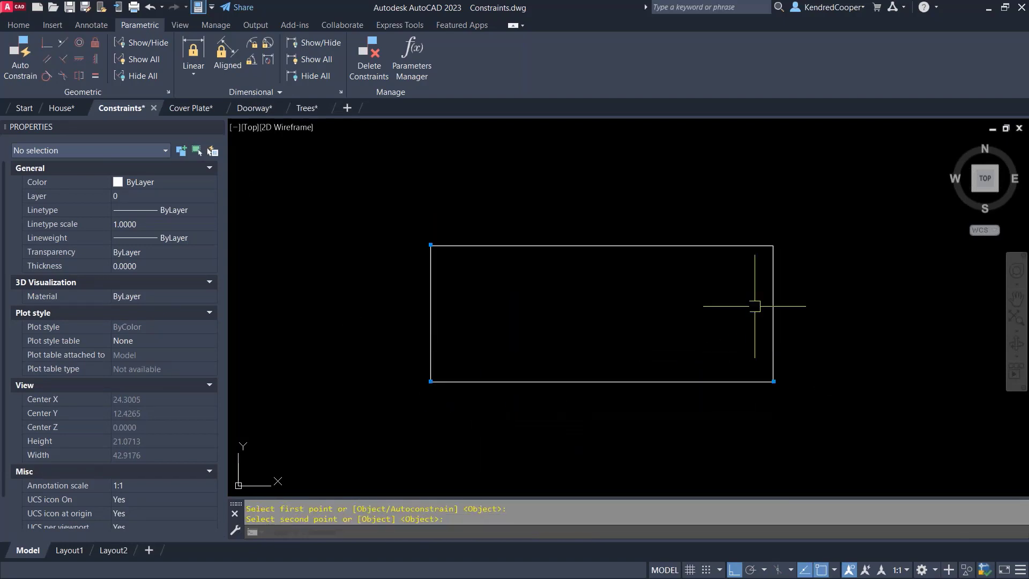
Step: Add a coincident constraint joining the right vertical line's upper endpoint to the upper line's right endpoint
key("Return")
left_click(772, 277)
left_click(761, 246)
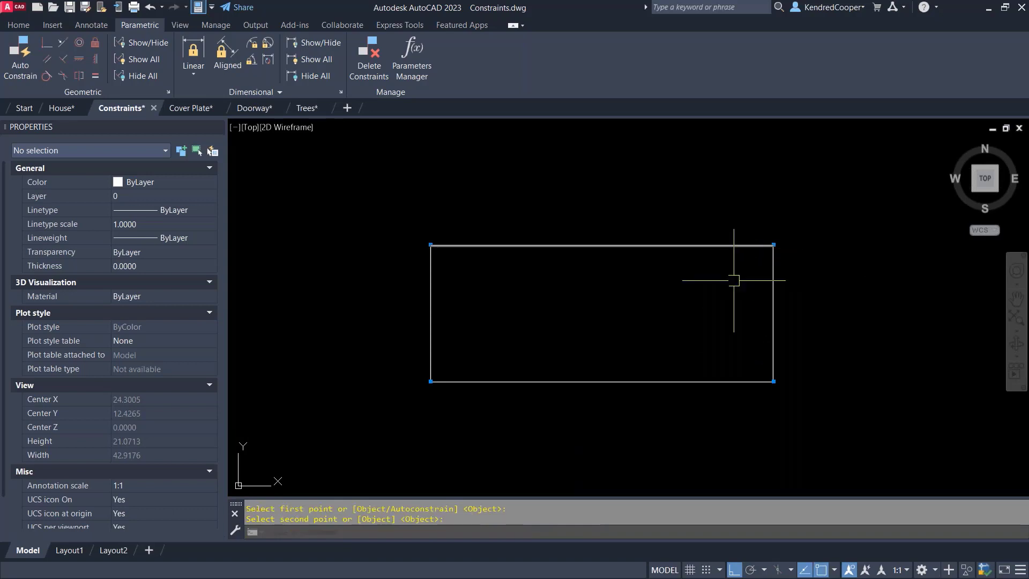
Step: Stretch the rectangle's upper line upward by its midpoint grip with Ortho off, then try the lower line's midpoint and cancel
left_click(643, 245)
left_click(602, 245)
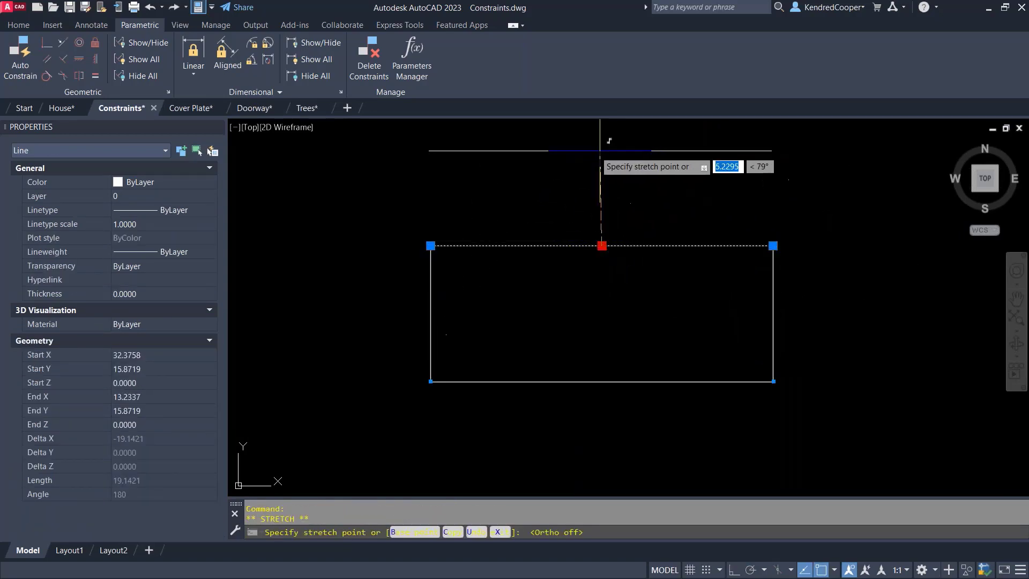
left_click(599, 168)
left_click(642, 391)
left_click(609, 362)
left_click(602, 381)
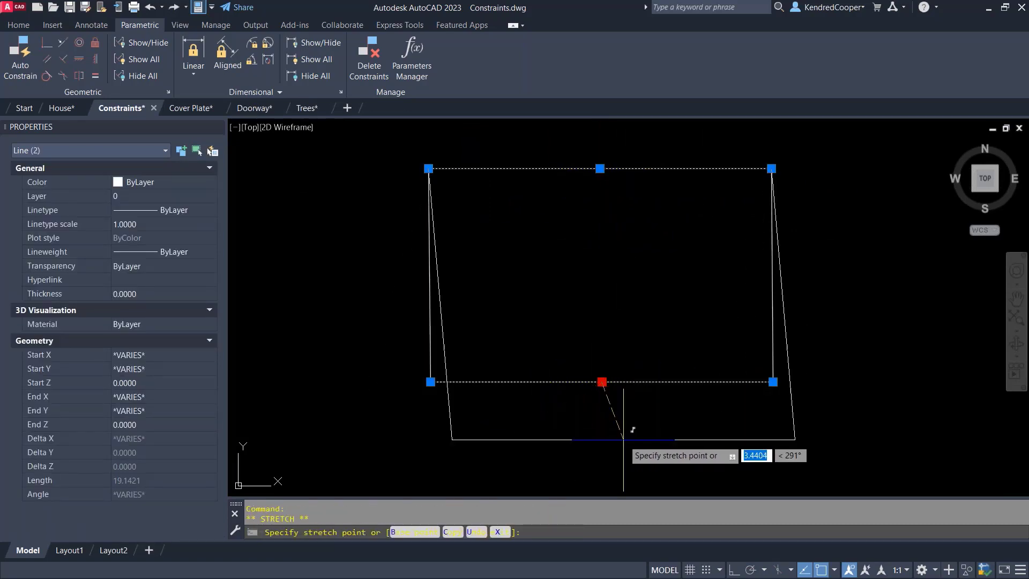
key("Escape")
key("Escape")
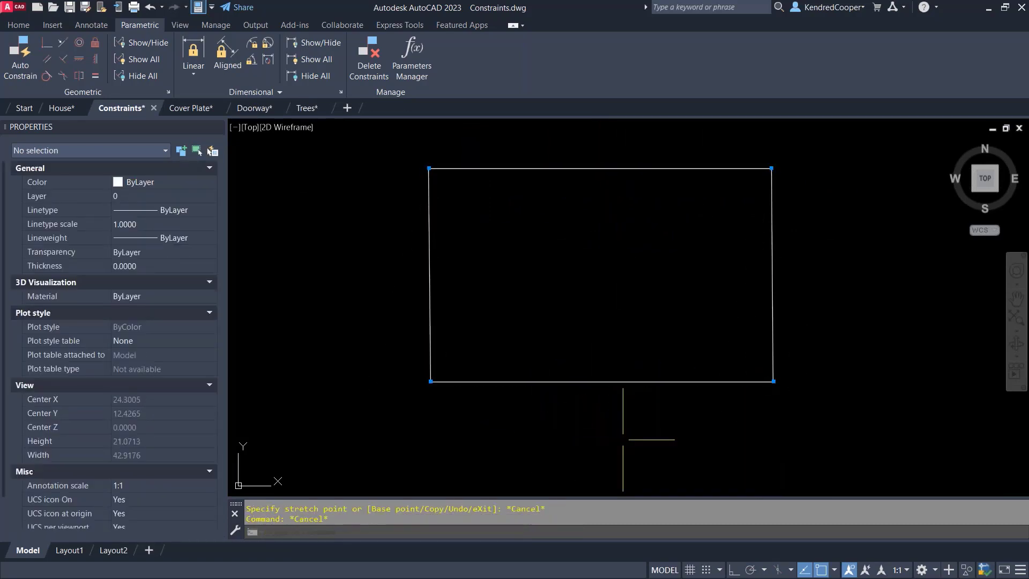
Step: Bring the red I-beam outline into view
scroll(586, 346, "down", 5)
middle_click_drag(670, 330, 194, 341)
scroll(496, 319, "up", 8)
scroll(548, 312, "up", 4)
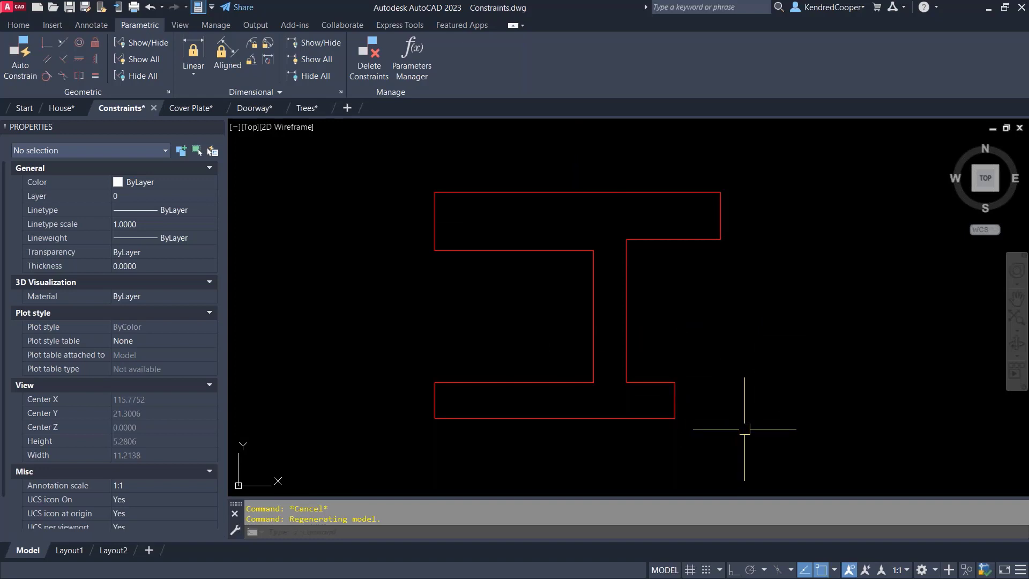
left_click(48, 45)
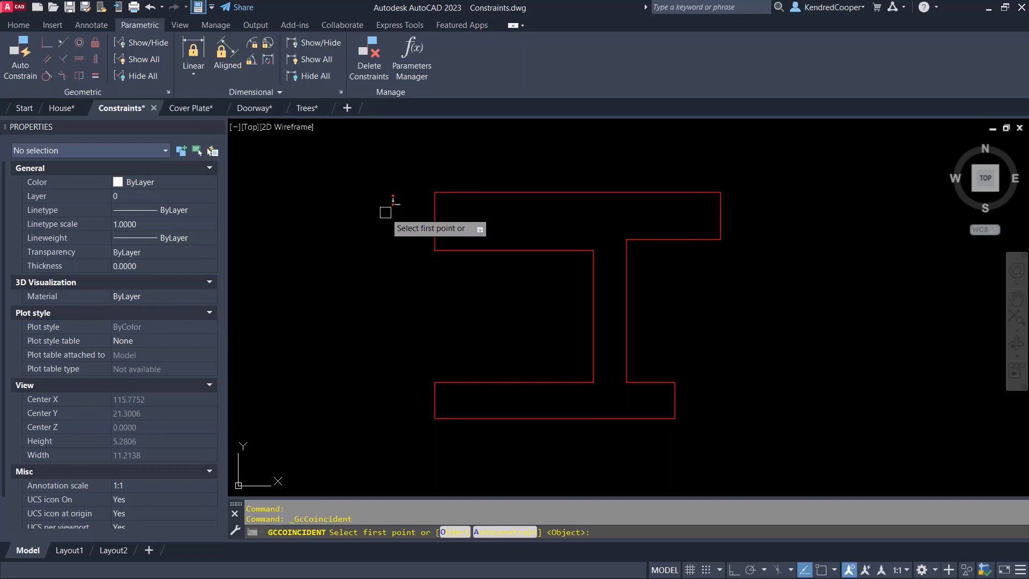
key("Escape")
key("Escape")
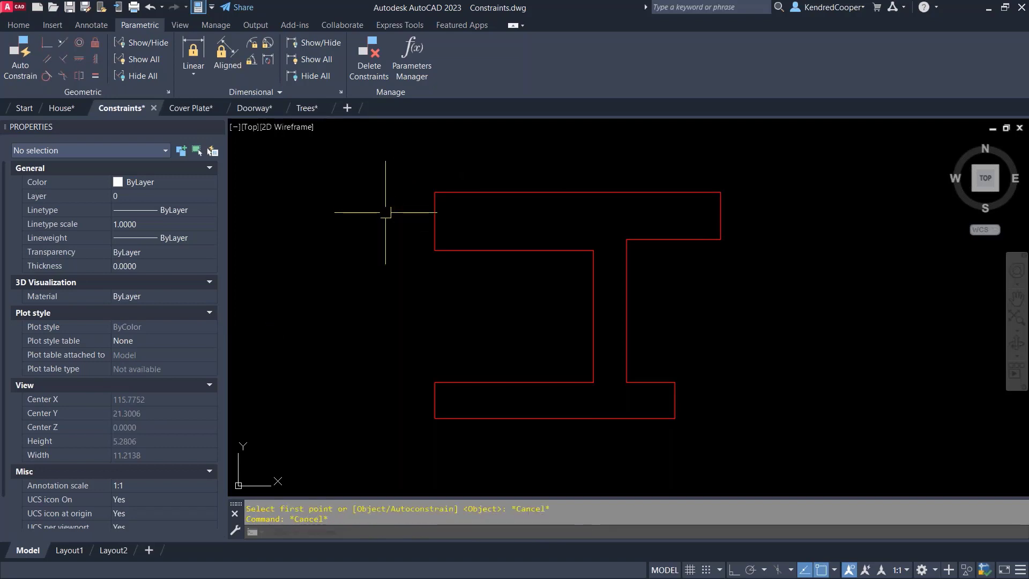
Step: Auto-constrain all lines of the I-beam outline, accepting the existing AutoConstrain settings, and hide all geometric constraint markers
left_click(21, 60)
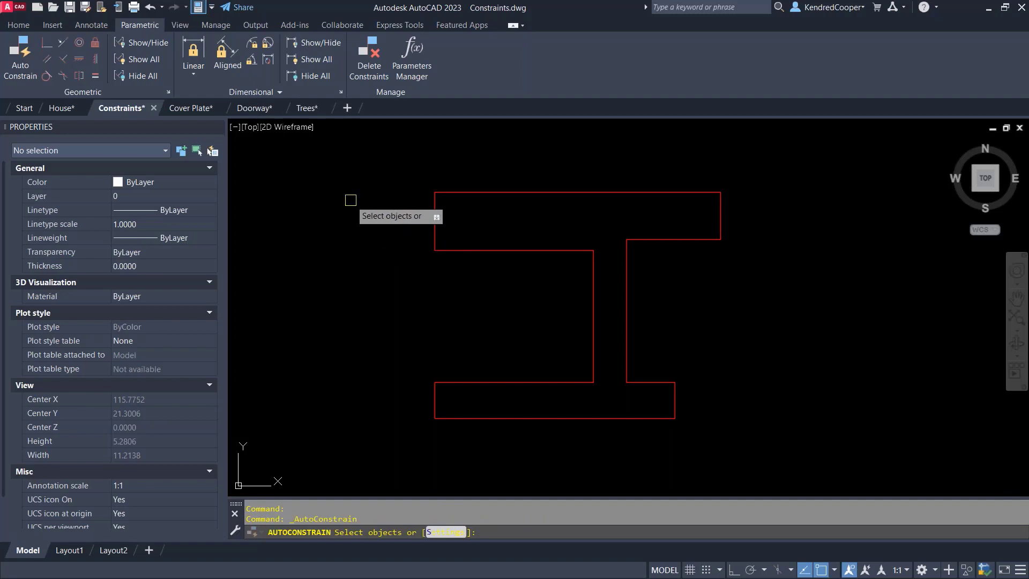
left_click(367, 167)
left_click(846, 458)
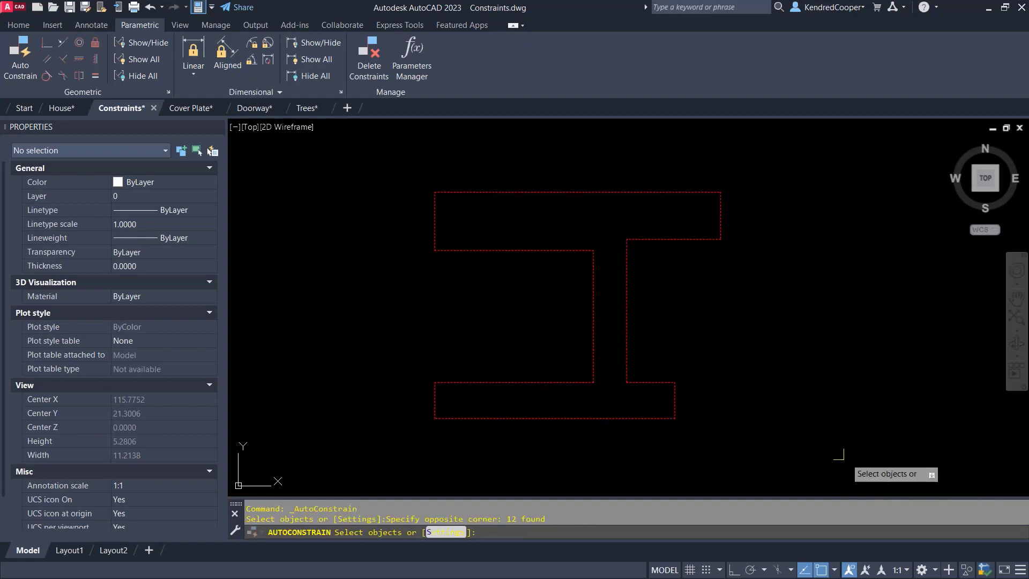
right_click(477, 275)
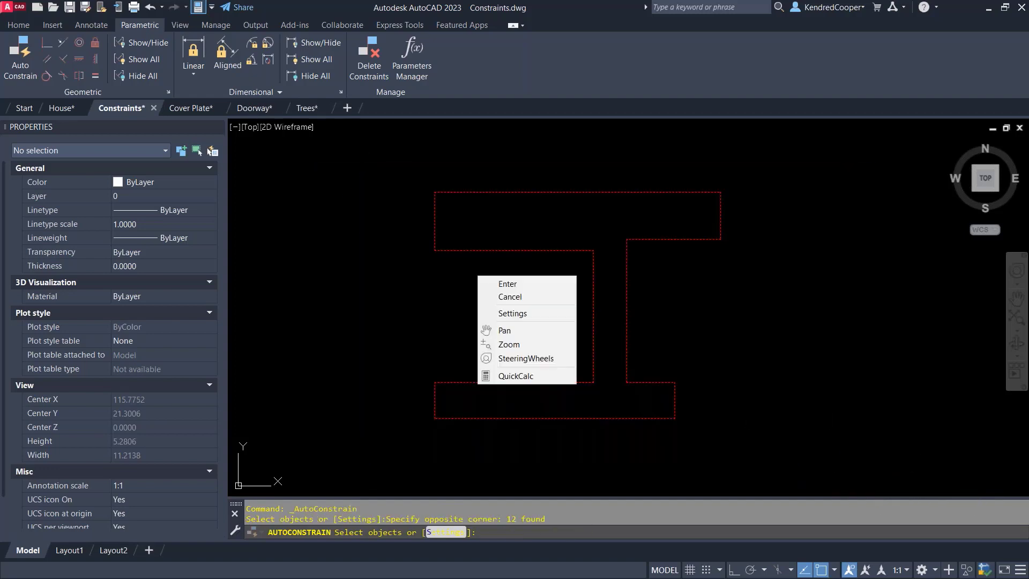
left_click(520, 317)
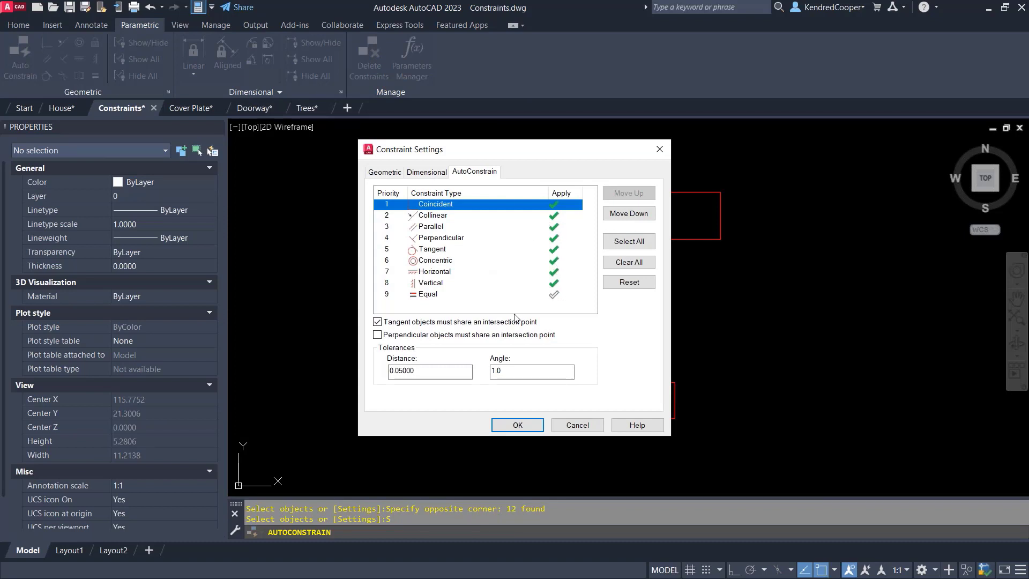
left_click(518, 425)
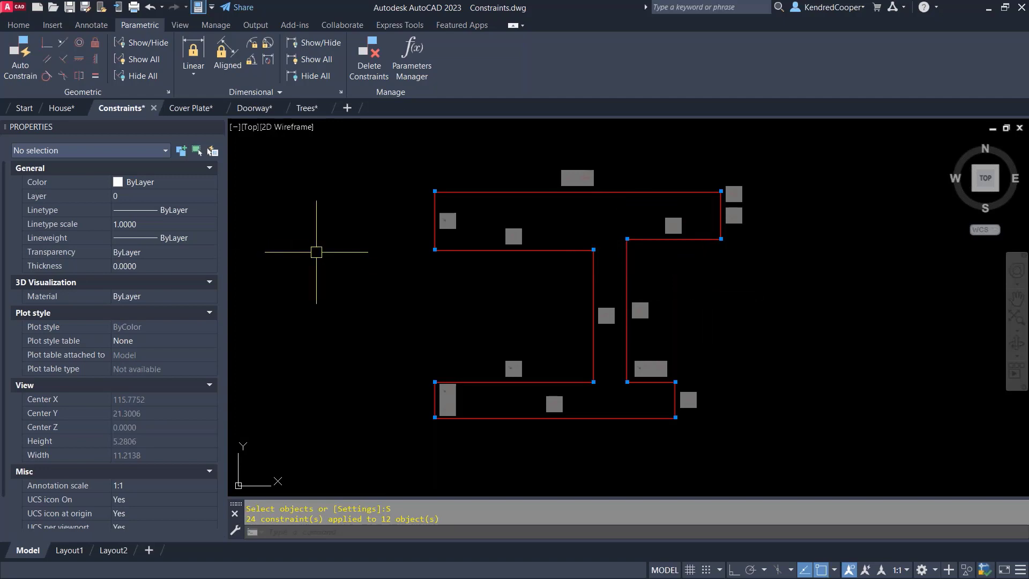
left_click(143, 74)
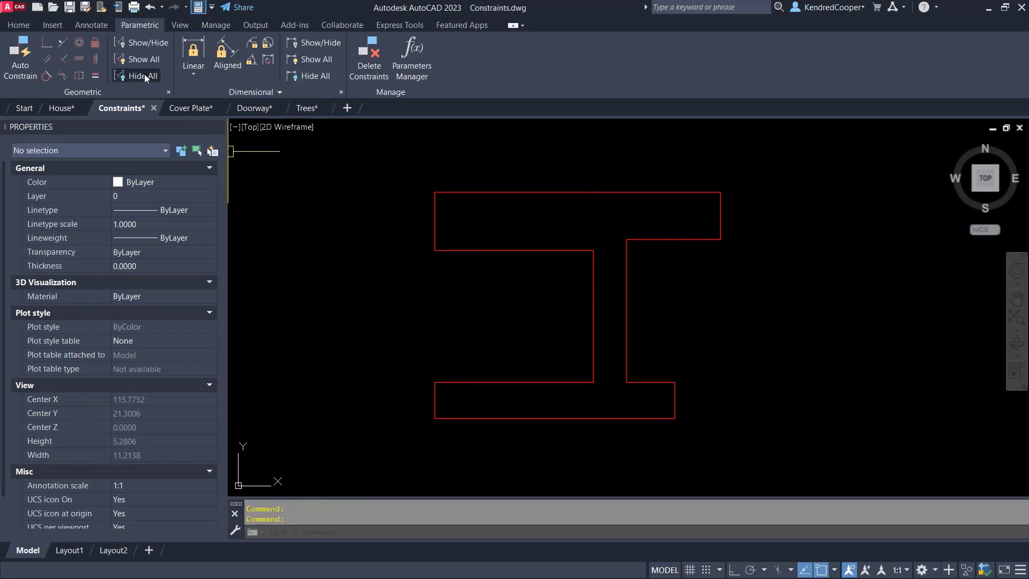
Step: Try stretching the I-beam's top line up and to the left by its midpoint grip, then undo the stretch
left_click(650, 193)
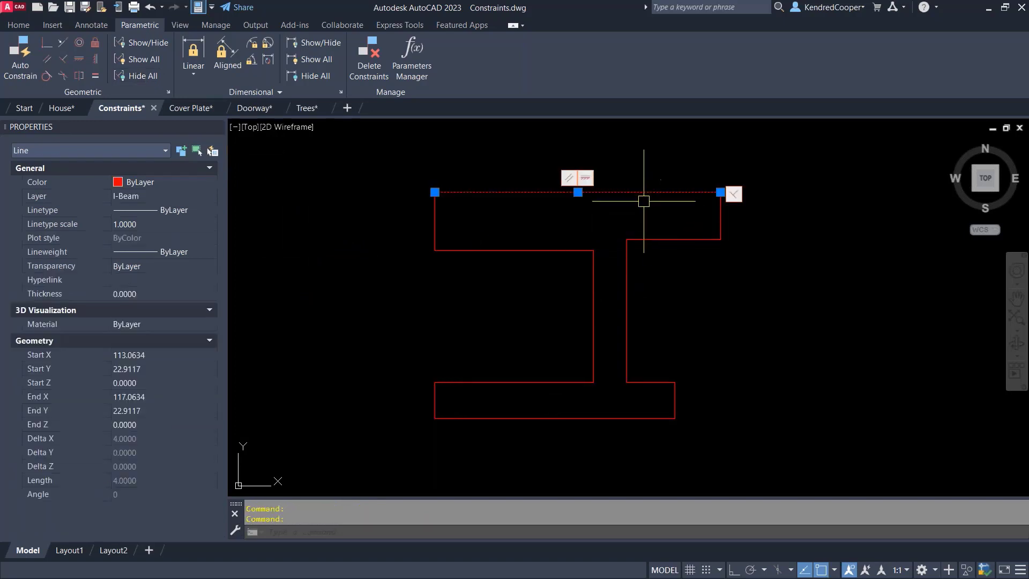
left_click(578, 192)
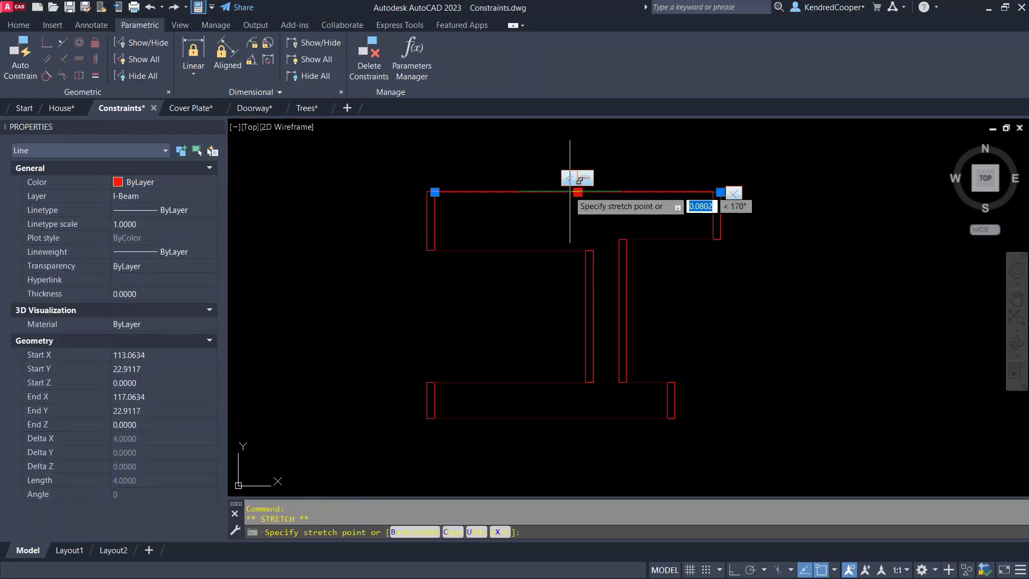
left_click(510, 149)
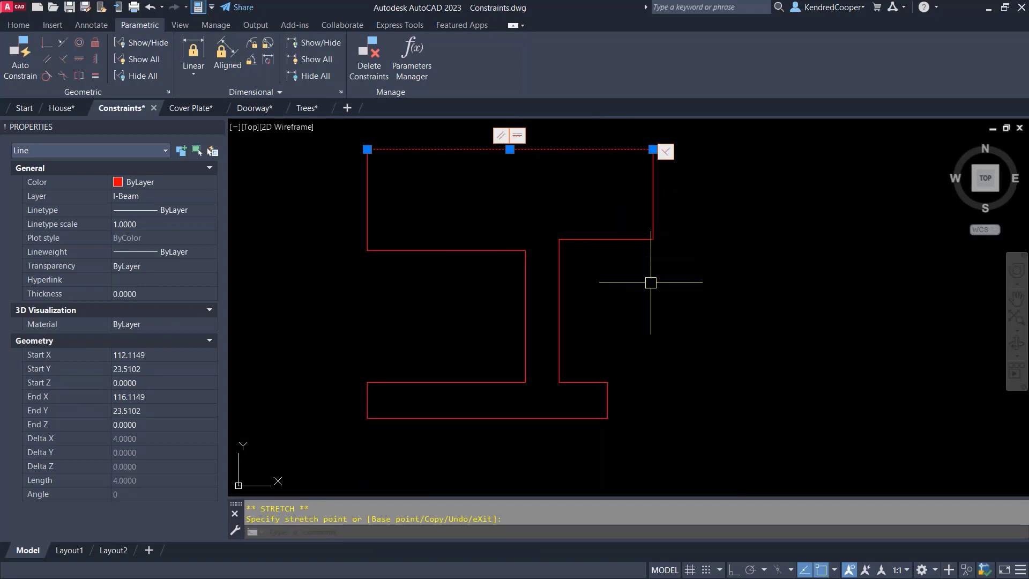
key("ctrl+z")
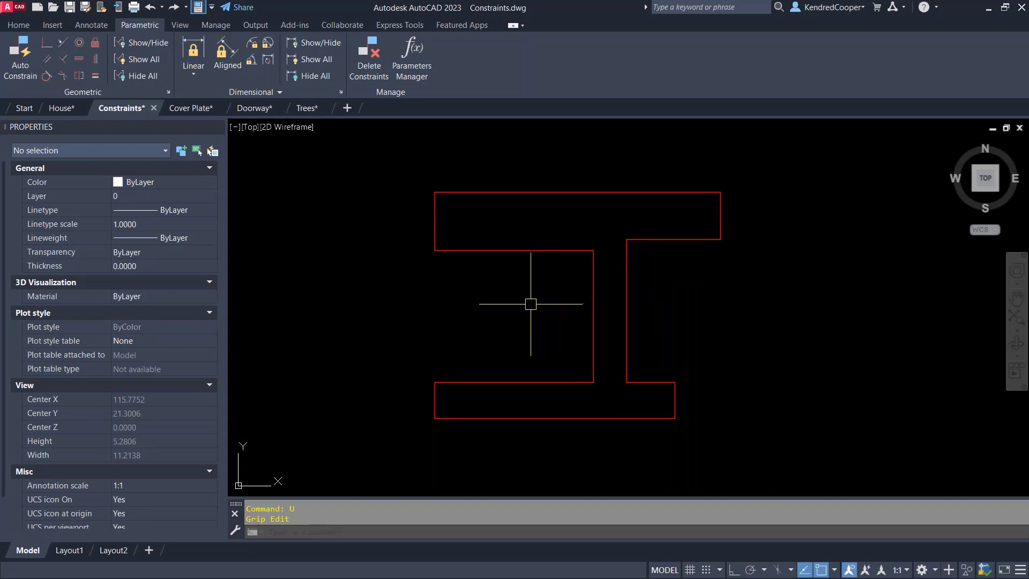
Step: Apply a collinear constraint aligning the lower flange's right end line with the upper flange's right end line
left_click(63, 42)
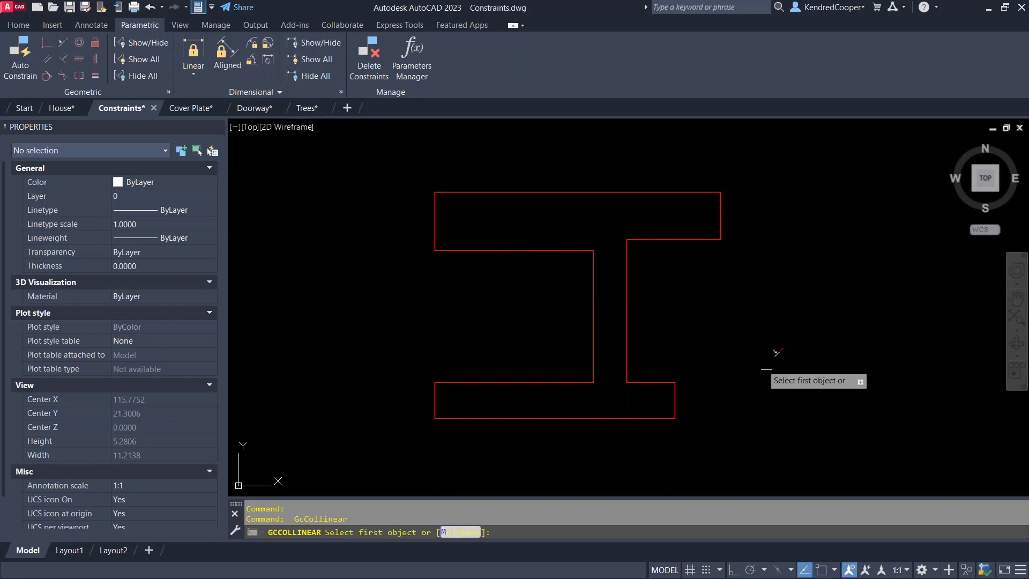
left_click(722, 219)
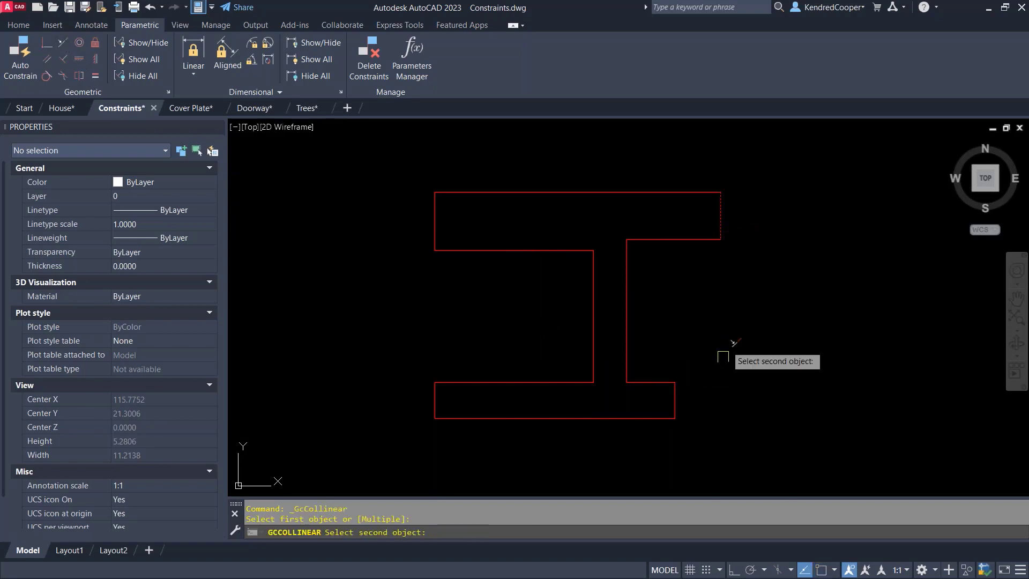
left_click(676, 393)
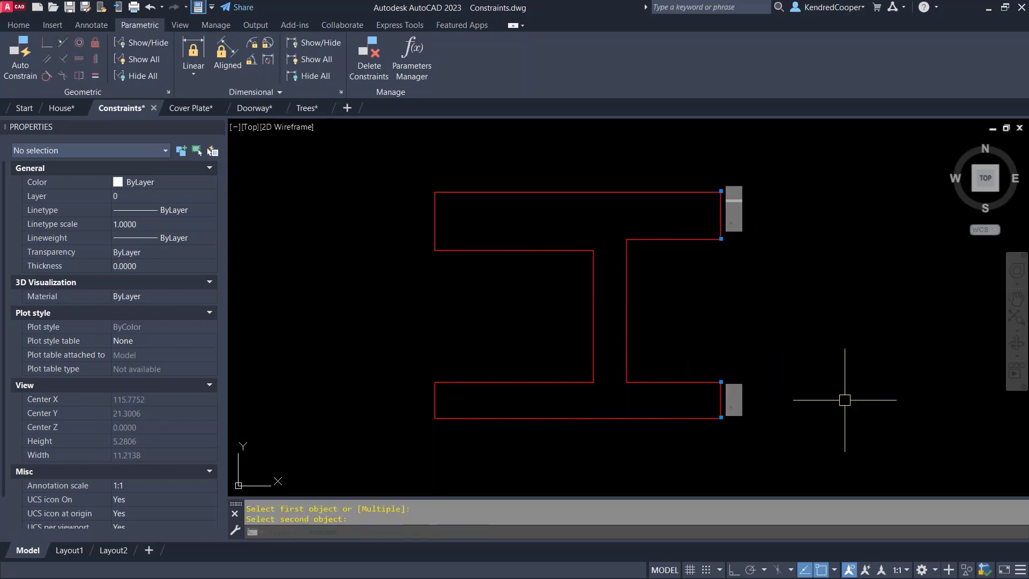
key("Escape")
key("Escape")
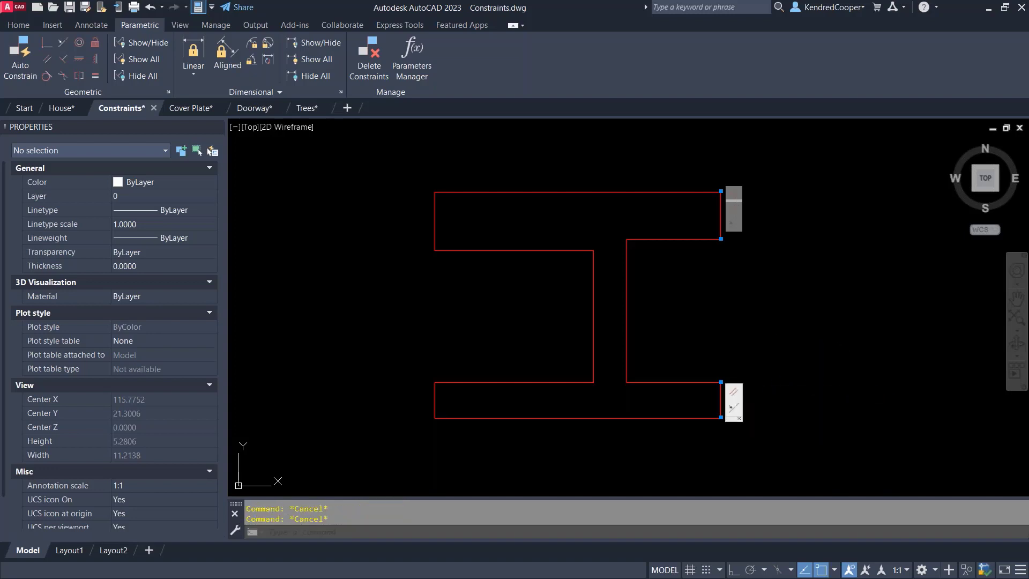
Step: Stretch the lower flange's right end line outward by its midpoint grip to a flange width of about 5.45, then clear the selection
left_click(721, 401)
left_click(720, 399)
left_click(824, 385)
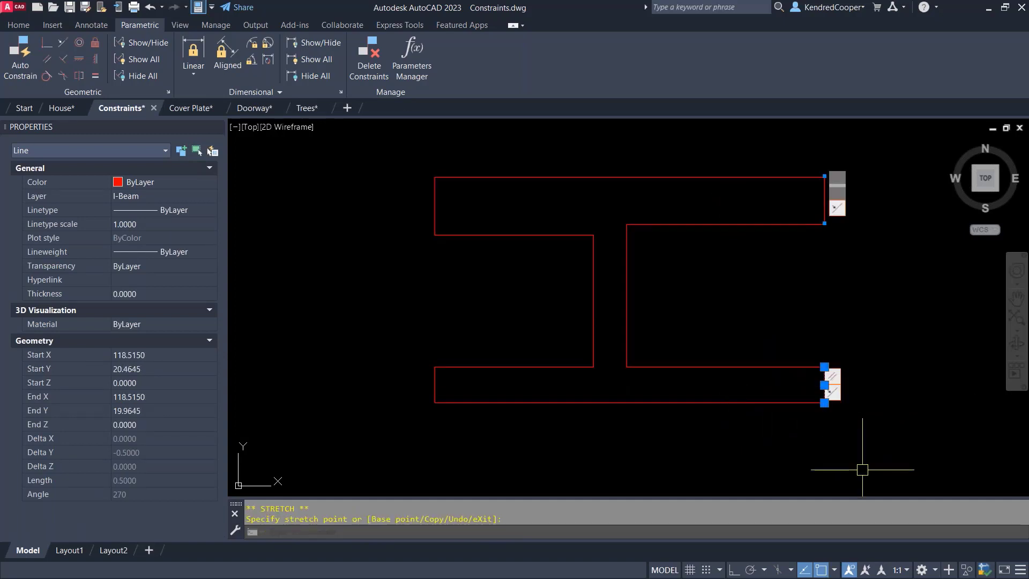
key("Escape")
key("Escape")
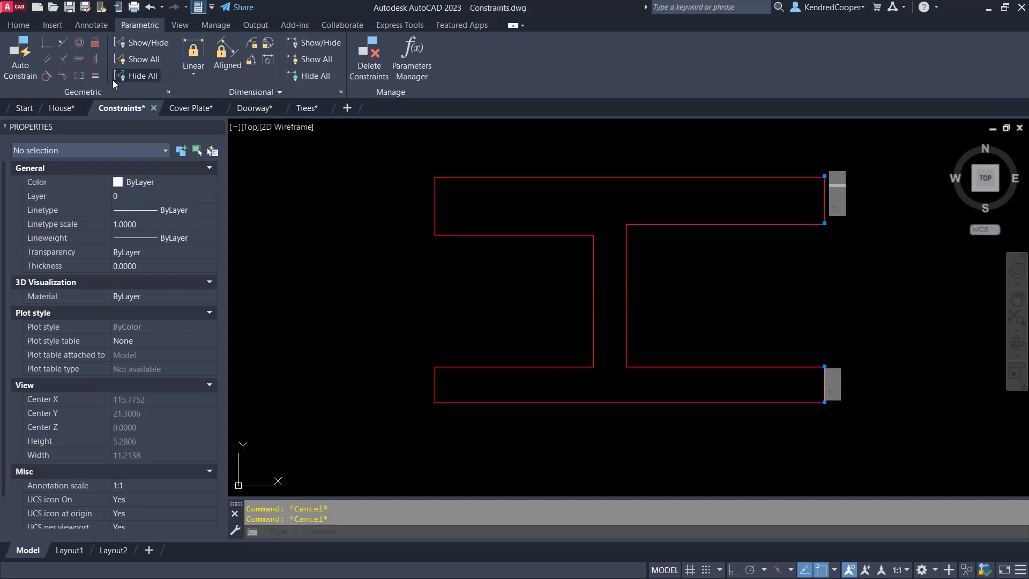
Step: Apply an equal constraint matching the lower flange's left end line to the upper flange's left end line
left_click(95, 77)
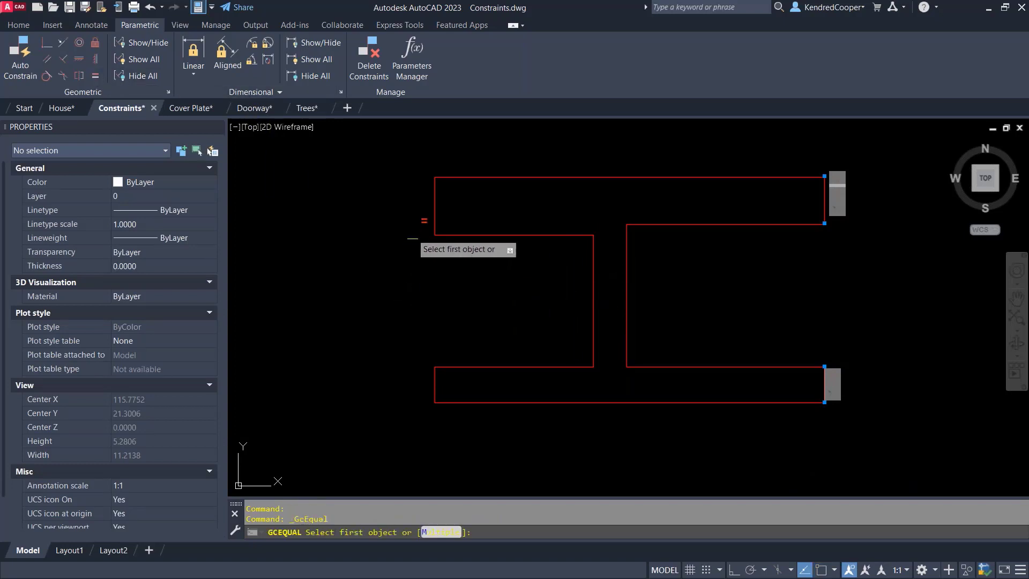
left_click(434, 222)
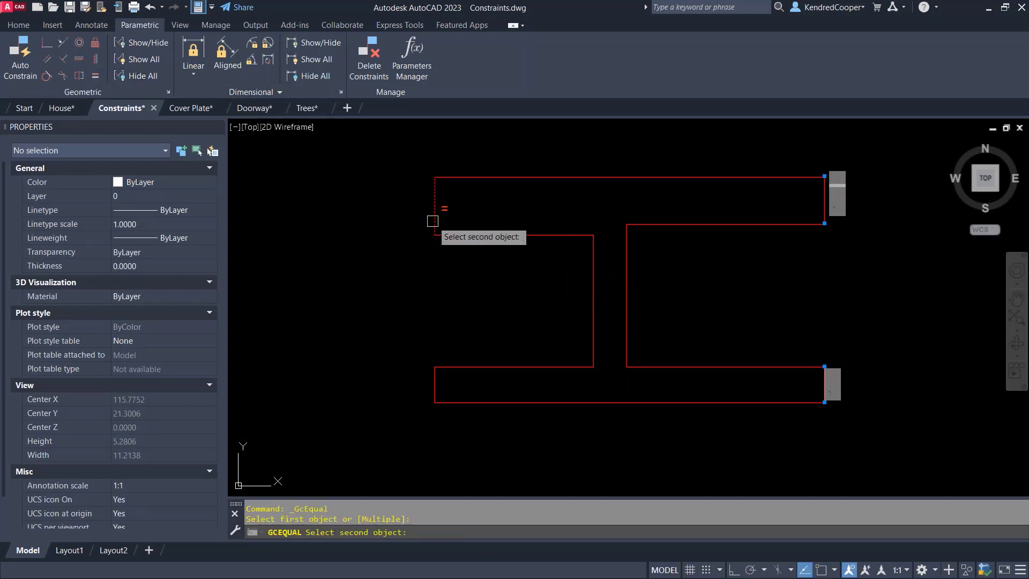
left_click(435, 378)
key("Escape")
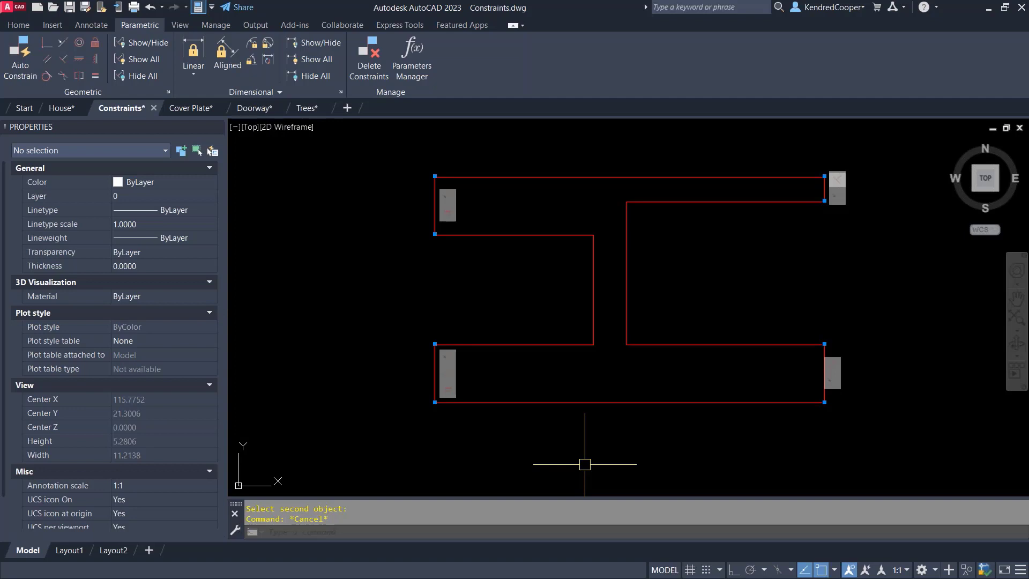
Step: Add a linear dimensional constraint between the top line's endpoints, placed above the I-beam, and set it to 4
mouse_move(537, 329)
middle_mouse_down()
mouse_move(536, 321)
mouse_move(498, 365)
middle_mouse_up()
left_click(197, 50)
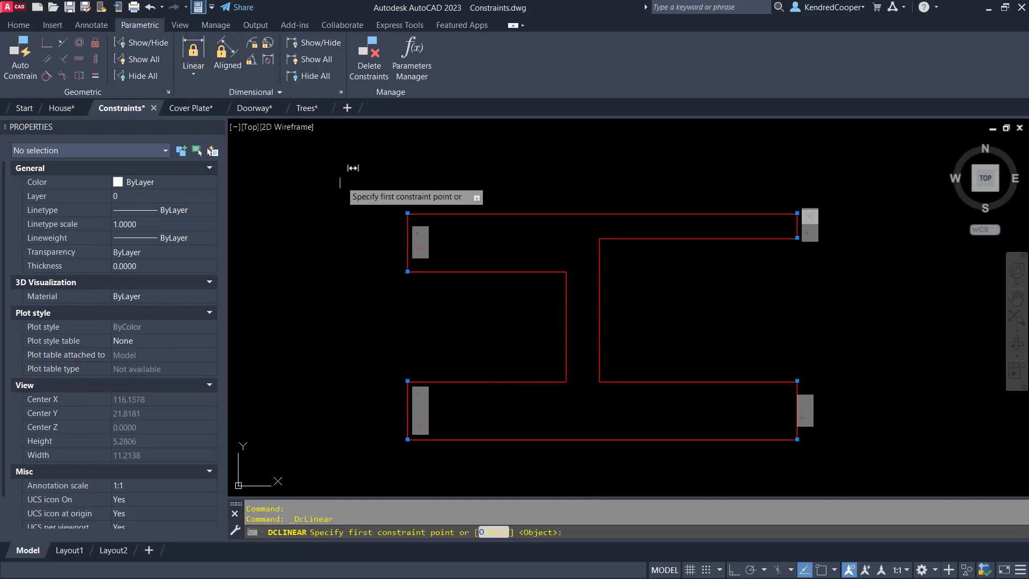
left_click(408, 214)
left_click(795, 214)
left_click(690, 150)
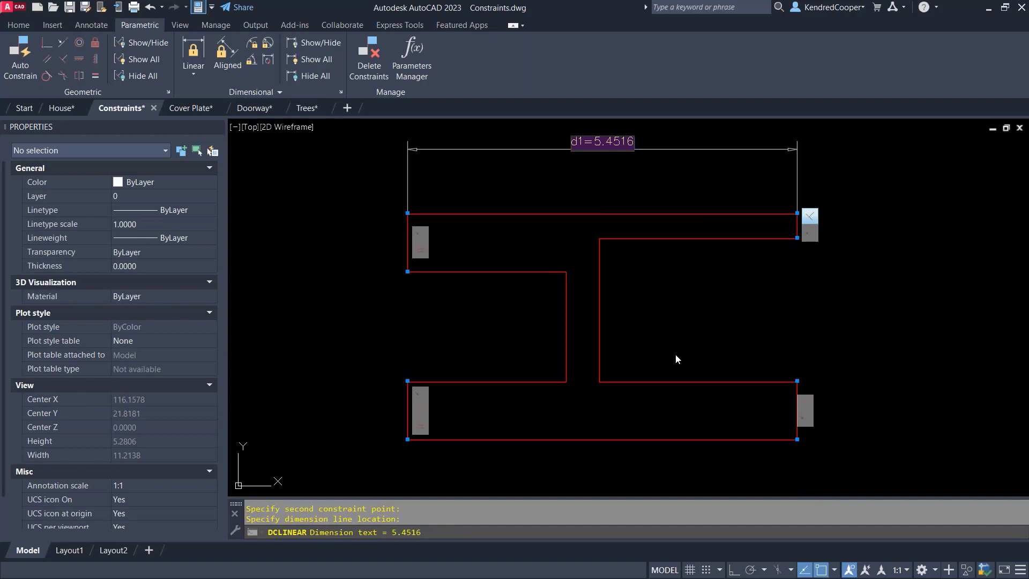
type("4")
key("Return")
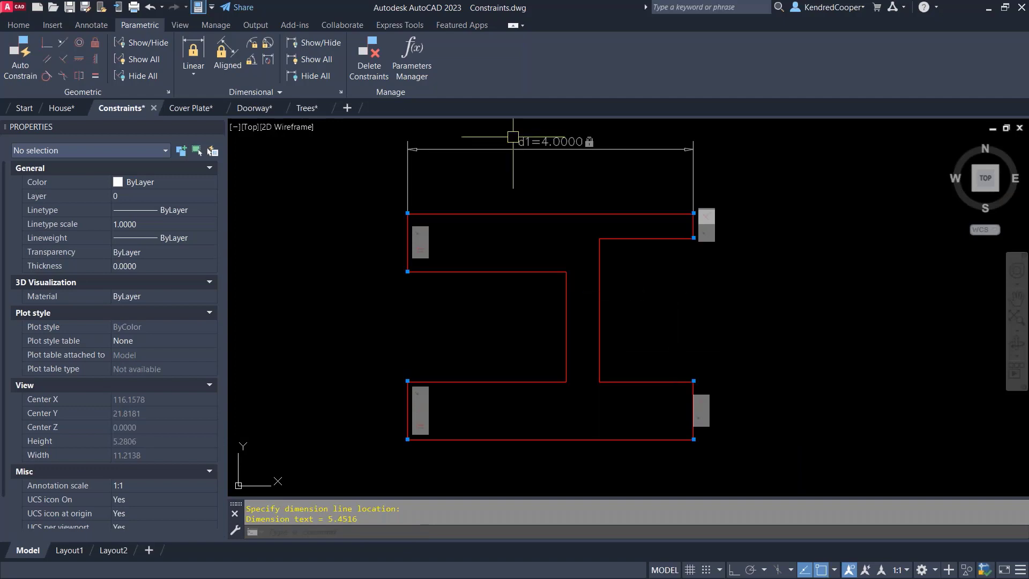
key("Escape")
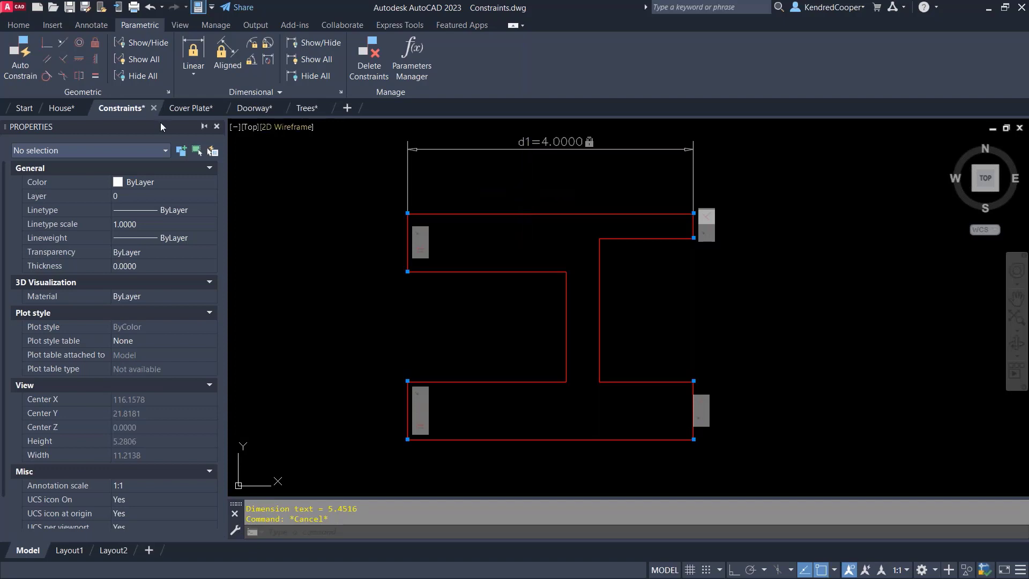
Step: In the Cover Plate drawing, start a block definition named Outlet Cover with its base point at the screw hole's center
left_click(182, 107)
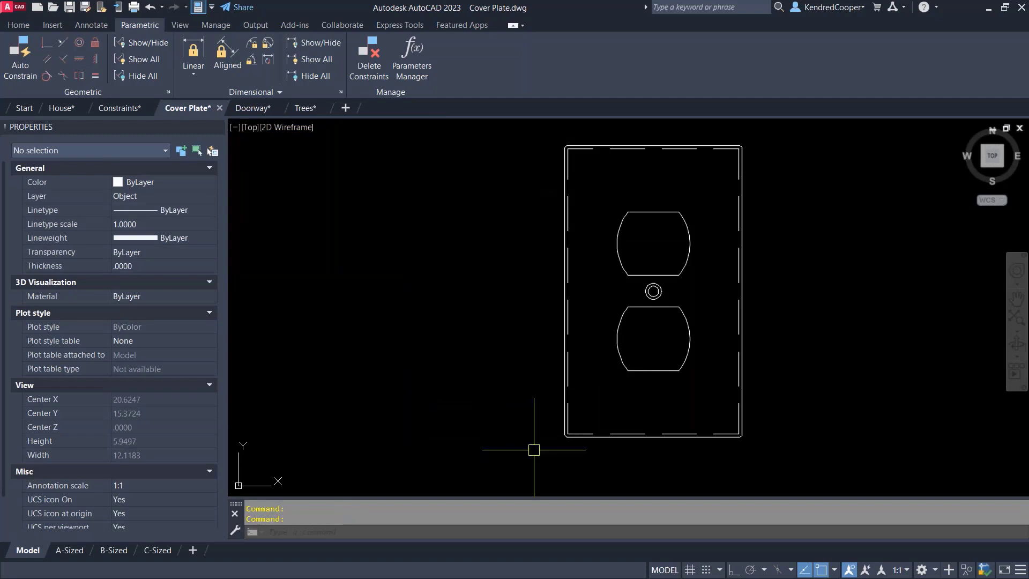
middle_click_drag(471, 355, 404, 370)
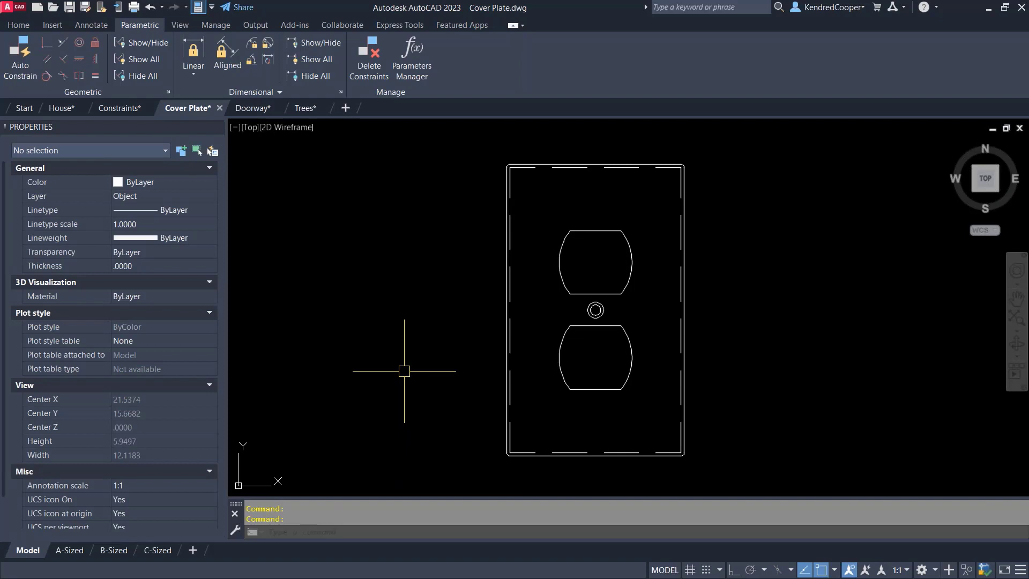
type("B")
key("Return")
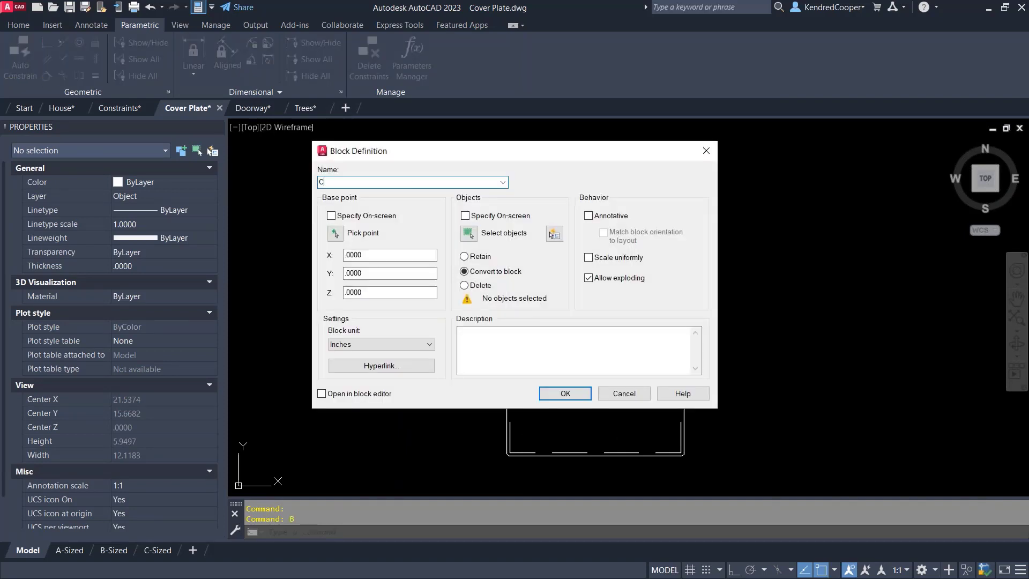
type("Outlet Cover")
left_click(335, 233)
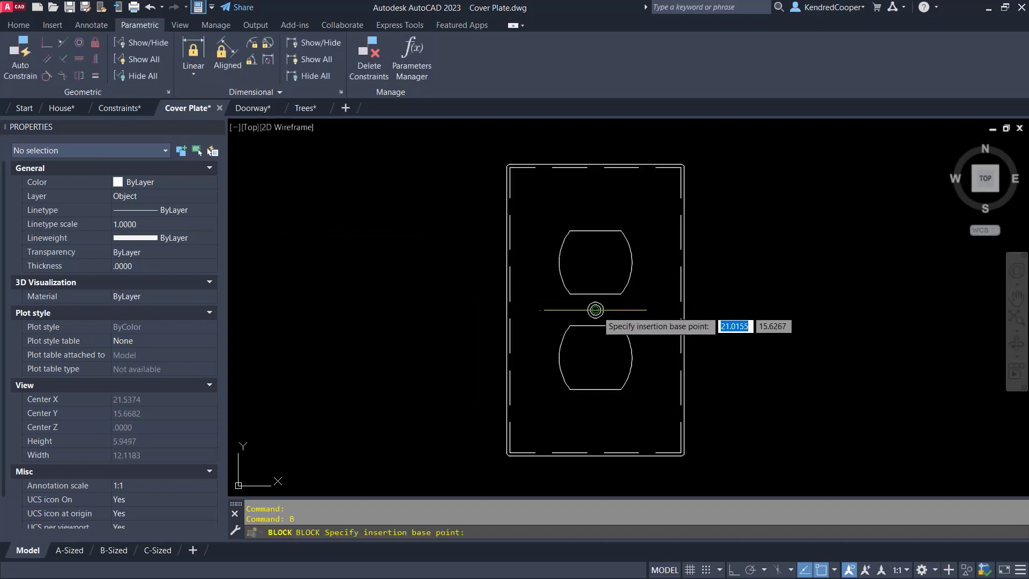
left_click(594, 310)
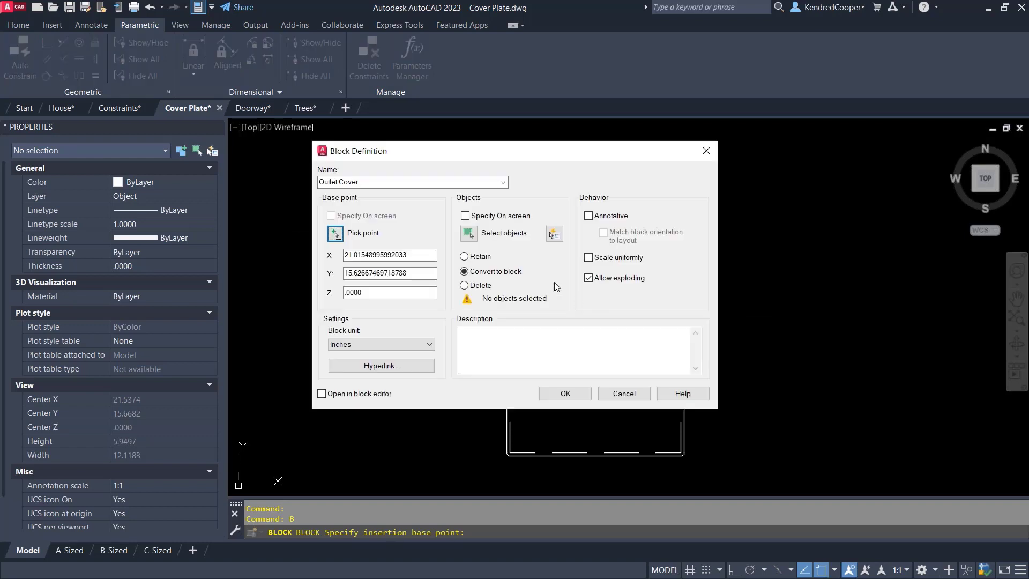
Step: Select the entire cover plate for the Outlet Cover definition, set the objects to convert to block, and create the block
left_click(469, 233)
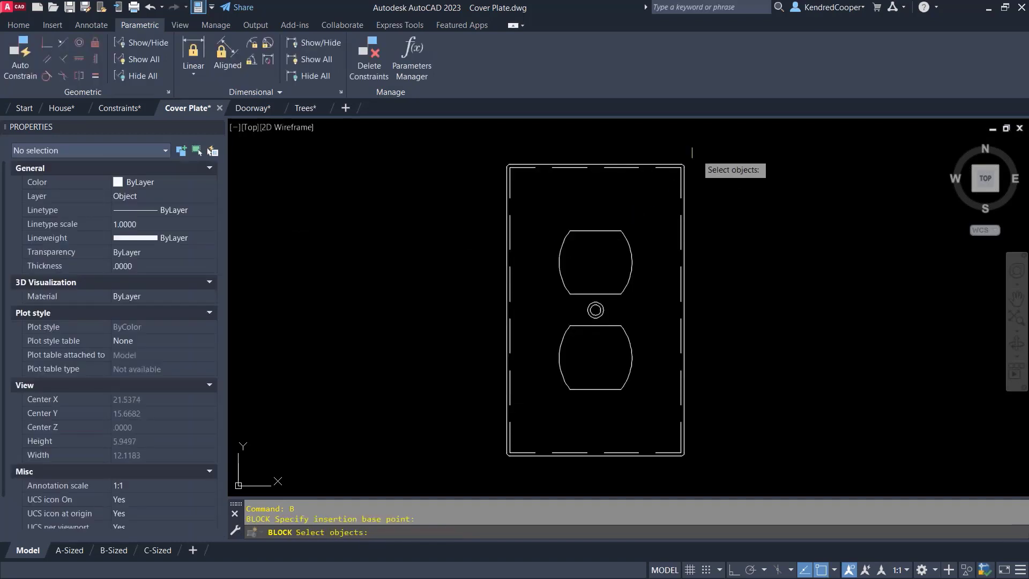
left_click(705, 150)
left_click(471, 467)
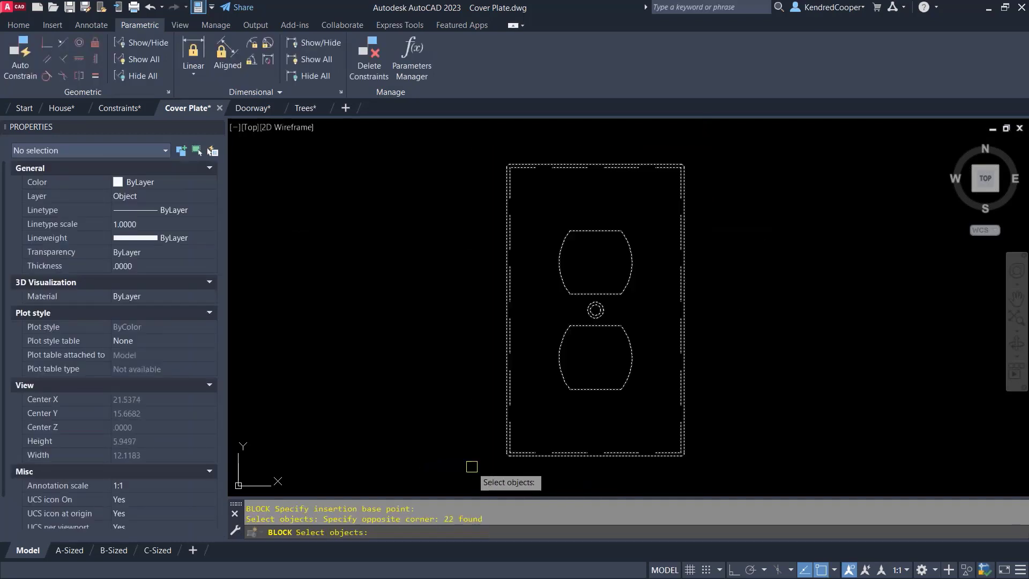
key("Return")
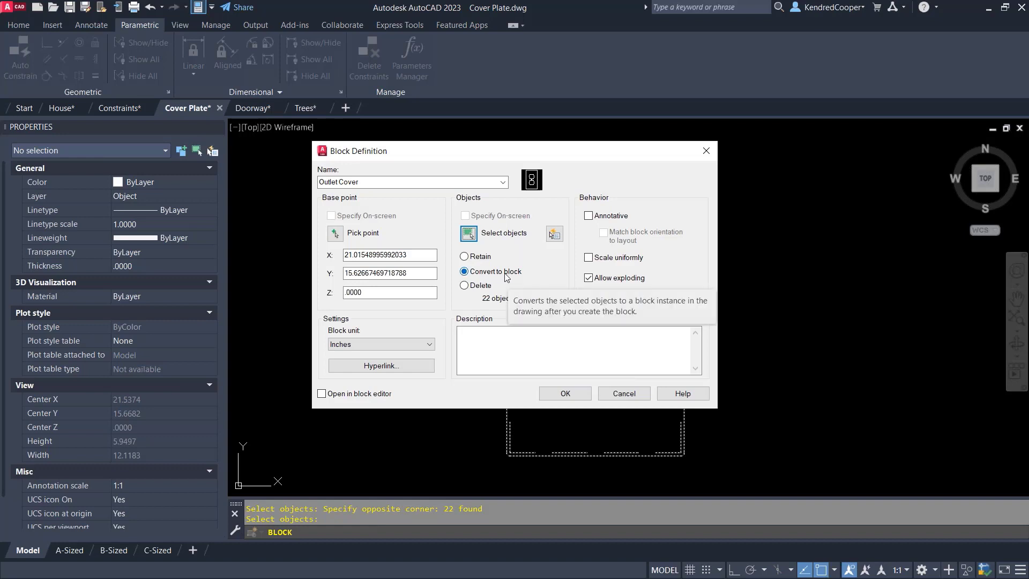
left_click(480, 256)
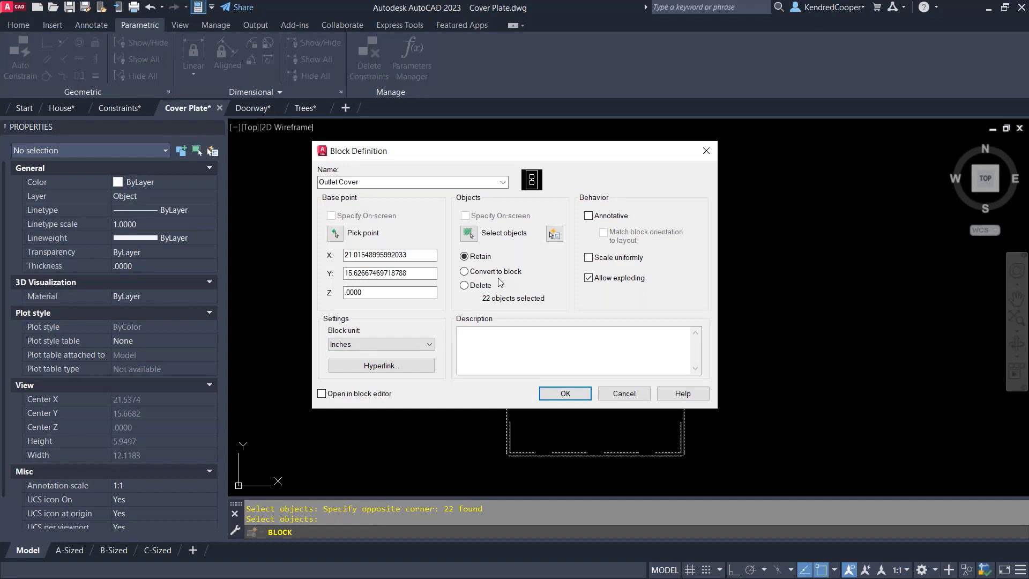
left_click(498, 274)
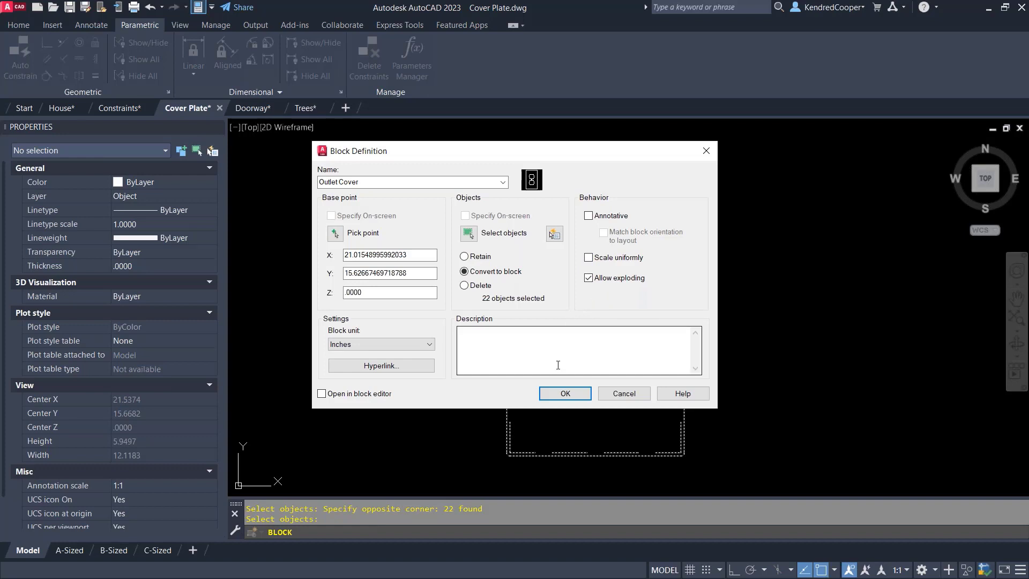
key("Return")
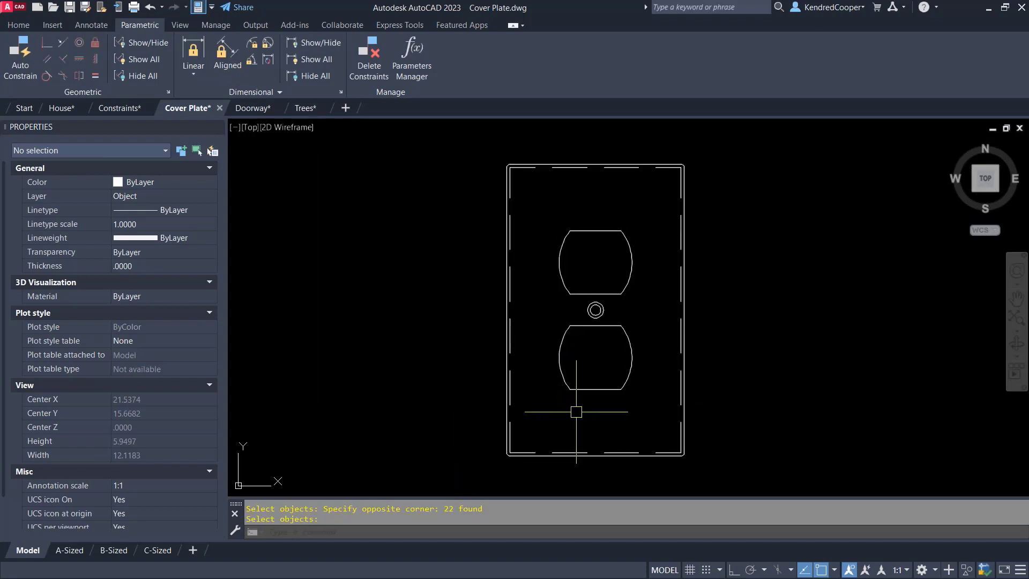
Step: Open the cover plate block in the Block Editor and shift the block authoring palettes slightly upward
left_click(584, 393)
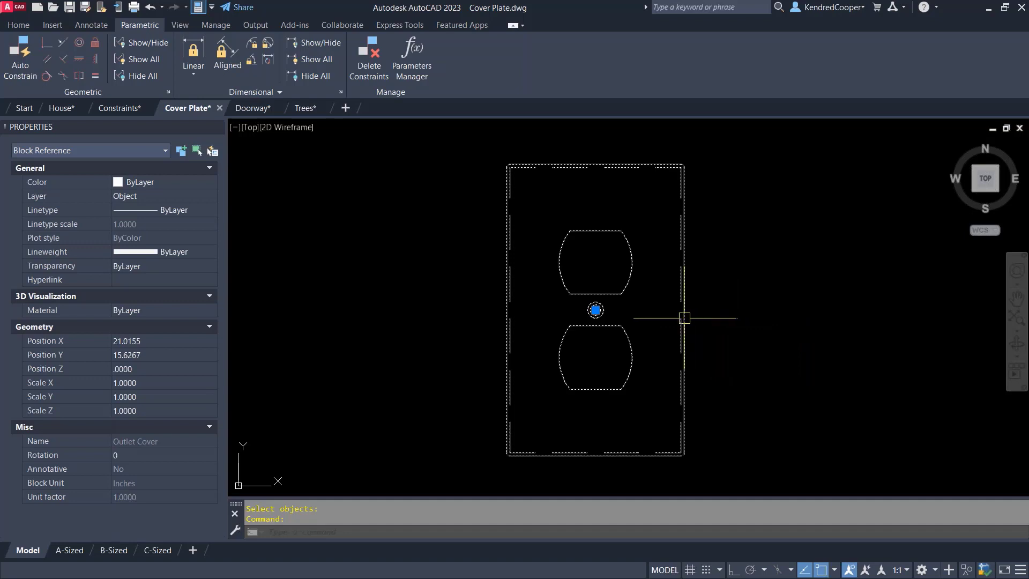
mouse_move(684, 317)
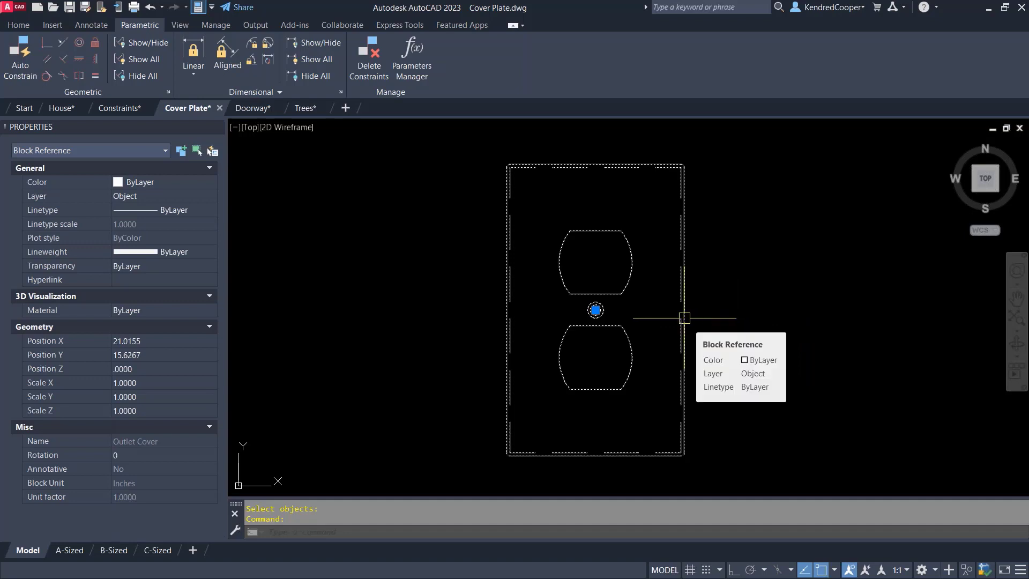
right_click(684, 318)
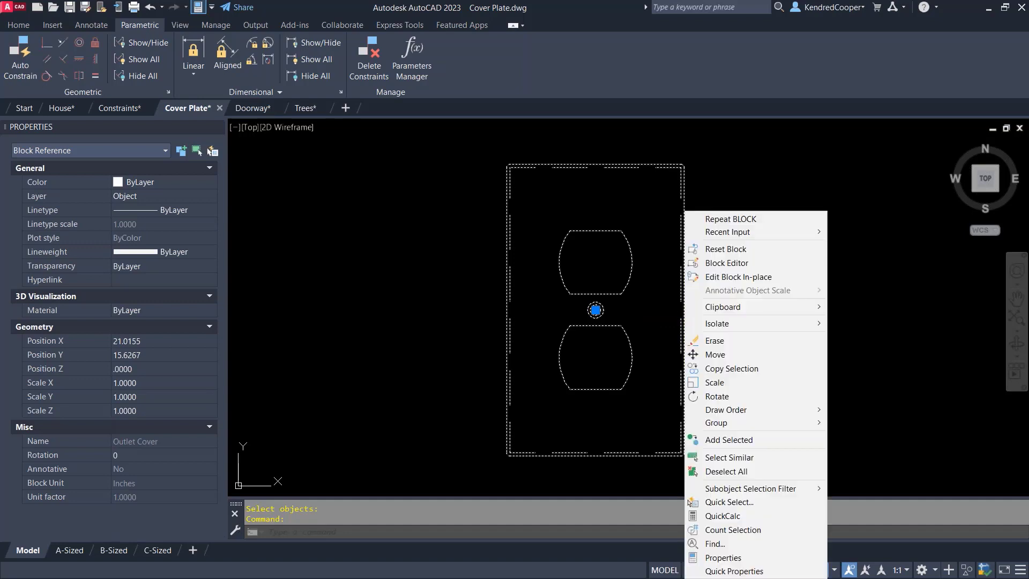
left_click(748, 271)
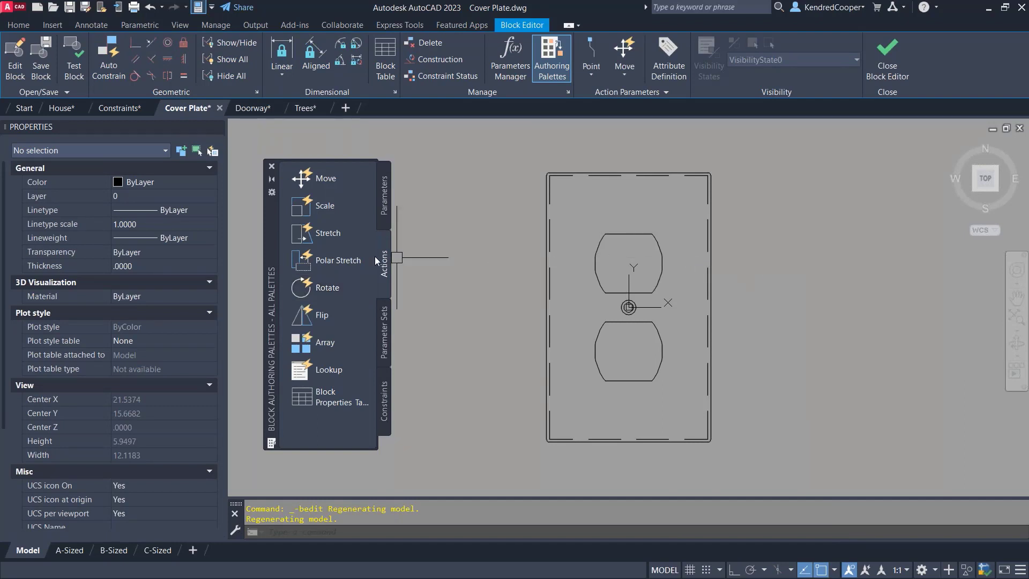
left_click_drag(271, 241, 276, 227)
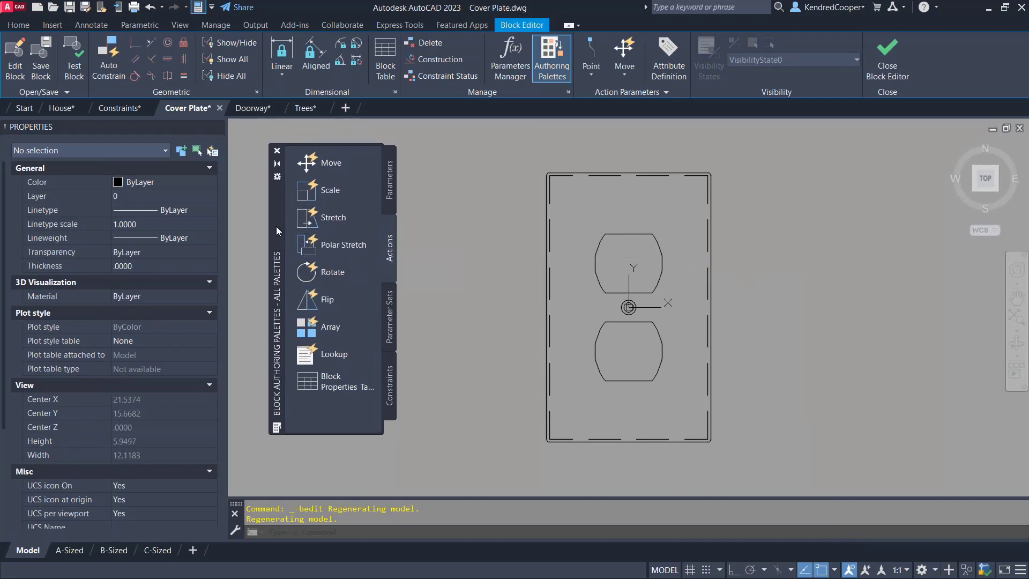
left_click(391, 169)
left_click(391, 256)
left_click(393, 325)
left_click(391, 377)
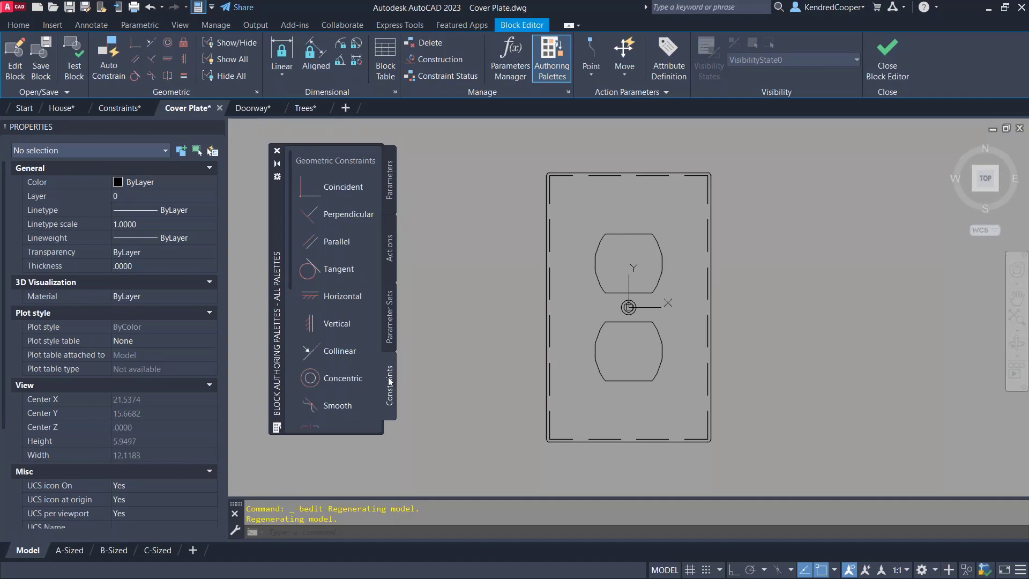
Step: Add a linear parameter from the plate's upper right corner to its upper left corner, with its label above the plate
left_click(389, 185)
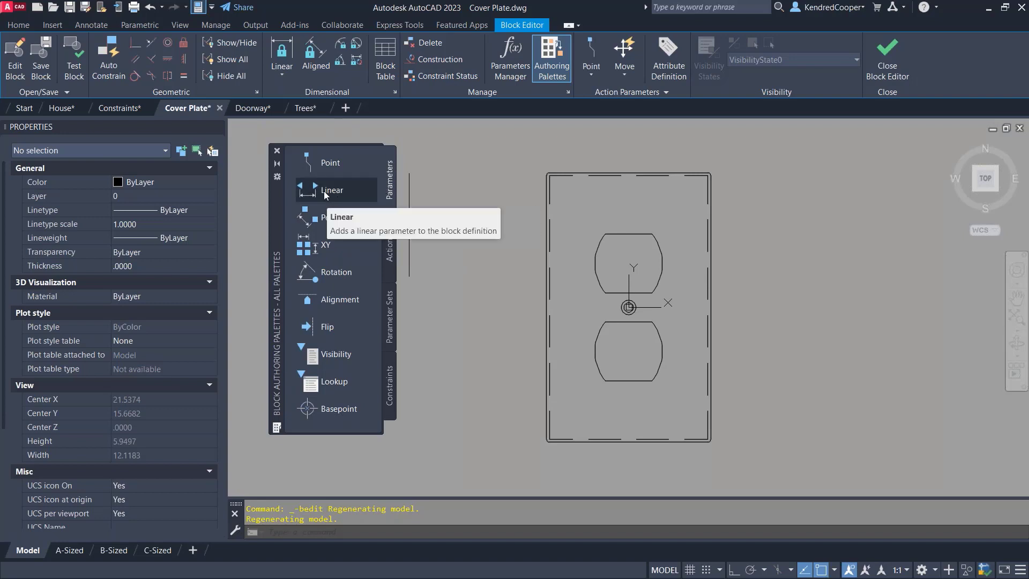
left_click(325, 194)
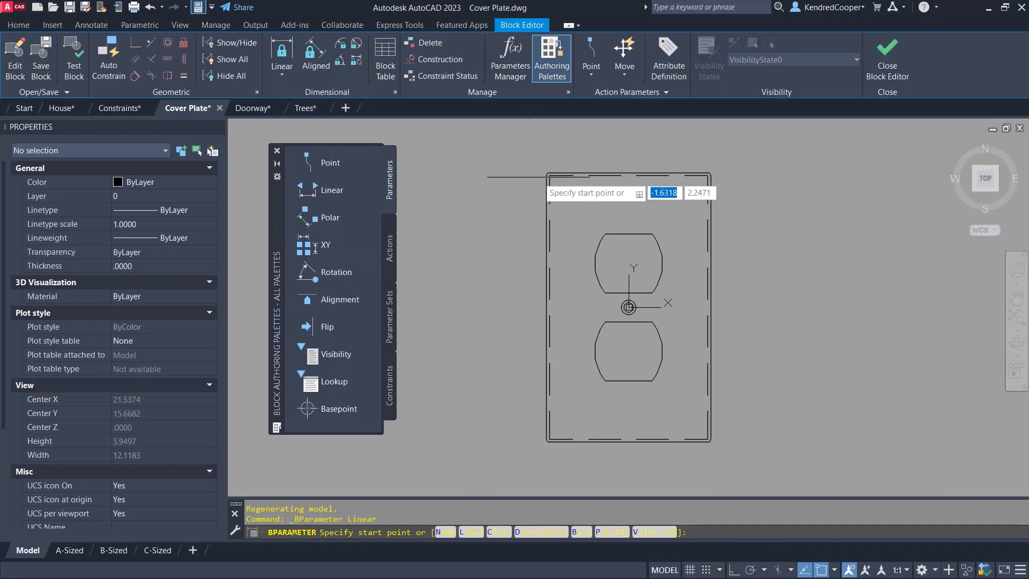
middle_click_drag(740, 140, 731, 214)
scroll(685, 248, "up", 5)
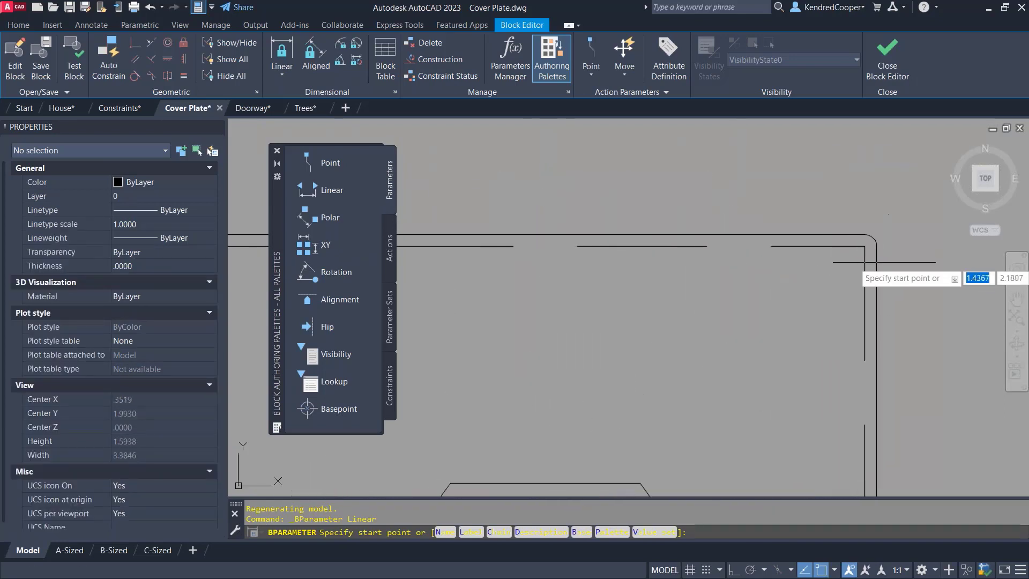
left_click(877, 245)
scroll(906, 252, "down", 3)
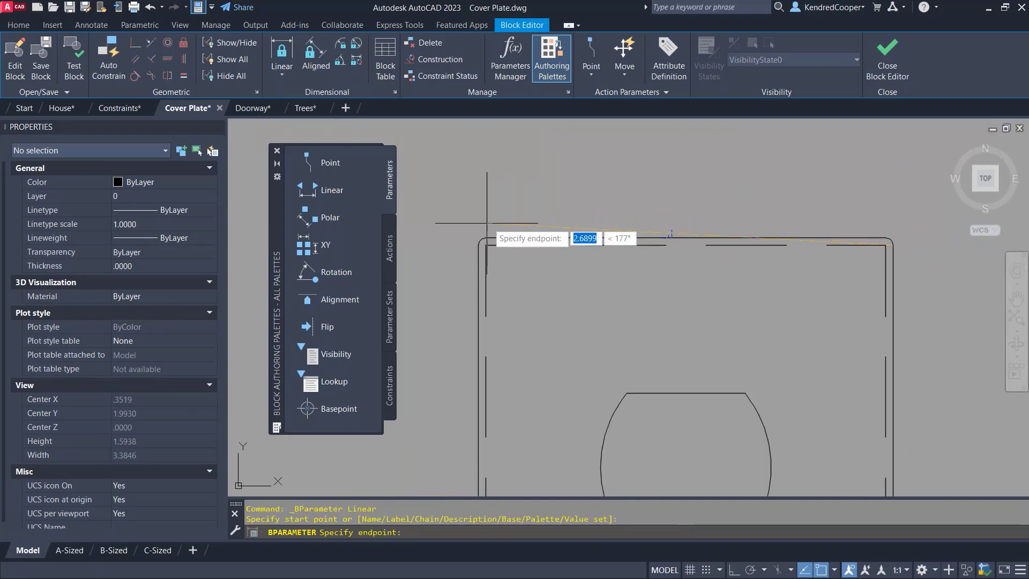
left_click(479, 240)
scroll(504, 178, "down", 3)
left_click(560, 191)
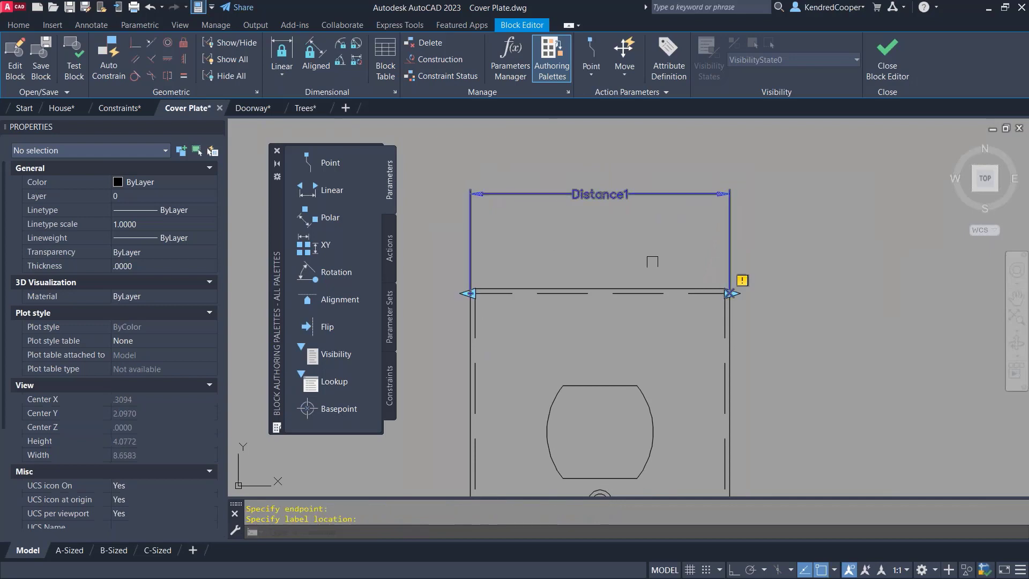
scroll(652, 261, "down", 4)
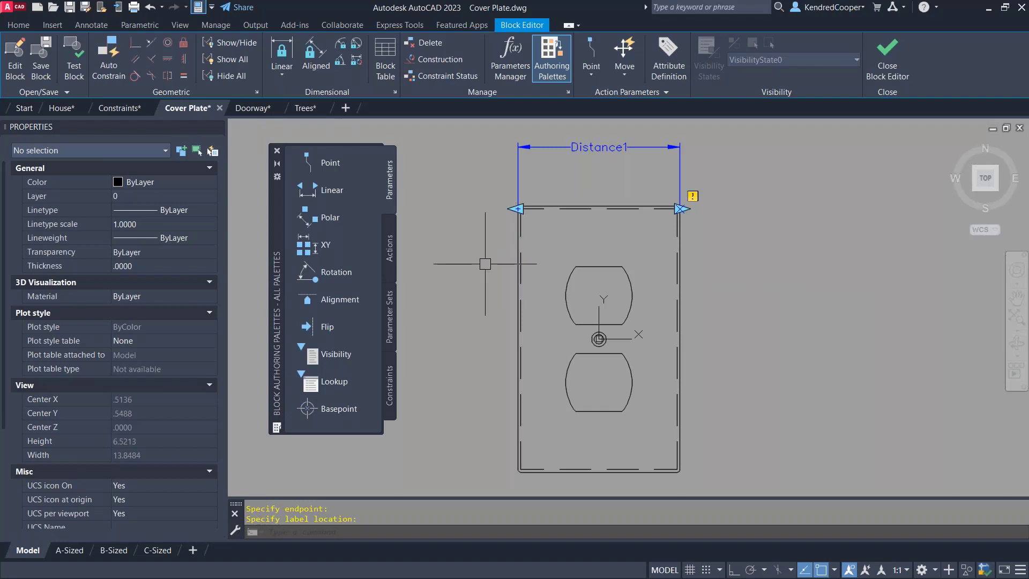
Step: Start a stretch action on the linear parameter and associate it with the parameter point at the plate's upper right corner
left_click(393, 257)
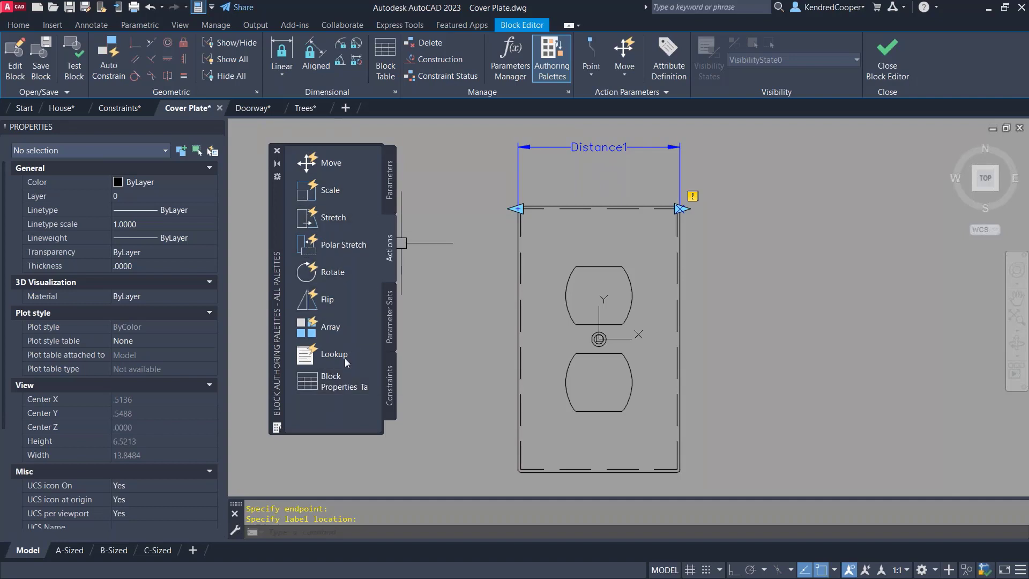
left_click(308, 221)
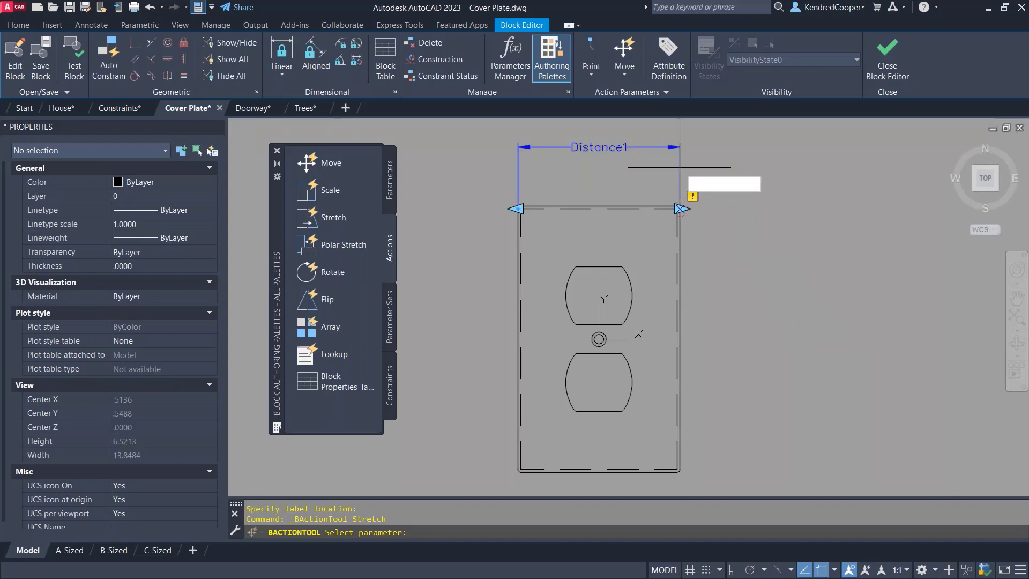
left_click(680, 167)
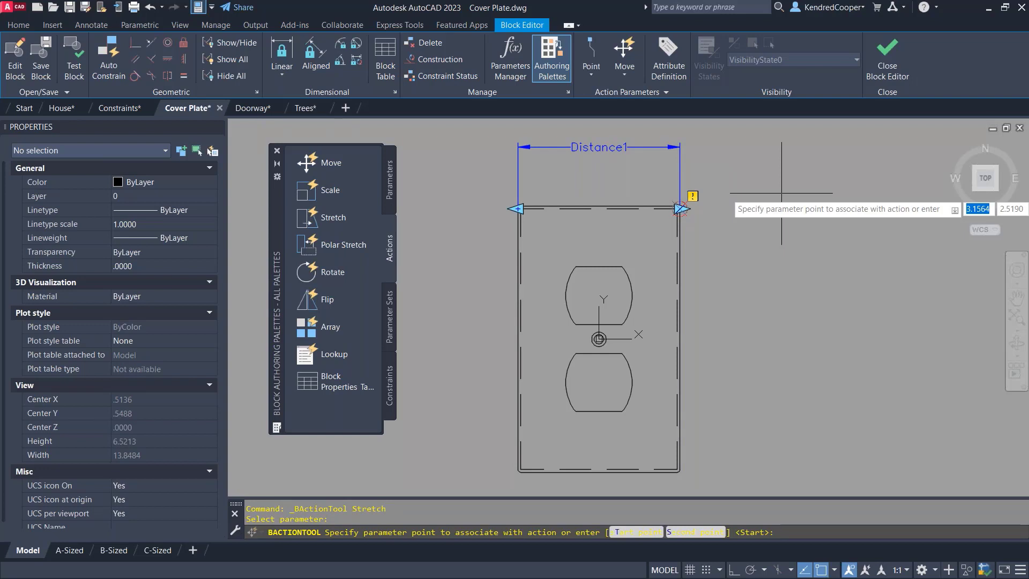
scroll(681, 210, "up", 2)
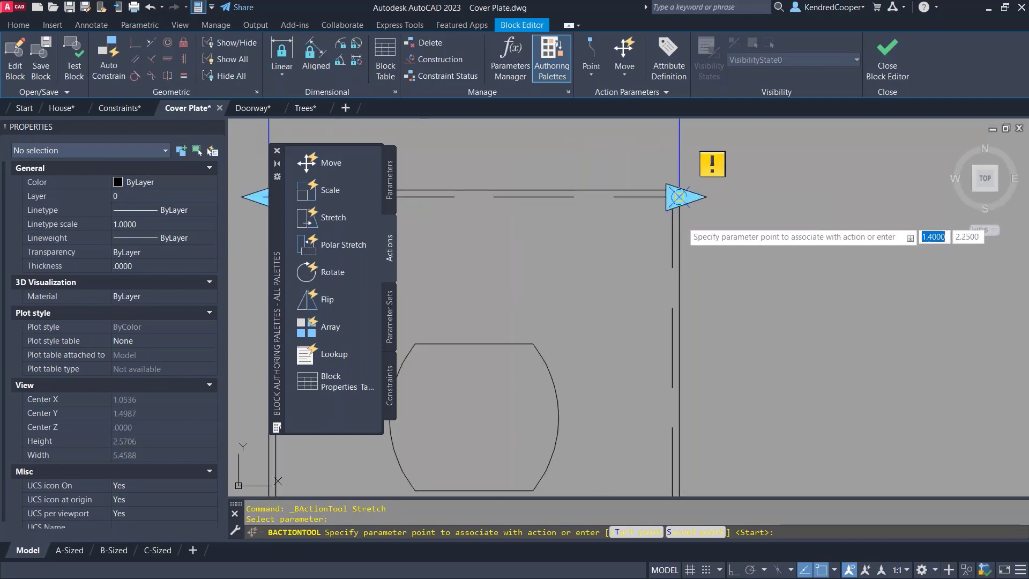
left_click(679, 196)
scroll(604, 177, "down", 2)
scroll(604, 176, "down", 2)
scroll(603, 177, "down", 3)
middle_click_drag(643, 207, 649, 224)
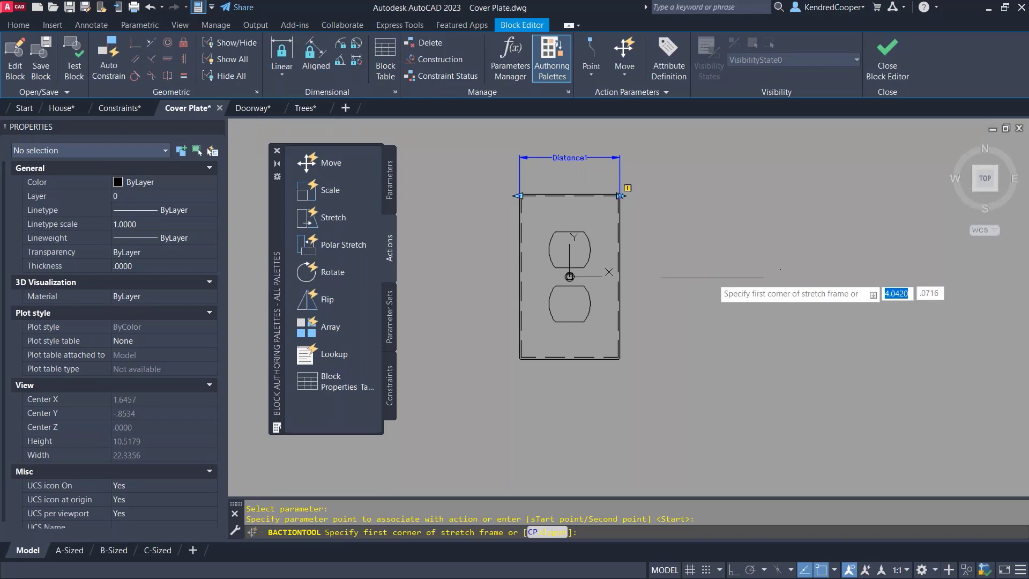
Step: Frame the plate's right edge with a tall stretch frame and select the objects crossing that edge for the stretch action
left_click(650, 372)
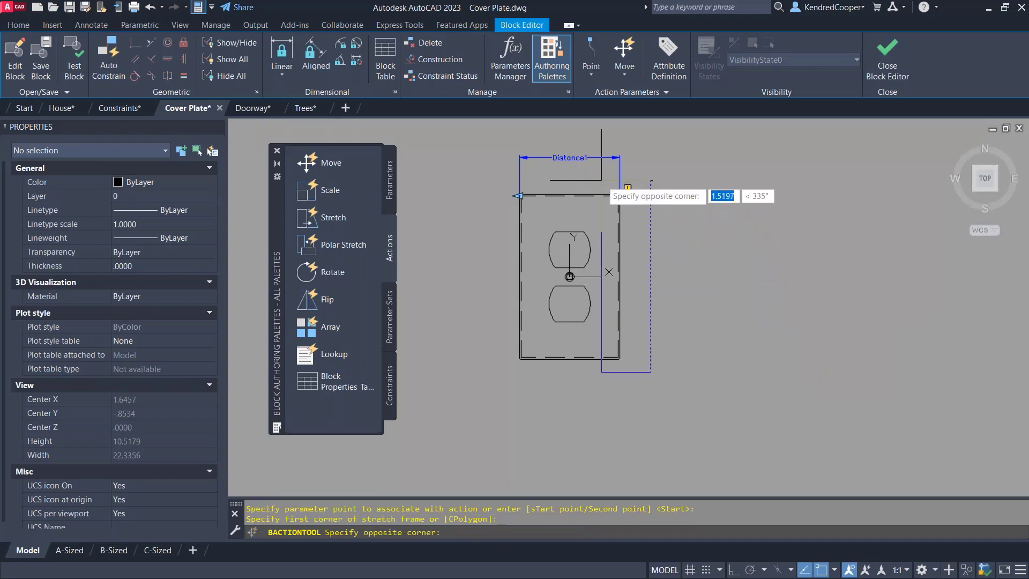
left_click(601, 181)
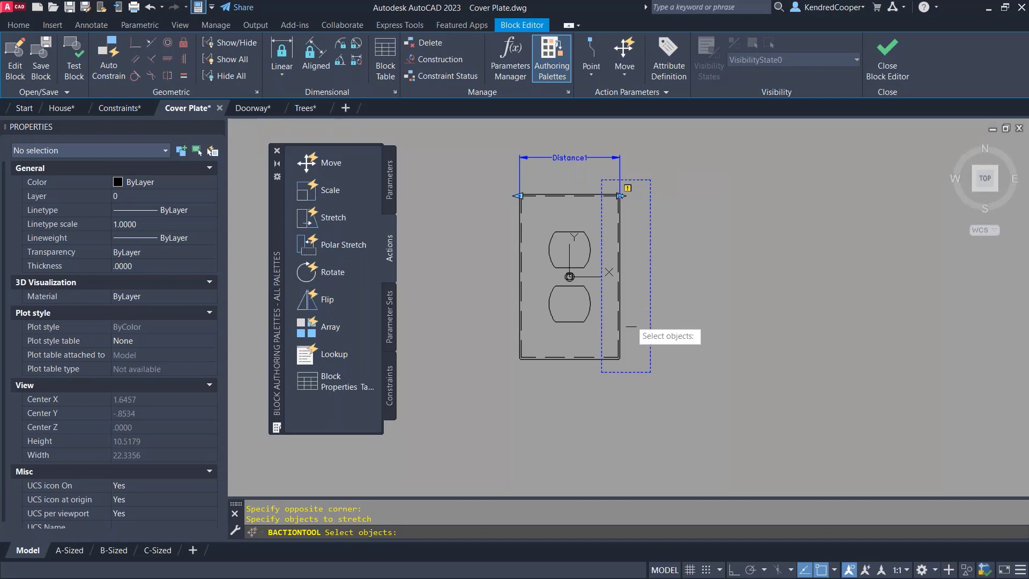
left_click(633, 366)
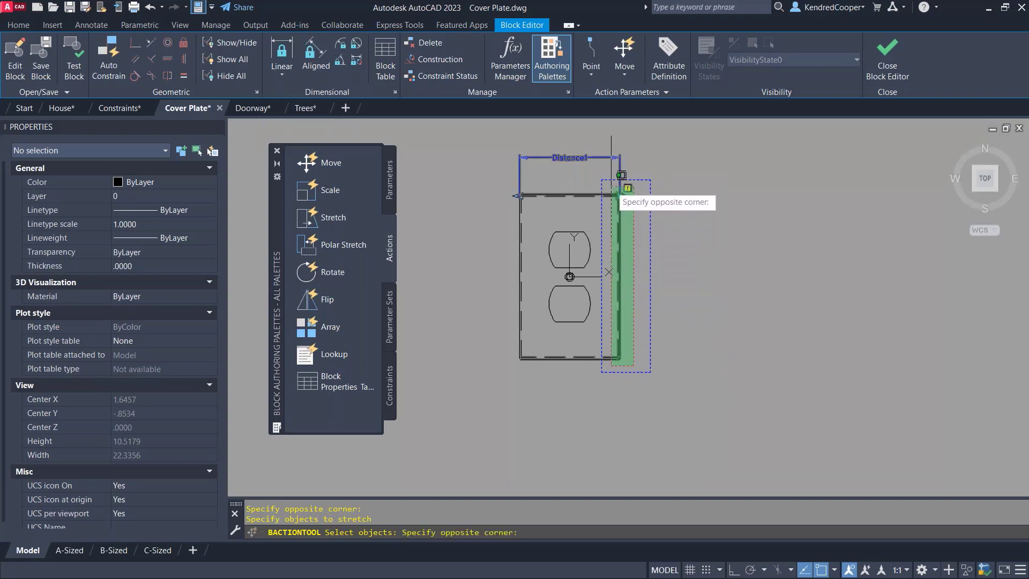
left_click(611, 185)
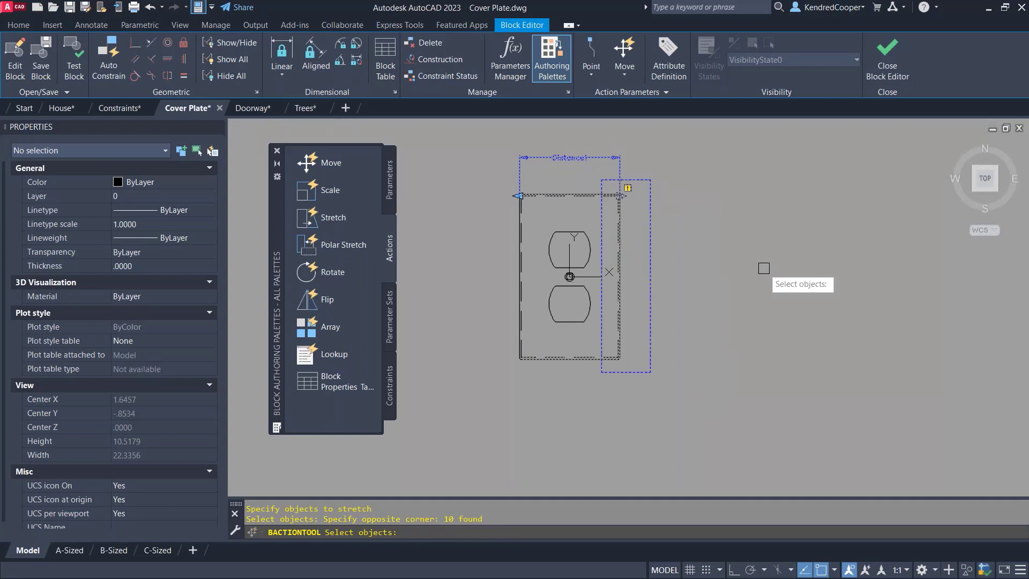
key("Return")
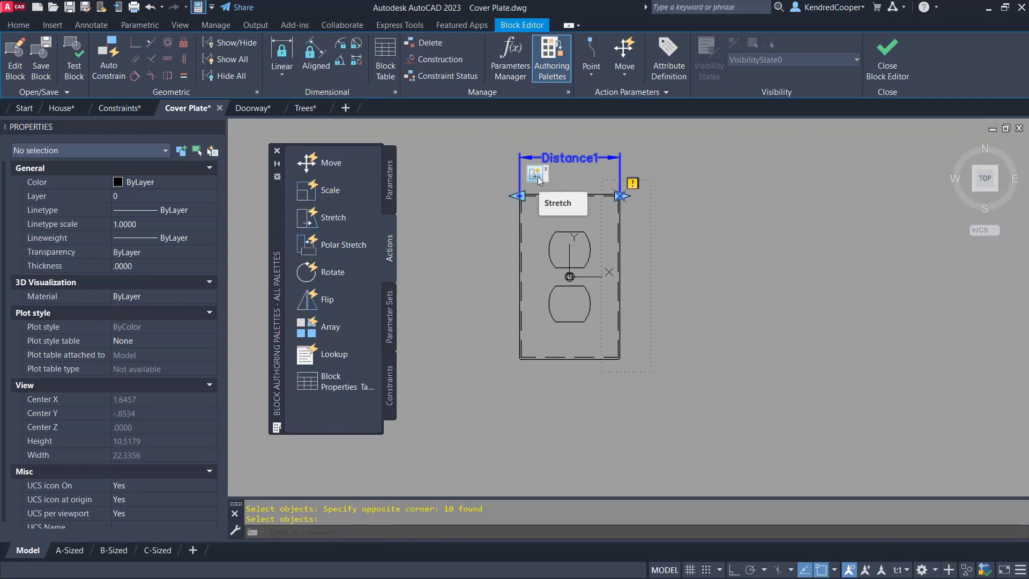
Step: Close the Block Editor, saving the changes to Outlet Cover, and stretch the block's right side outward to a width of about 5.72
left_click(886, 59)
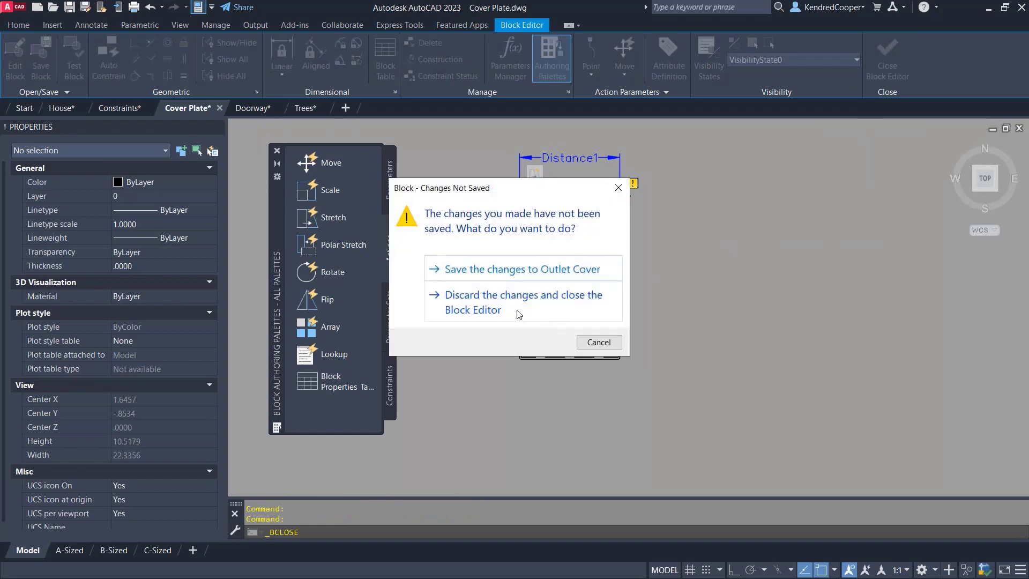
left_click(533, 267)
left_click(592, 304)
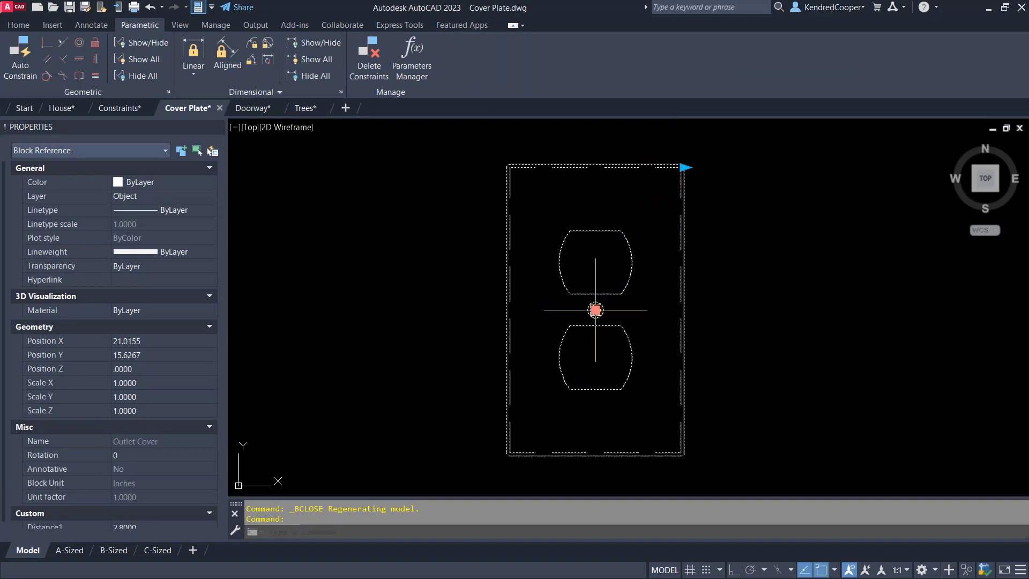
left_click(684, 167)
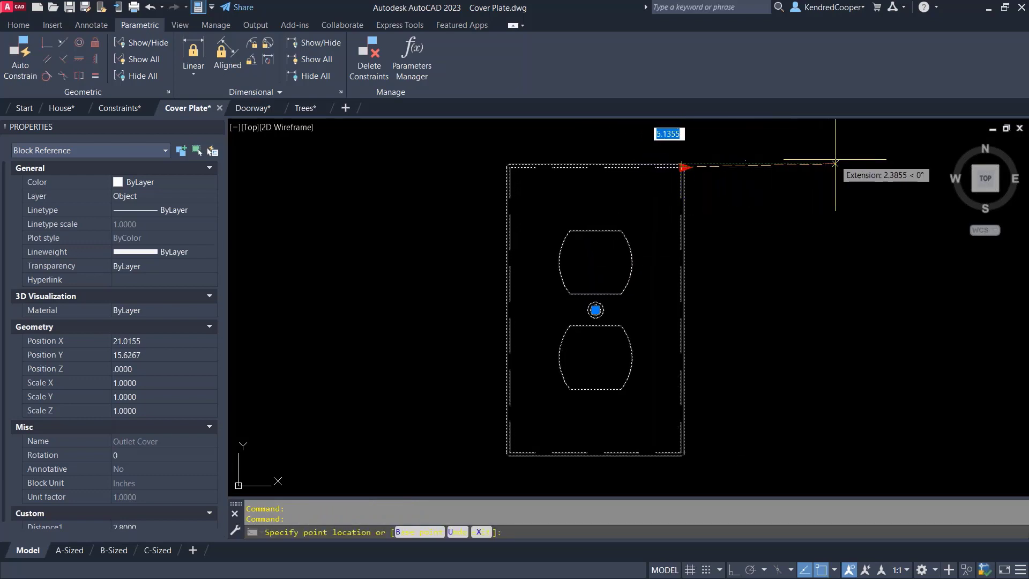
left_click(865, 163)
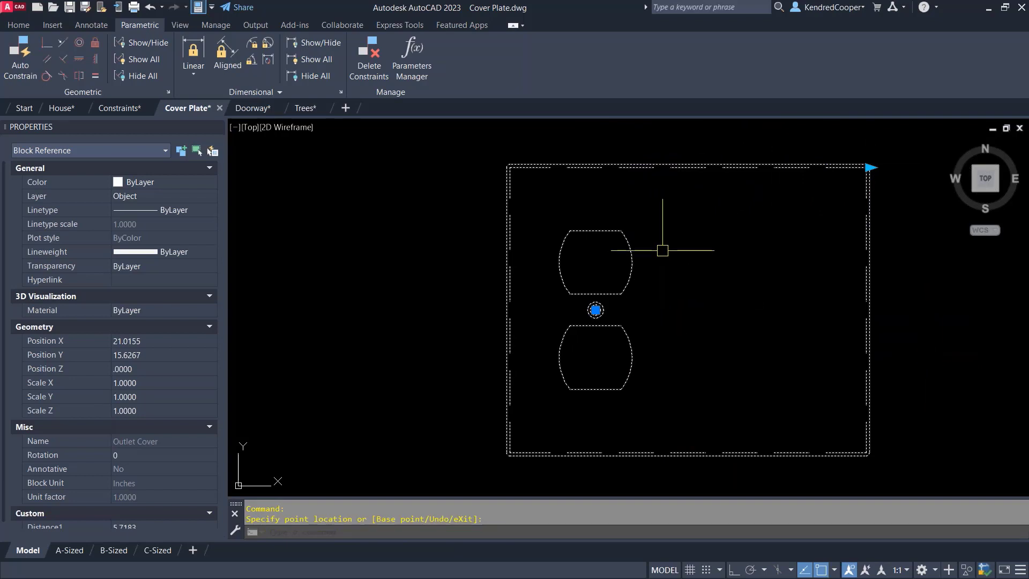
left_click(665, 216)
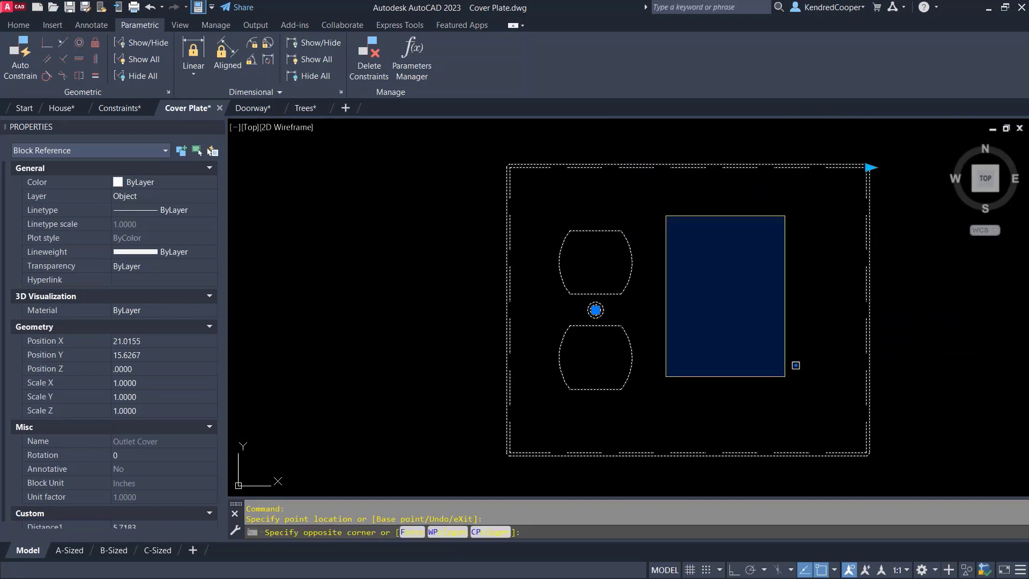
left_click(831, 418)
left_click(528, 186)
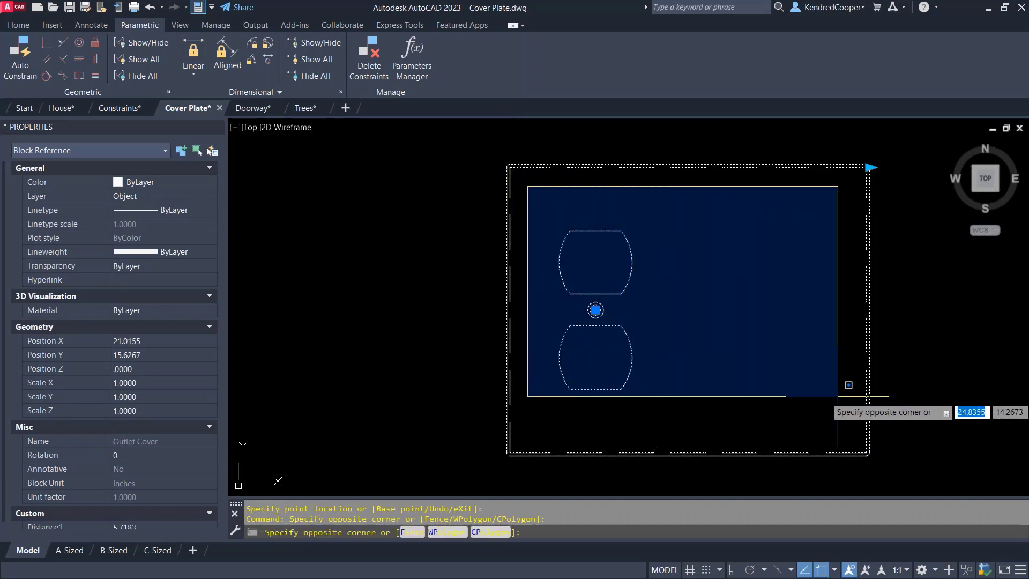
key("Escape")
key("Escape")
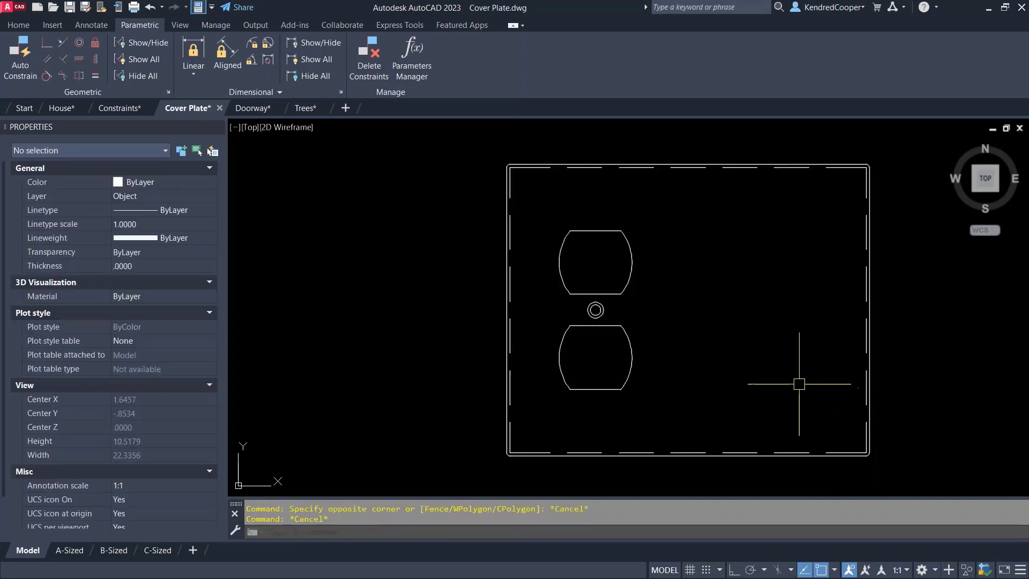
Step: Undo the last stretch of the outlet cover and reopen the Outlet Cover block for editing in the Block Editor
type("u")
key("Return")
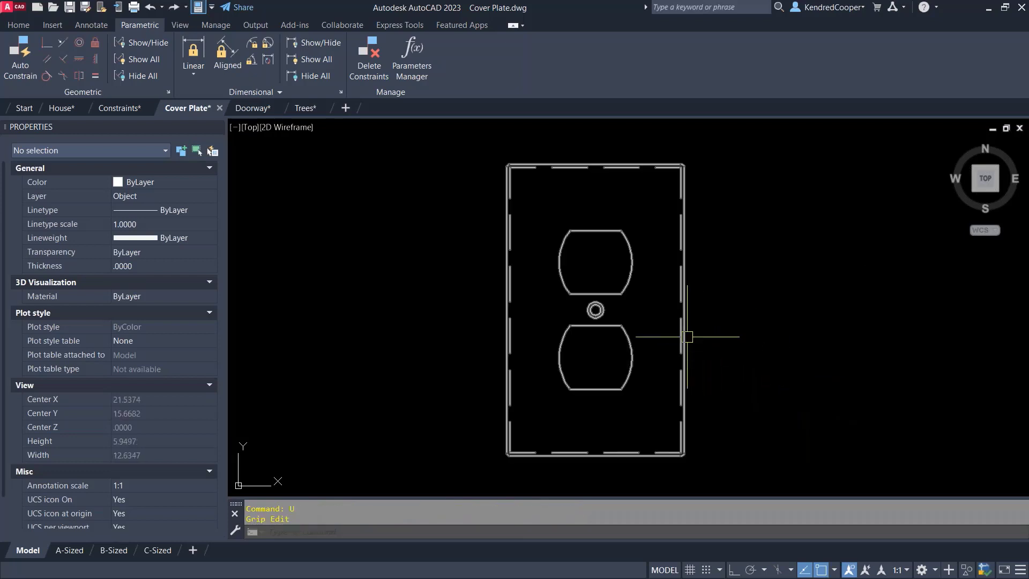
double_click(685, 339)
left_click(498, 371)
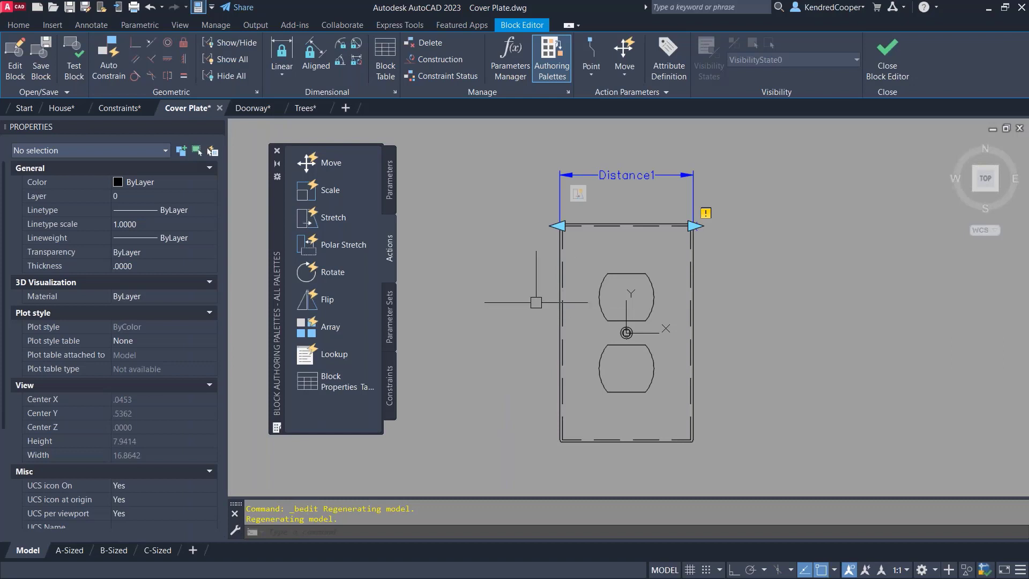
Step: Add an array action to the linear parameter for the two outlet openings and screw hole, with 1.8 between columns
left_click(333, 330)
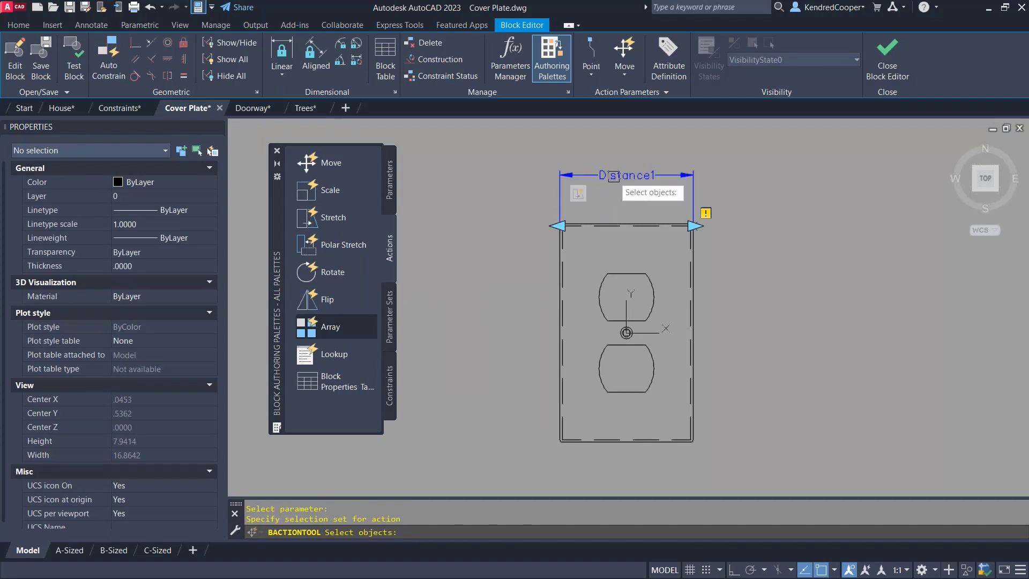
left_click(613, 175)
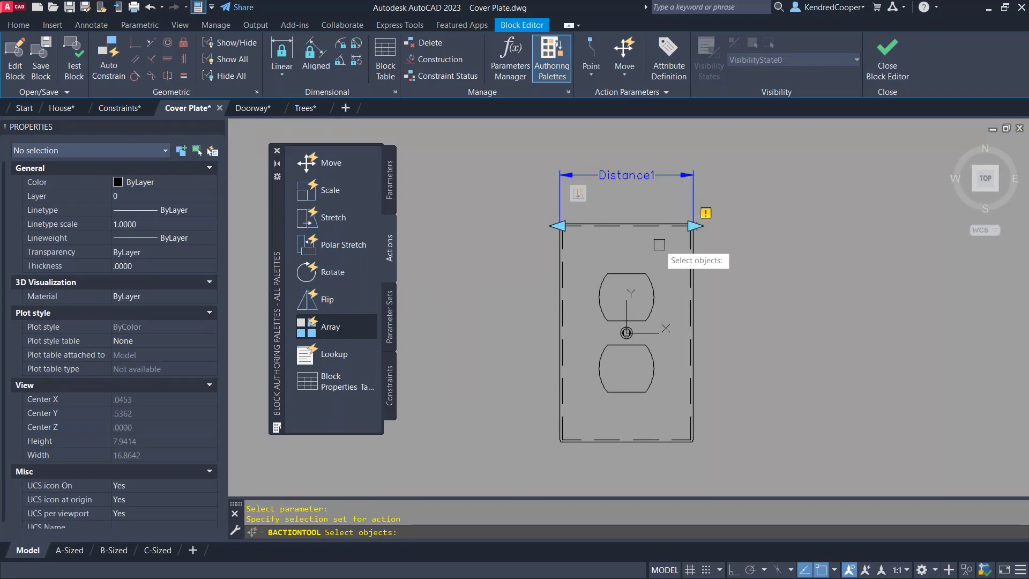
left_click(665, 247)
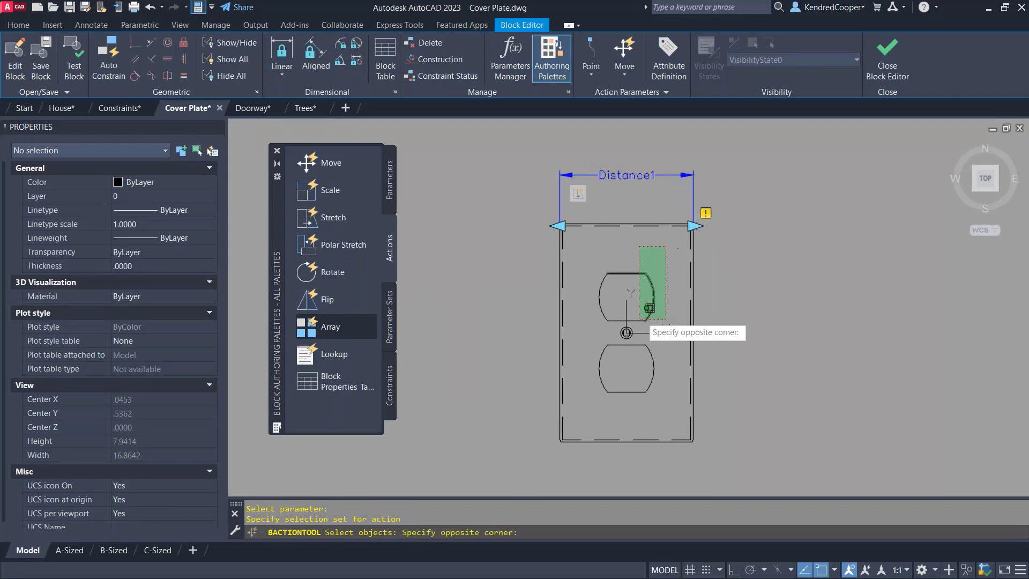
left_click(585, 411)
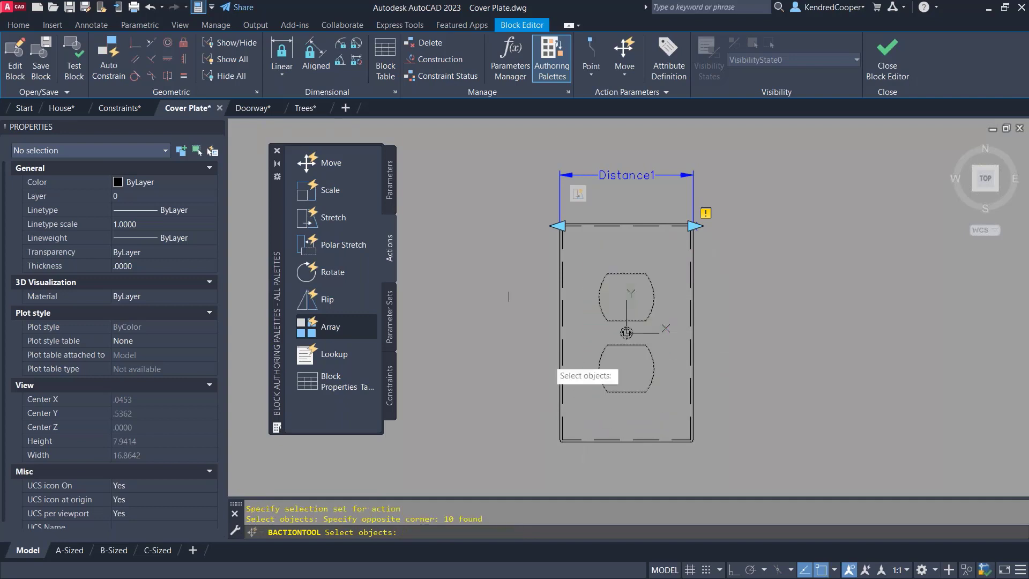
key("Return")
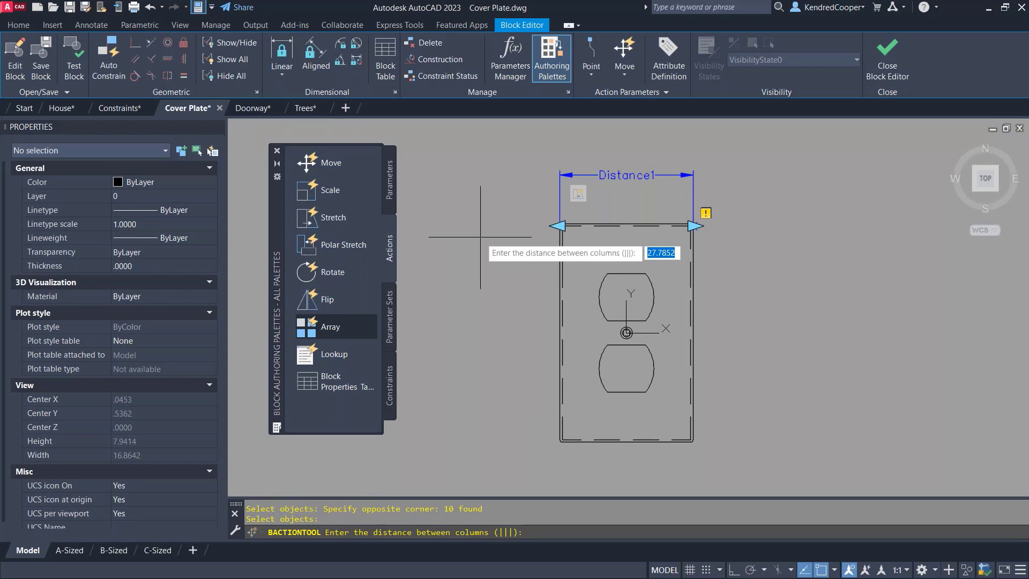
type("1.8")
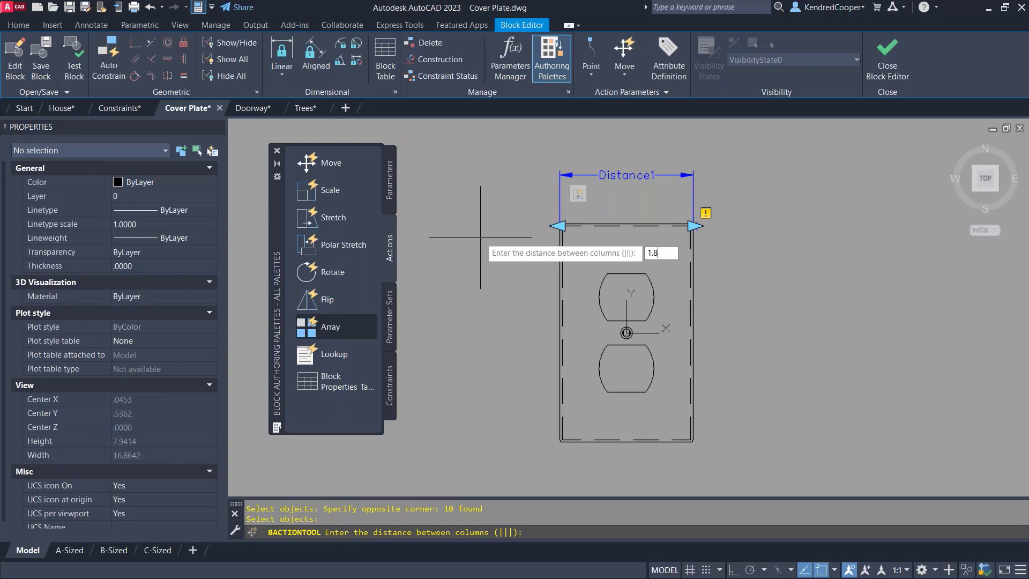
key("Return")
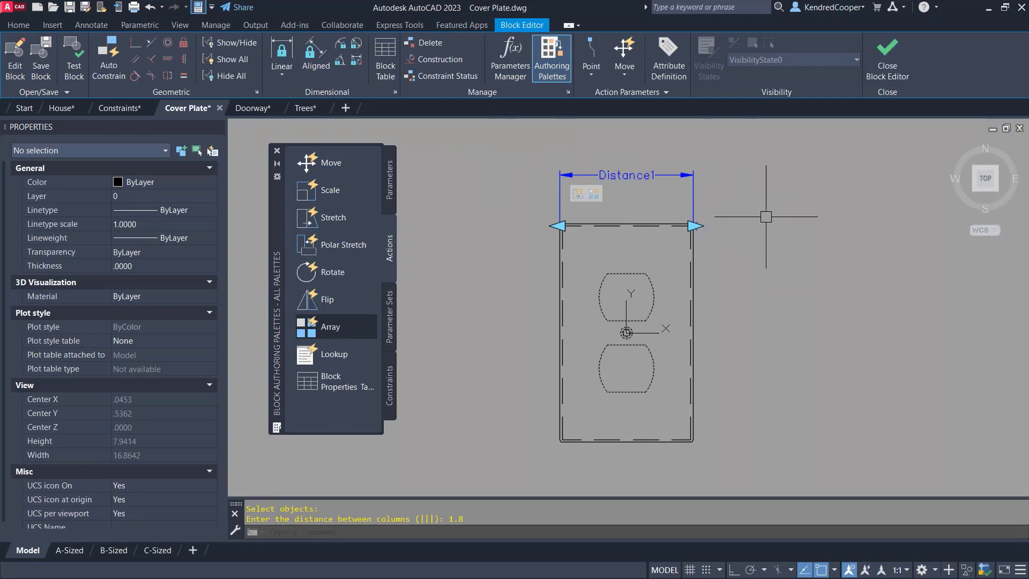
Step: Set the distance type of the linear parameter above the plate to List
left_click(613, 173)
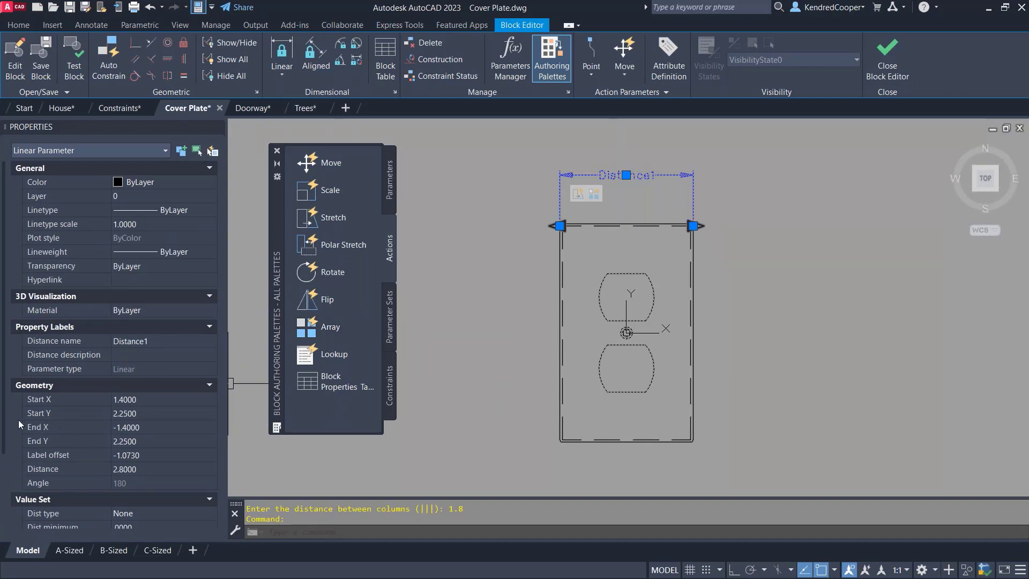
scroll(121, 431, "down", 3)
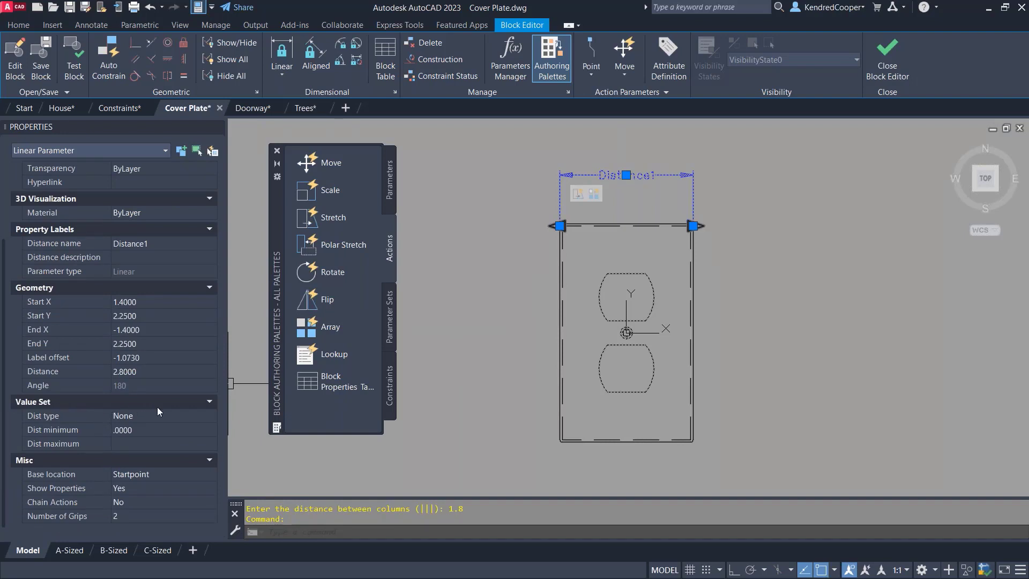
left_click(162, 416)
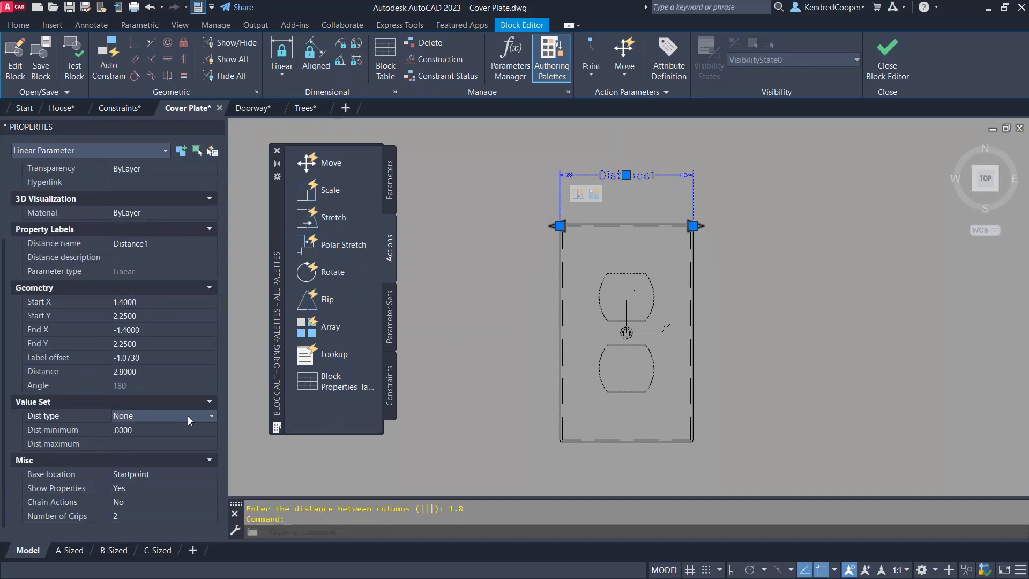
left_click(188, 416)
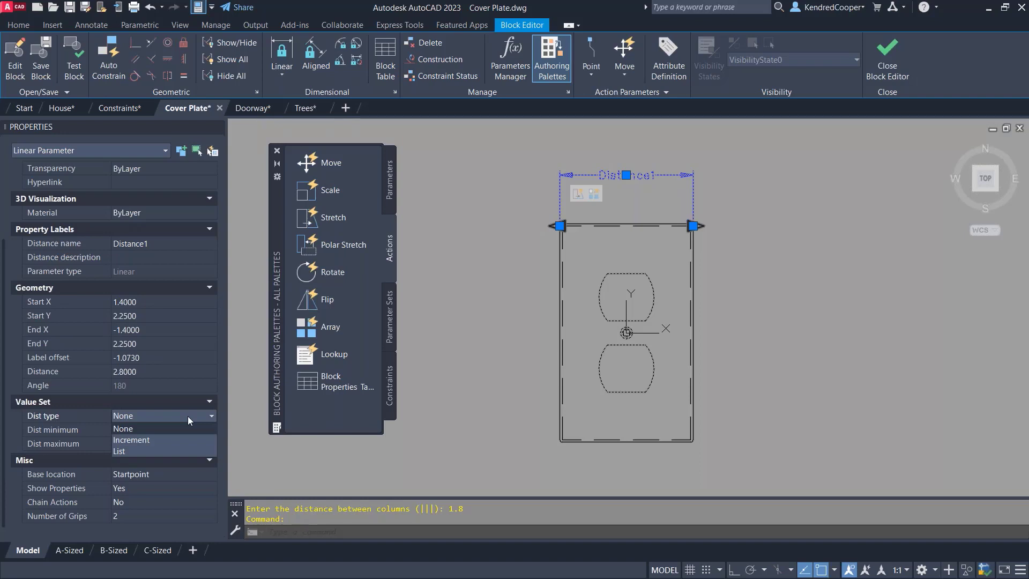
left_click(182, 452)
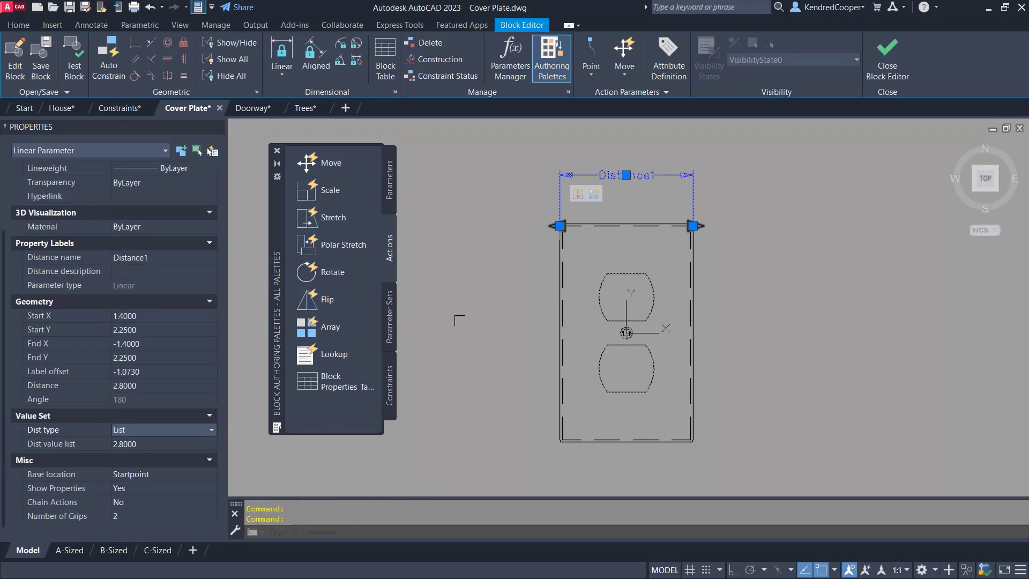
Step: Add 4.6, 6.4 and 8.2 to the linear parameter's distance value list and close the Block Editor, saving the changes
left_click(157, 444)
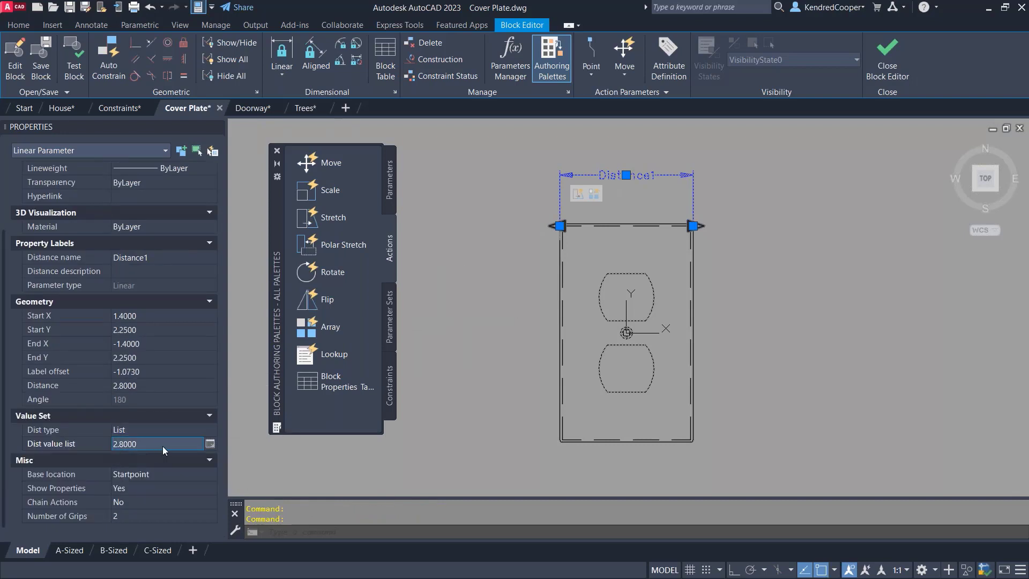
left_click(210, 444)
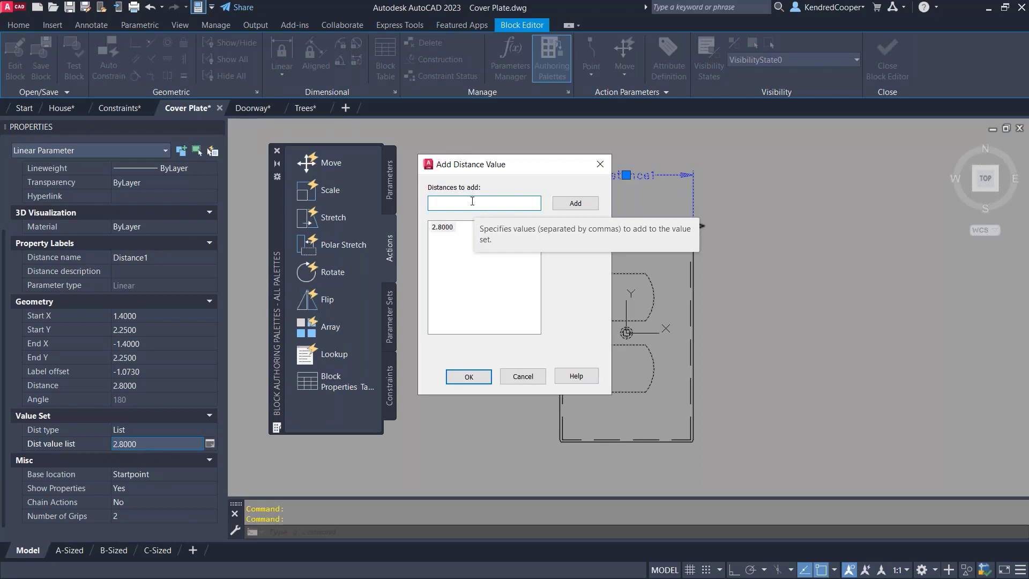
type("4.6")
key("Return")
type("6.4")
key("Return")
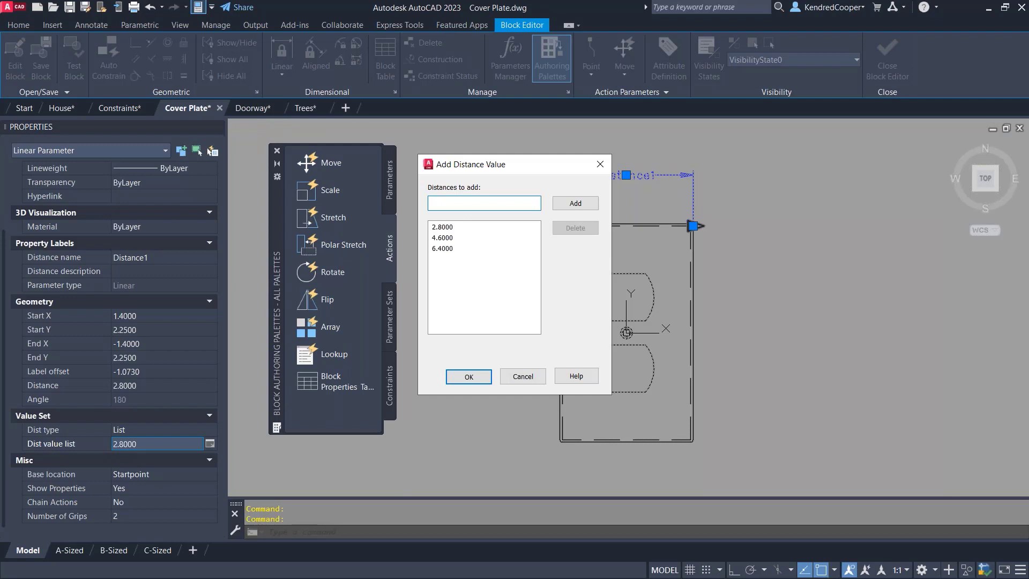
type("8.2")
key("Return")
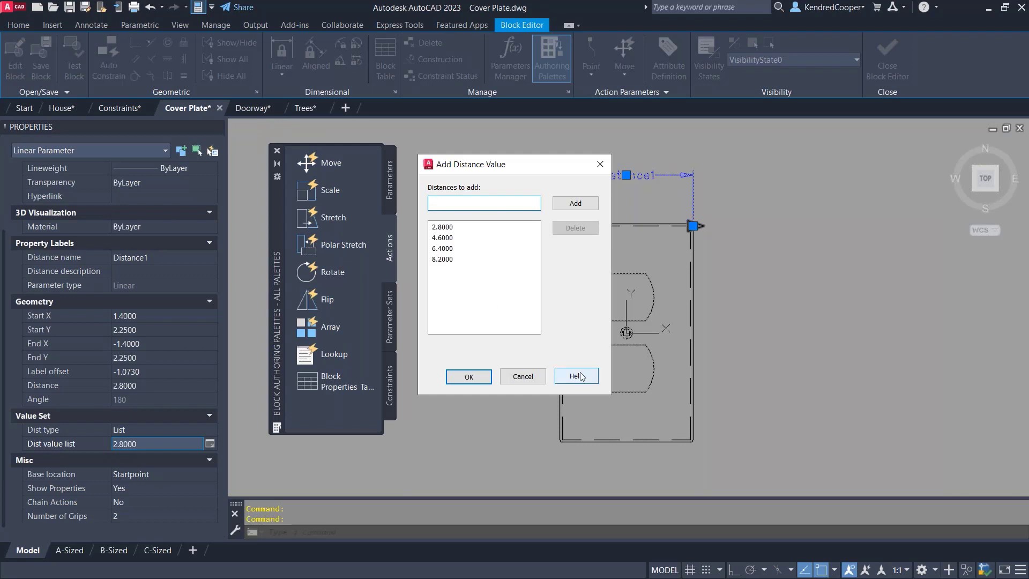
left_click(469, 377)
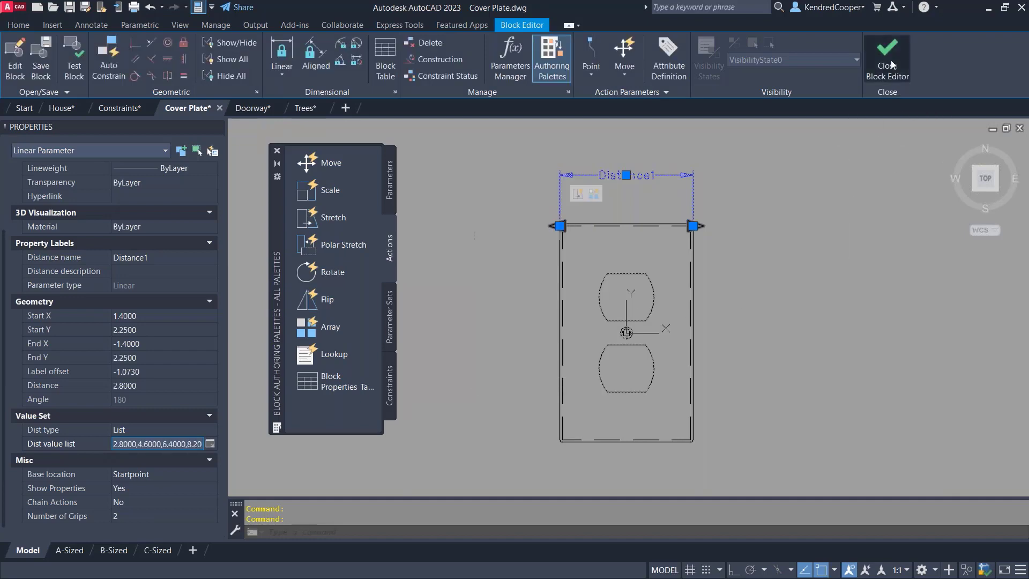
left_click(891, 64)
left_click(451, 284)
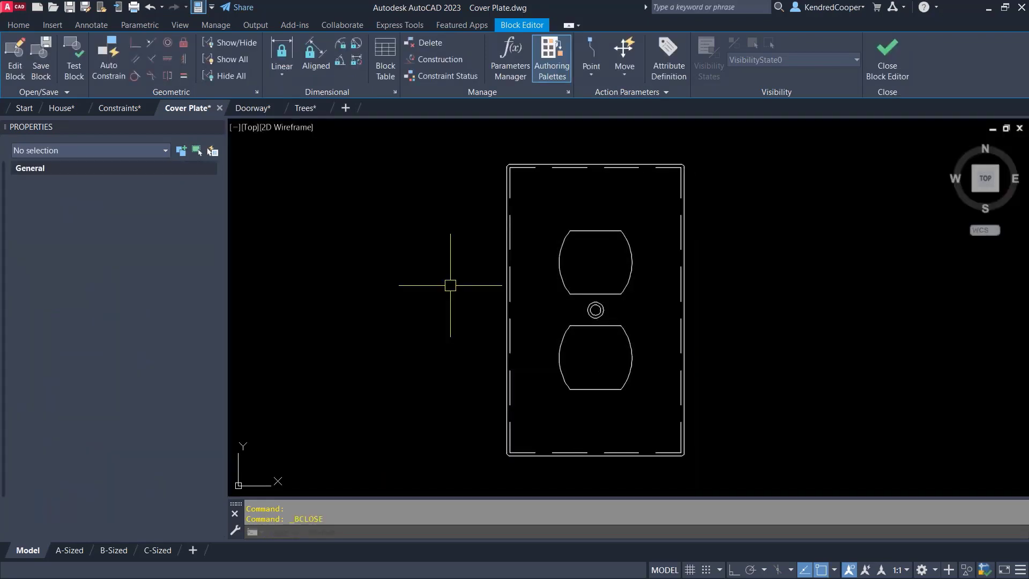
Step: Select the outlet cover, preview stretching its right side to a width of 8.2, and cancel the stretch
left_click(507, 282)
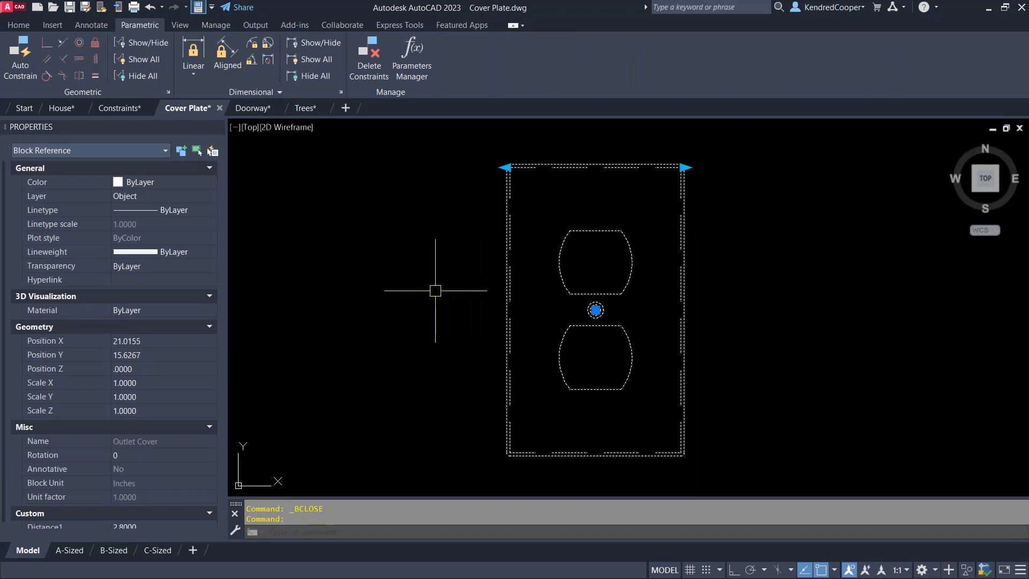
middle_click_drag(703, 248, 552, 253)
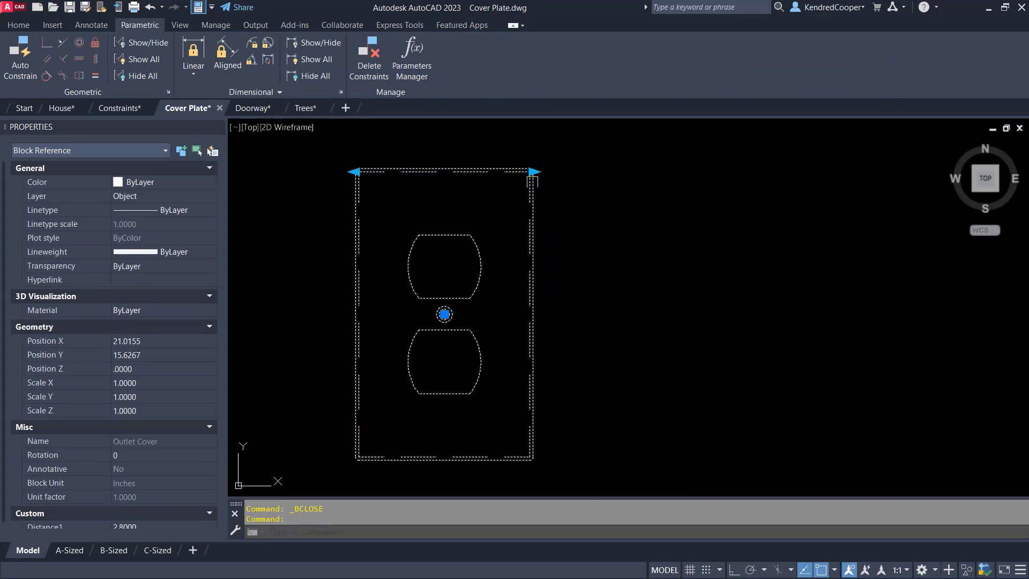
left_click(533, 172)
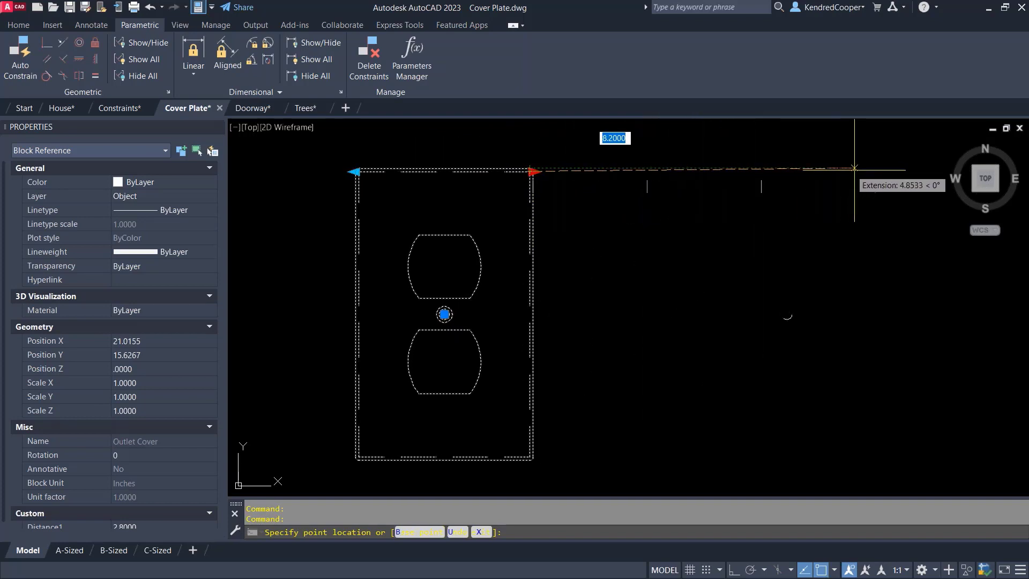
scroll(871, 172, "down", 2)
middle_click_drag(871, 173, 769, 176)
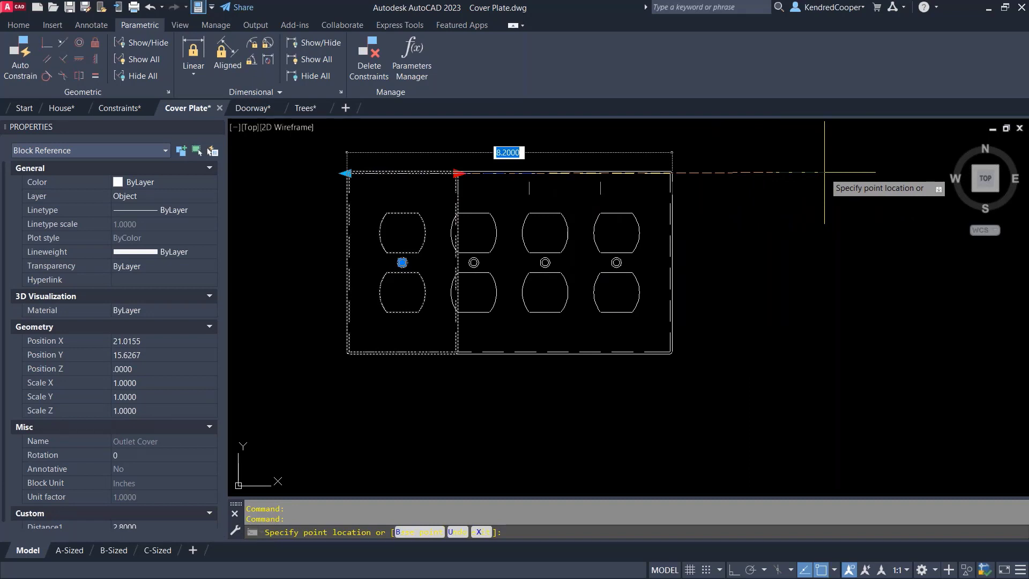
key("Escape")
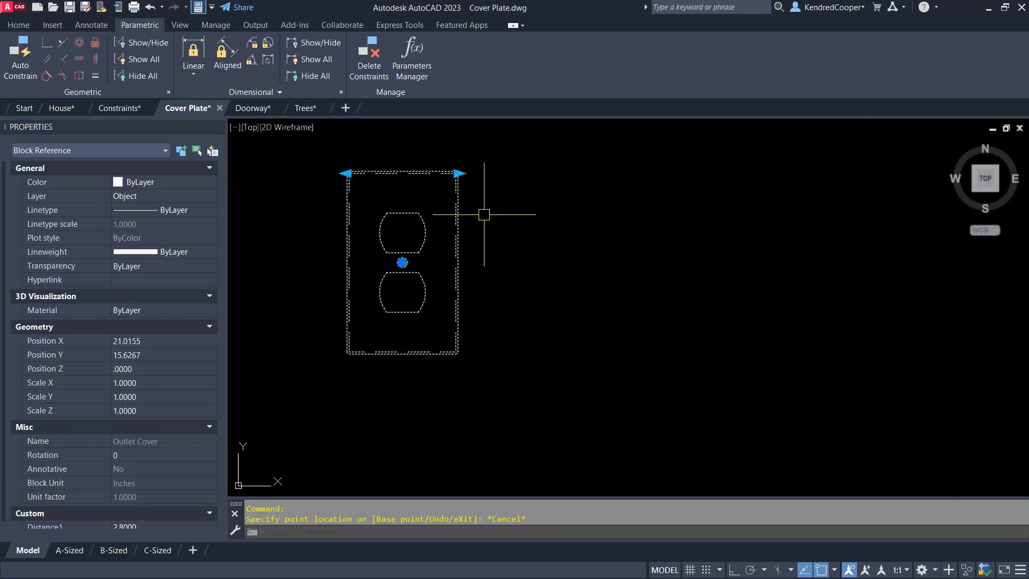
Step: Copy the selected outlet cover three times straight down with Ortho on, forming an evenly spaced column of four plates
scroll(490, 262, "down", 4)
middle_click_drag(489, 257, 490, 208)
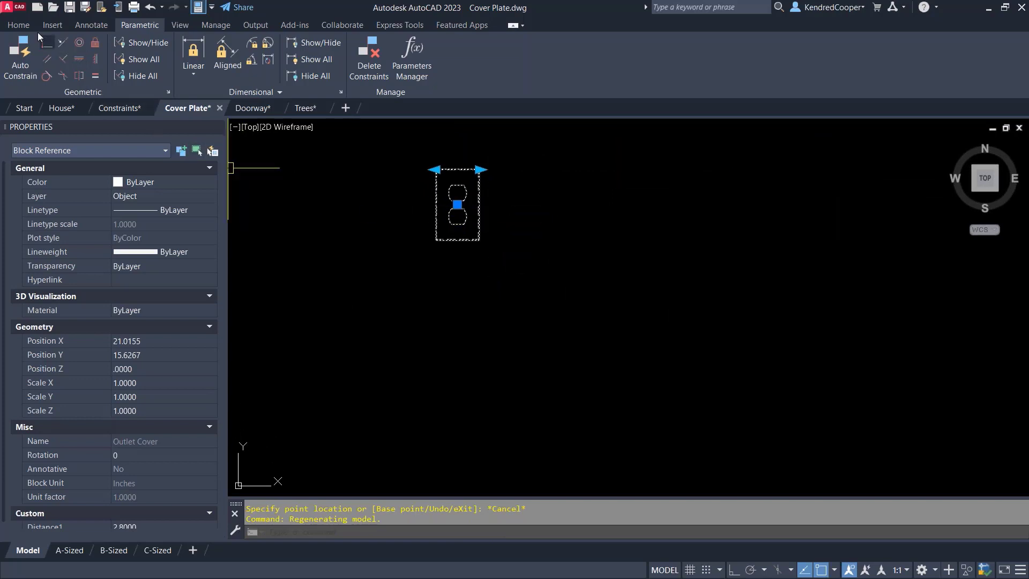
left_click(19, 25)
left_click(170, 62)
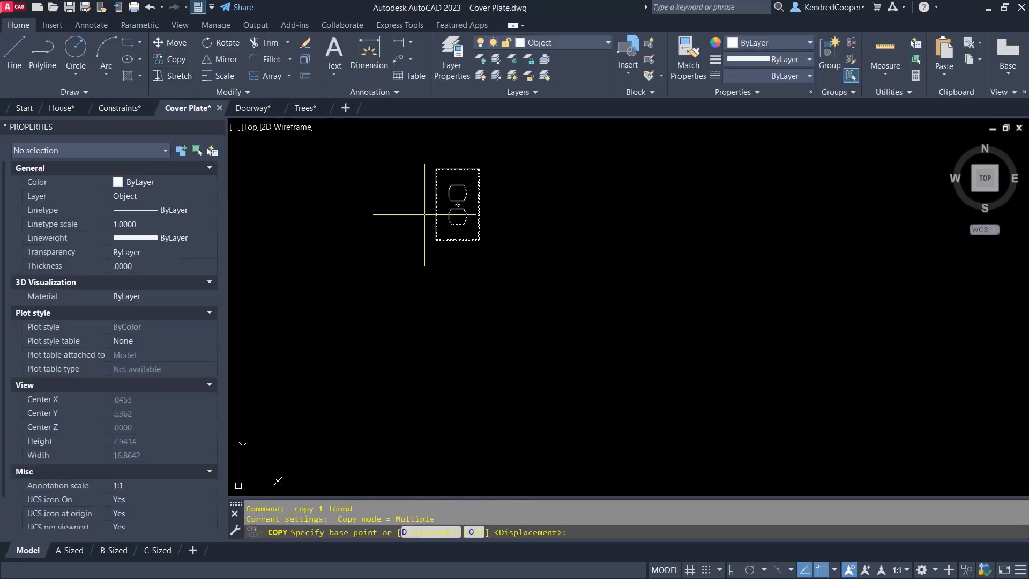
left_click(553, 206)
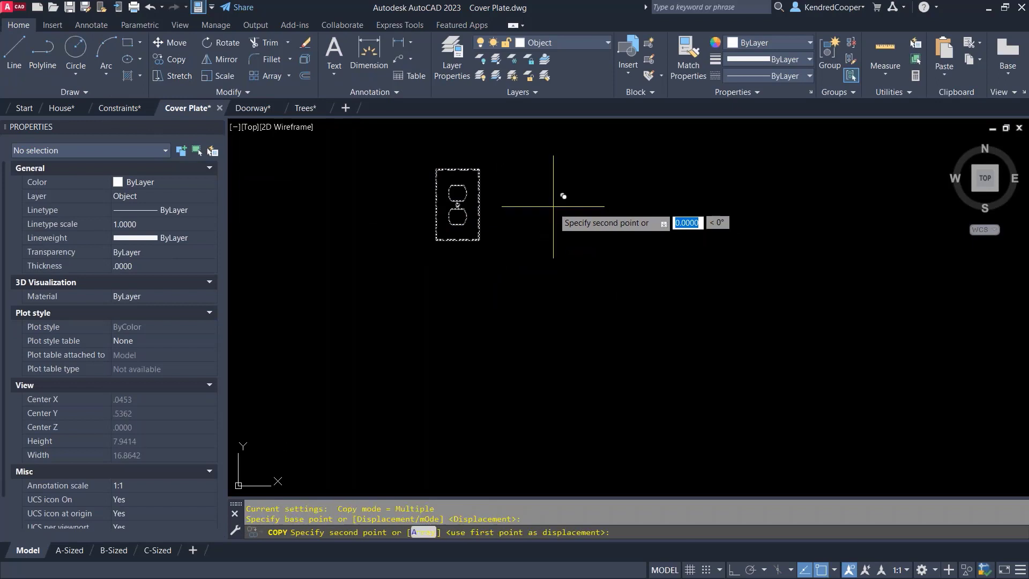
key("F8")
left_click(557, 285)
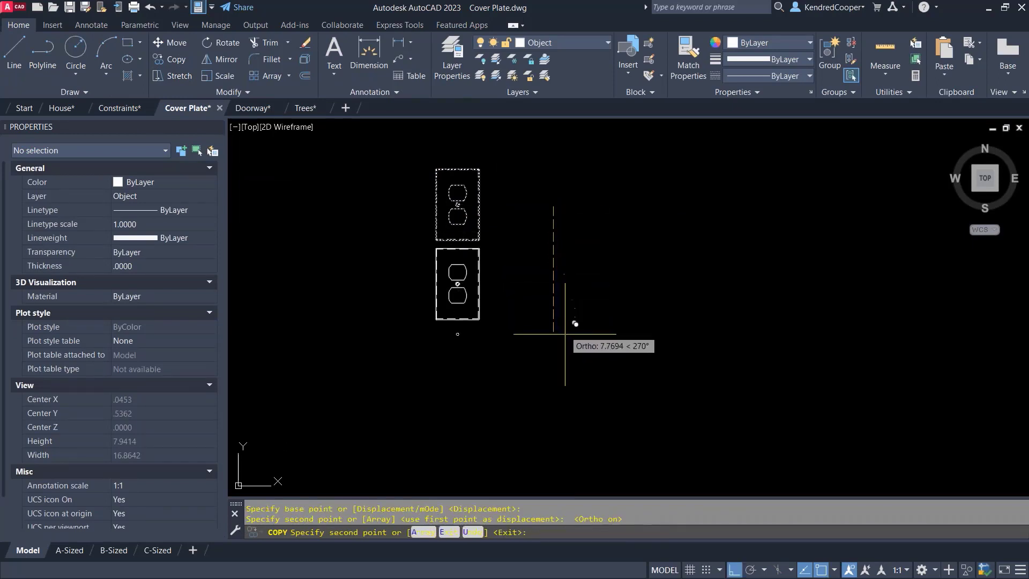
left_click(572, 366)
left_click(575, 444)
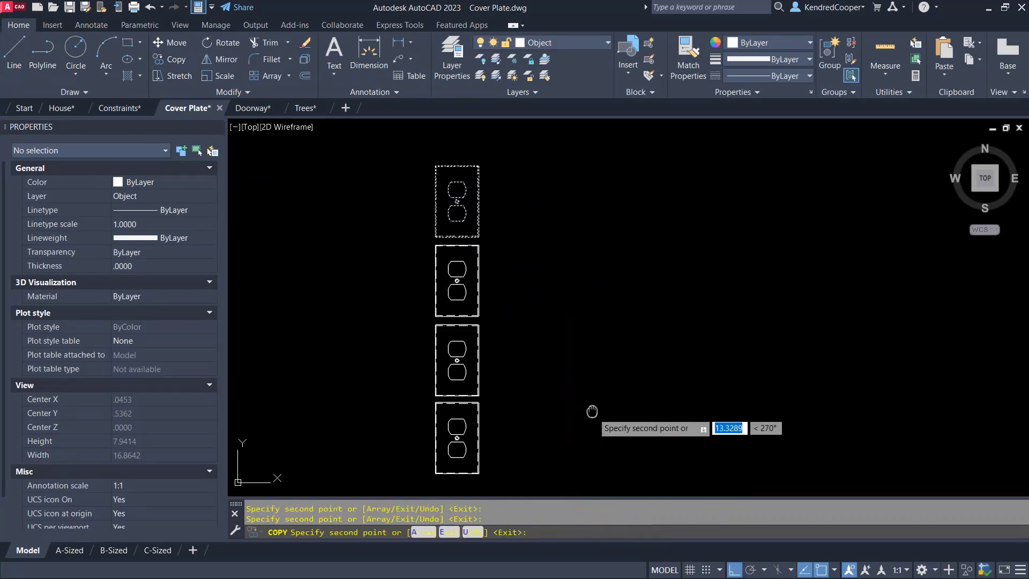
middle_click_drag(590, 411, 580, 377)
key("Return")
Step: Stretch the right sides of the three copies, from upper to lower, to the listed widths 4.6, 6.4 and 8.2
left_click(454, 210)
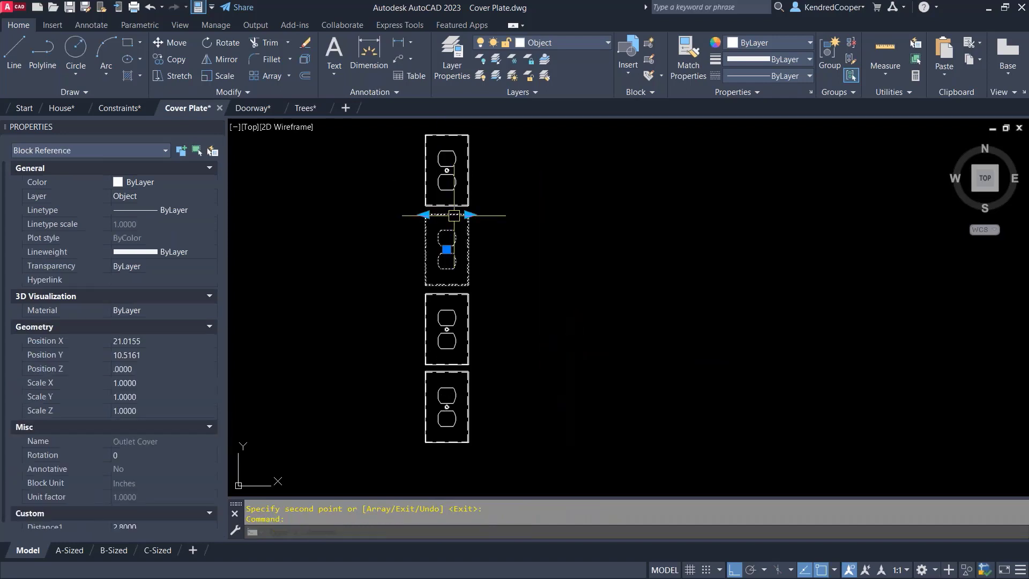
left_click(471, 215)
left_click(461, 294)
left_click(468, 295)
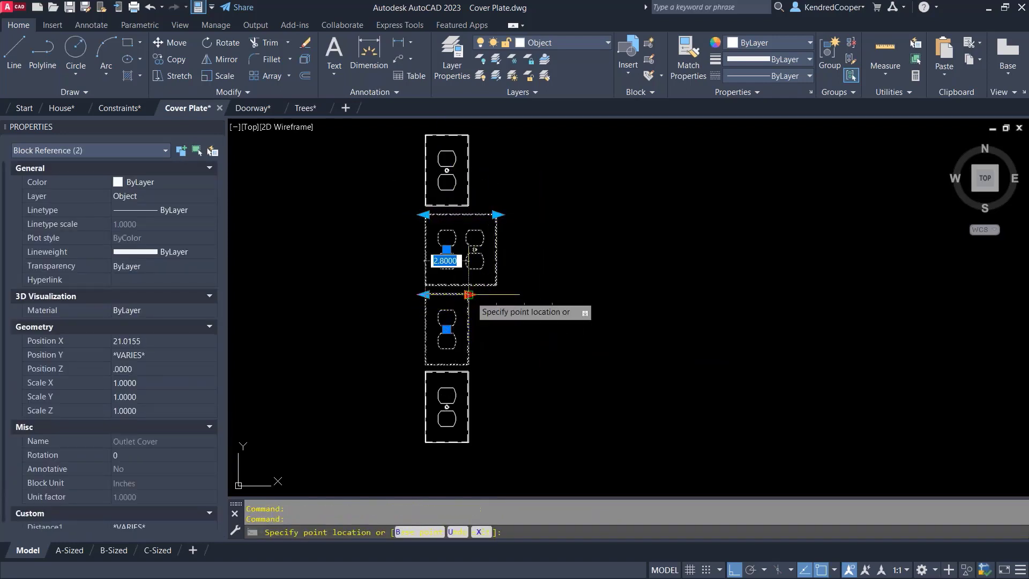
left_click(522, 294)
left_click(469, 386)
left_click(470, 373)
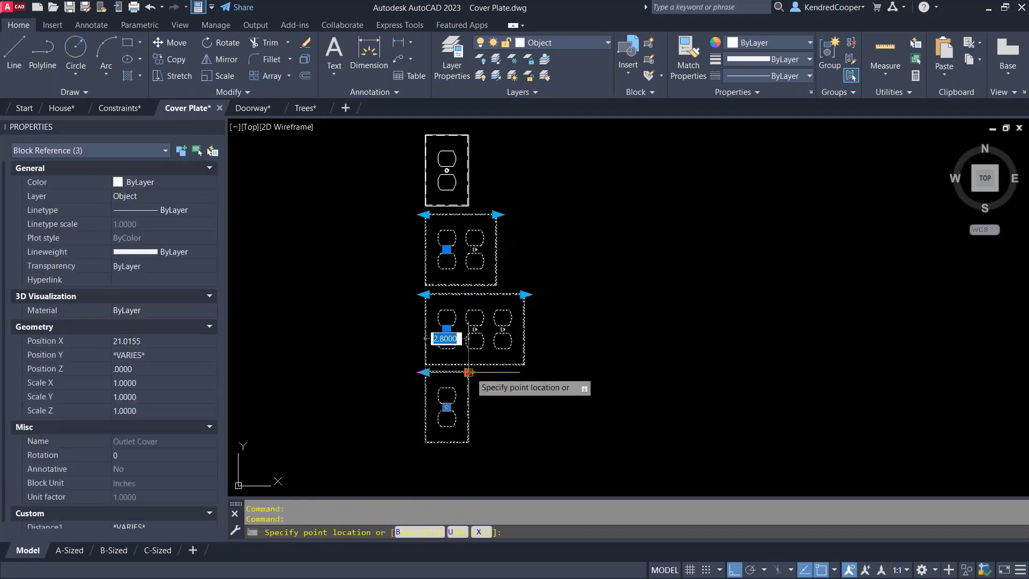
left_click(554, 354)
key("Escape")
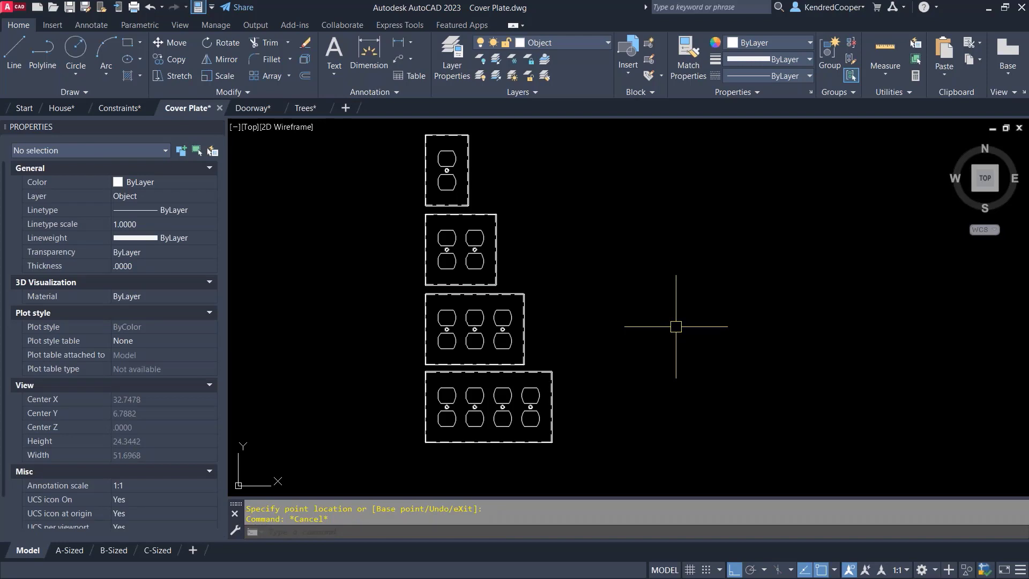
Step: Open the Tool Palettes and browse the Modeling, Constraints, Annotation, Architectural, Electrical and Mechanical sample tools, ending at the Mechanical imperial samples
left_click(179, 26)
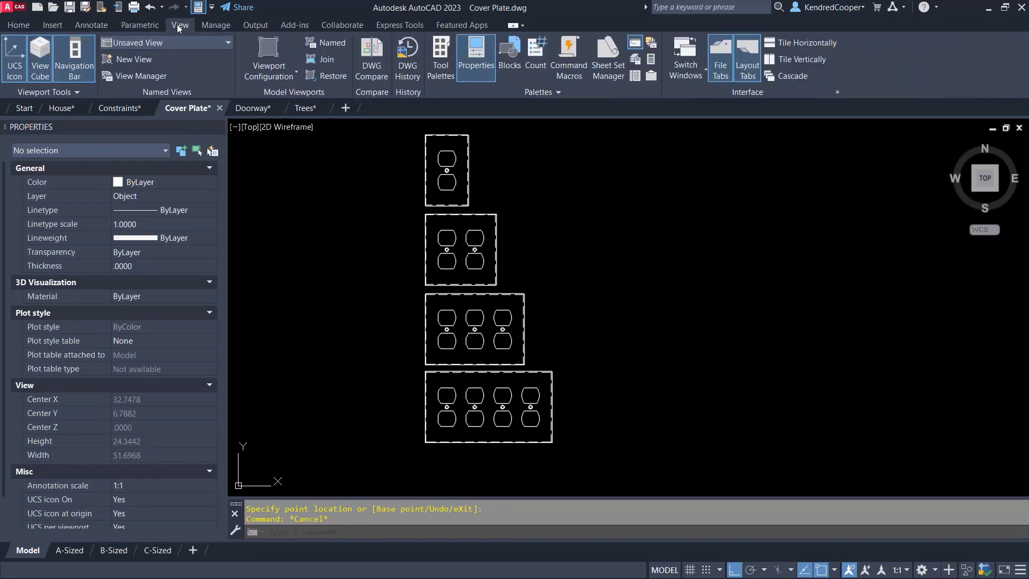
left_click(441, 64)
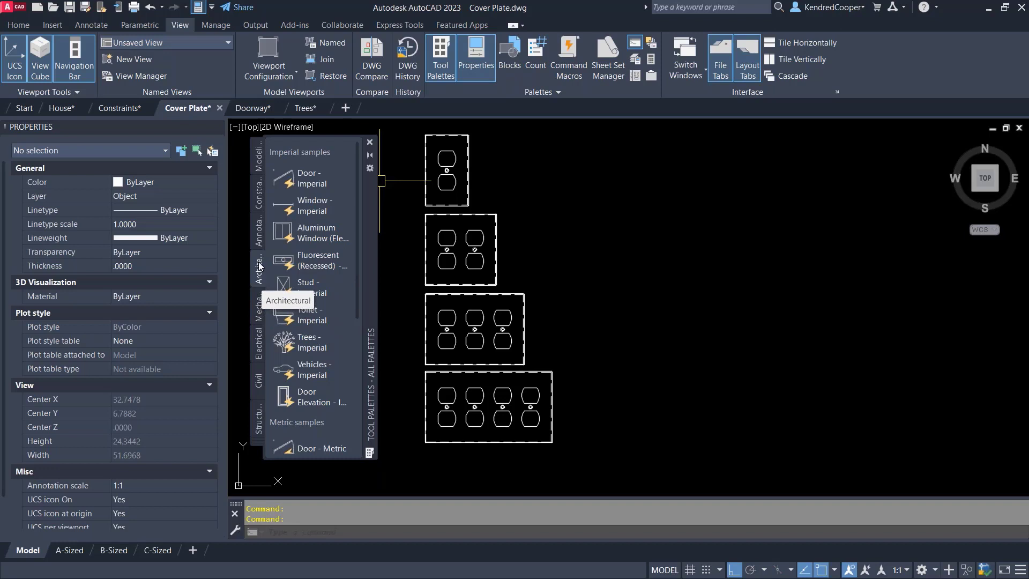
left_click(259, 160)
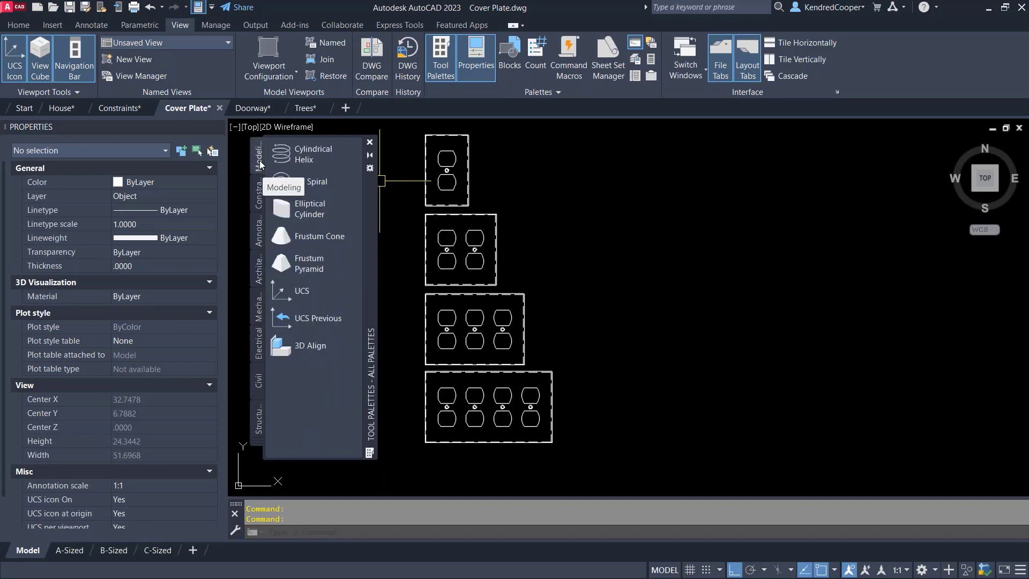
left_click(258, 204)
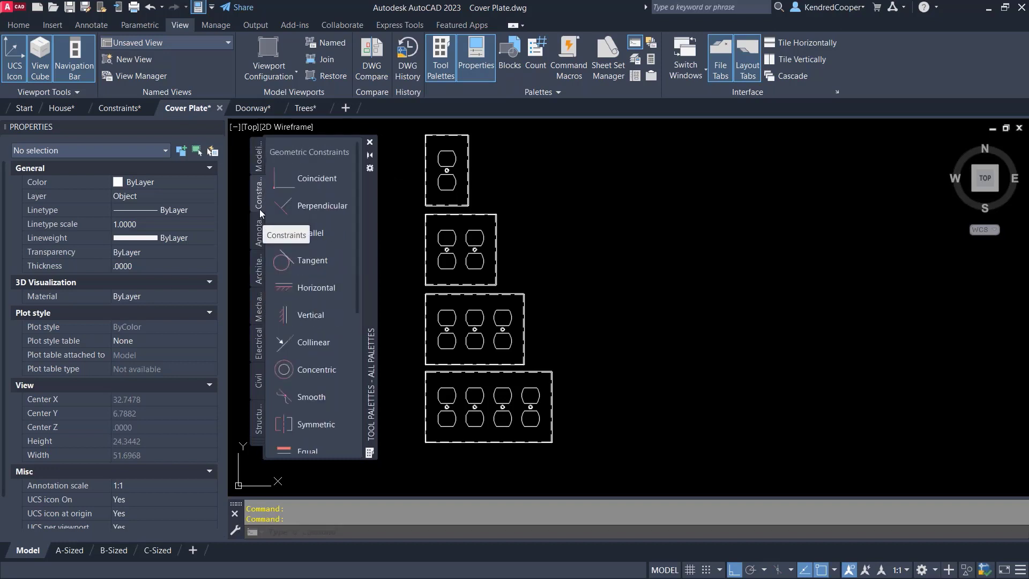
left_click(259, 235)
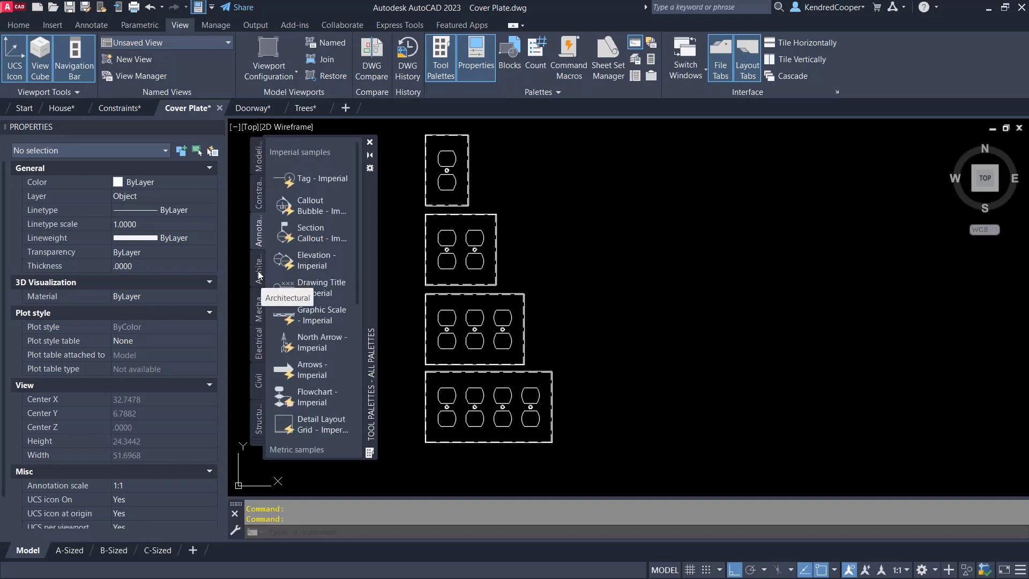
left_click(259, 271)
left_click(258, 343)
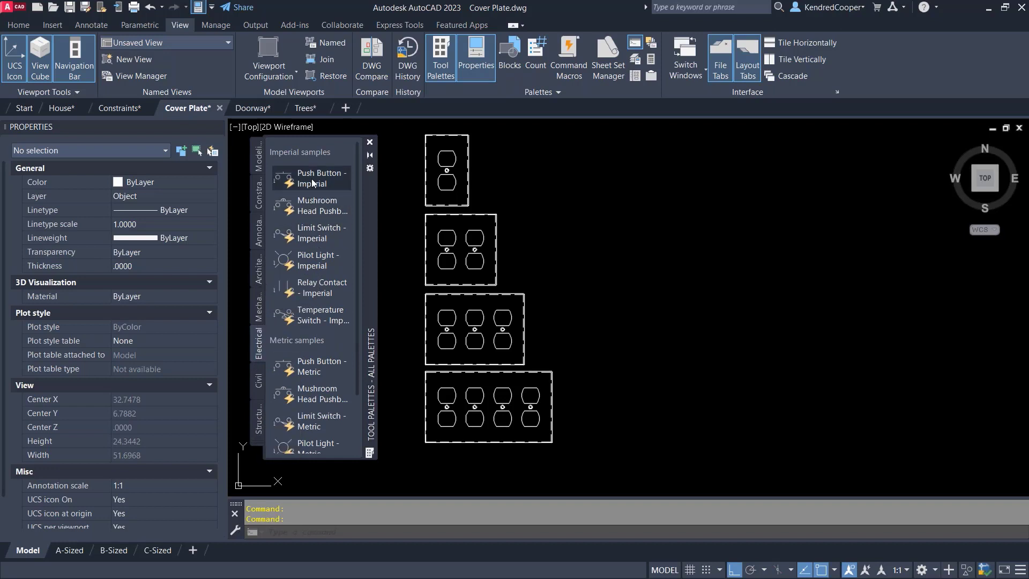
scroll(323, 358, "down", 2)
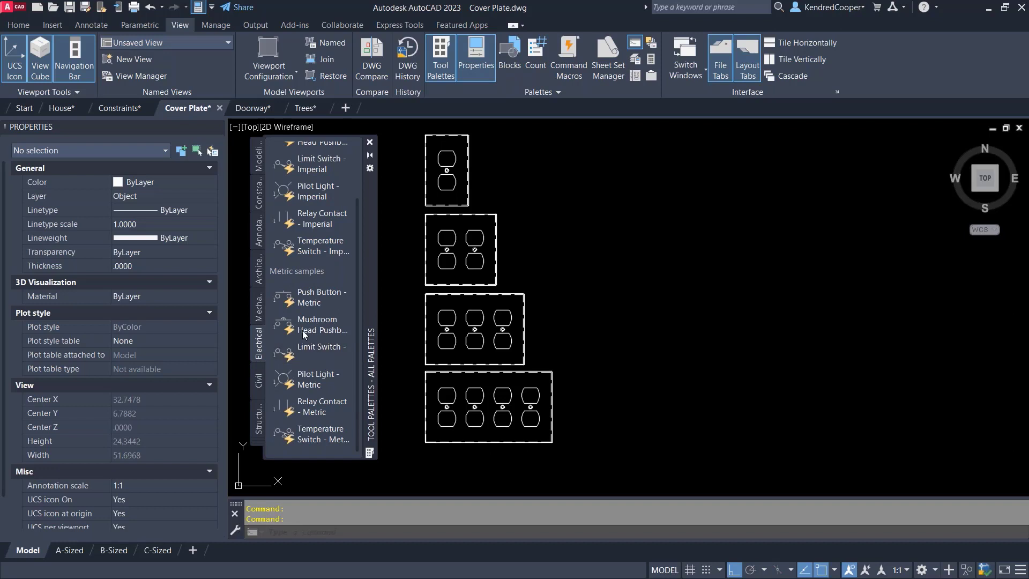
left_click(260, 276)
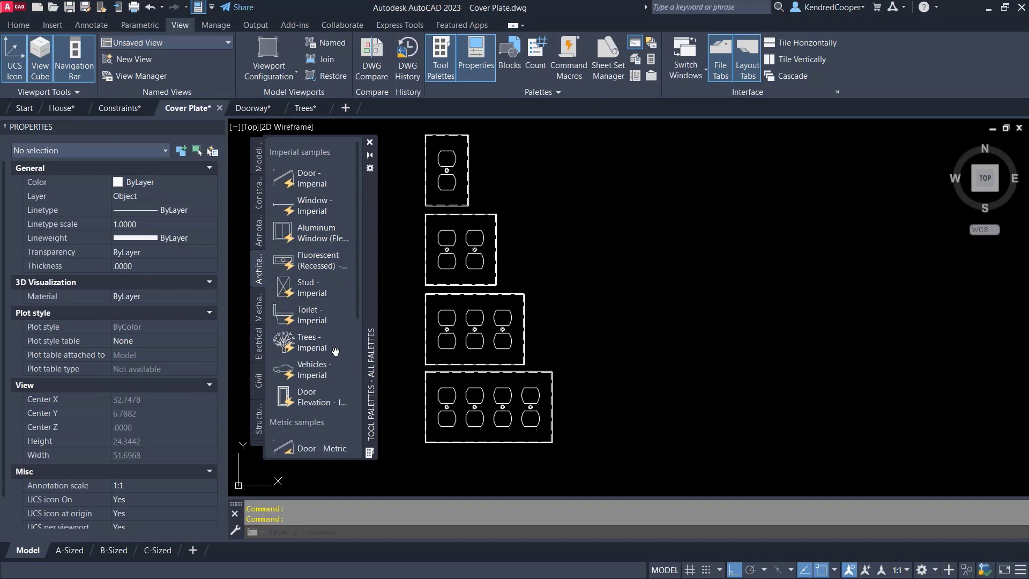
scroll(325, 381, "down", 3)
scroll(325, 380, "down", 1)
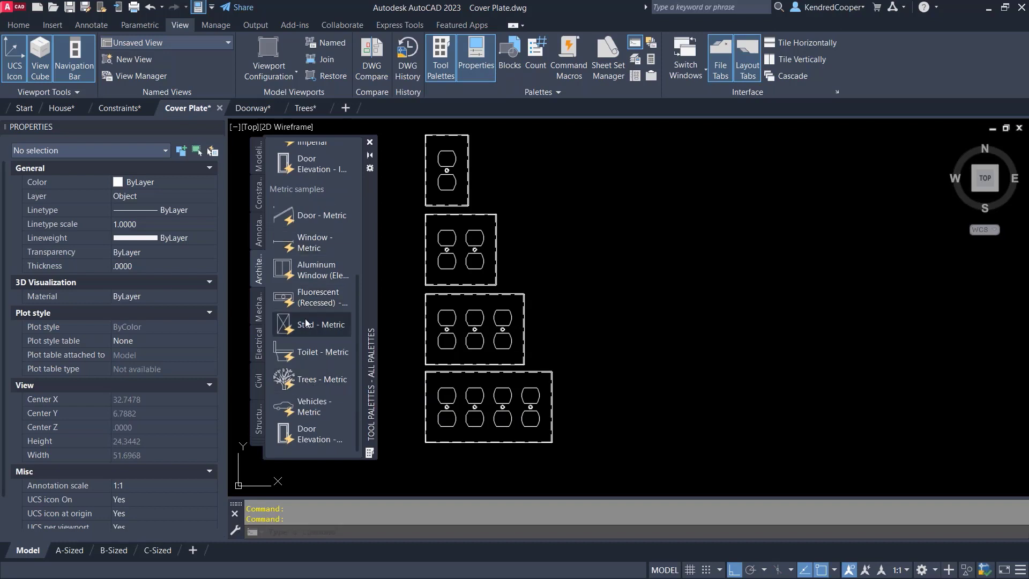
left_click(259, 316)
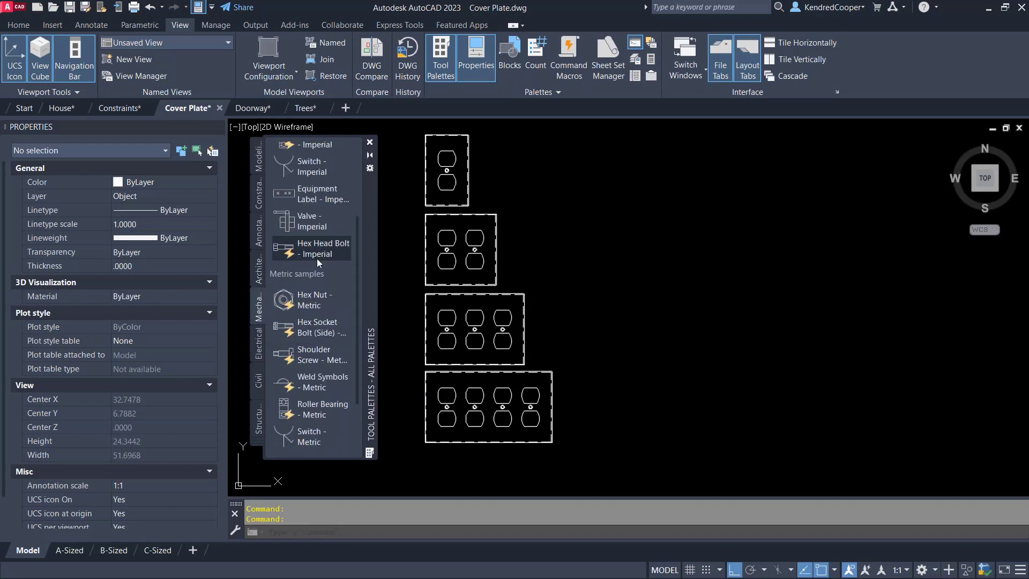
scroll(311, 260, "up", 3)
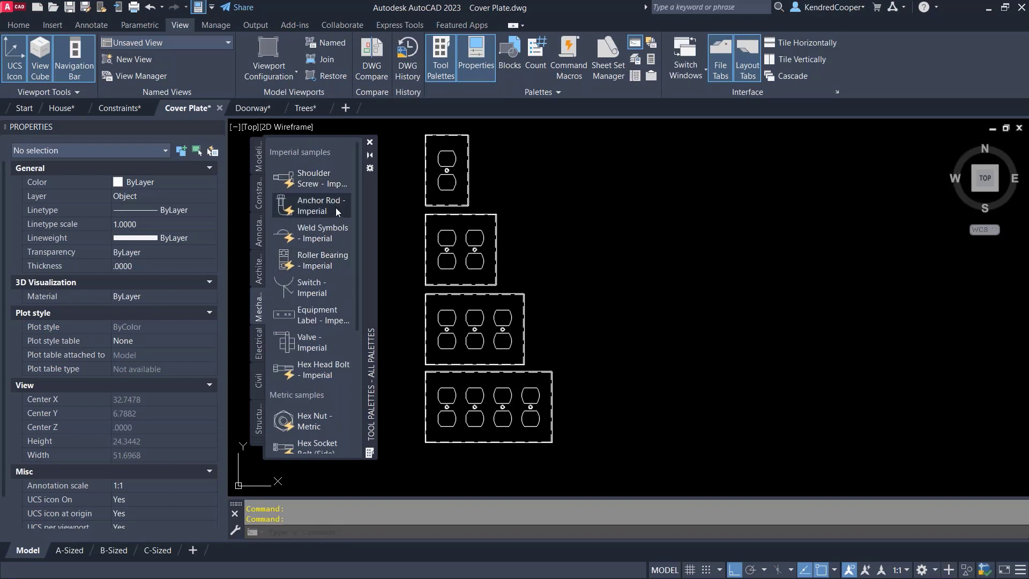
Step: Insert an Equipment Label - Imperial block beside the cover plates at annotation scale 1:1, keeping its default attribute values
left_click(319, 315)
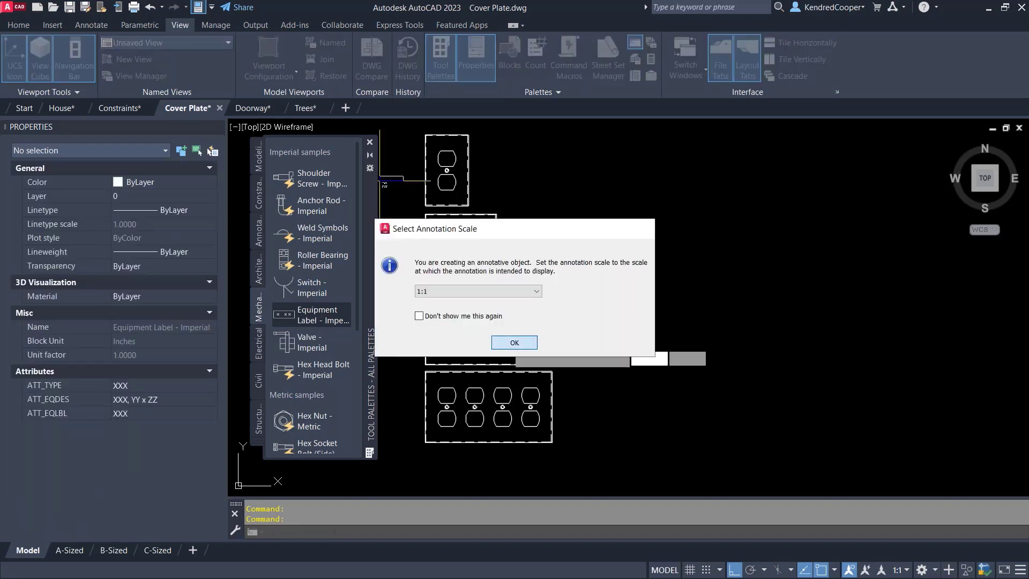
left_click(501, 343)
left_click(639, 286)
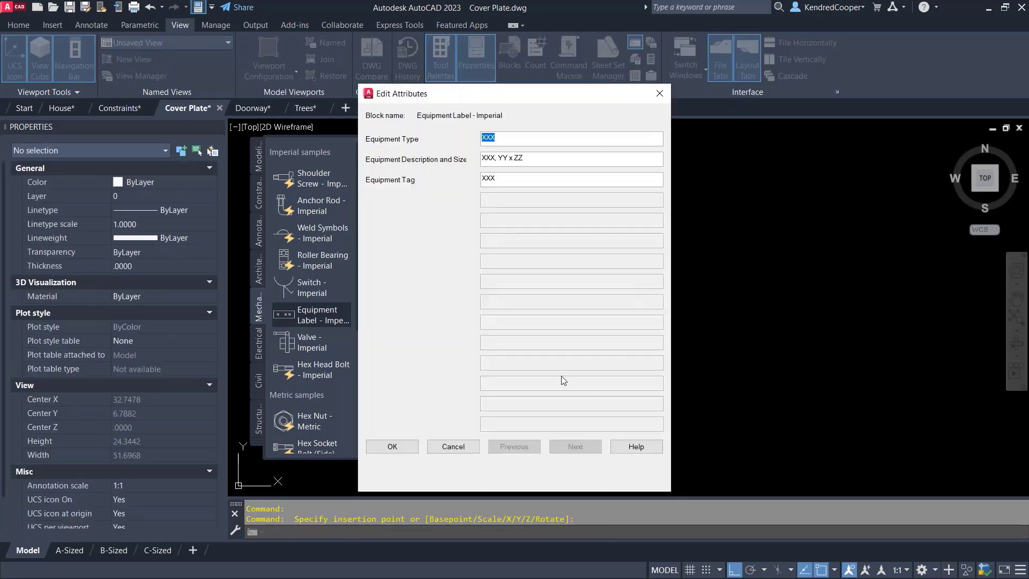
left_click(393, 446)
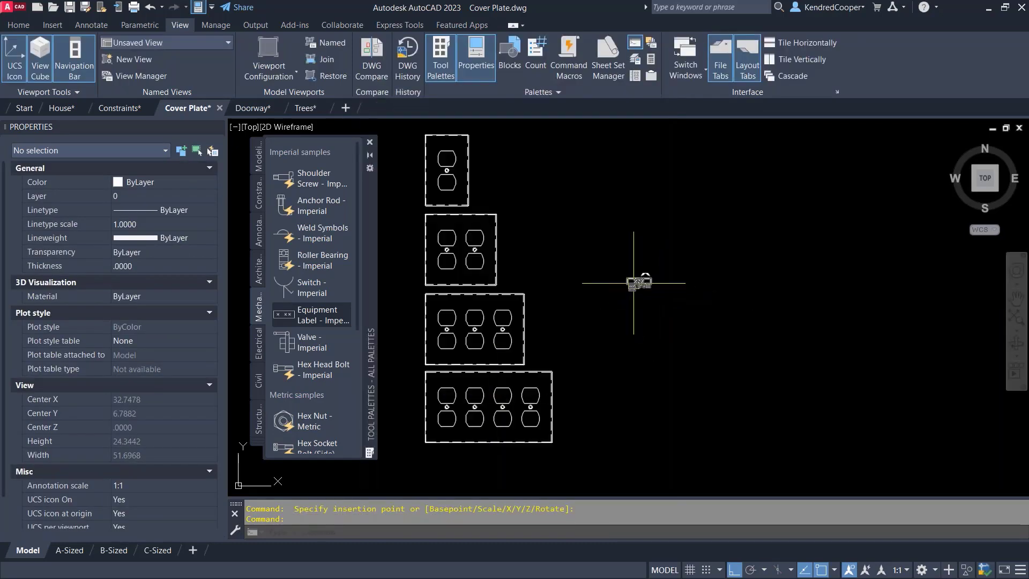
scroll(643, 278, "up", 5)
Step: Insert a Shoulder Screw - Imperial block in the empty area above and beyond the equipment label and select it
scroll(726, 299, "down", 6)
middle_click_drag(725, 314, 641, 321)
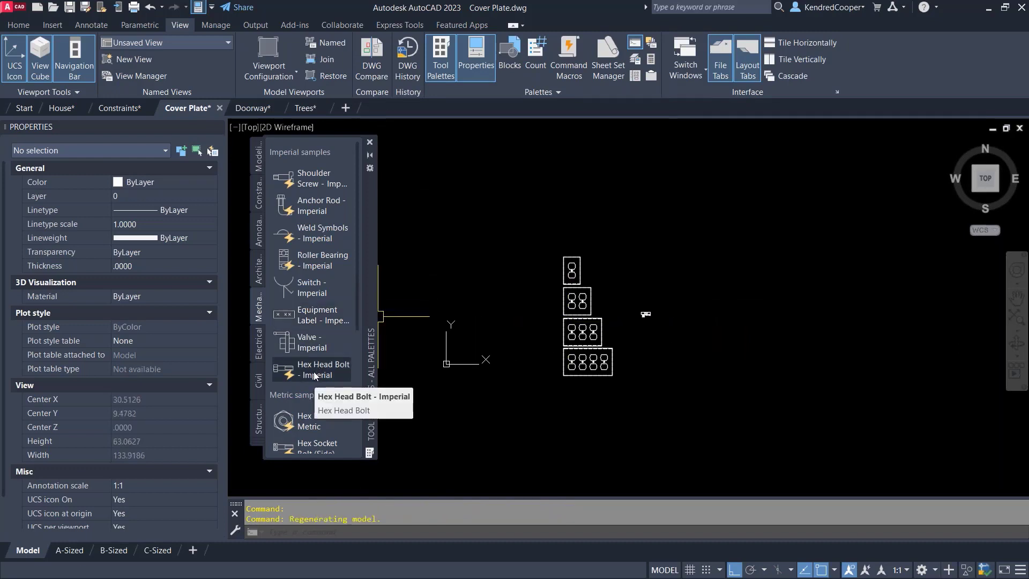
left_click(315, 182)
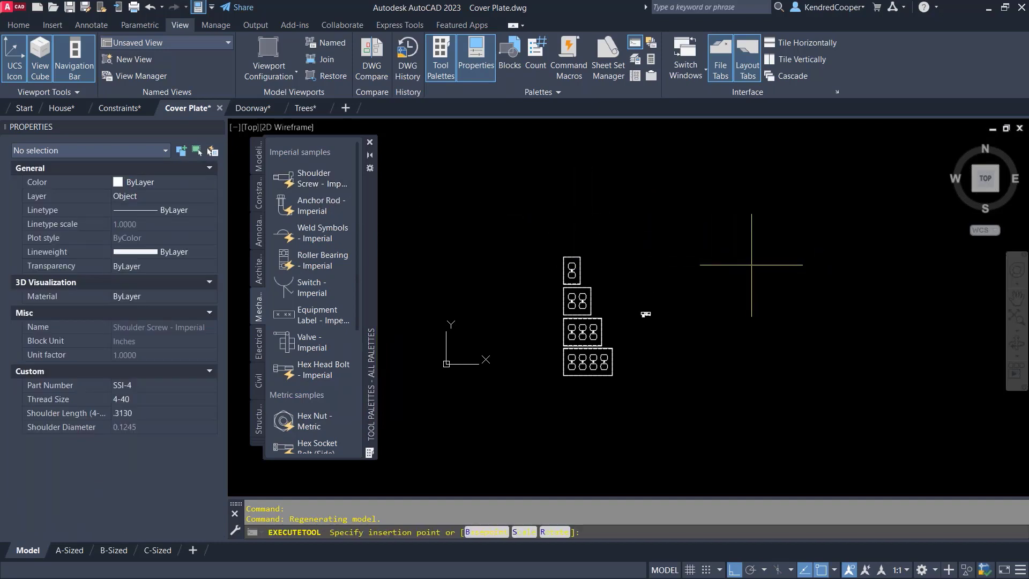
scroll(697, 268, "up", 10)
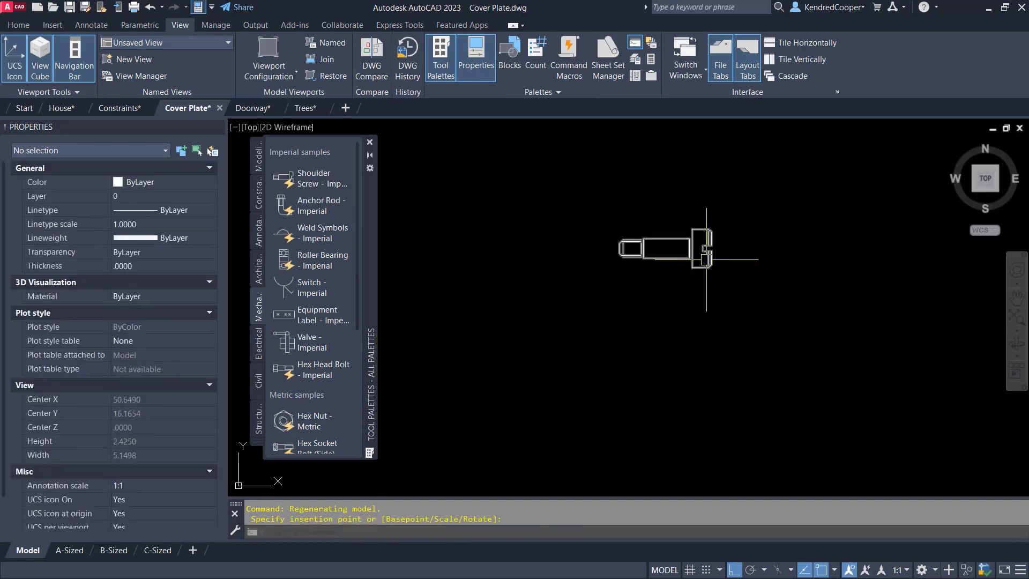
left_click(706, 259)
Step: Shorten the shoulder screw to its shortest listed shoulder length, choose the 1/4-20 (Small) thread size and deselect it
scroll(700, 321, "up", 3)
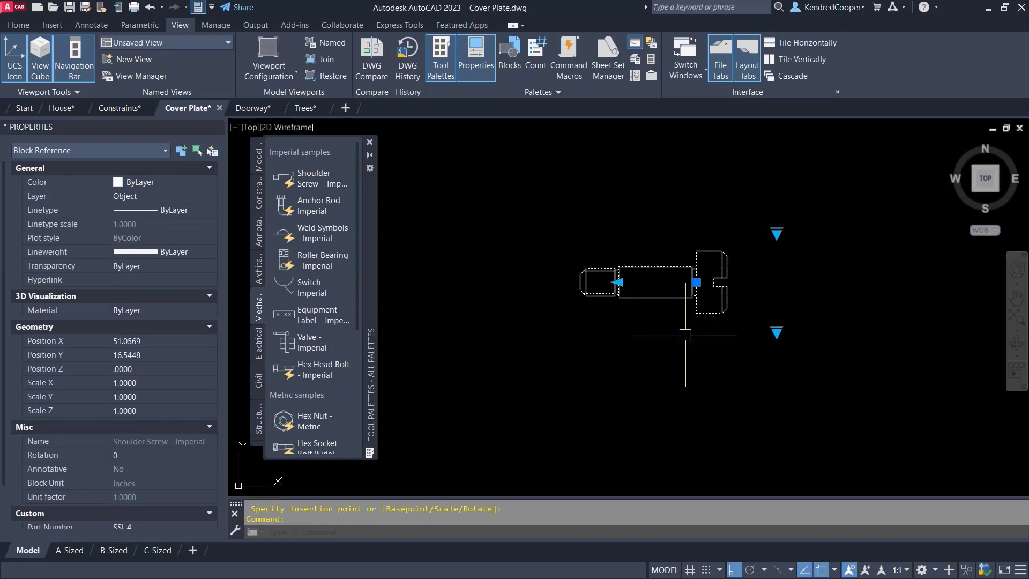
left_click(617, 282)
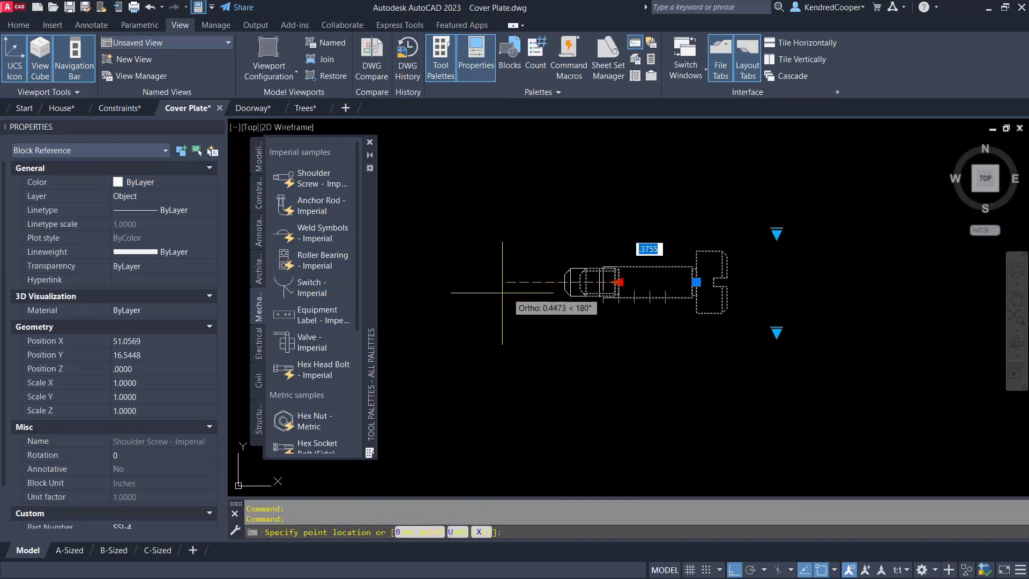
left_click(663, 282)
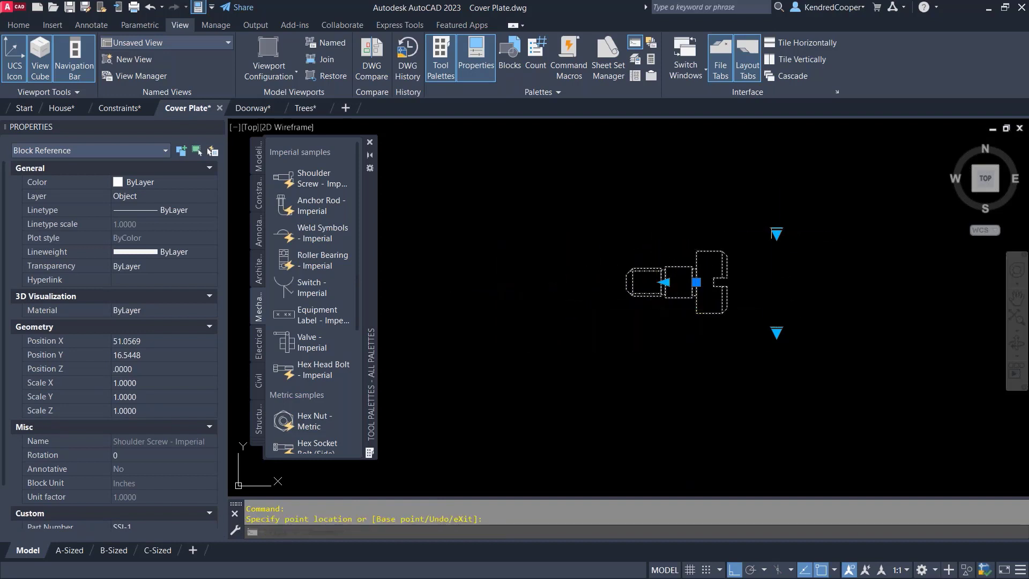
left_click(777, 234)
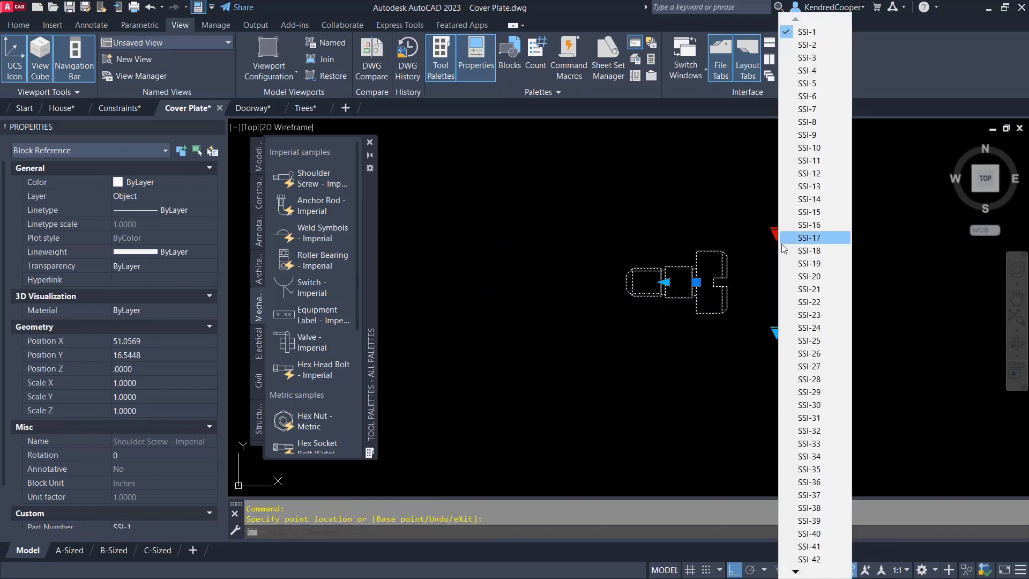
left_click(802, 225)
left_click(776, 332)
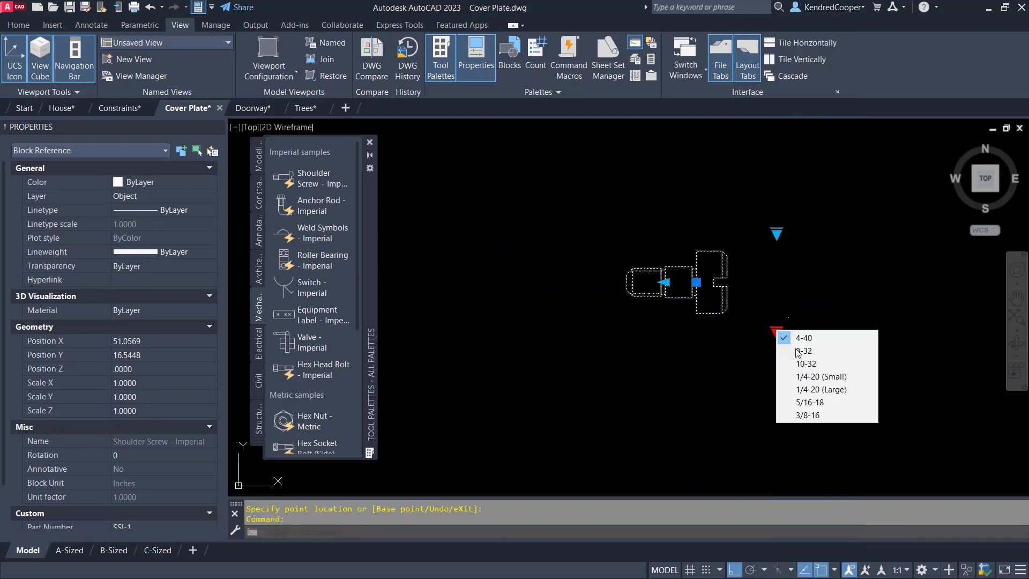
left_click(791, 376)
key("Escape")
scroll(675, 321, "down", 4)
scroll(762, 303, "down", 8)
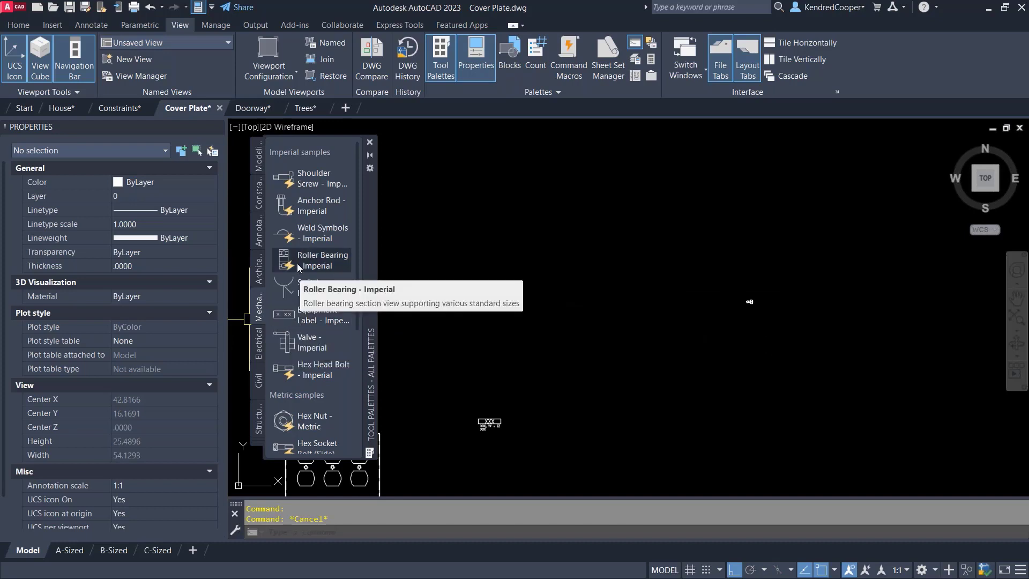
middle_click_drag(652, 376, 877, 232)
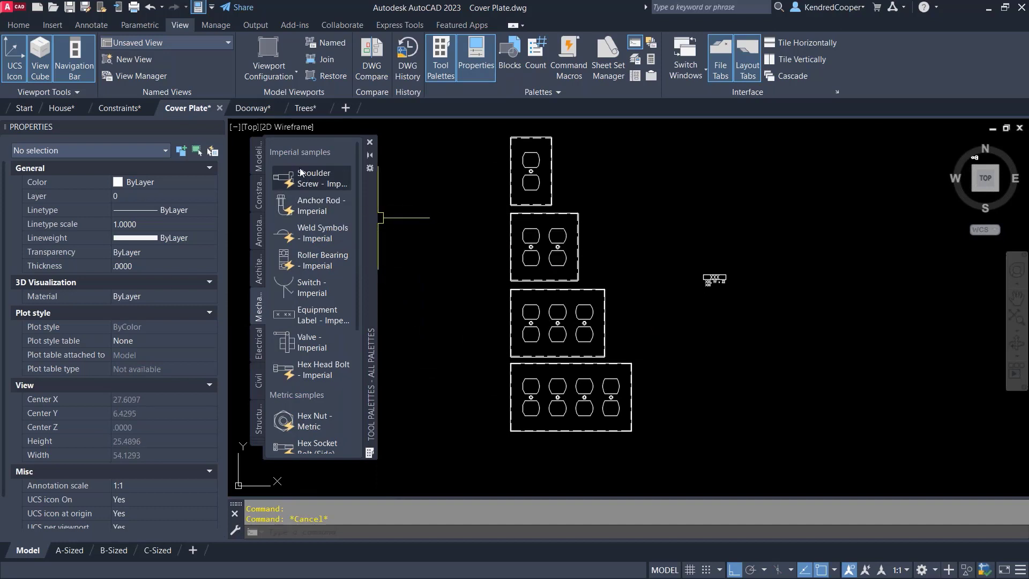
Step: Switch to the Doorway drawing and close the Tool Palettes
left_click(252, 107)
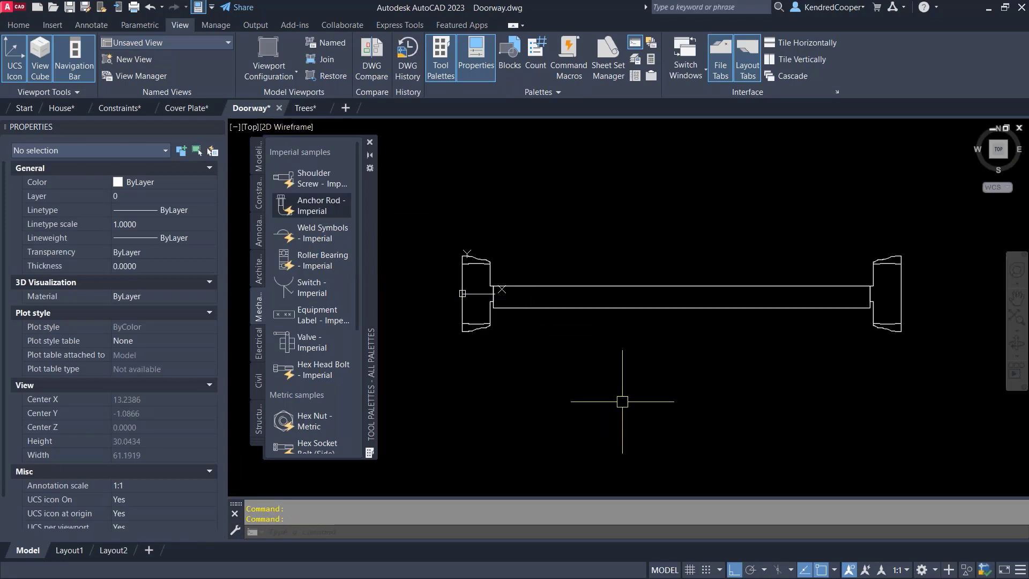
left_click(370, 142)
middle_click_drag(443, 217, 382, 217)
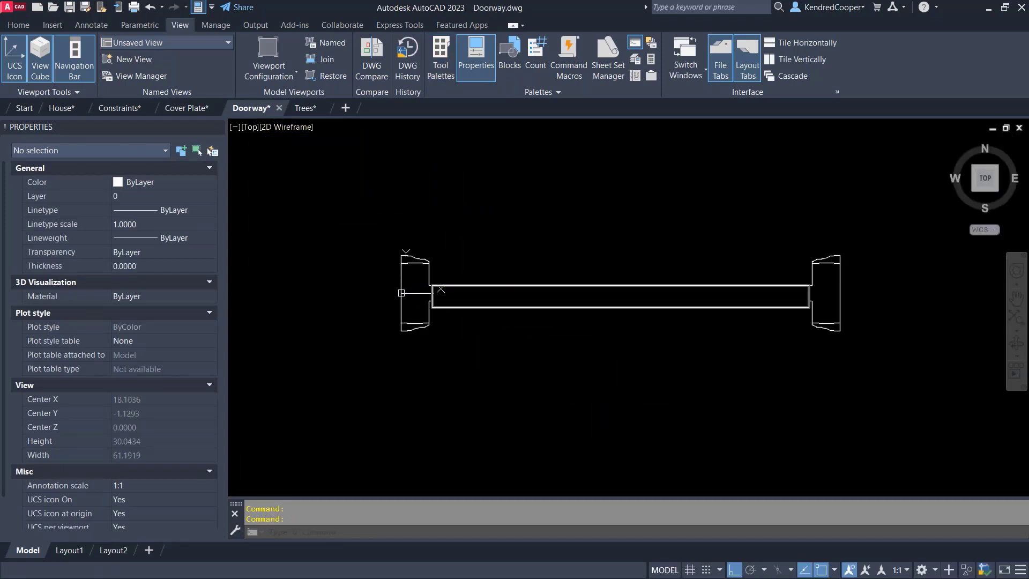
Step: Examine the door panel polyline and the Door_Trim blocks at its two ends by selecting them individually and together
left_click(466, 286)
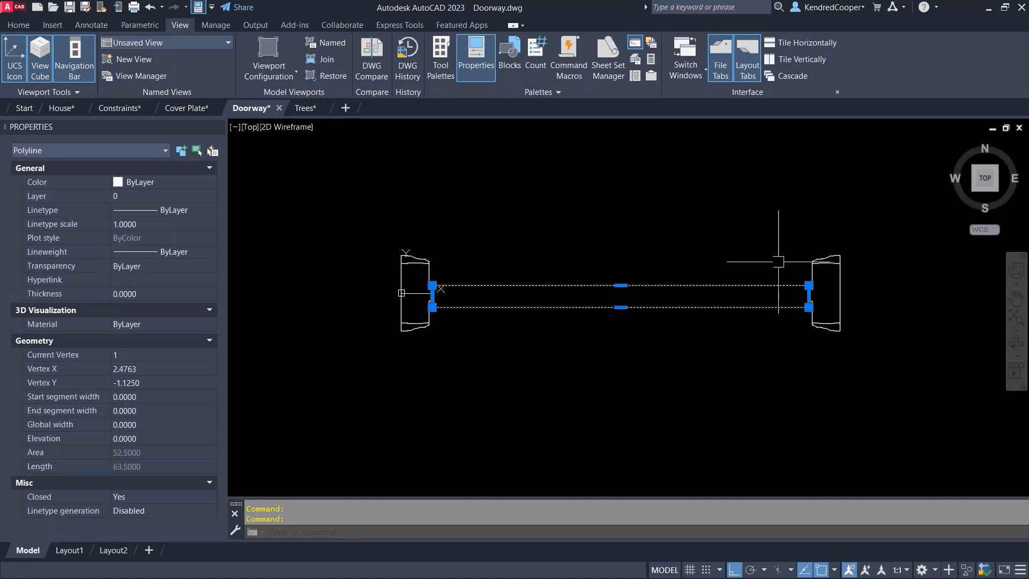
key("Escape")
key("Escape")
left_click(815, 259)
key("Escape")
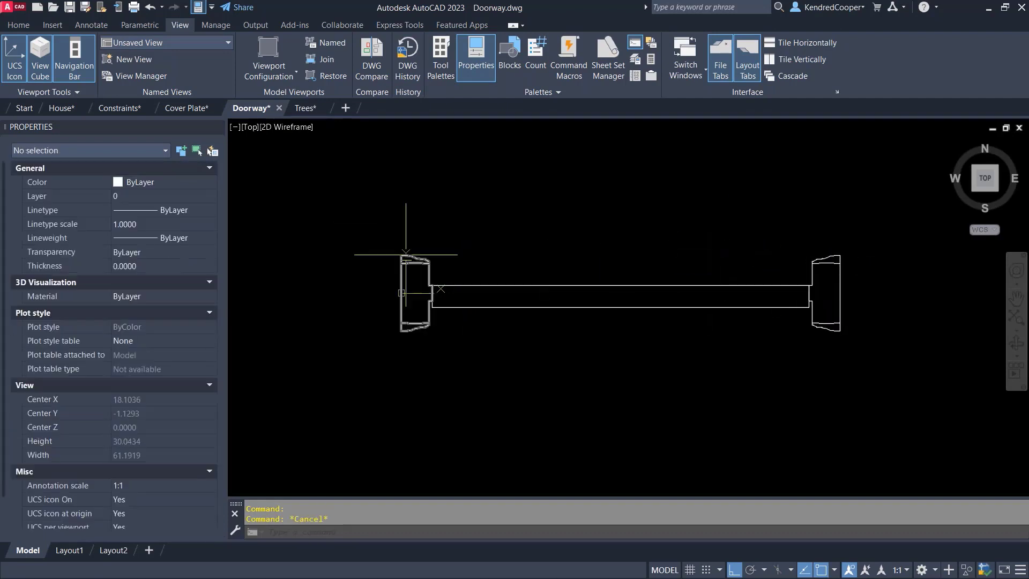
scroll(548, 246, "up", 2)
scroll(532, 265, "down", 4)
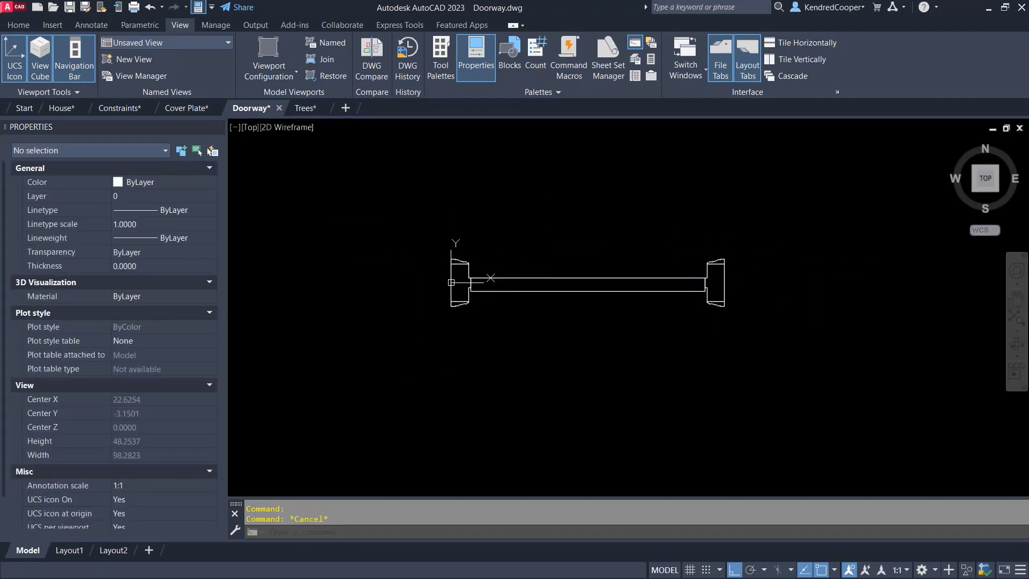
middle_click_drag(537, 278, 519, 300)
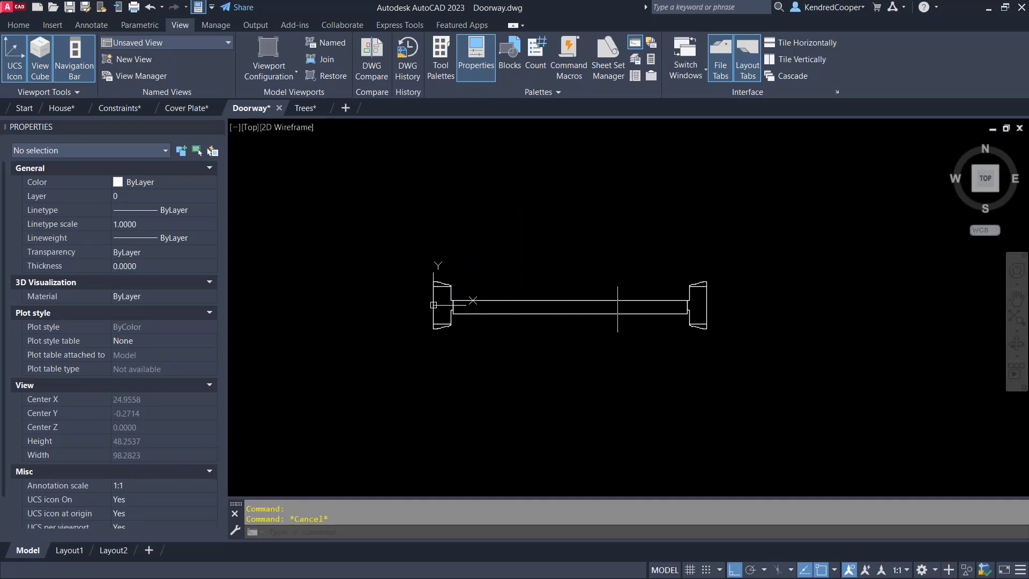
left_click(688, 305)
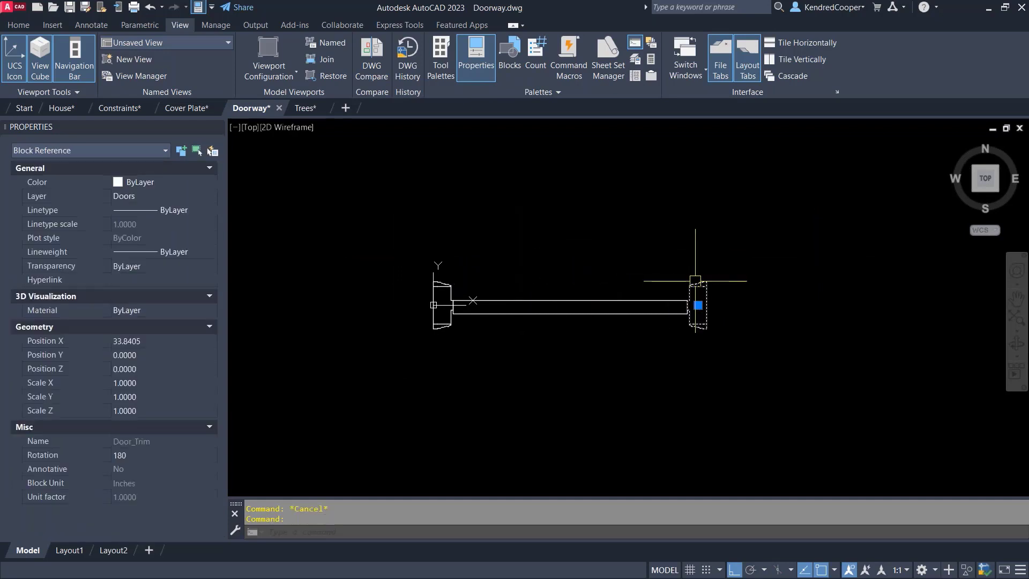
left_click(614, 302)
left_click(433, 284)
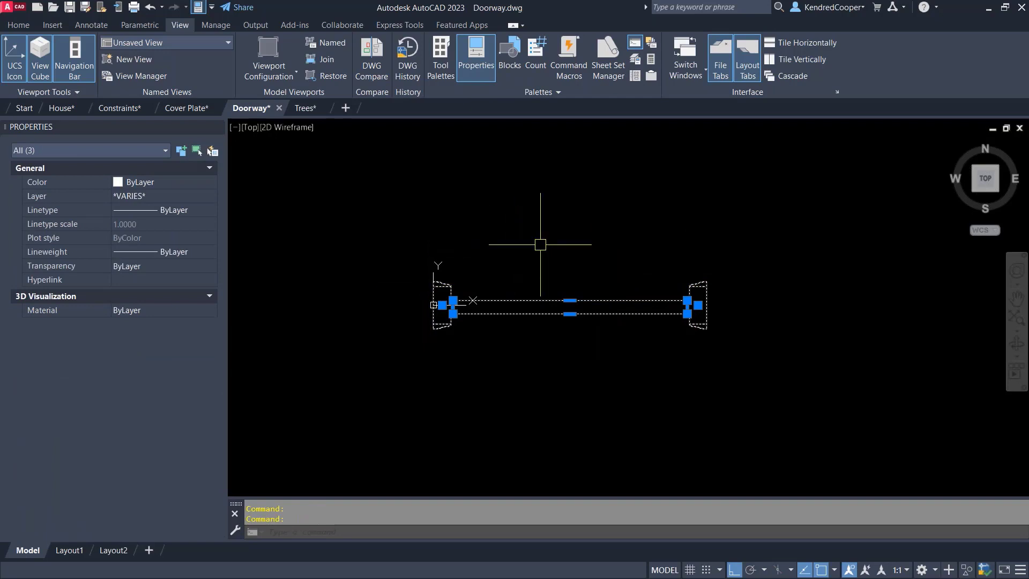
key("Escape")
key("Escape")
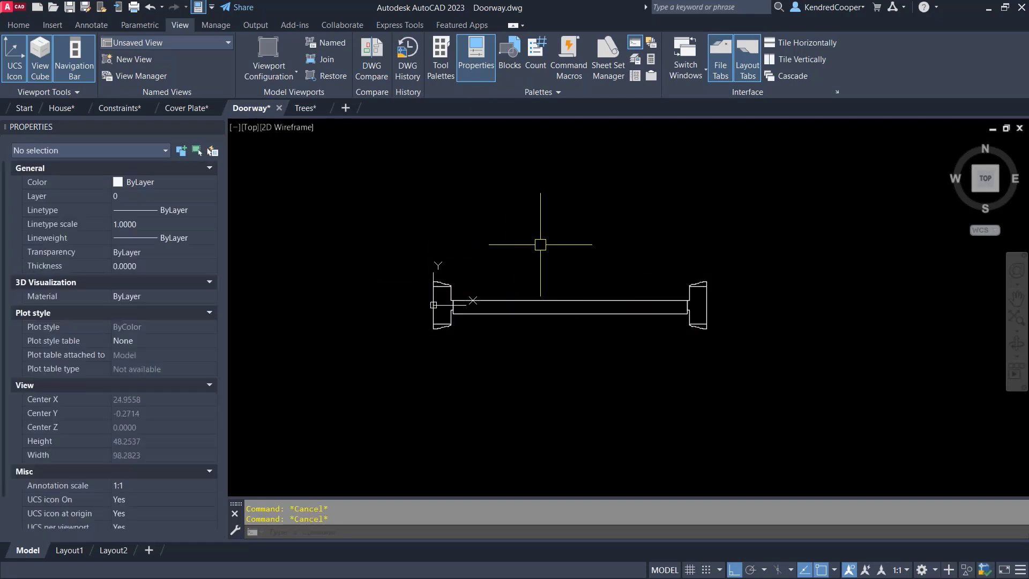
left_click(650, 300)
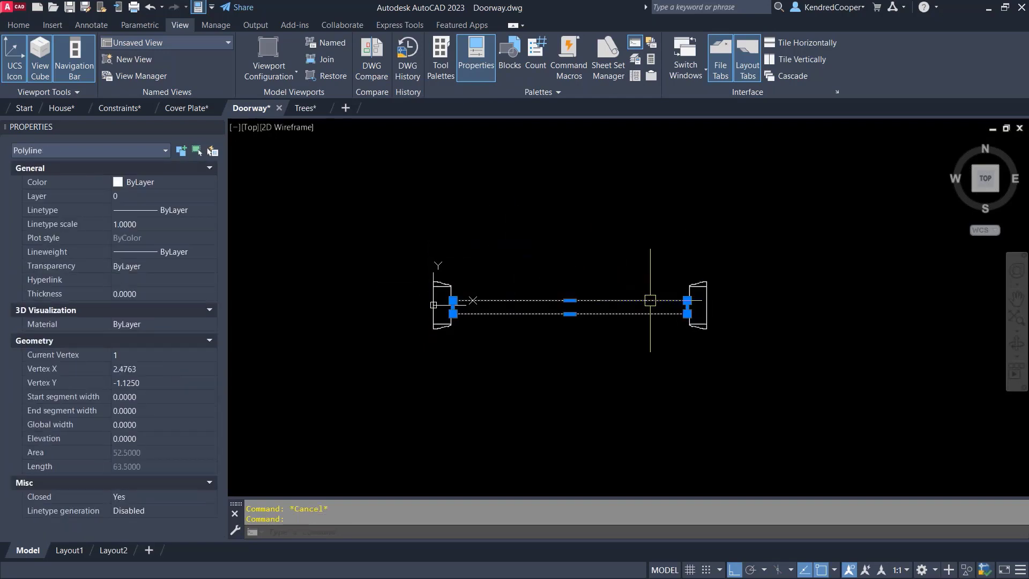
key("Escape")
left_click(691, 300)
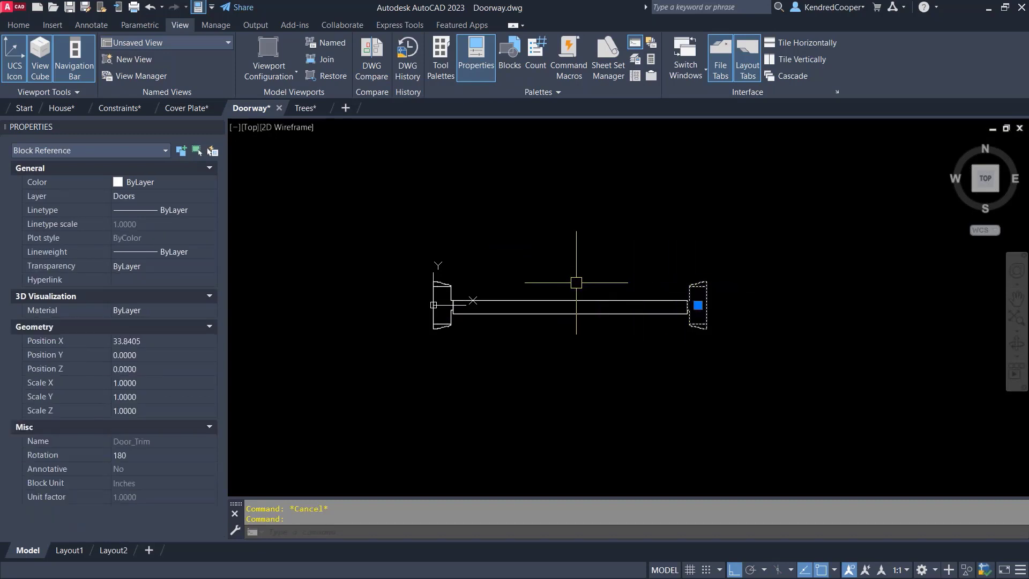
left_click(440, 305)
key("Escape")
left_click(521, 313)
key("Escape")
Step: Start a block definition named Door with its base point at the midpoint of the left trim's outer edge
type("b")
key("Return")
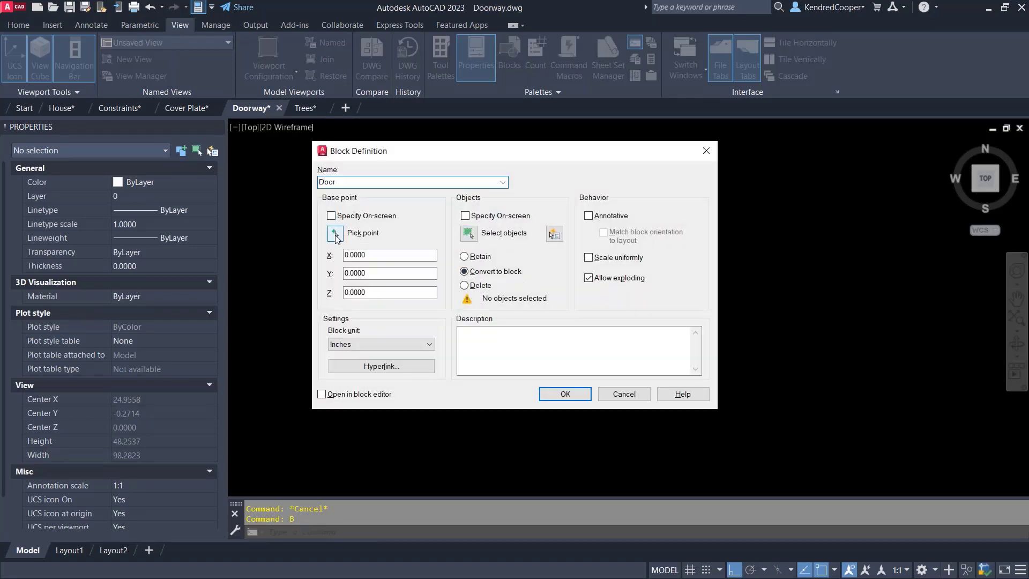
left_click(336, 236)
scroll(344, 230, "up", 3)
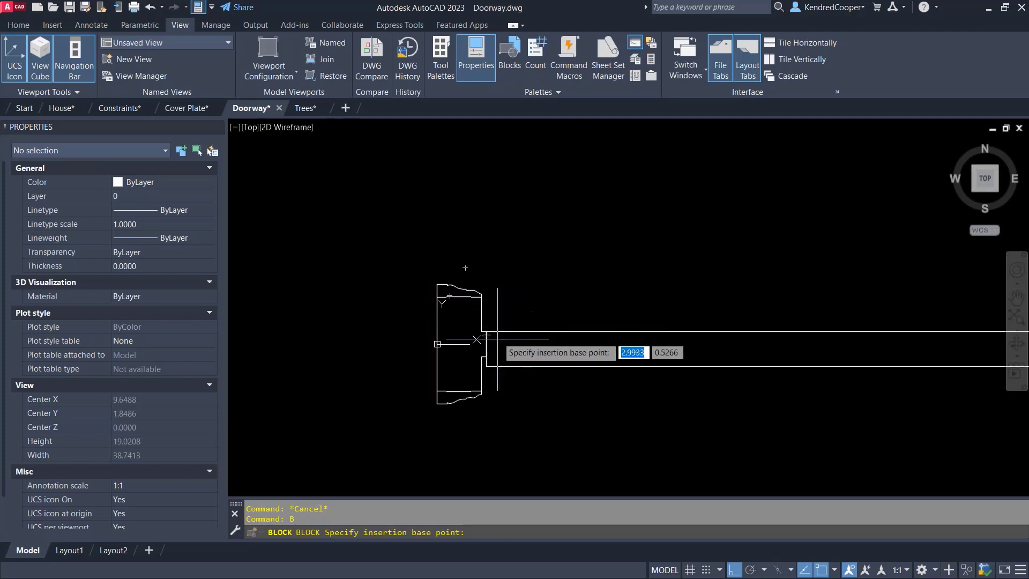
right_click(450, 346, "shift")
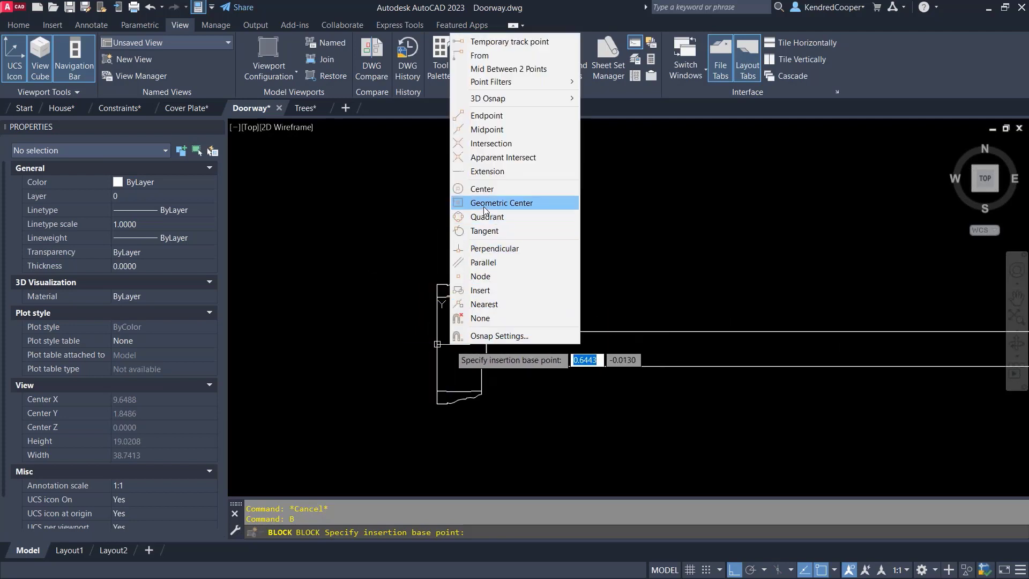
left_click(487, 130)
left_click(437, 343)
Step: Include the door panel and both trims in the Door block, and create it with the option to open in the block editor
left_click(471, 234)
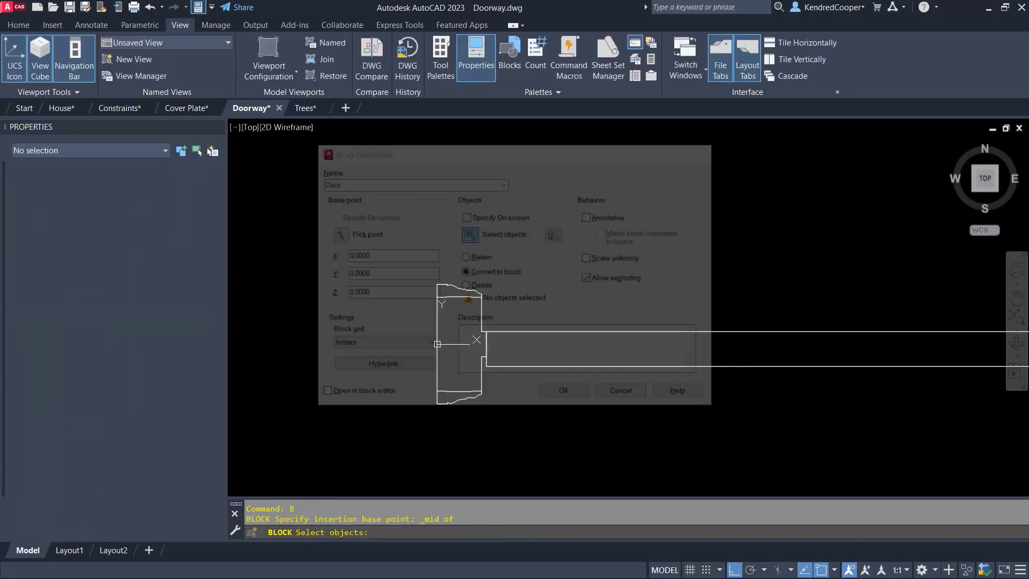
left_click(719, 374)
left_click(407, 238)
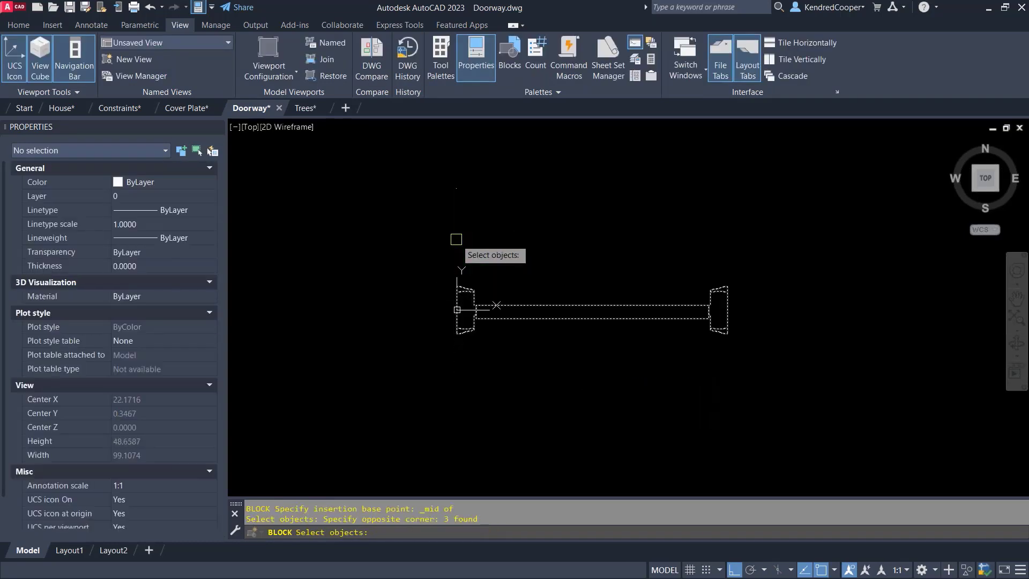
key("Return")
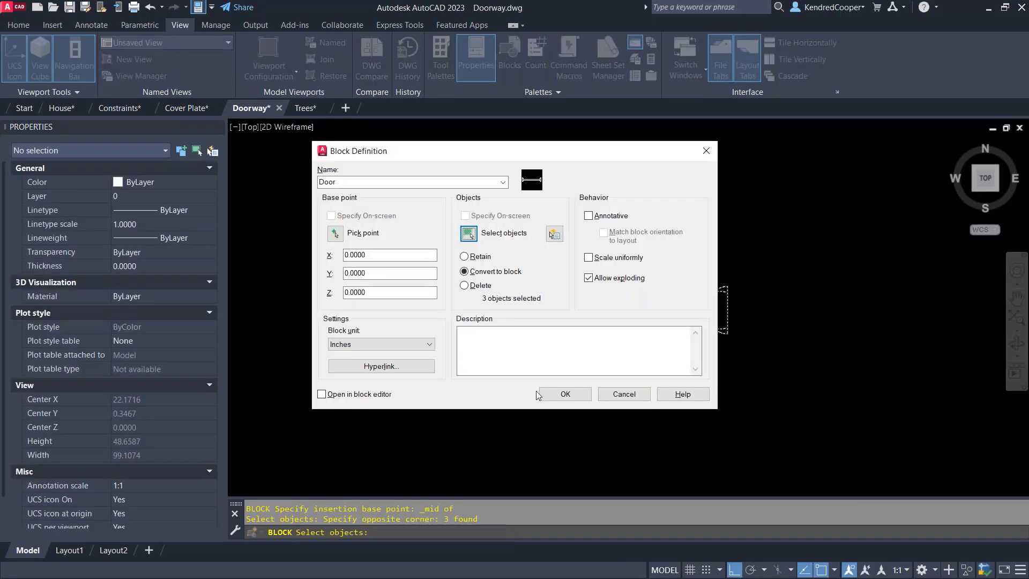
left_click(321, 395)
left_click(563, 395)
scroll(659, 332, "down", 3)
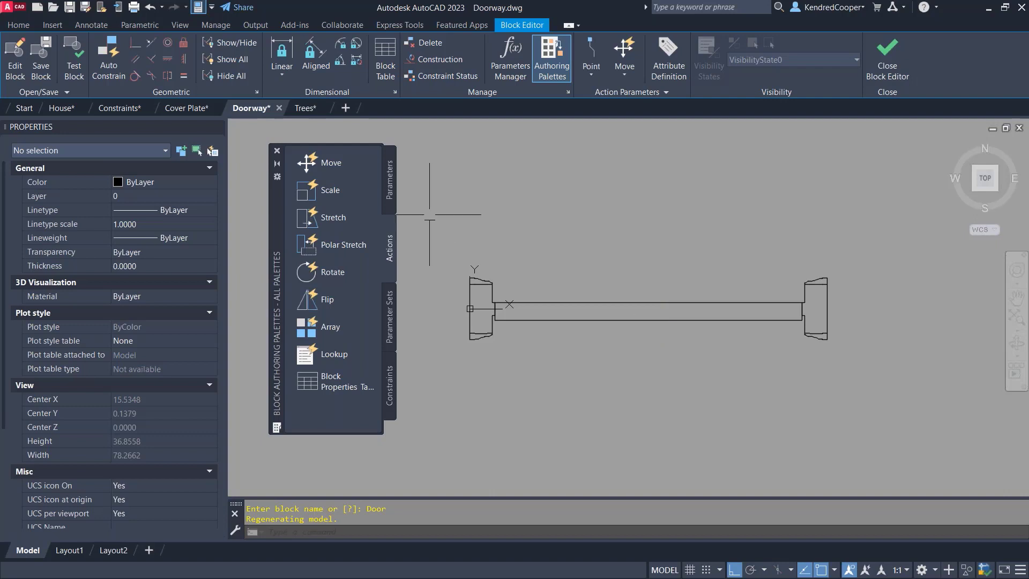
Step: Add a linear parameter between the upper-left and upper-right corners of the door panel, with its label above the door
left_click(390, 182)
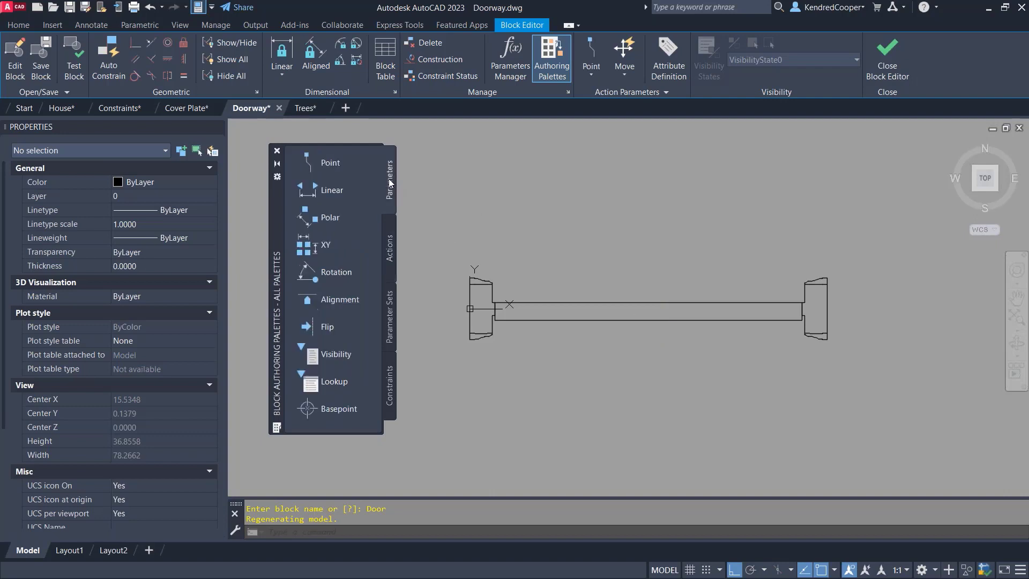
left_click(323, 192)
scroll(528, 299, "up", 2)
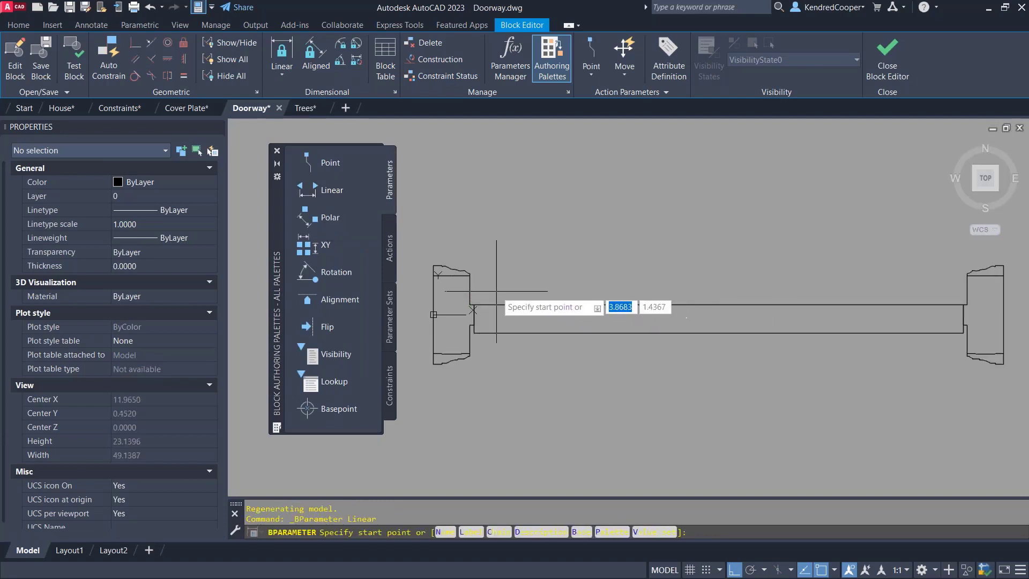
left_click(474, 309)
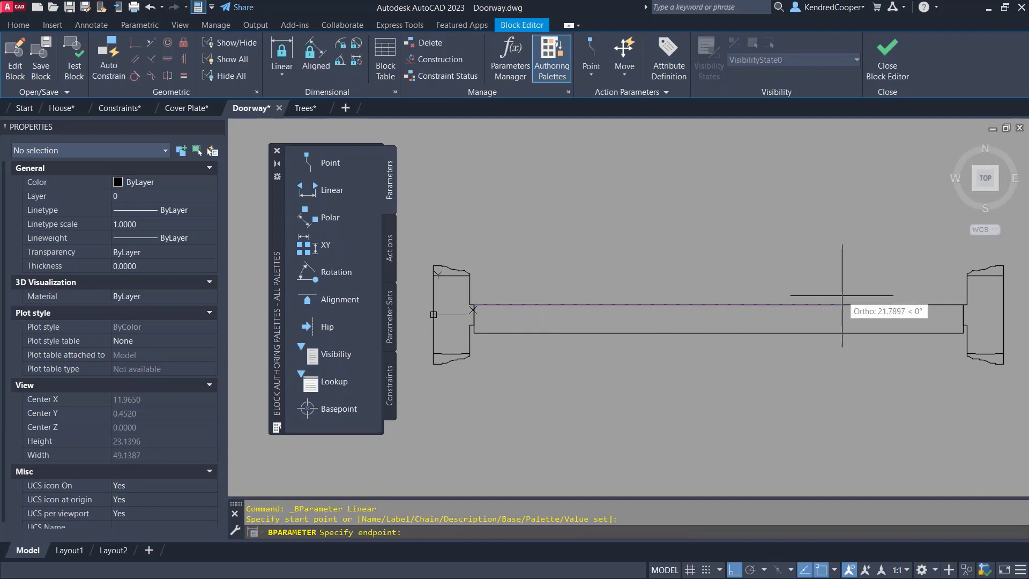
left_click(963, 306)
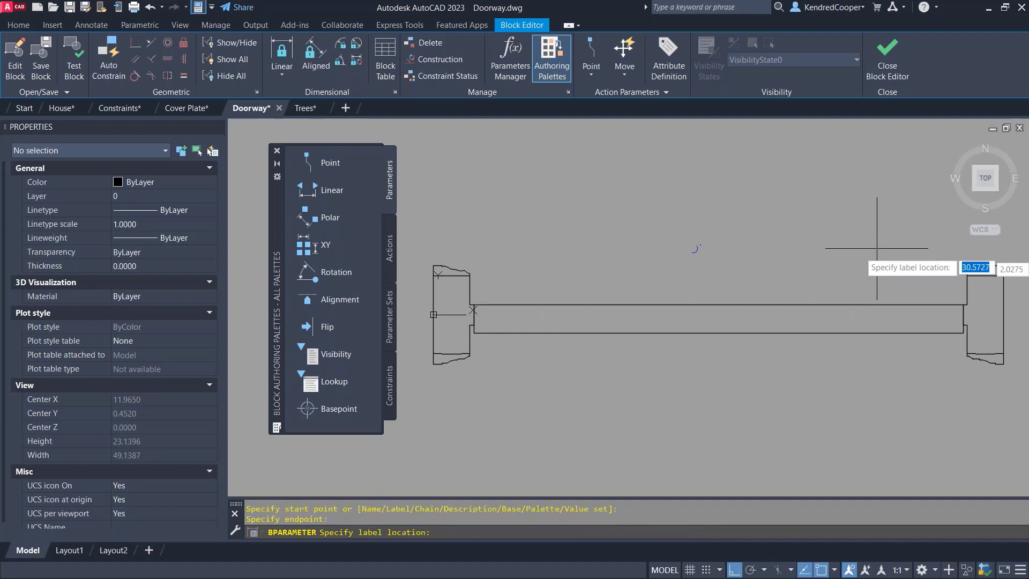
left_click(787, 174)
scroll(790, 231, "down", 2)
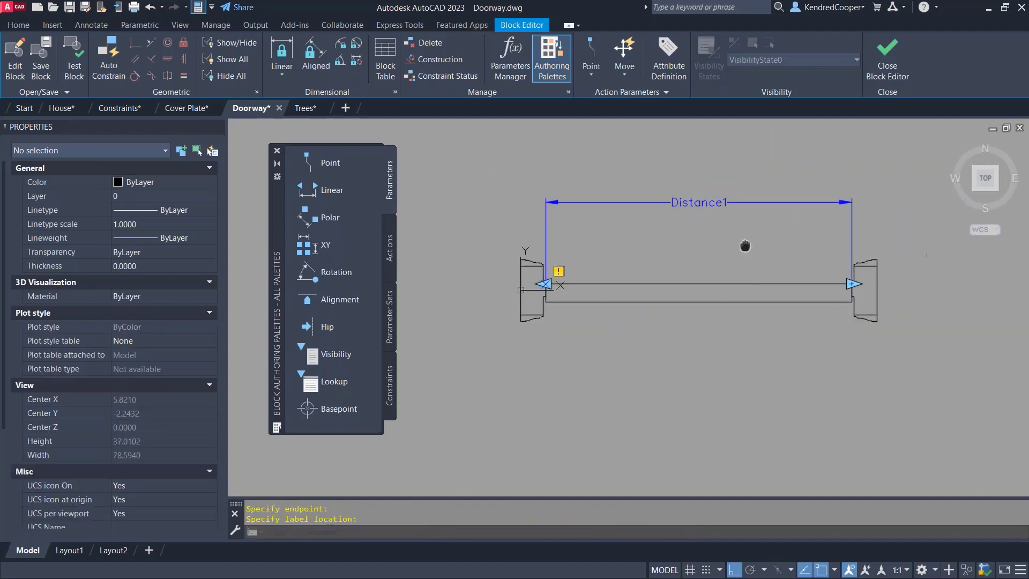
middle_click_drag(805, 244, 673, 278)
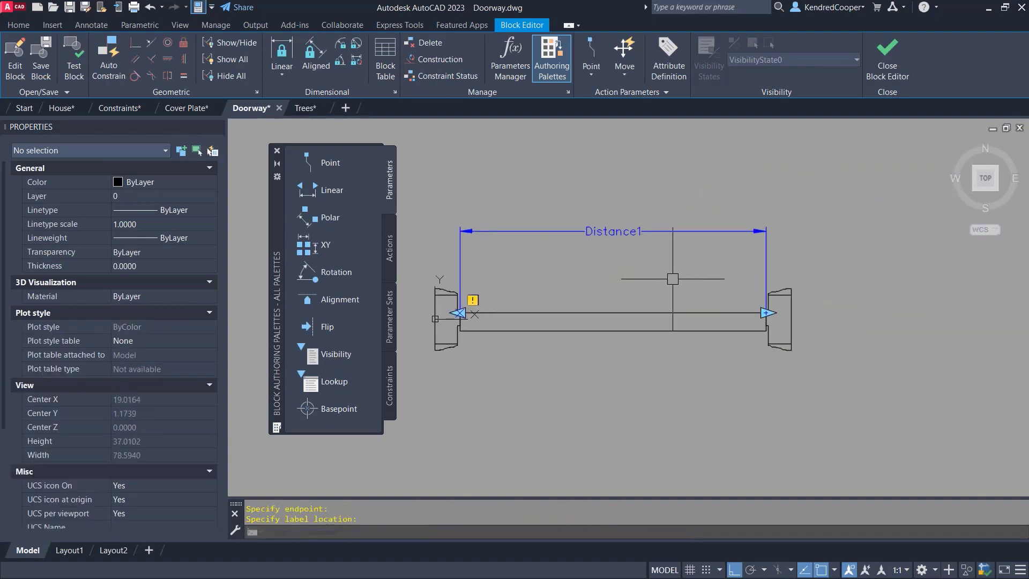
Step: Assign a Stretch action to the Distance1 parameter's right point, framing and selecting the right trim and the adjoining end of the panel
left_click(388, 245)
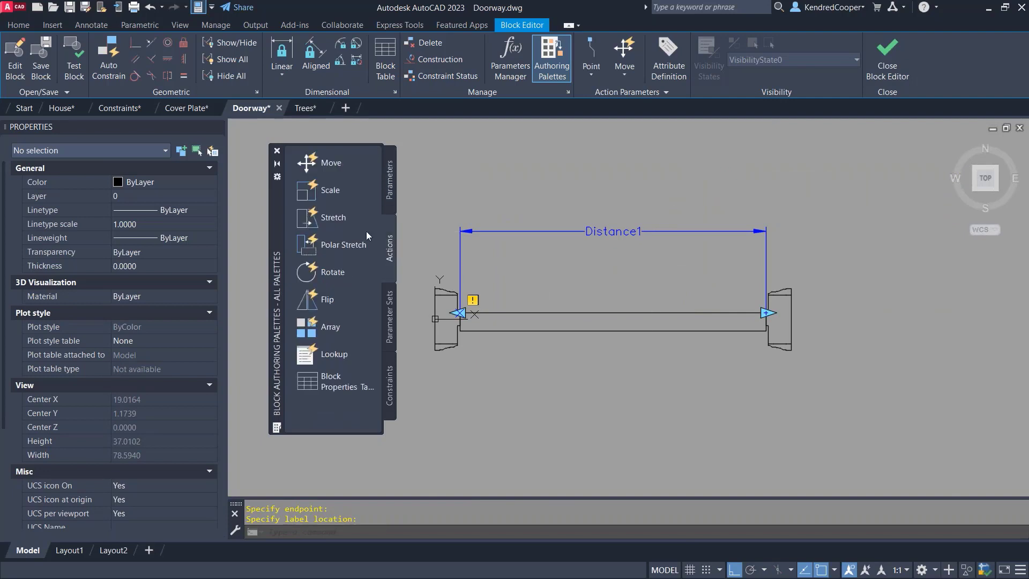
left_click(348, 217)
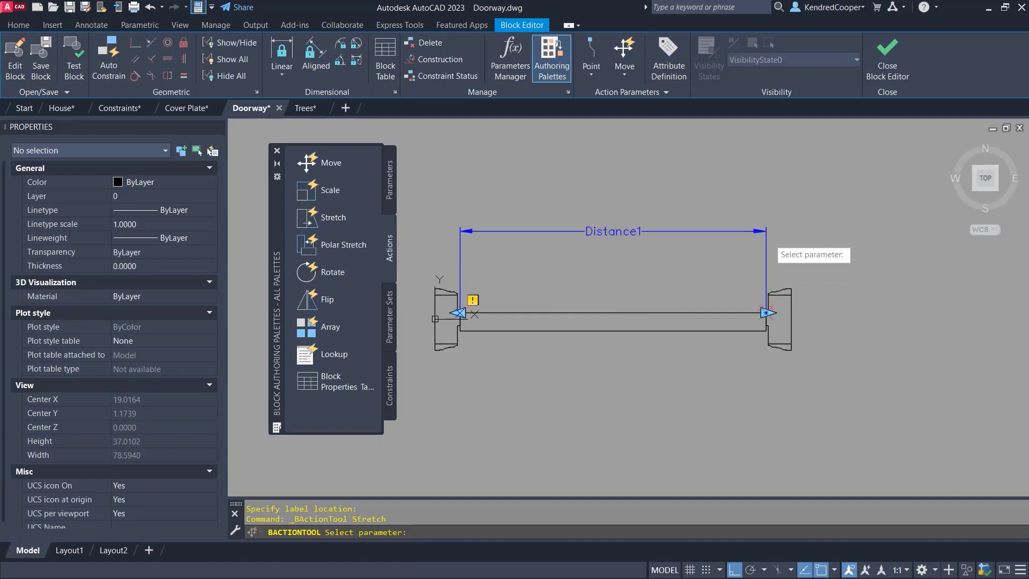
left_click(768, 239)
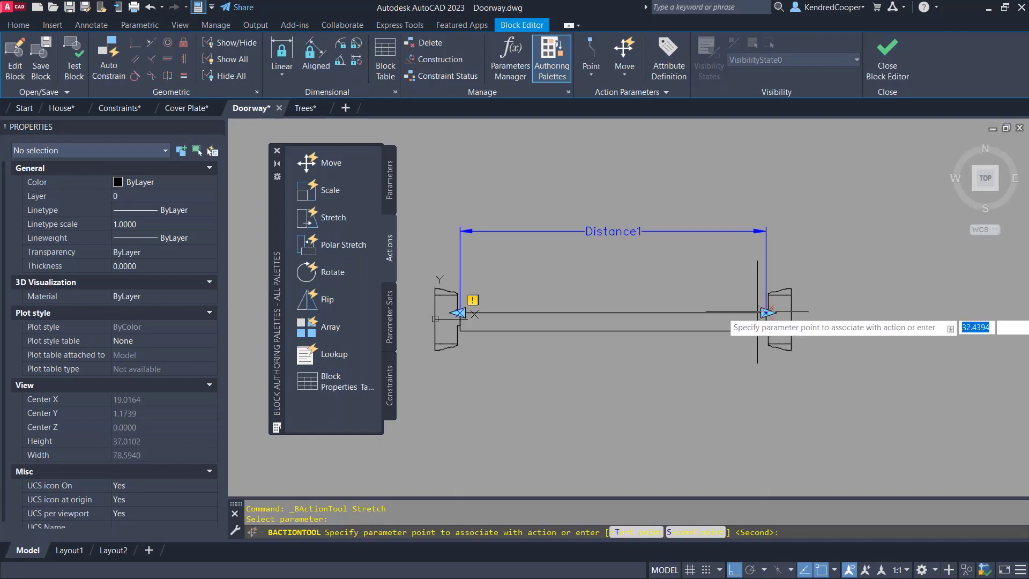
left_click(756, 313)
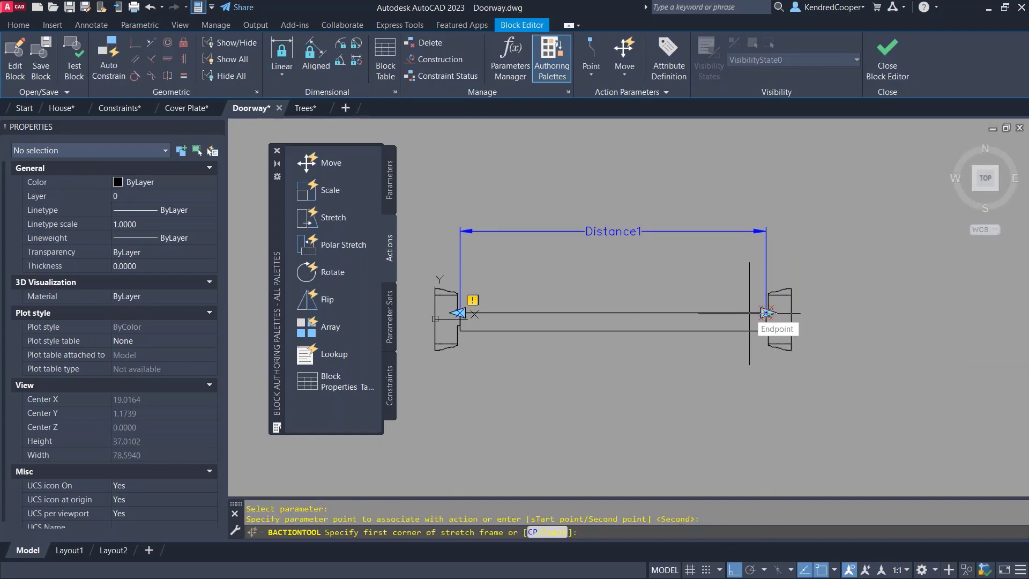
left_click(799, 378)
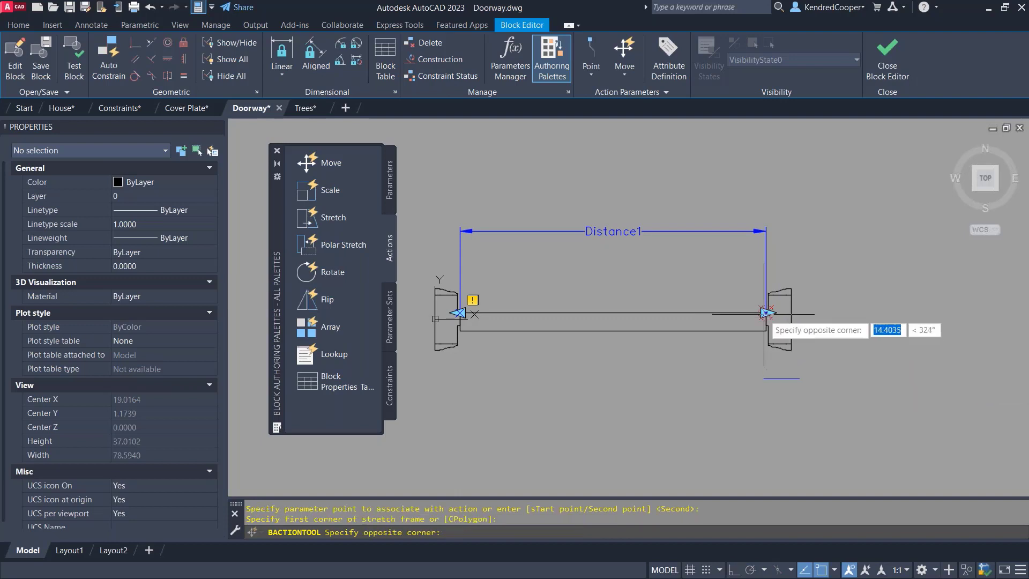
left_click(744, 282)
left_click(820, 268)
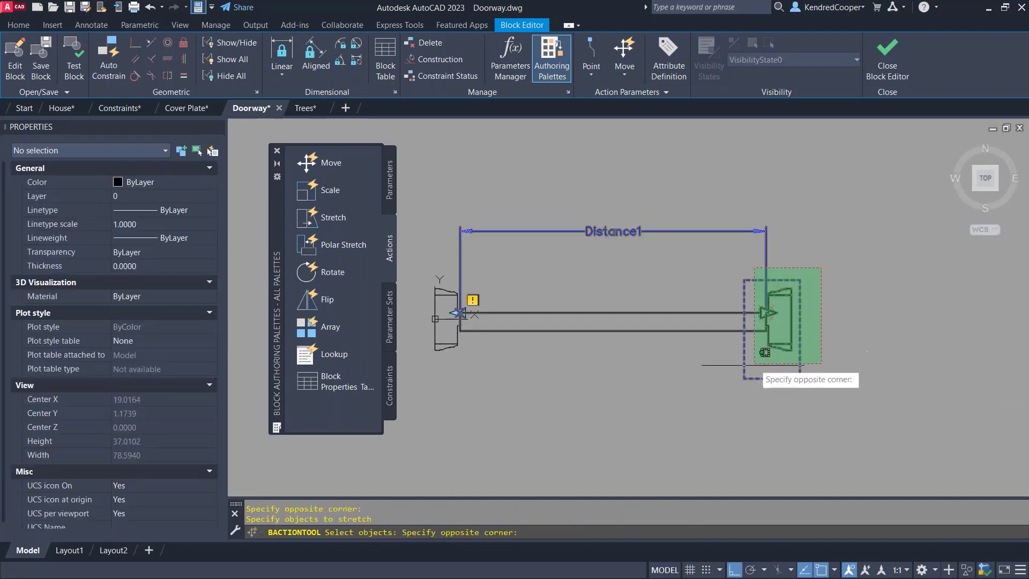
left_click(728, 382)
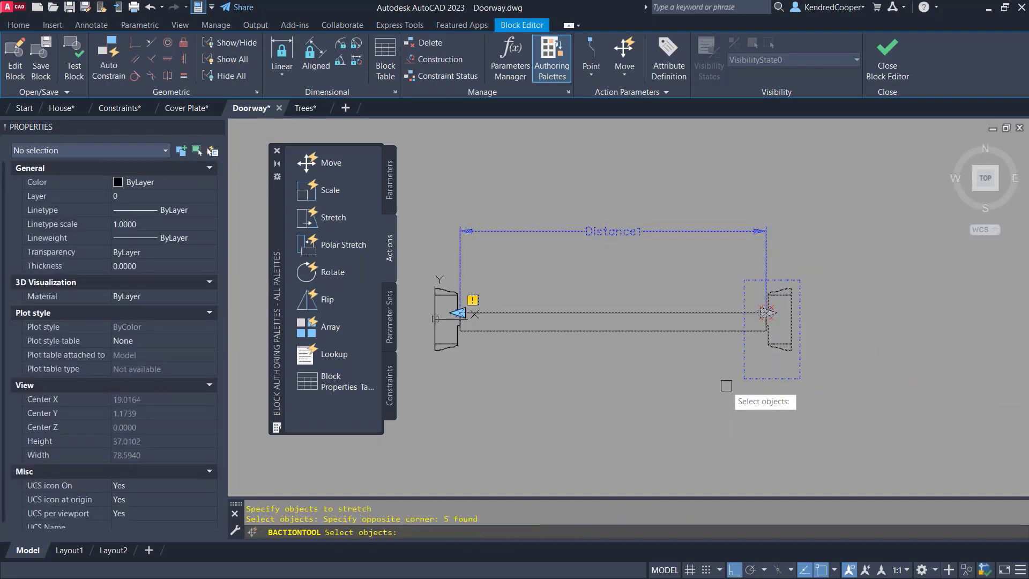
key("Return")
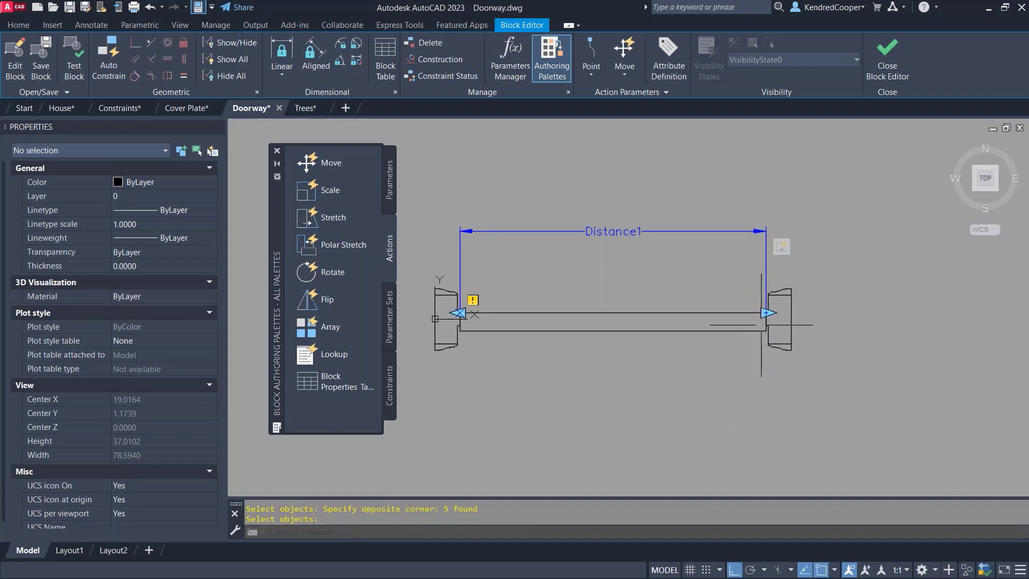
Step: Save the Door block and leave the block editor, and try widening the door with its right-hand stretch grip
left_click(887, 59)
left_click(436, 266)
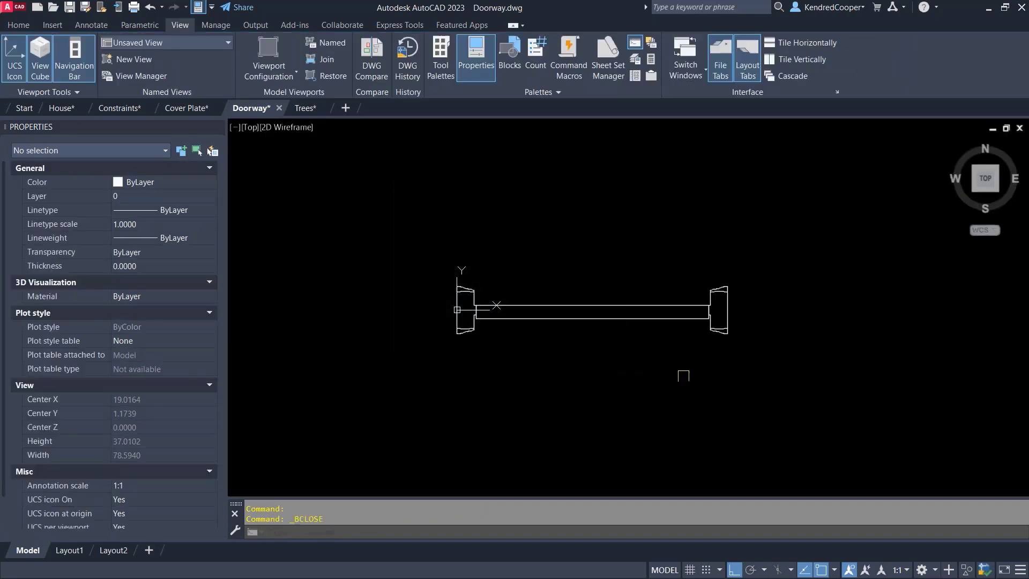
left_click(710, 305)
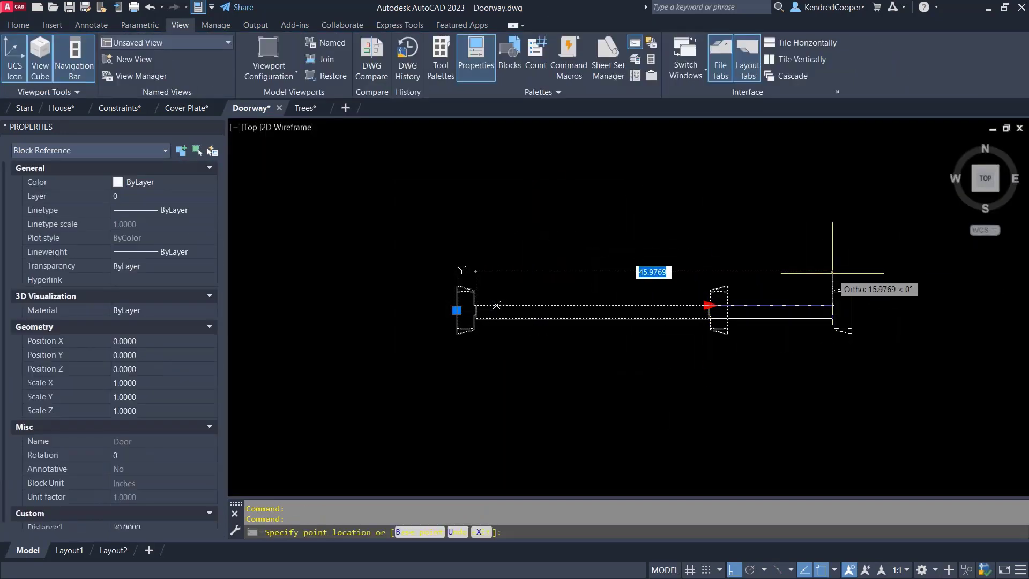
key("Escape")
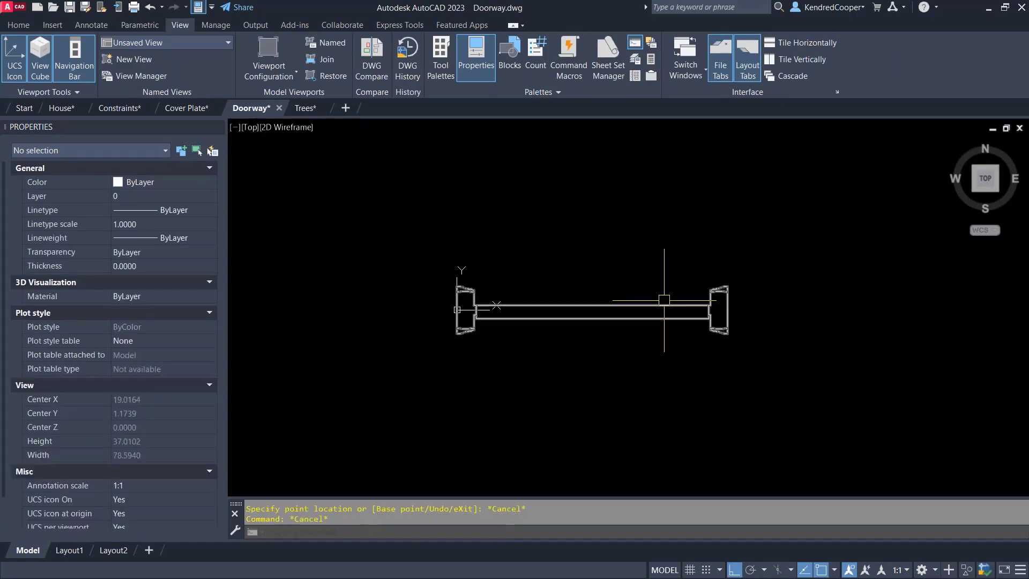
Step: Open the Door block in the block editor and set the Distance1 linear parameter's distance type to List
double_click(661, 301)
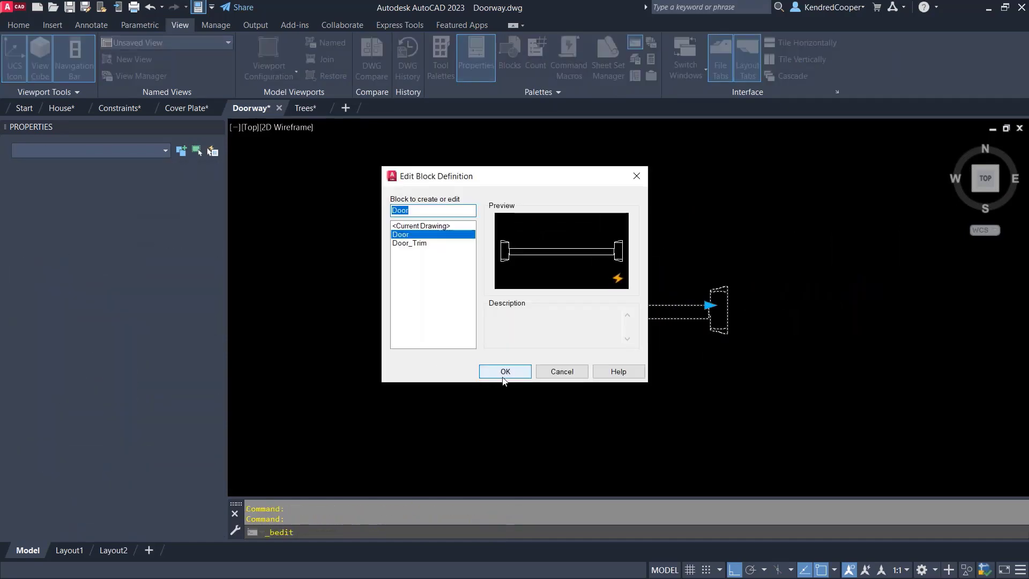
left_click(500, 375)
left_click(624, 213)
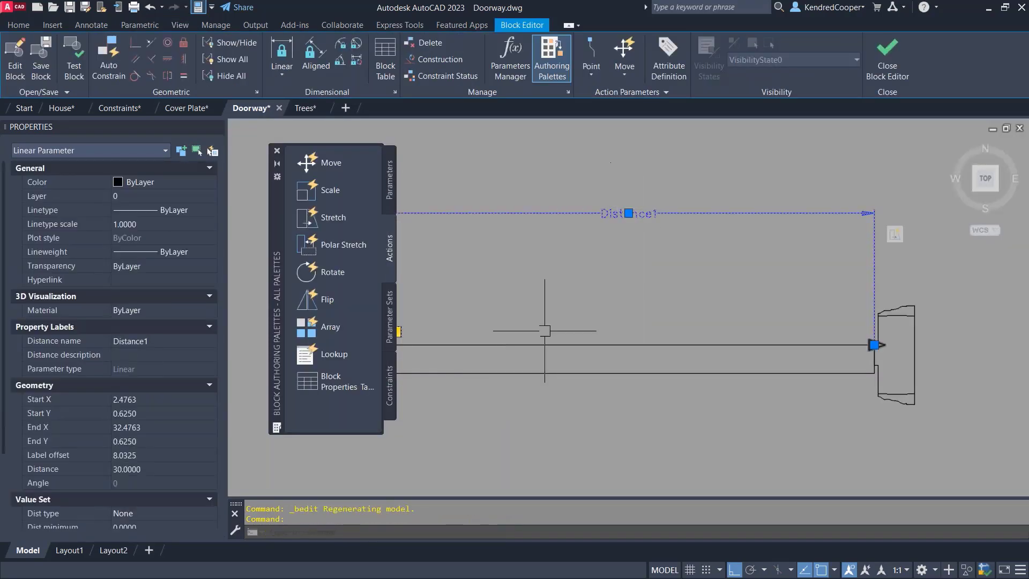
scroll(147, 448, "down", 3)
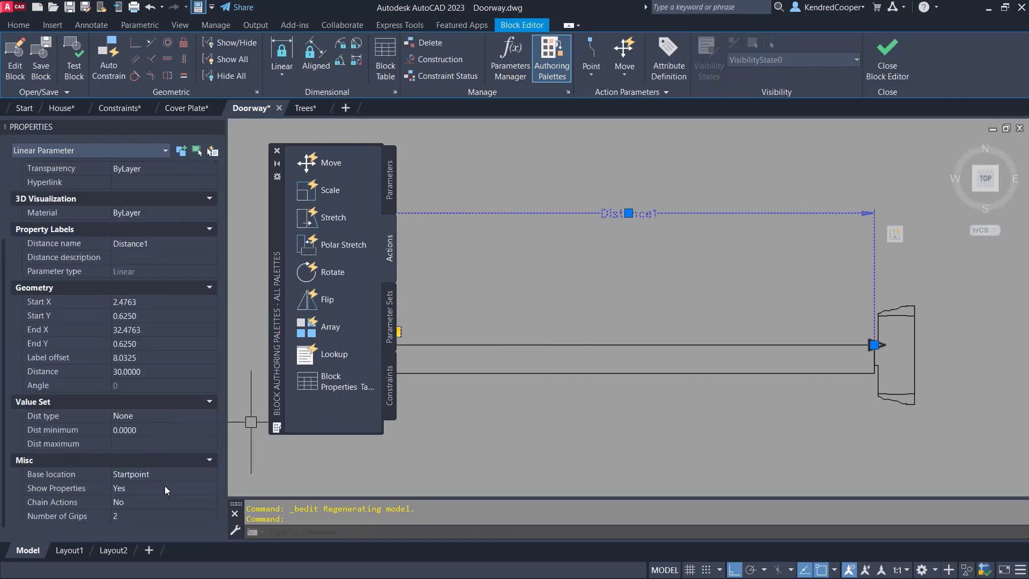
left_click(167, 416)
left_click(166, 450)
left_click(165, 442)
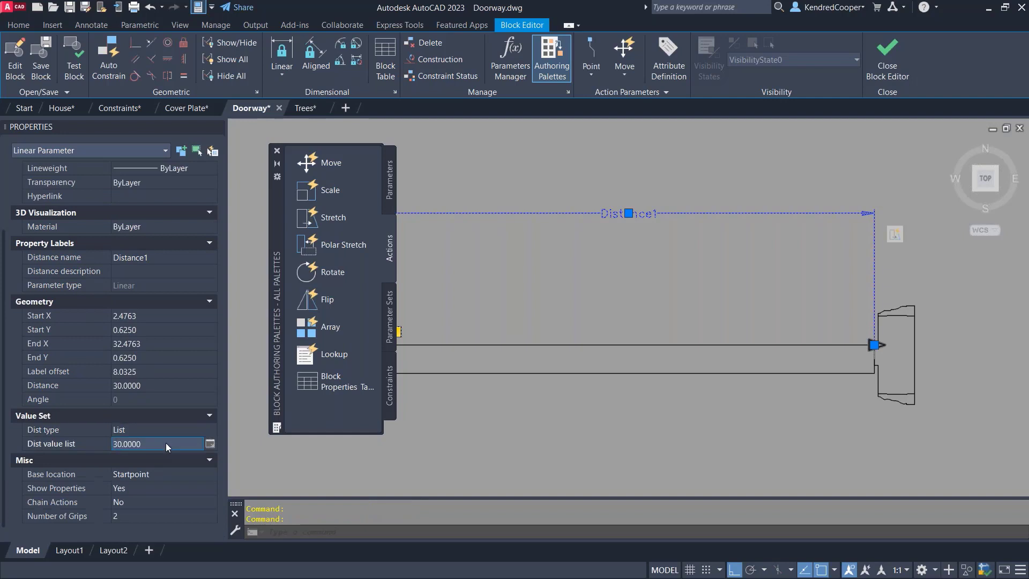
Step: Add 24, 36, 42 and 48 to the Distance1 parameter's list of allowed distances
left_click(210, 444)
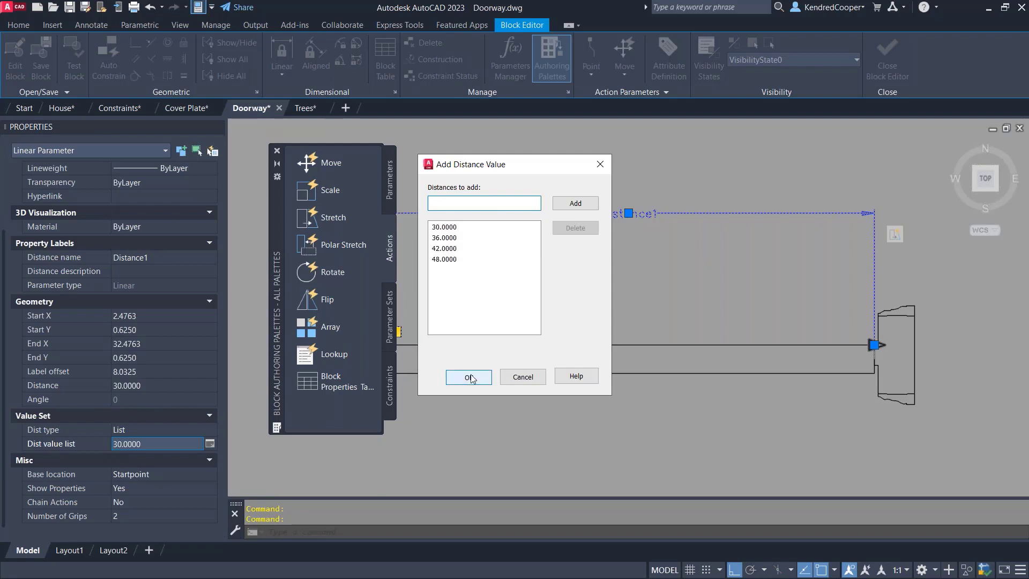
type("4")
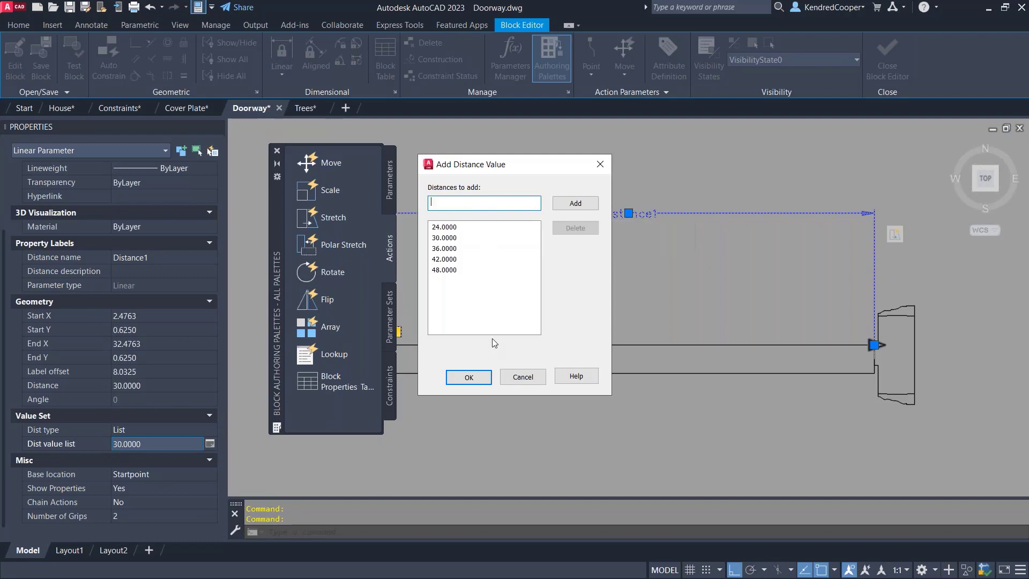
left_click(468, 377)
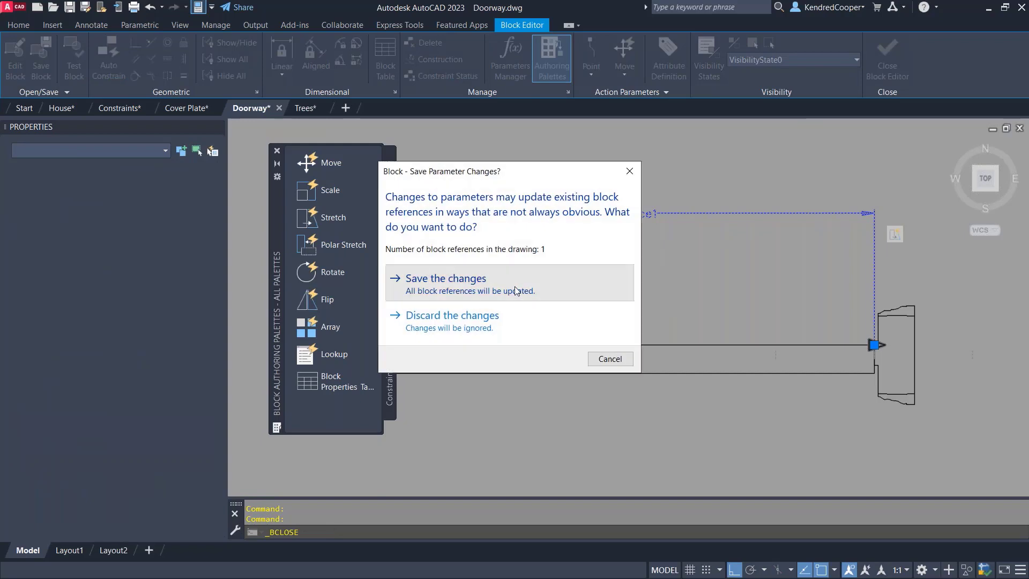
Step: Save the block changes, leaving the block editor, and stretch the door to 48 with its right-hand grip
left_click(516, 289)
left_click(702, 310)
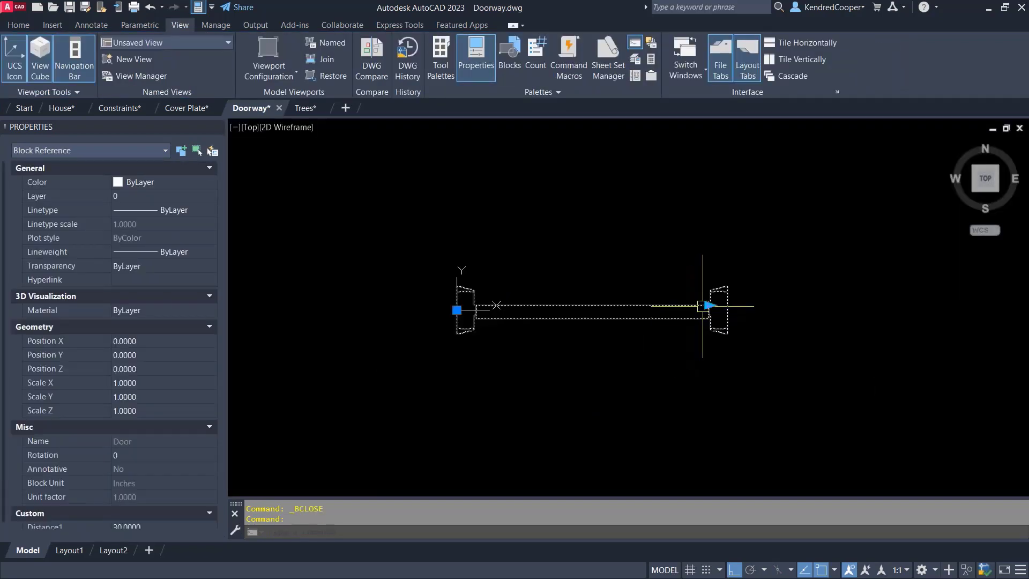
left_click(703, 305)
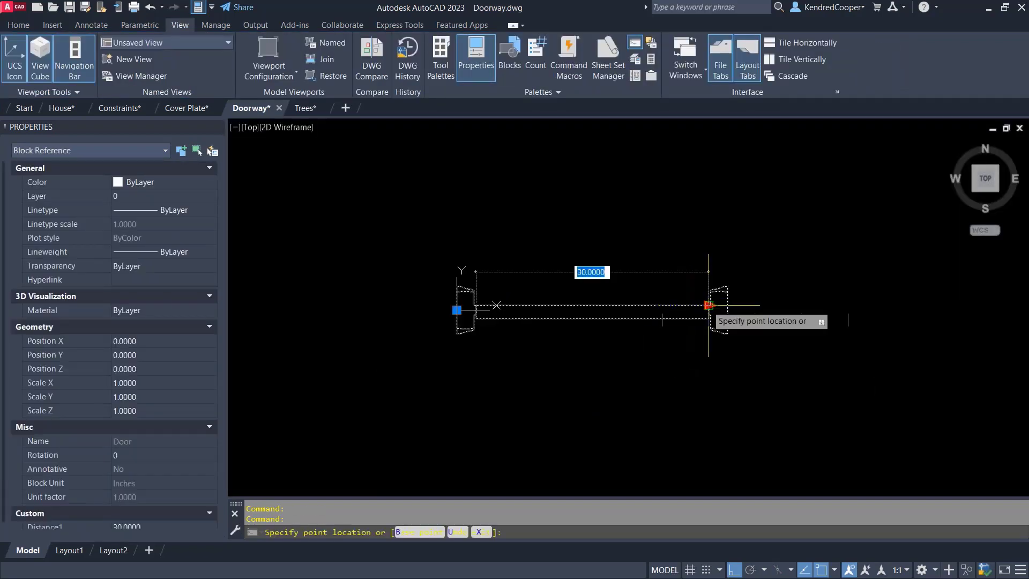
left_click(667, 306)
left_click(663, 306)
left_click(847, 293)
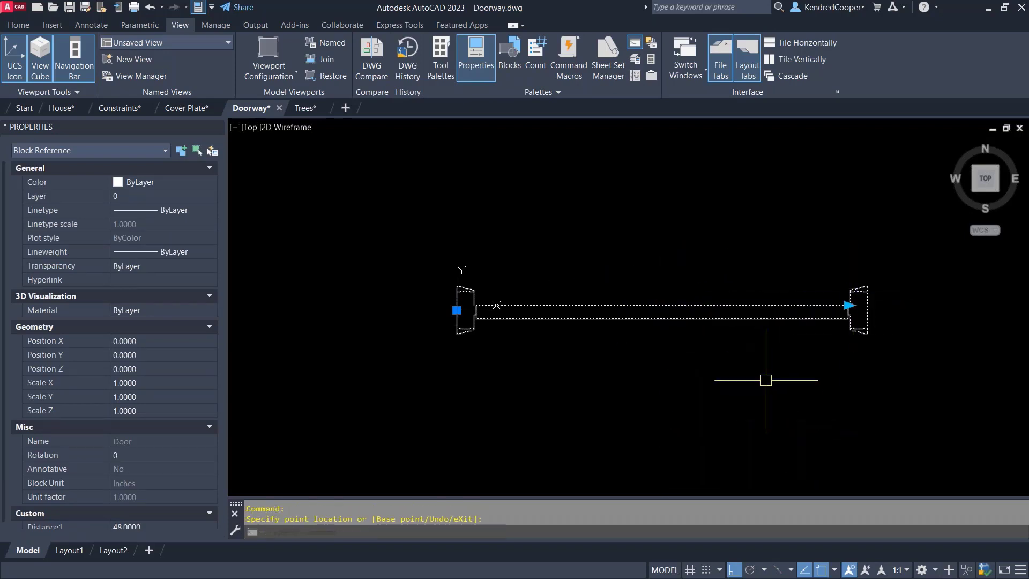
key("Escape")
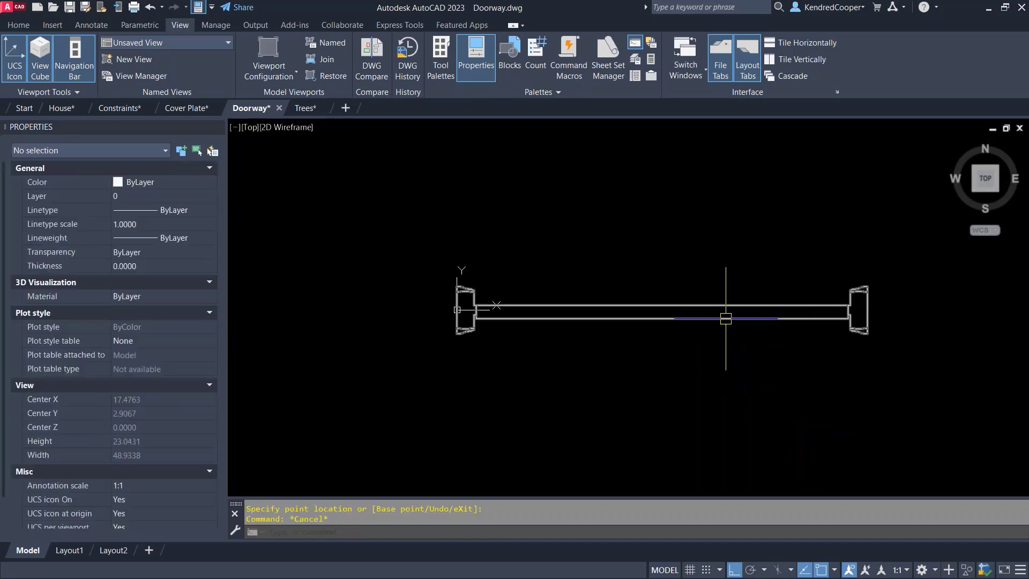
Step: Reopen the Door block in the block editor and place a rotation parameter's base point at the door panel's upper-left corner
left_click(725, 318)
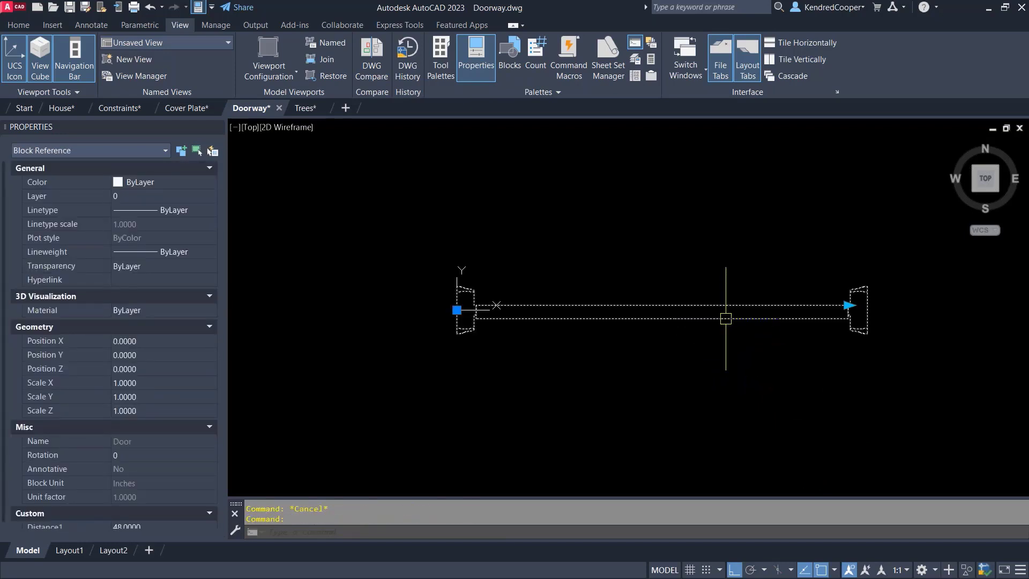
double_click(725, 318)
left_click(489, 370)
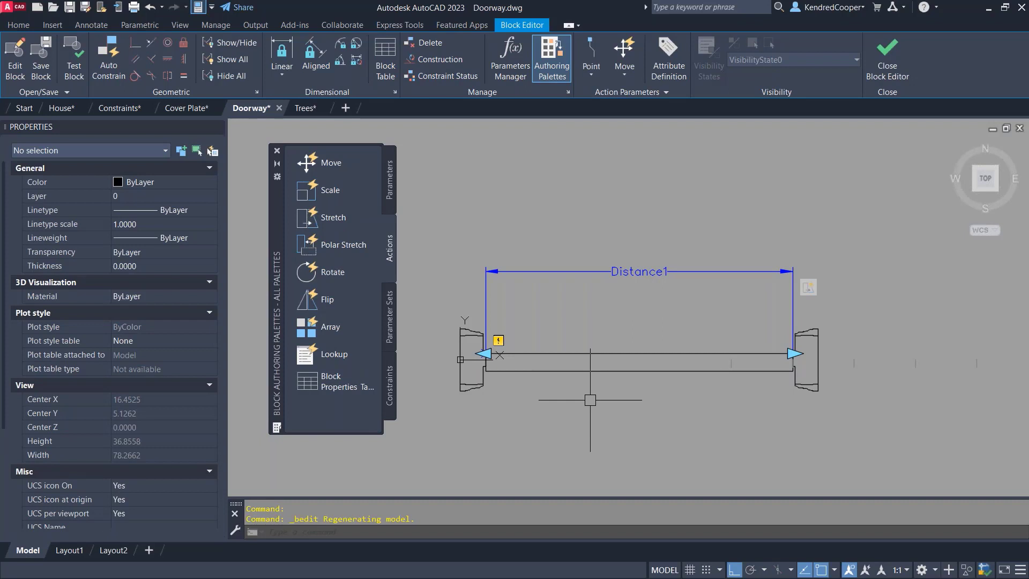
left_click(389, 182)
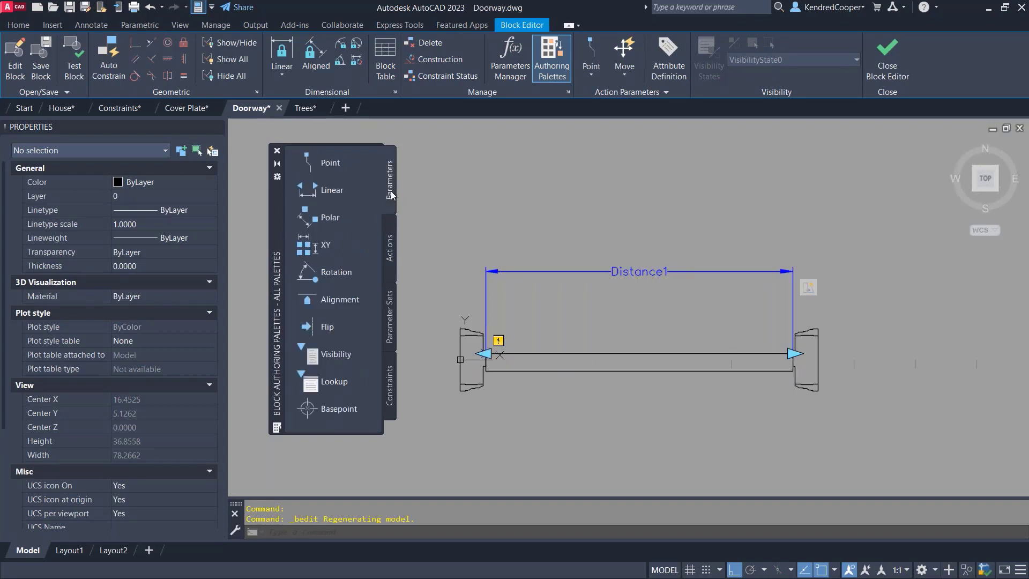
left_click(337, 273)
scroll(478, 353, "up", 5)
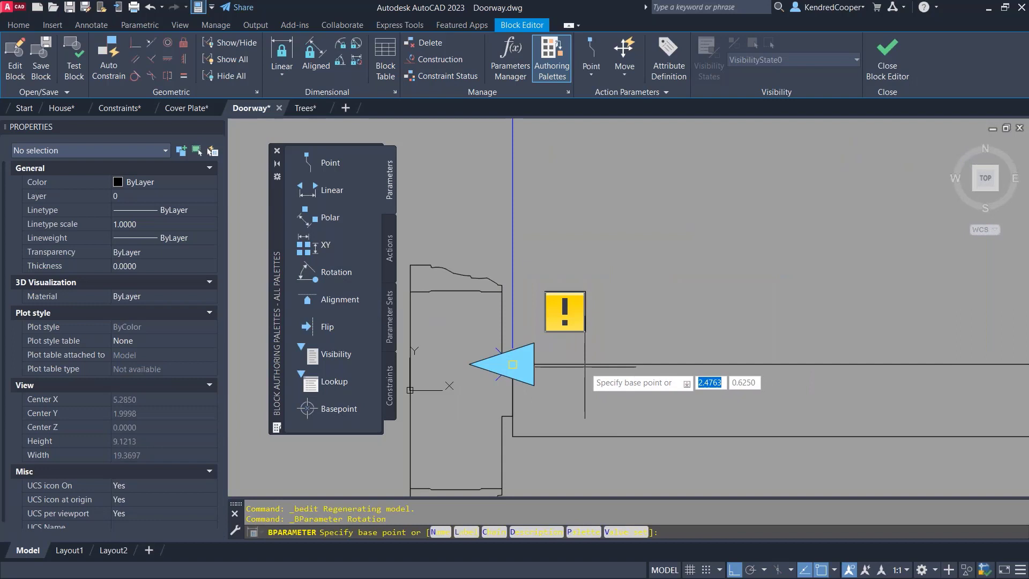
left_click(584, 364)
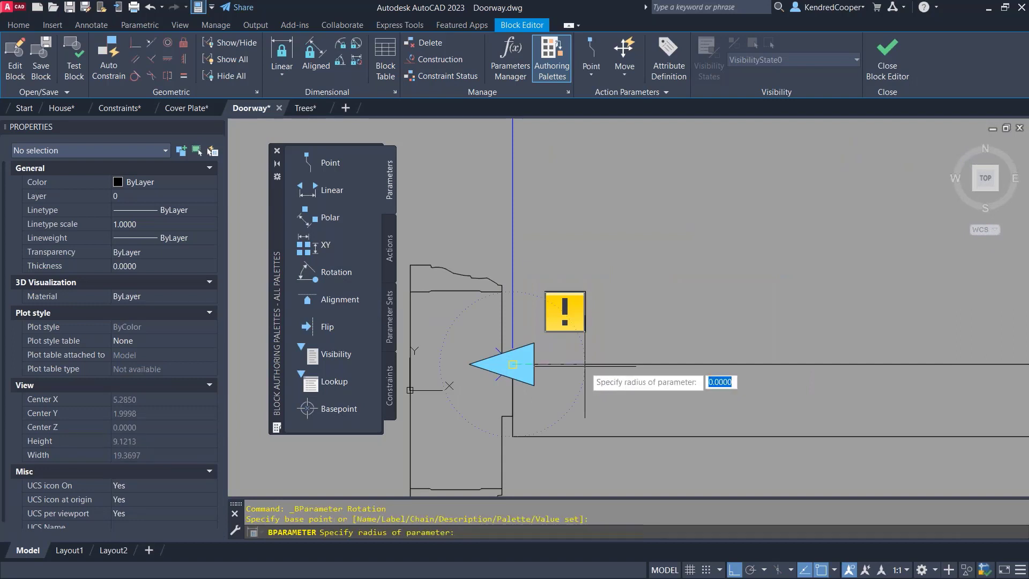
Step: Set the rotation parameter's radius to the midpoint of the panel's upper edge, 15 units, with a default angle of 0
scroll(584, 364, "down", 3)
right_click(723, 337, "shift")
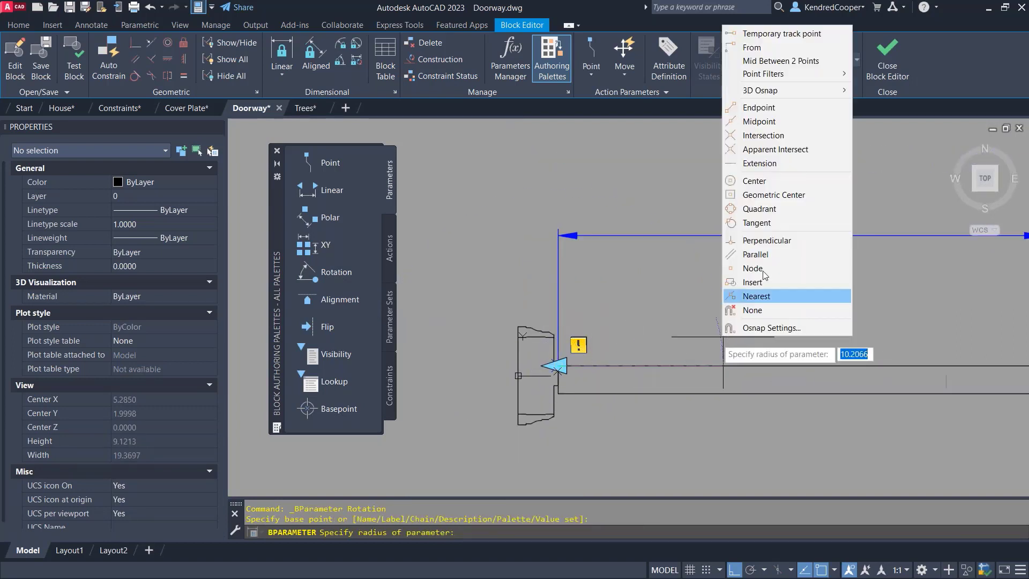
left_click(759, 121)
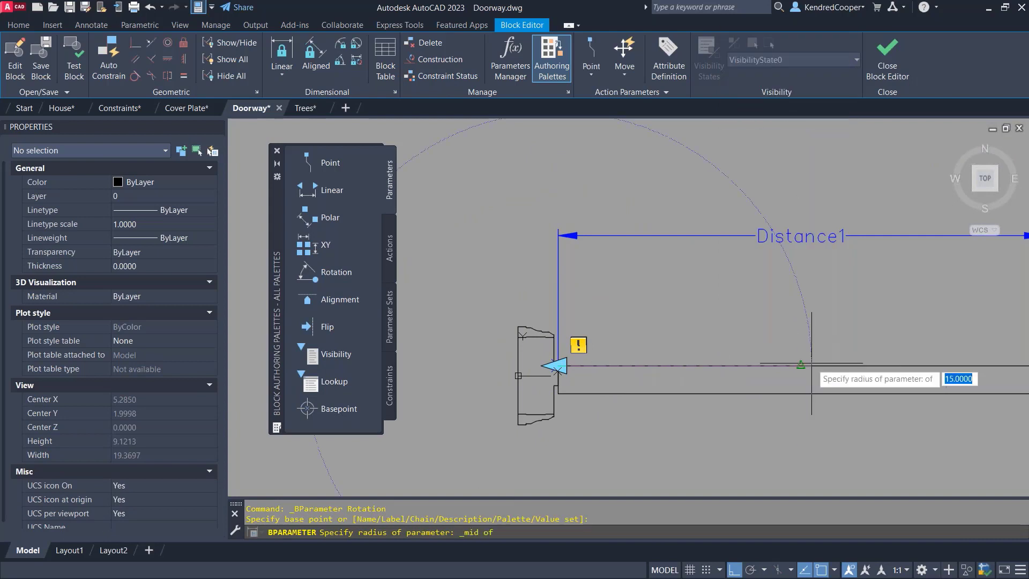
left_click(811, 363)
scroll(828, 364, "down", 2)
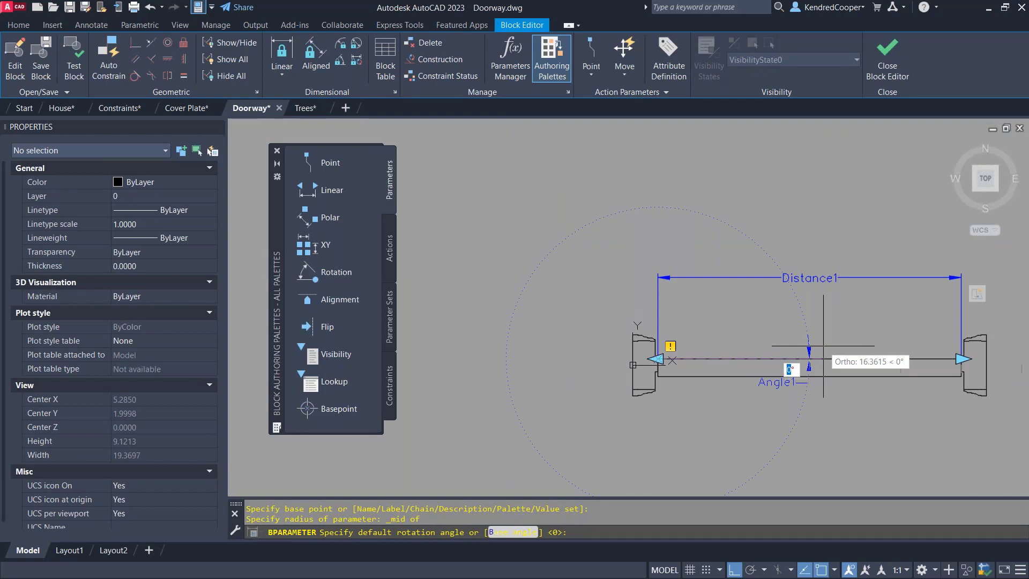
left_click(823, 345)
middle_click_drag(829, 319, 730, 270)
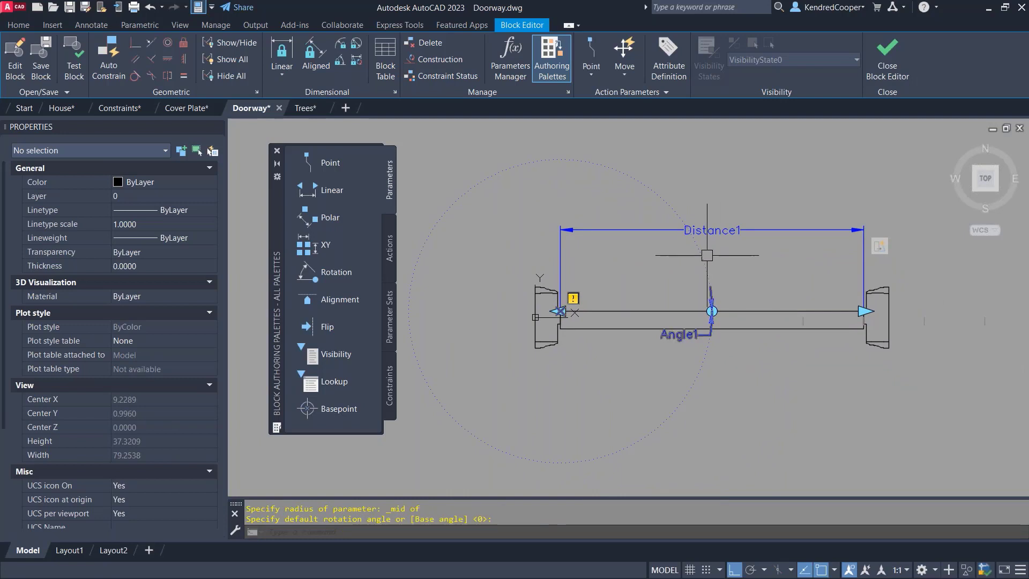
Step: Give the Angle1 rotation parameter an Increment value set with a 15-degree increment, minimum 0 and maximum 90
key("Return")
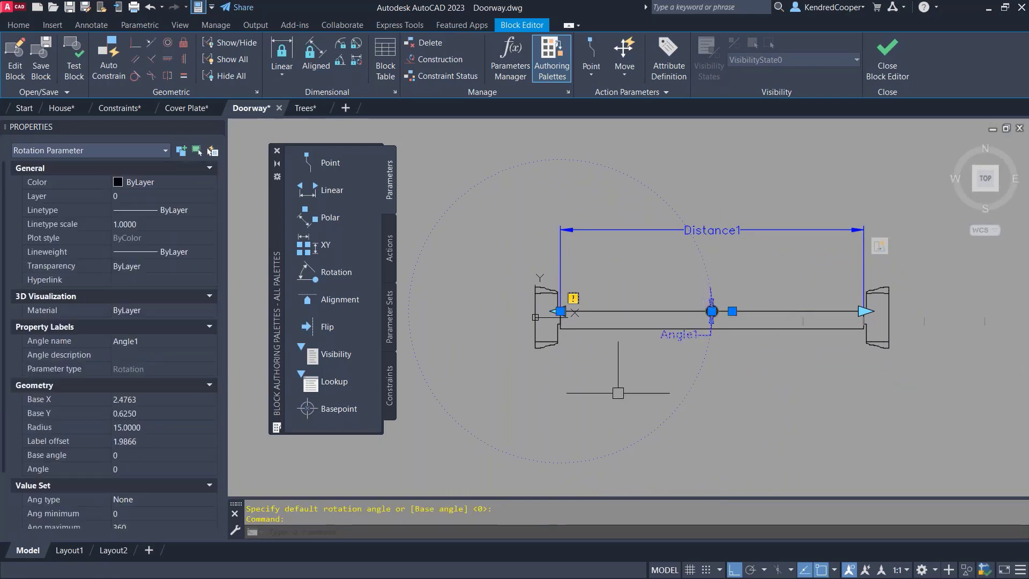
scroll(144, 411, "down", 2)
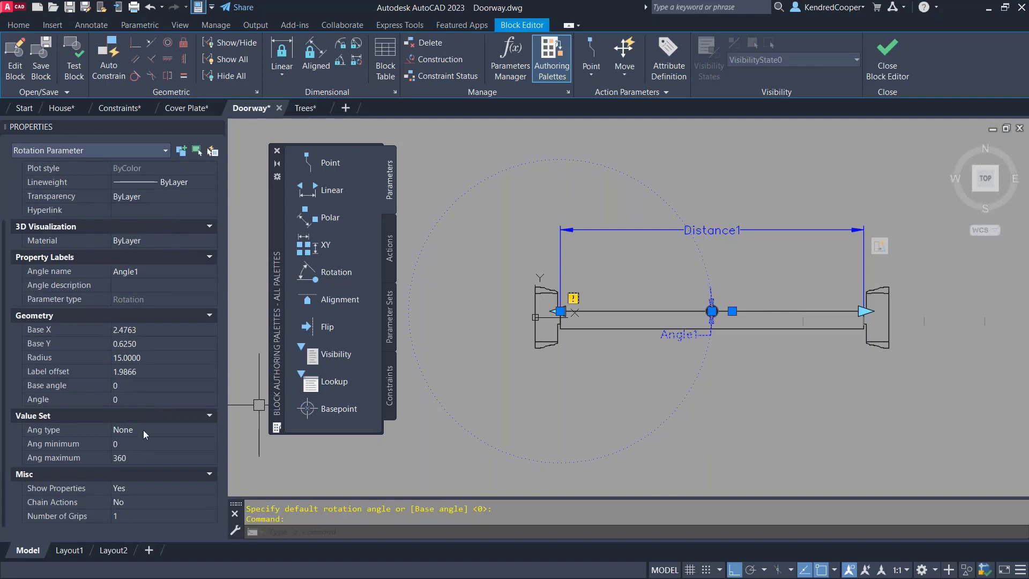
left_click(151, 428)
left_click(156, 429)
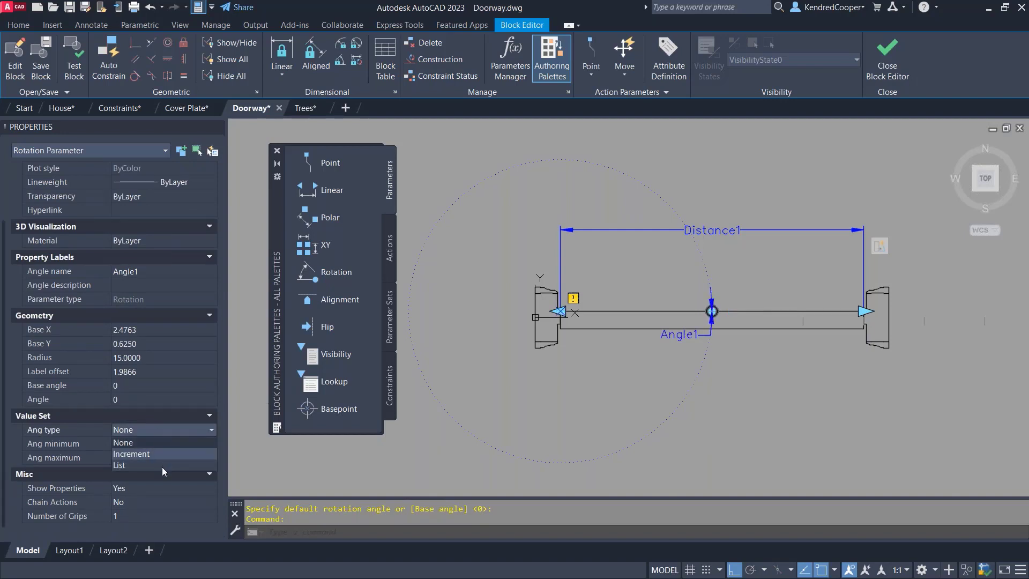
left_click(158, 454)
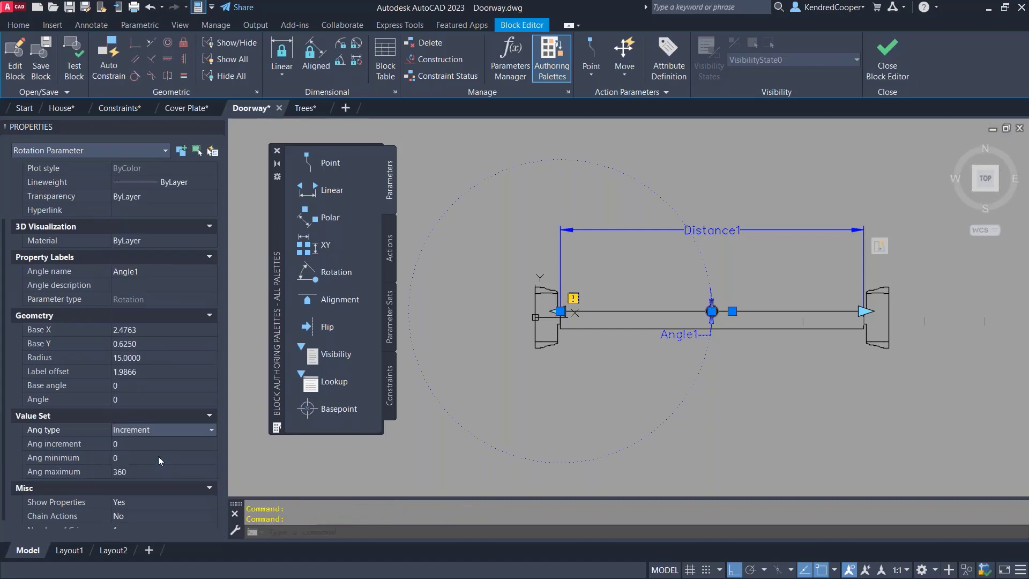
left_click(155, 444)
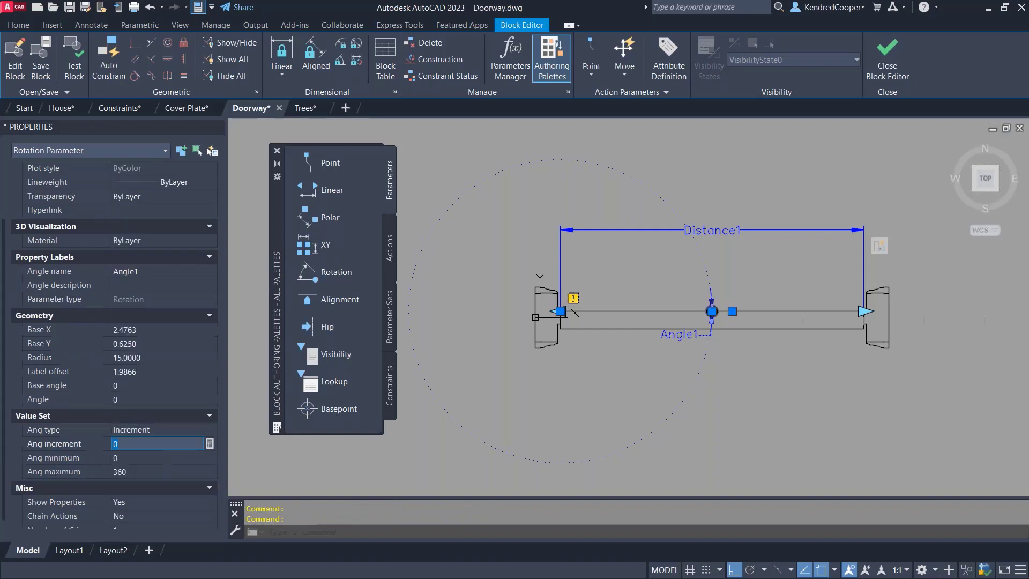
left_click(154, 459)
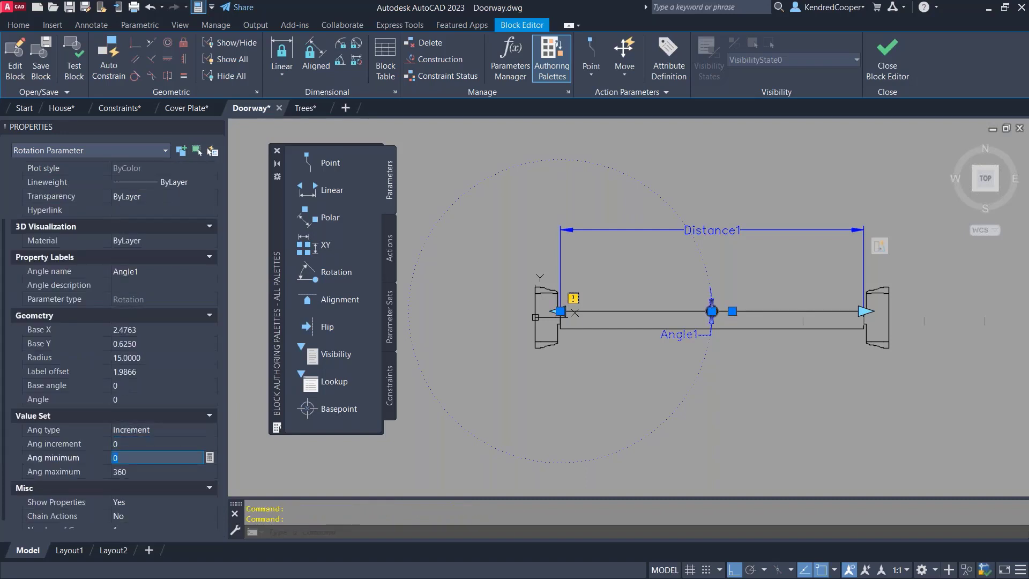
left_click(155, 471)
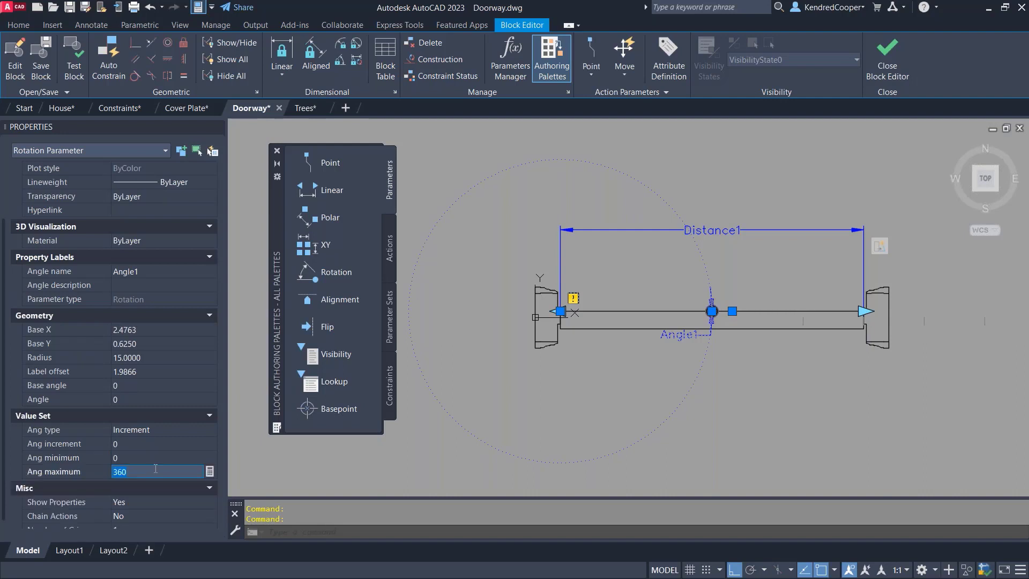
left_click(143, 445)
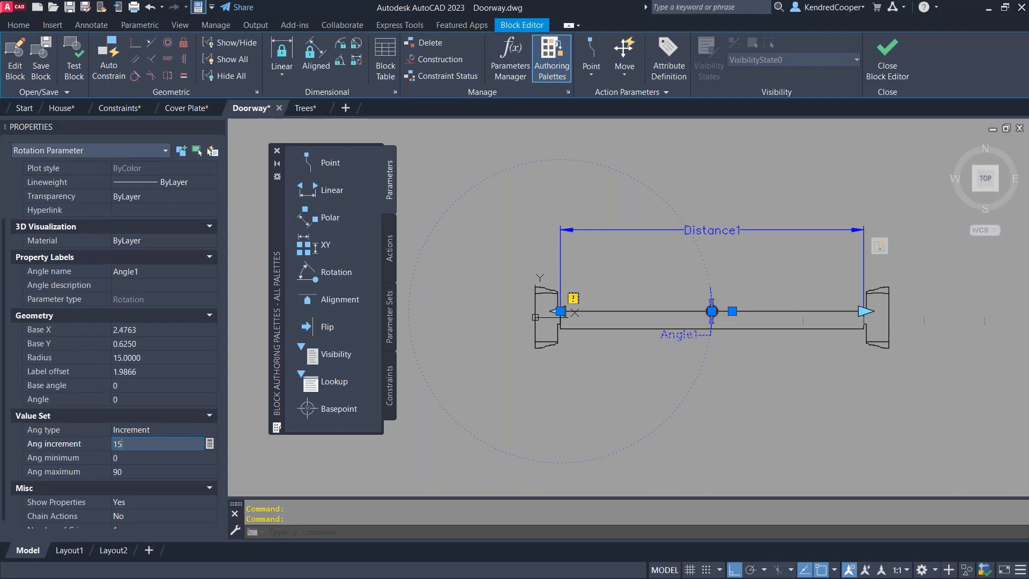
key("Return")
left_click(750, 352)
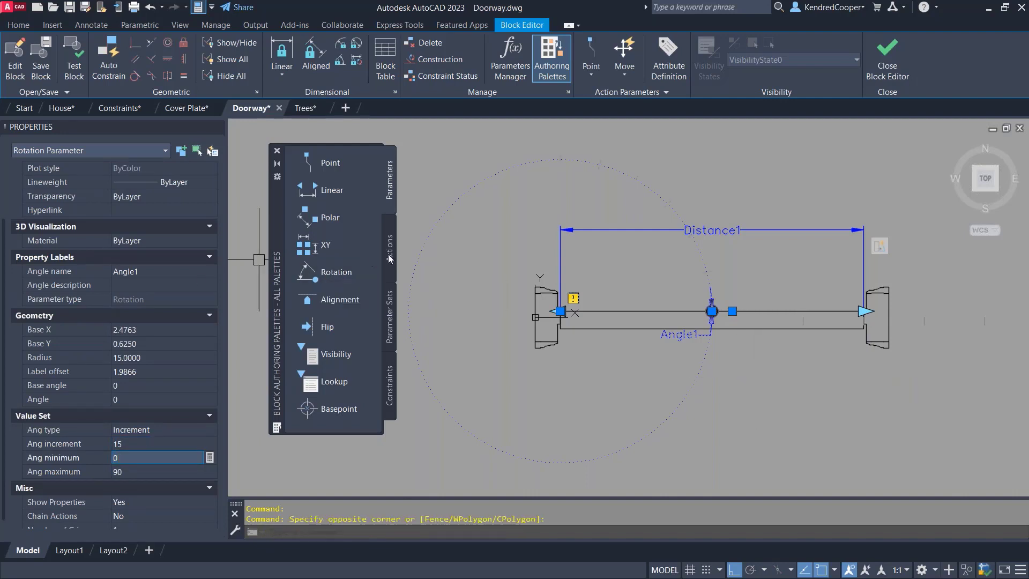
Step: Assign a Rotate action to the Angle1 parameter, with the door panel as its selection set
left_click(390, 252)
left_click(325, 276)
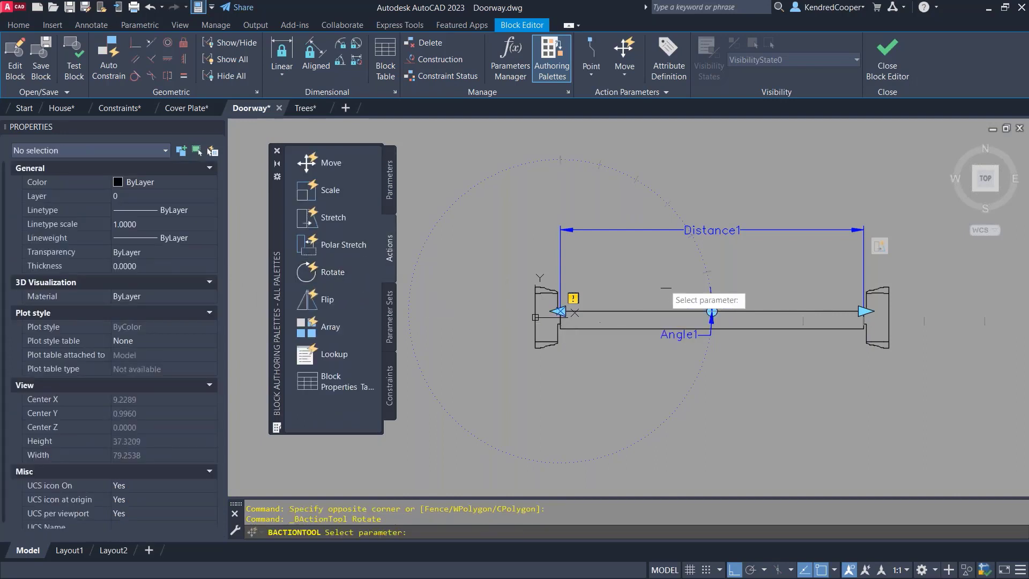
left_click(699, 260)
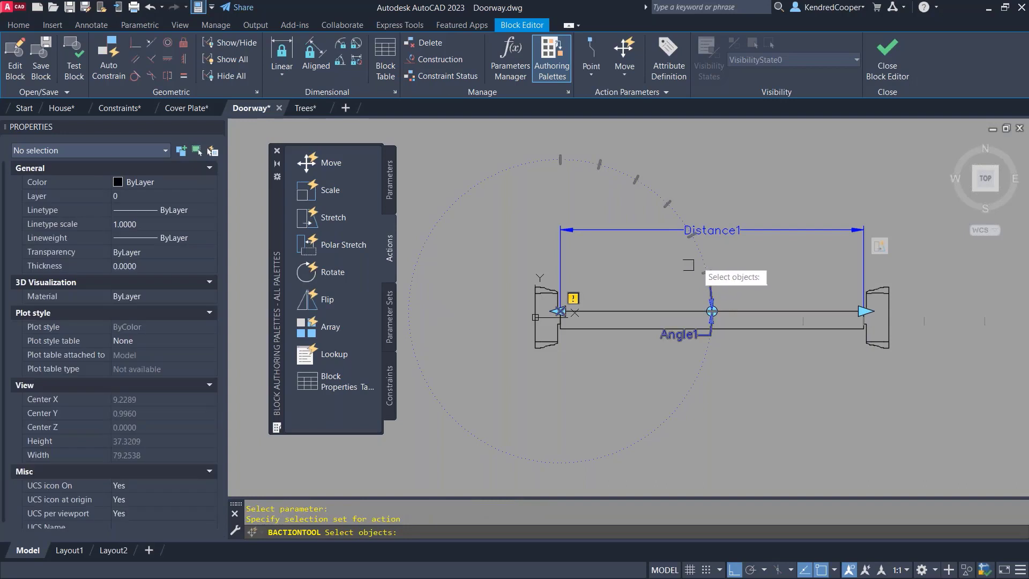
left_click(632, 309)
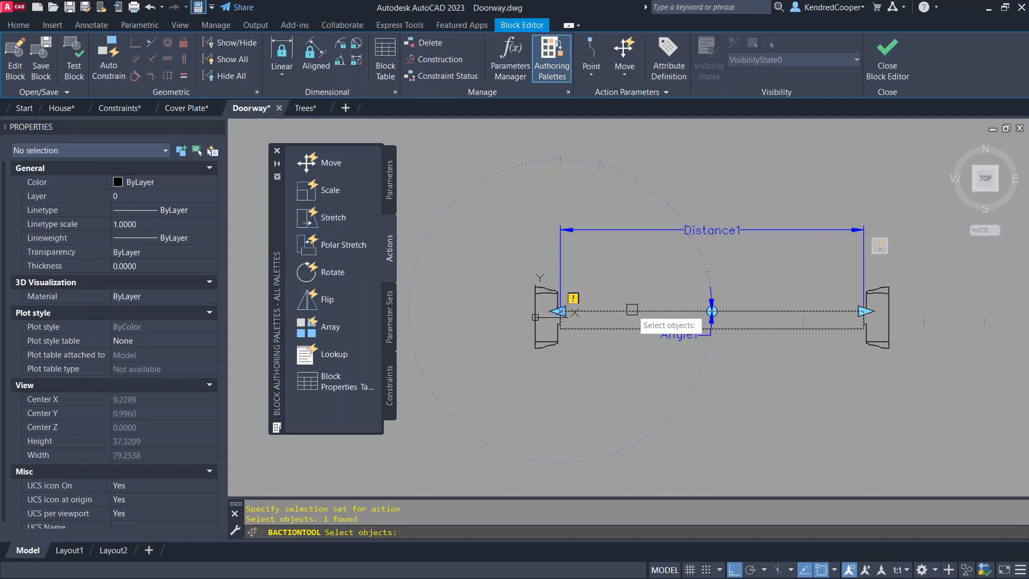
key("Return")
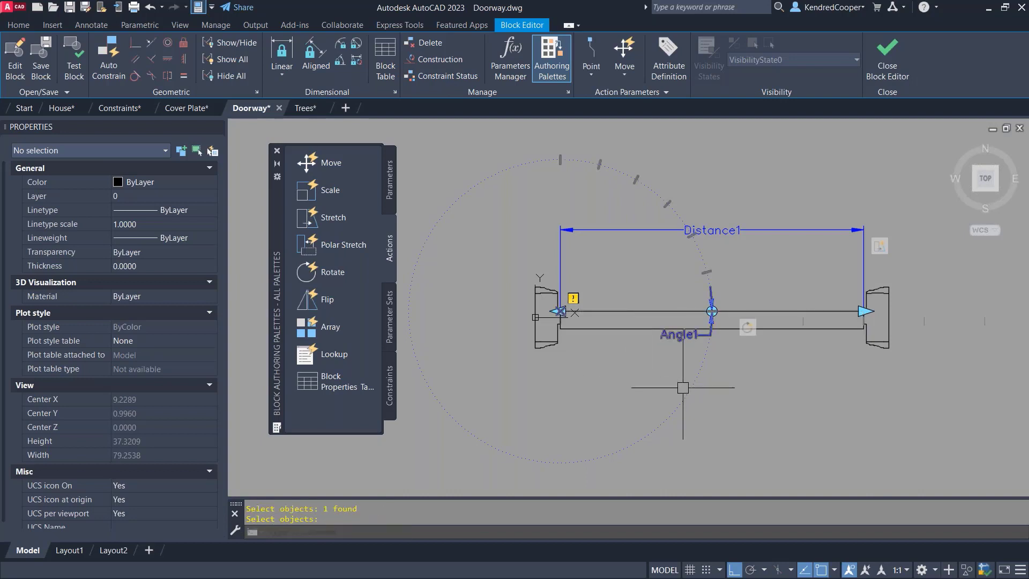
Step: Save the Door block's parameter changes, leave the block editor and select the door
left_click(887, 59)
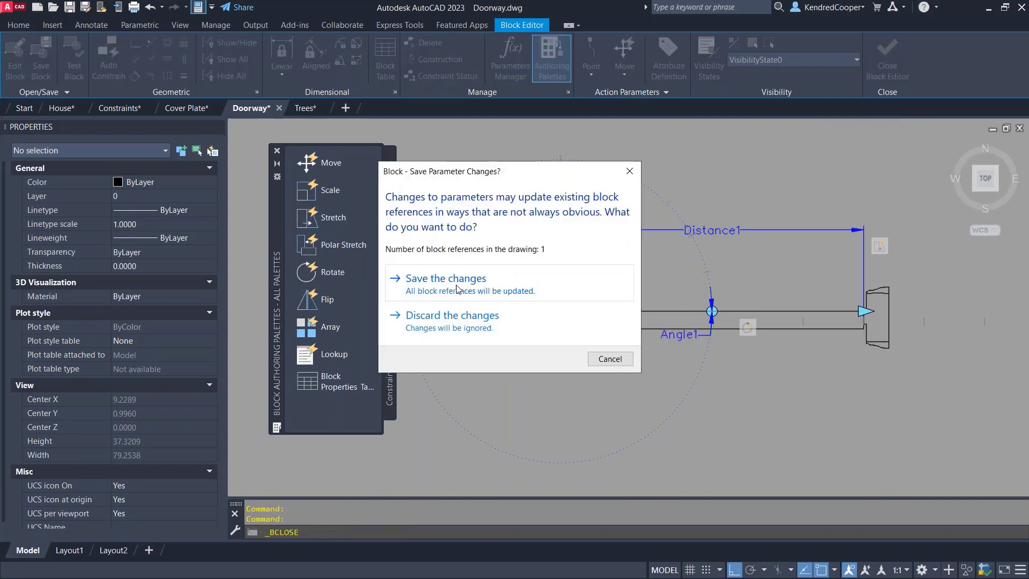
left_click(464, 286)
left_click(573, 304)
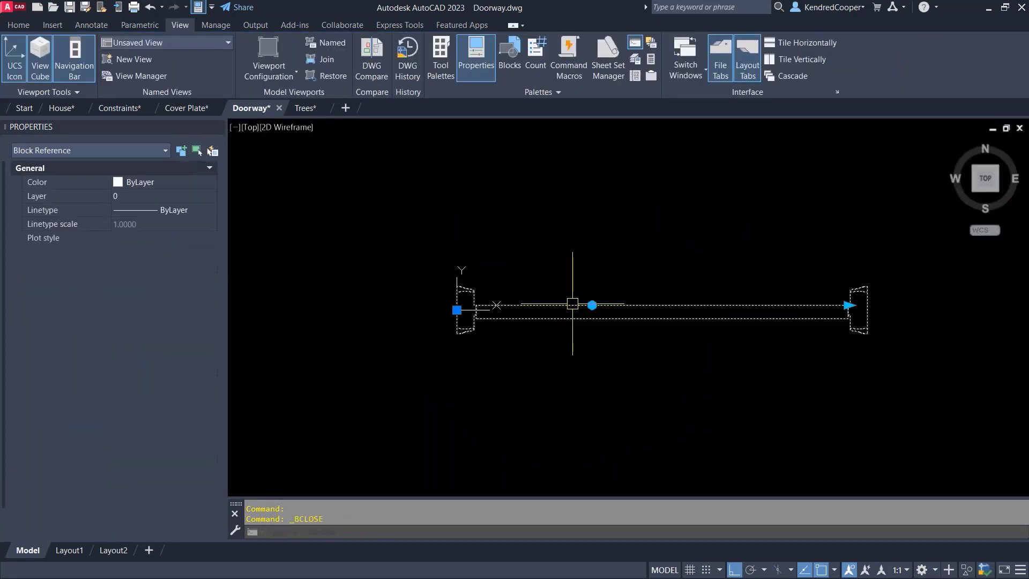
Step: Swing the door panel open to the second 15-degree increment with ortho off, and undo the rotation
key("F8")
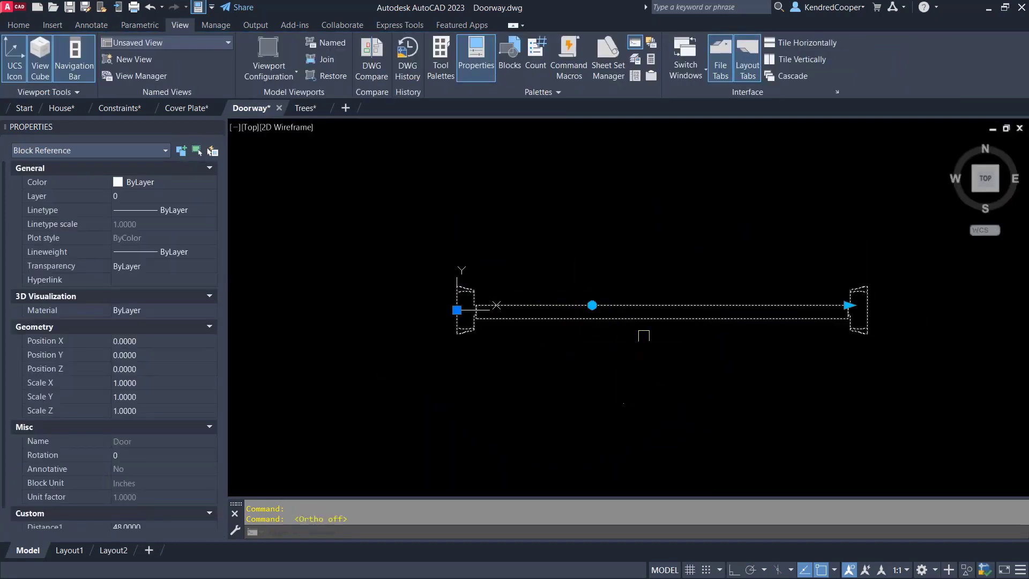
left_click(592, 304)
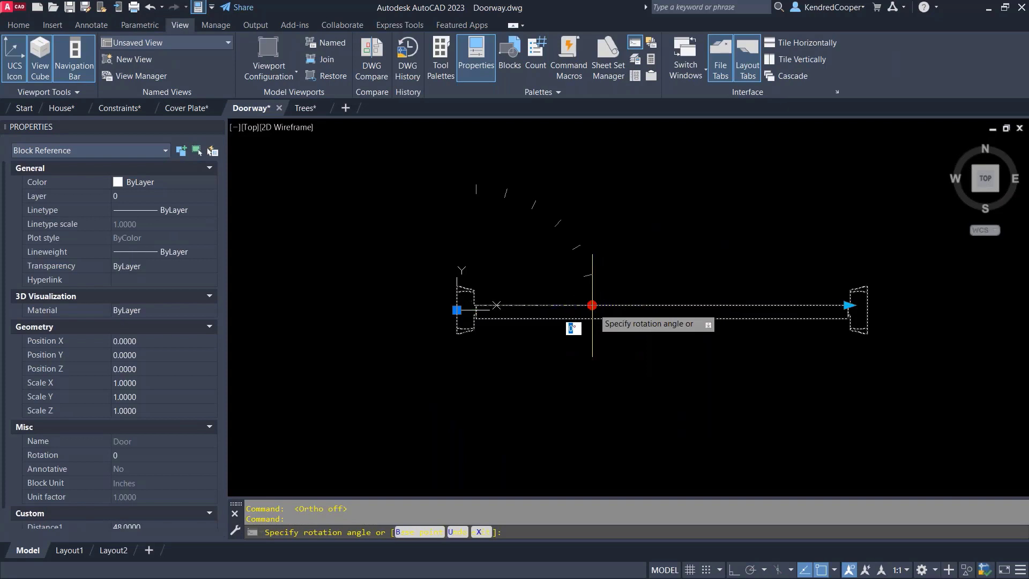
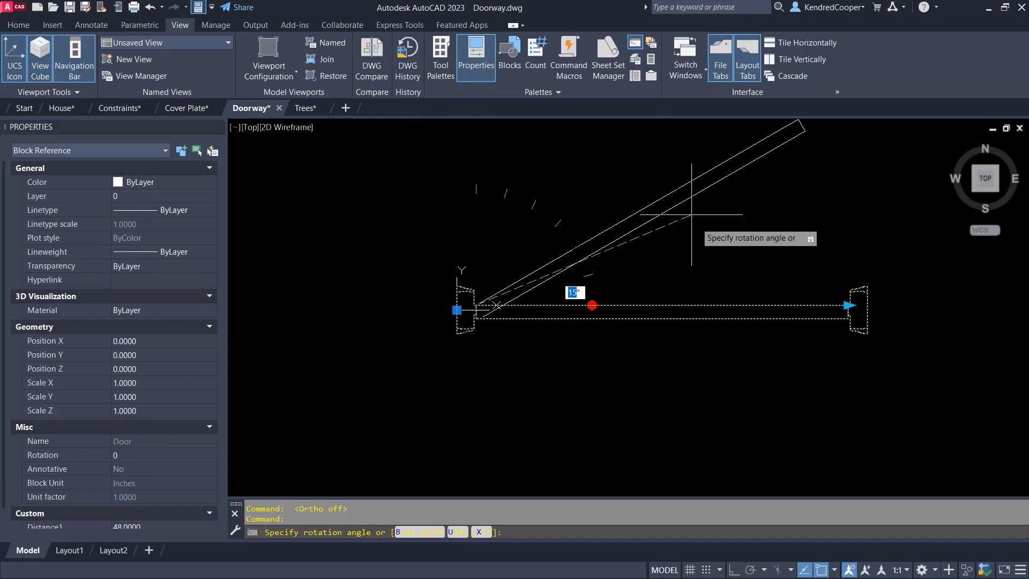
left_click(680, 199)
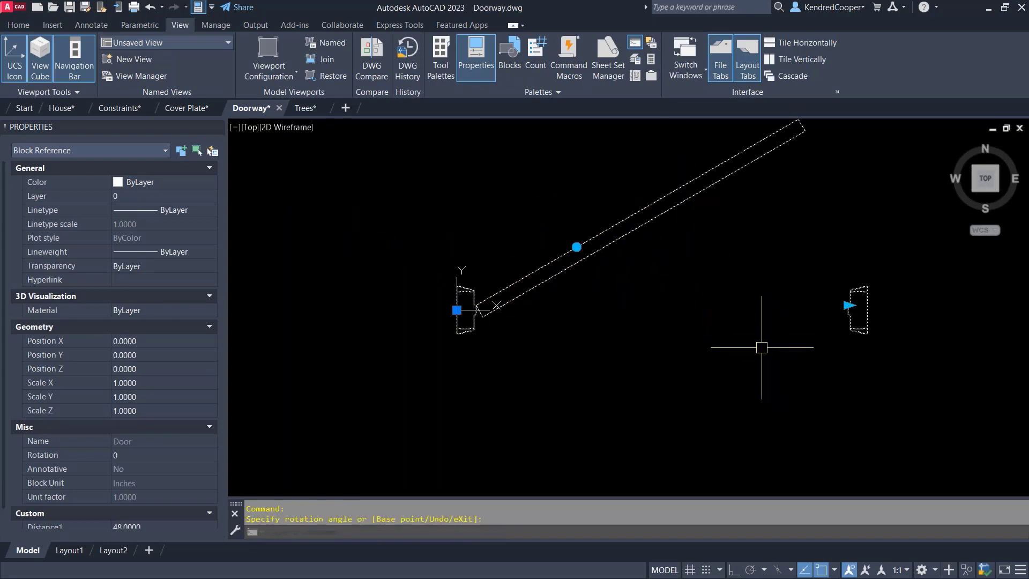
key("ctrl+z")
key("Escape")
Step: Open the Door block for editing and start an alignment parameter based at the upper endpoint on the left trim's outer edge
double_click(682, 317)
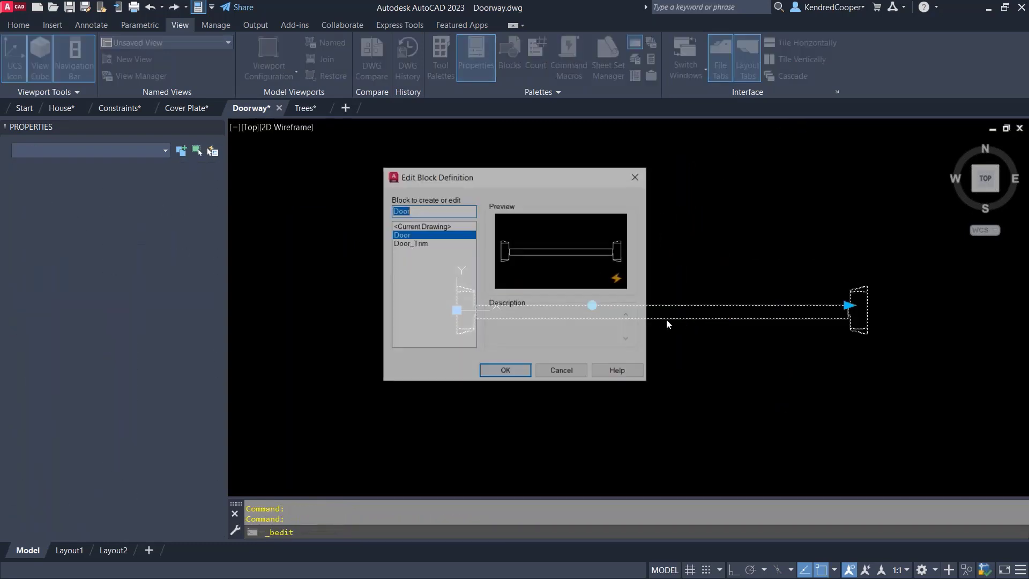
left_click(503, 374)
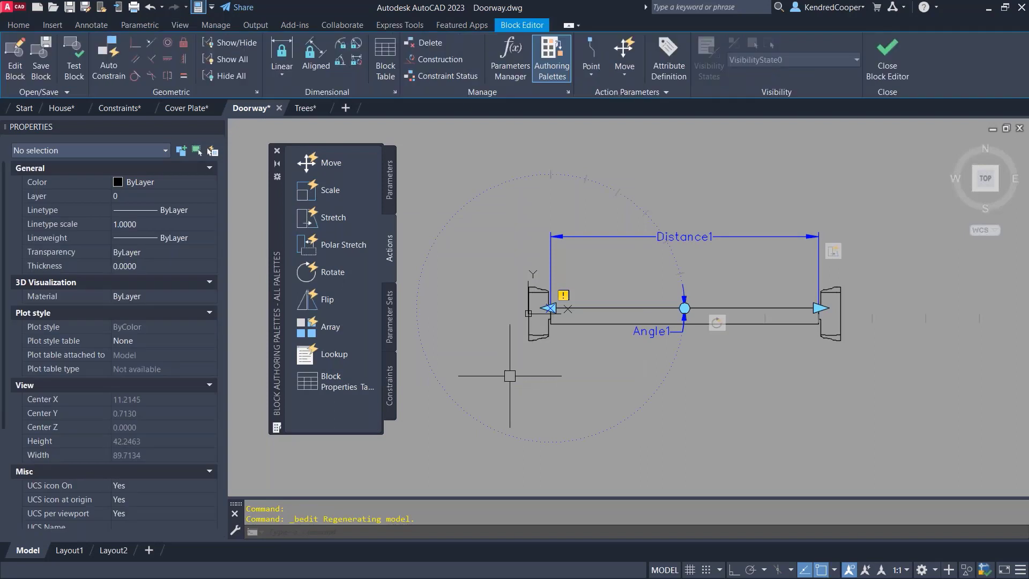
left_click(386, 188)
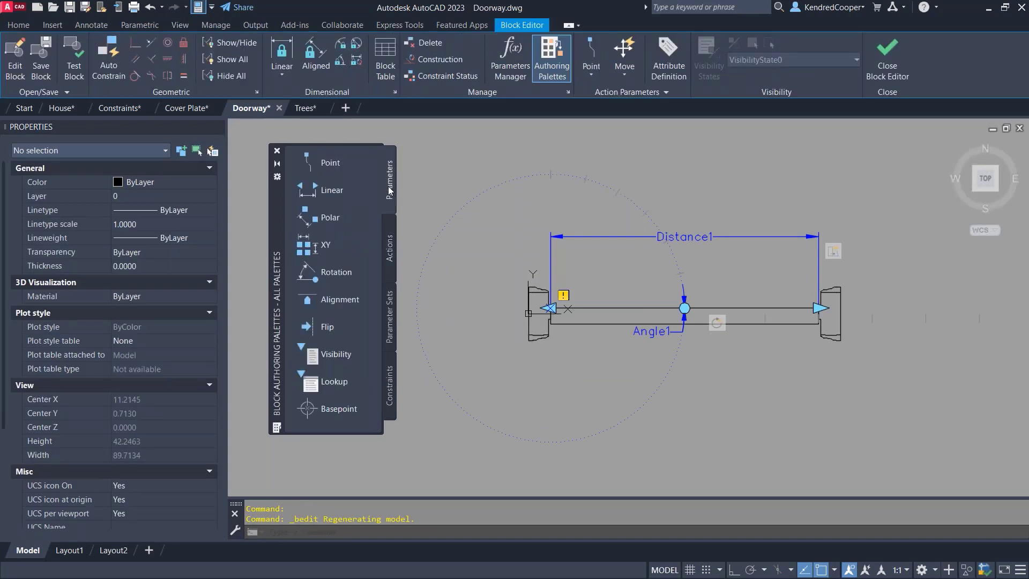
left_click(328, 304)
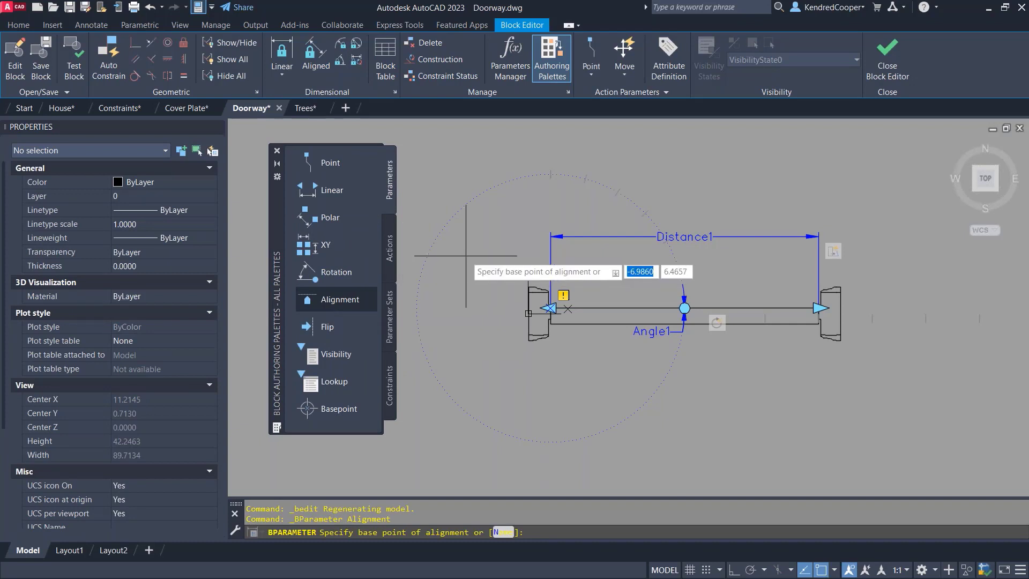
scroll(531, 284, "up", 6)
scroll(553, 370, "up", 4)
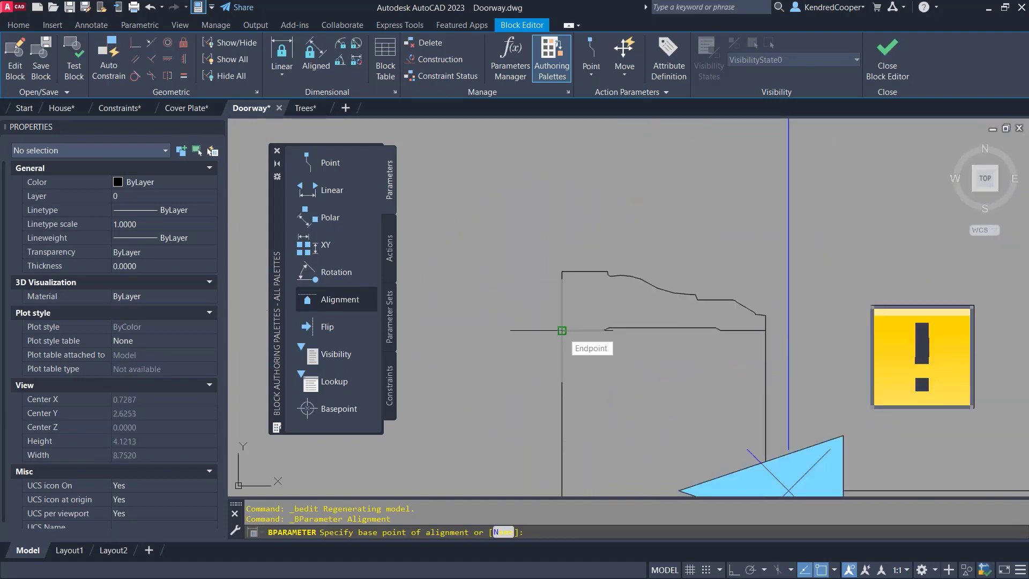
left_click(561, 330)
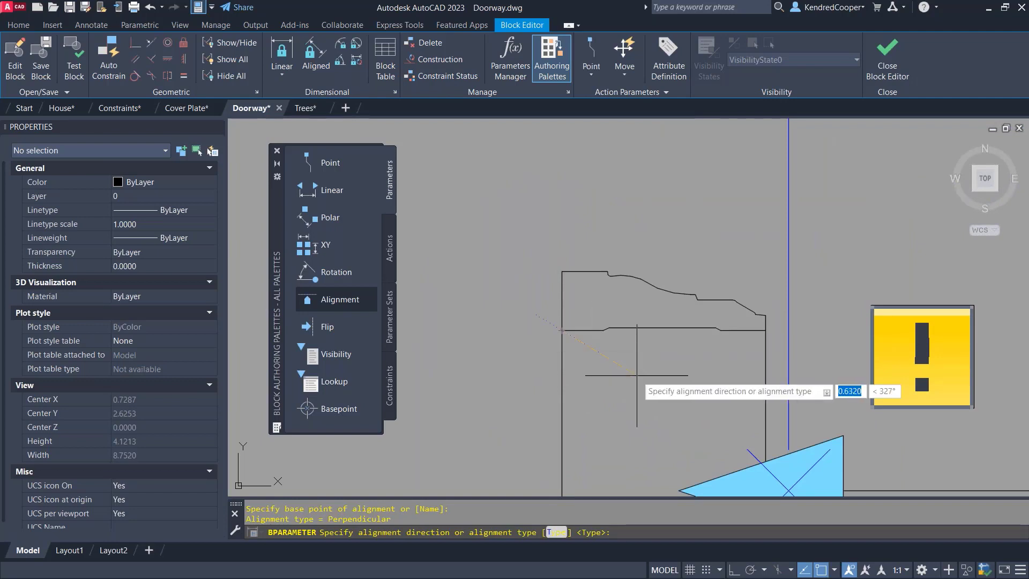
Step: Set the alignment parameter's direction horizontally toward the opposite trim with ortho on, keeping the Perpendicular type
scroll(646, 382, "down", 4)
middle_click_drag(708, 394, 501, 204)
scroll(500, 207, "down", 2)
middle_click_drag(635, 225, 684, 328)
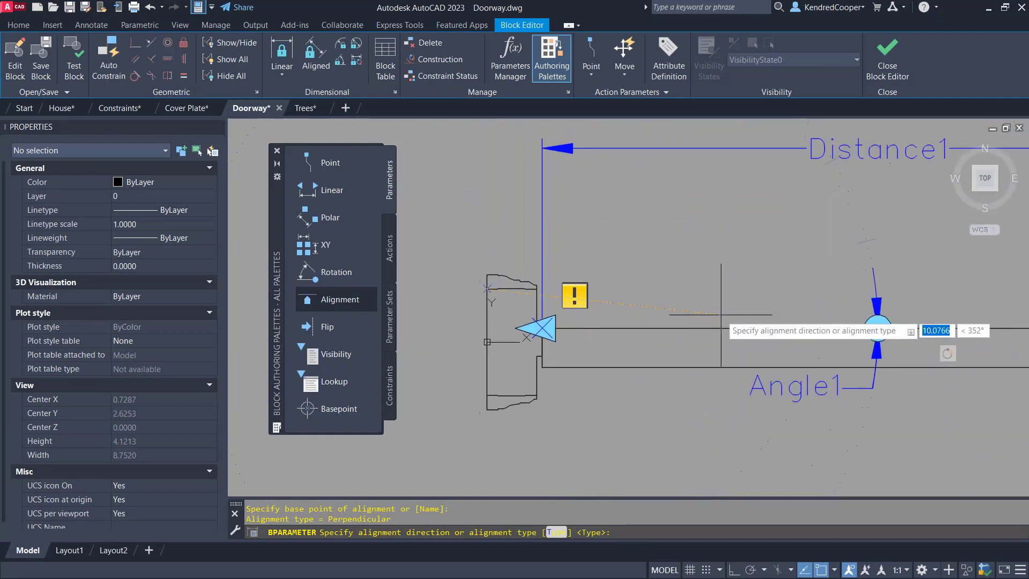
key("F8")
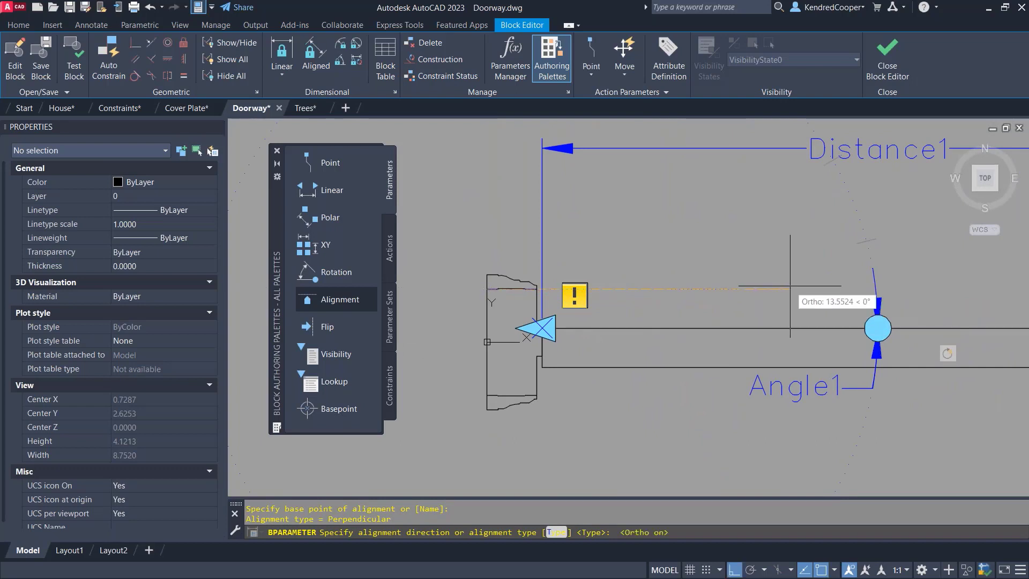
scroll(810, 284, "down", 2)
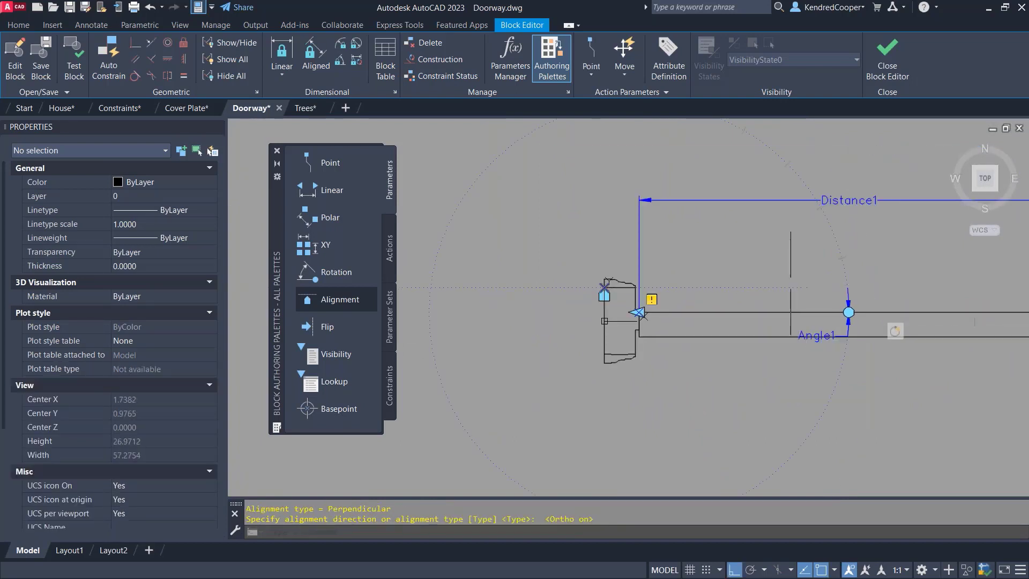
middle_click_drag(810, 284, 731, 282)
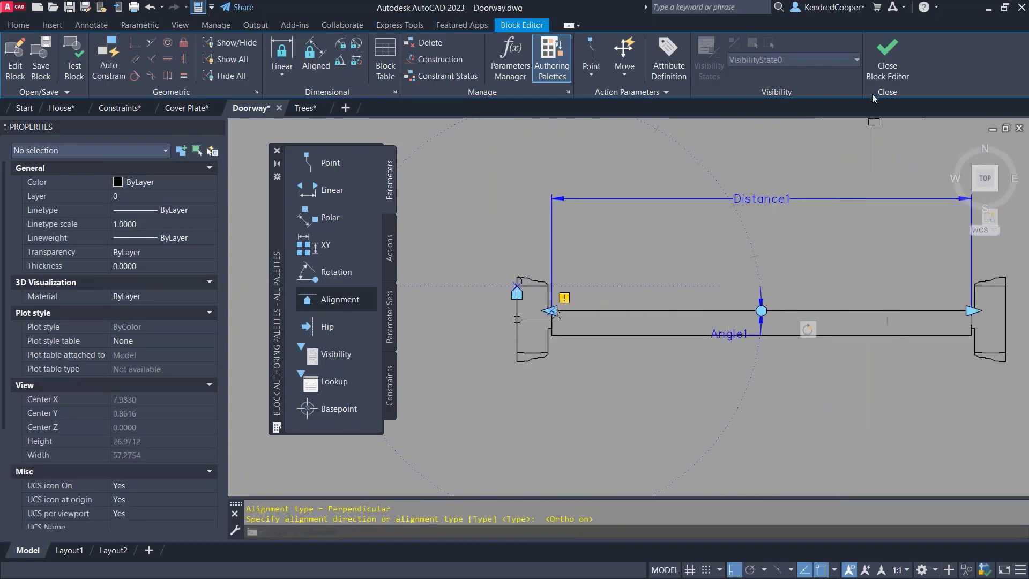
Step: Close the block editor, saving the Door block's parameter changes
left_click(887, 56)
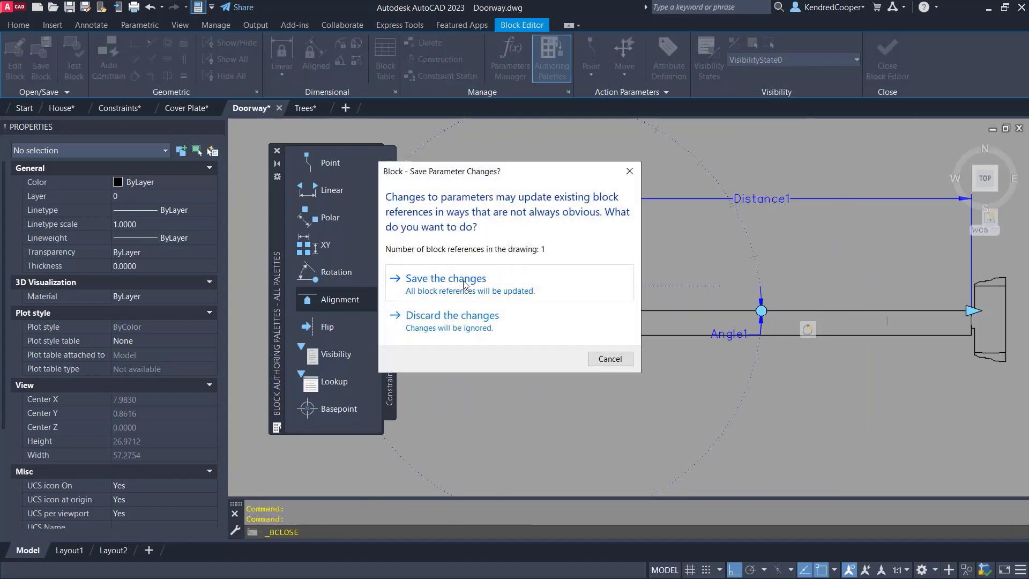
left_click(464, 284)
scroll(670, 316, "down", 3)
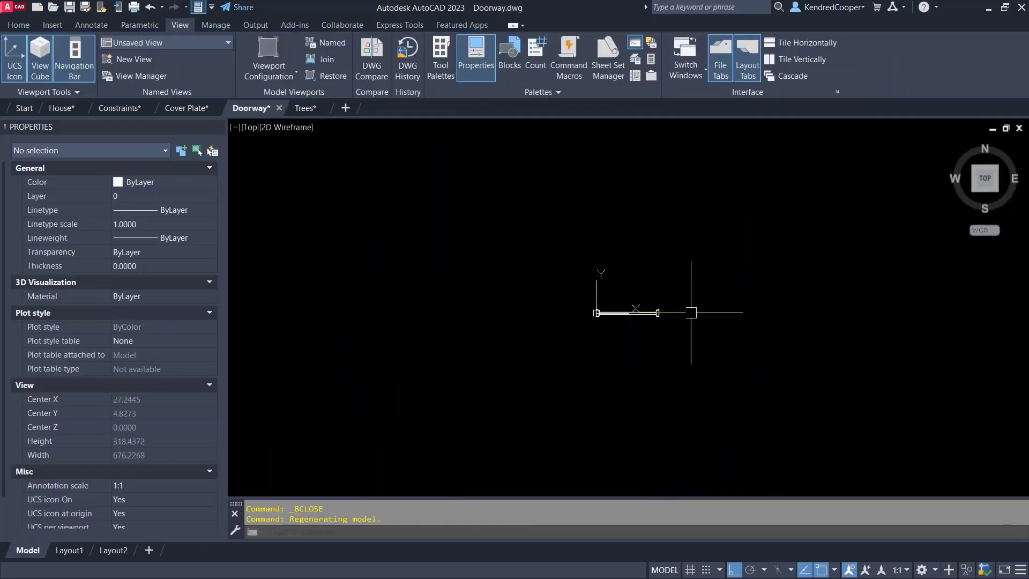
Step: Draw three connected lines around the door: a vertical one to its right, a diagonal up to the left, and a horizontal above it
type("l")
key("Return")
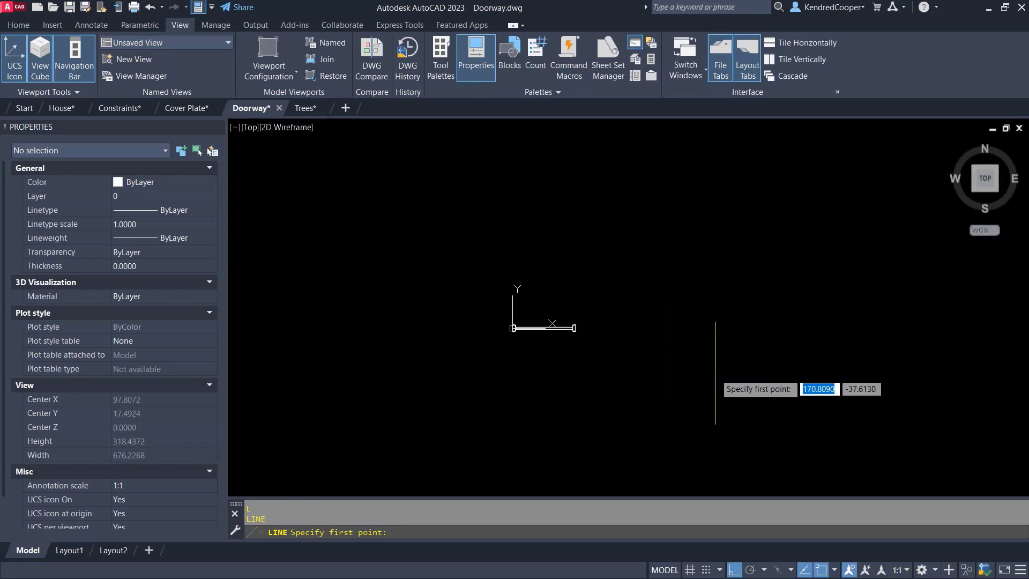
left_click(715, 374)
left_click(720, 266)
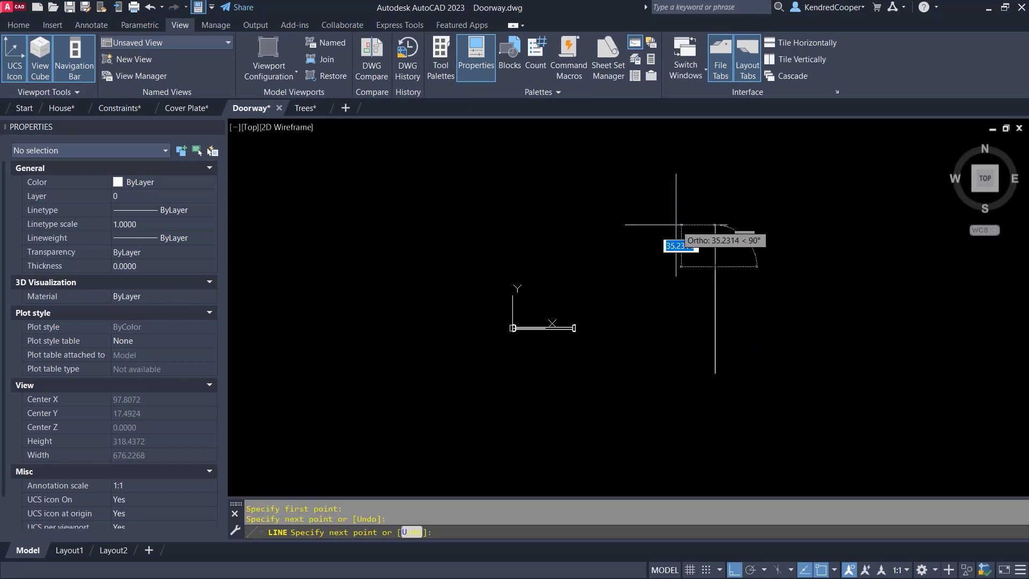
key("F8")
left_click(598, 176)
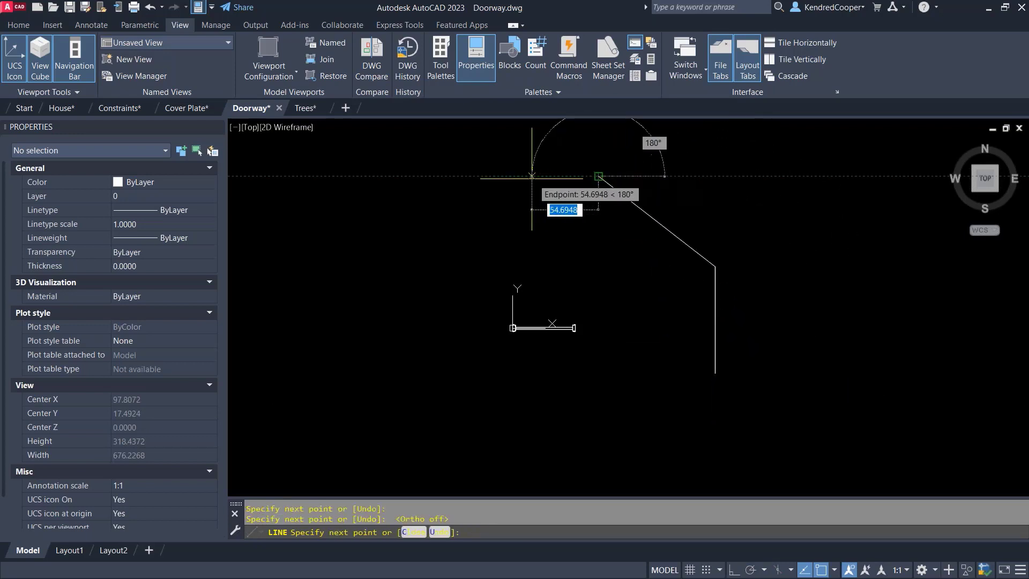
left_click(432, 176)
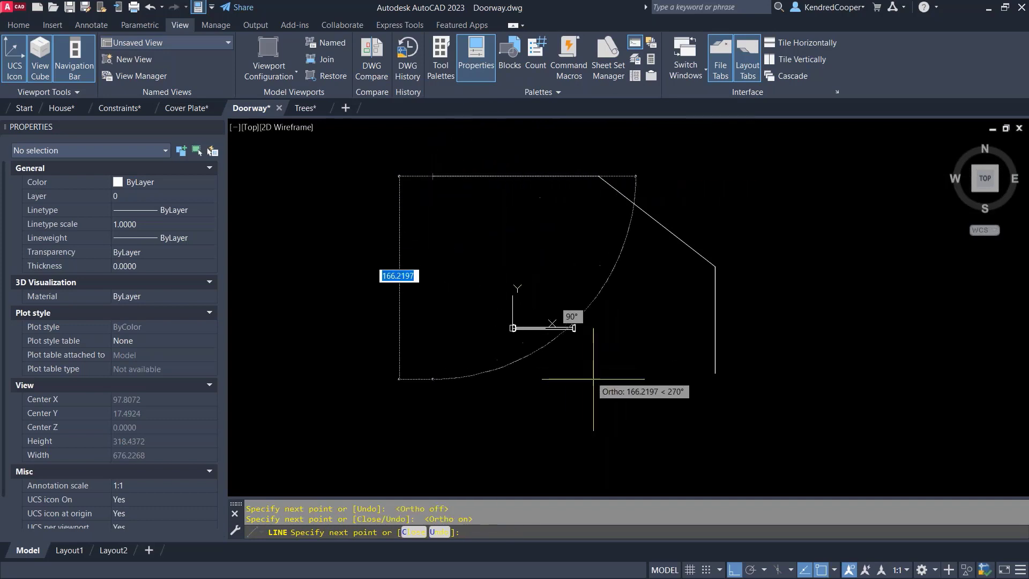
key("Escape")
key("Escape")
Step: Select the Door block and shorten its width to 30 with the stretch grip
middle_click_drag(570, 354, 558, 373)
left_click(522, 348)
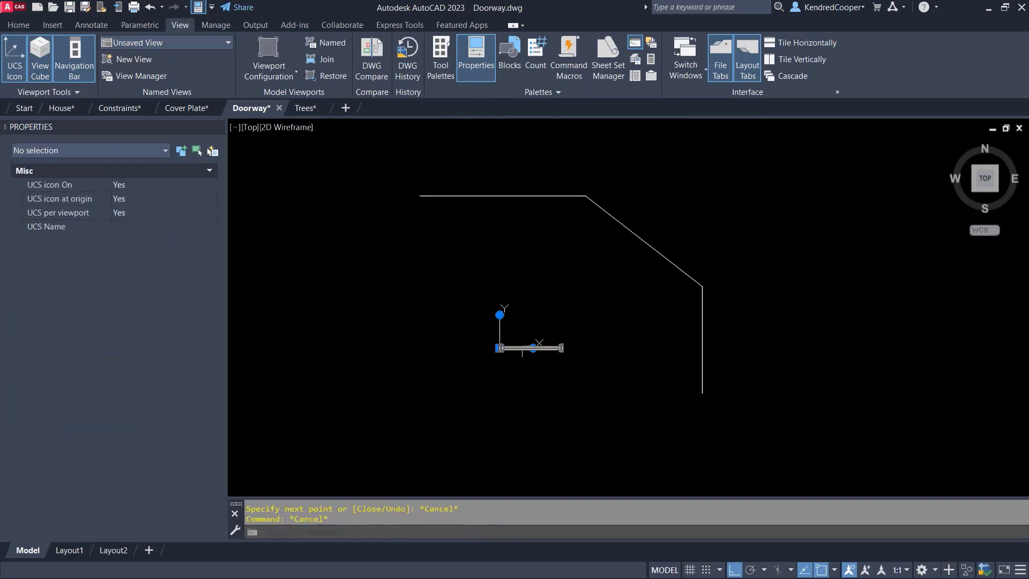
key("Escape")
left_click(527, 349)
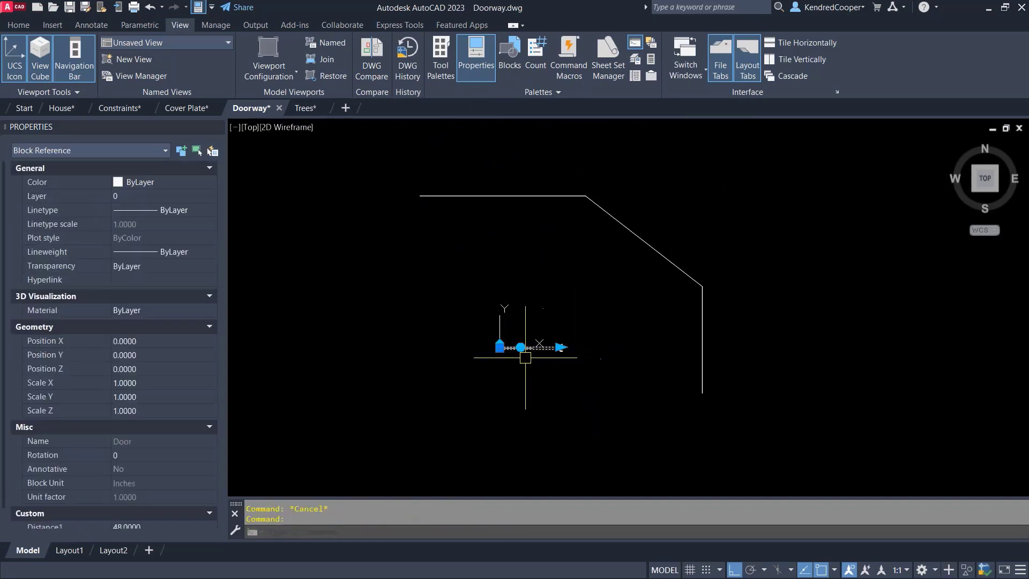
scroll(509, 346, "up", 10)
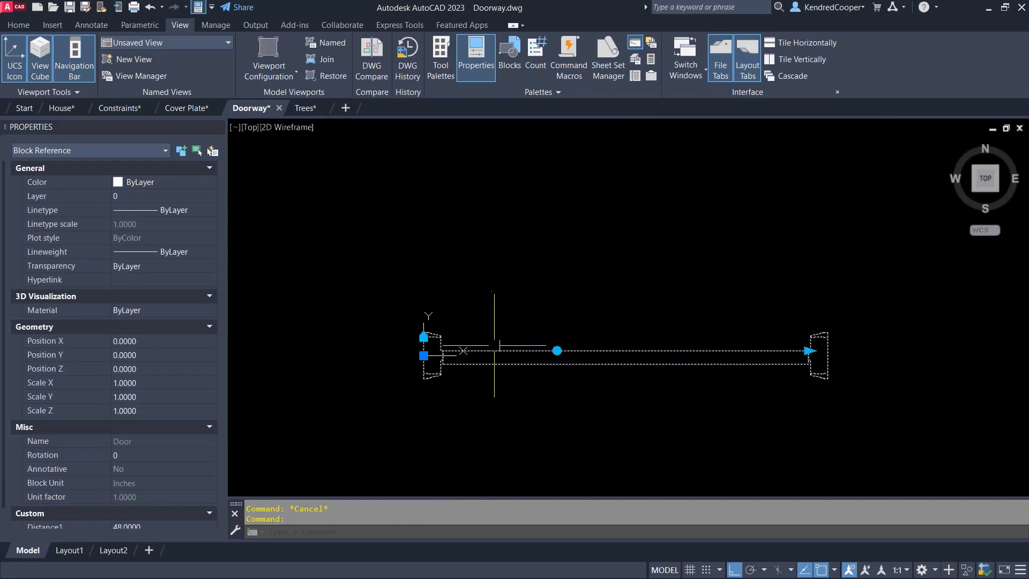
left_click(988, 354)
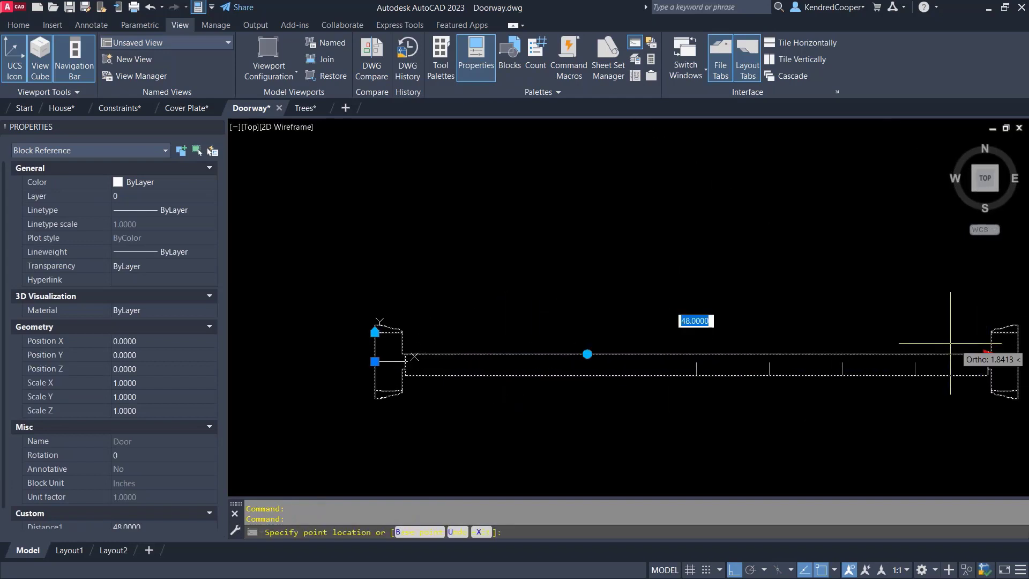
left_click(748, 357)
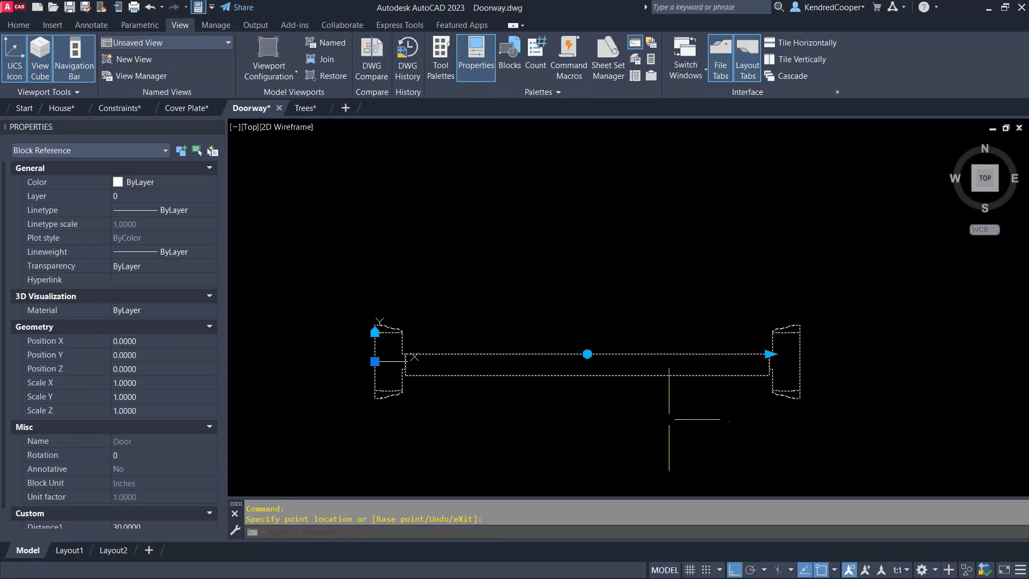
Step: Turn ortho off and rotate the door panel open to the second 15-degree increment
left_click(586, 354)
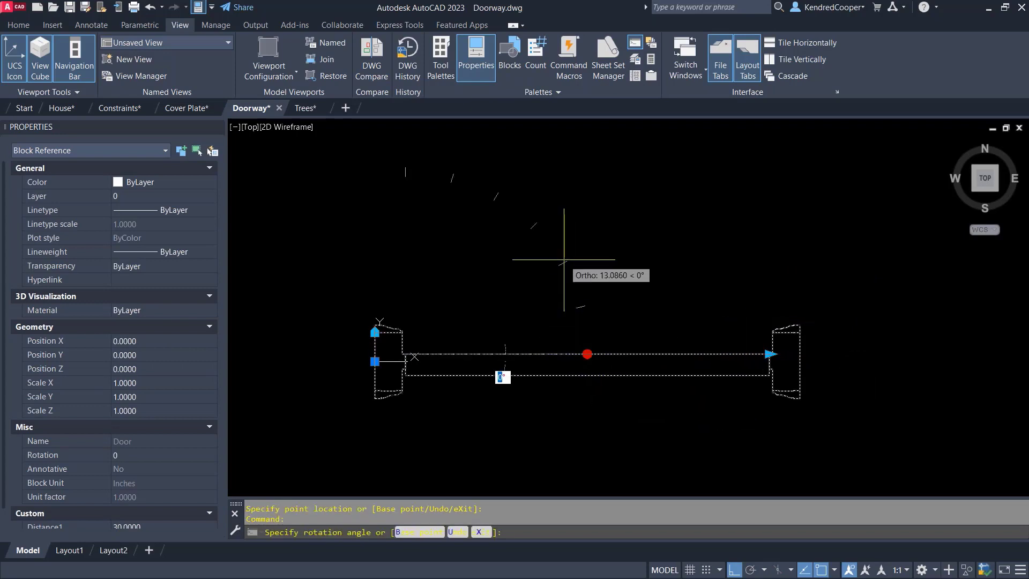
key("Escape")
left_click(586, 353)
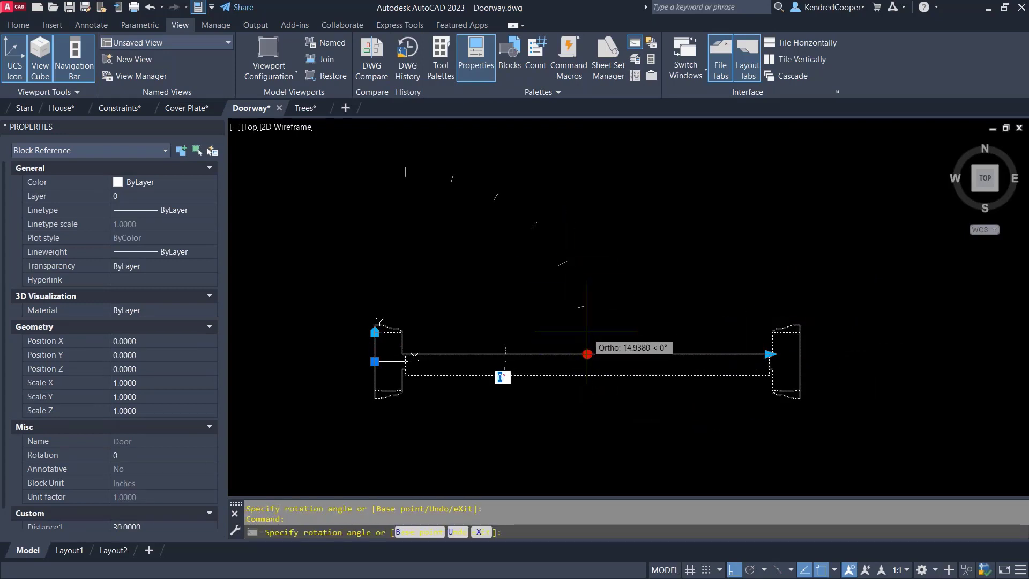
key("F8")
left_click(583, 269)
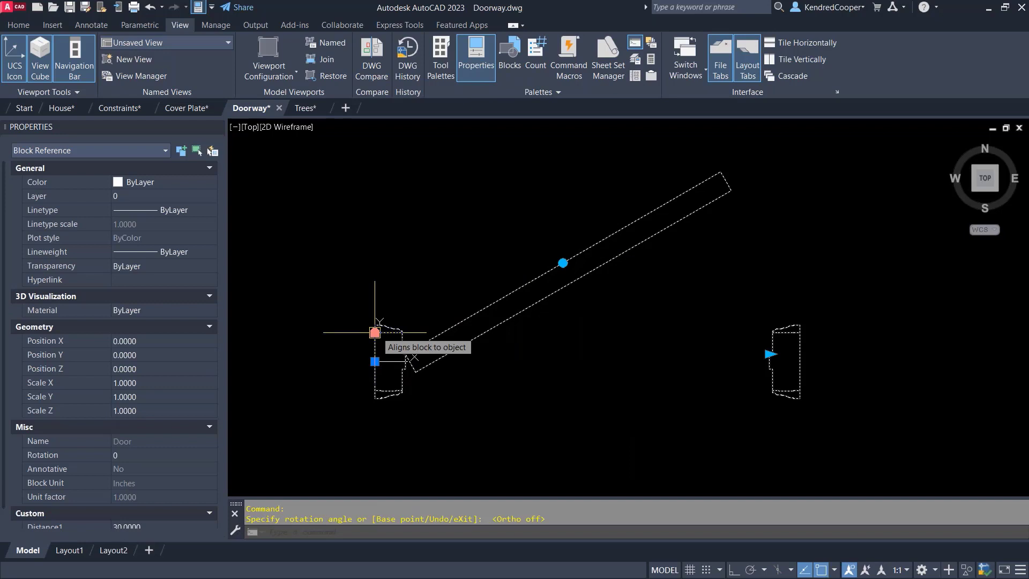
Step: Move the door by its alignment grip onto the upper part of the diagonal line so it aligns with it
scroll(374, 333, "down", 6)
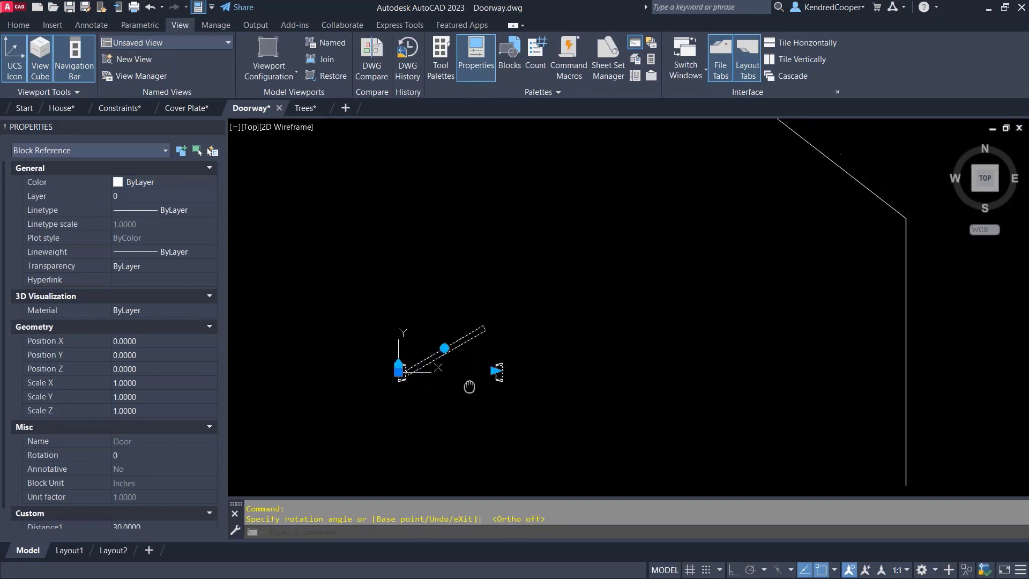
left_click(398, 365)
middle_click_drag(569, 274, 612, 396)
middle_click_drag(649, 344, 630, 421)
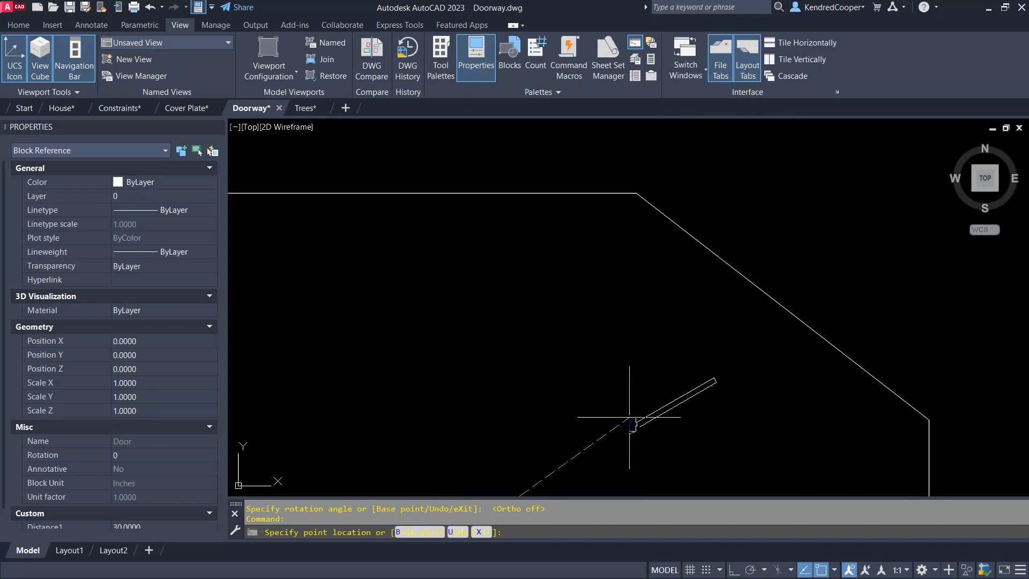
left_click(713, 256)
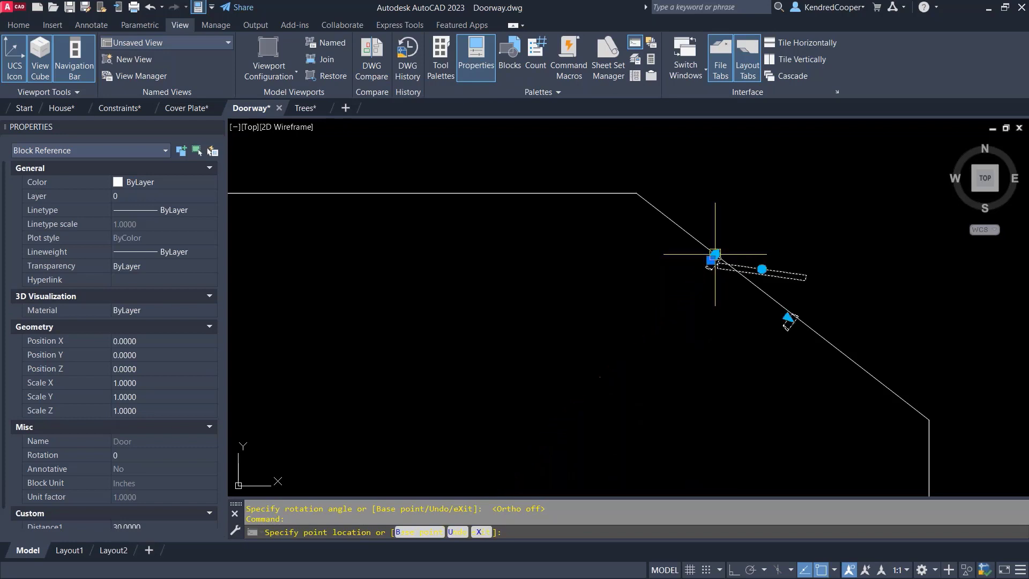
Step: Move the door by its alignment grip onto the vertical line so it aligns with it
middle_click_drag(724, 447, 567, 319)
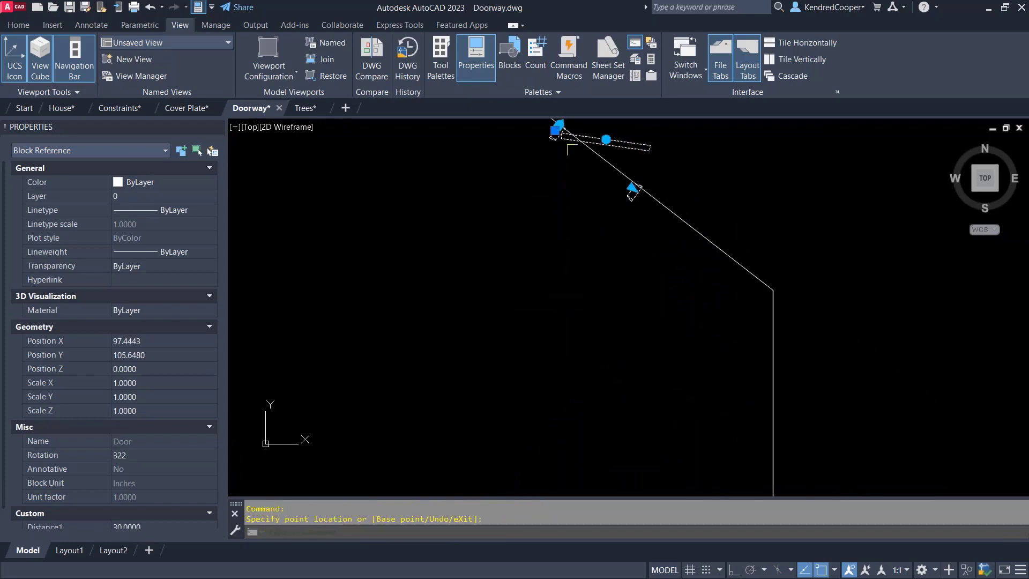
left_click(559, 124)
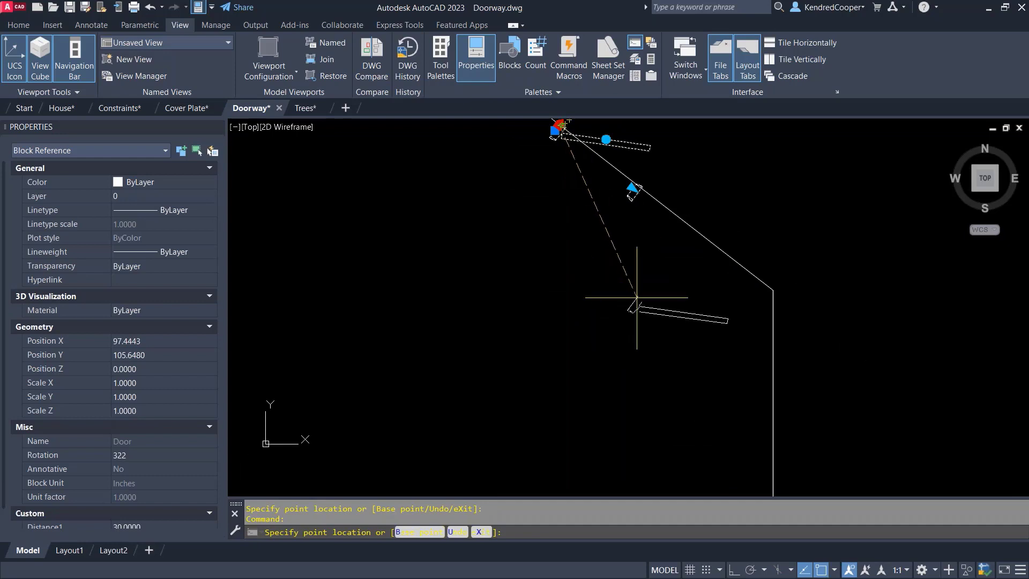
left_click(770, 382)
mouse_move(688, 357)
middle_mouse_down()
mouse_move(634, 264)
mouse_move(604, 273)
middle_mouse_up()
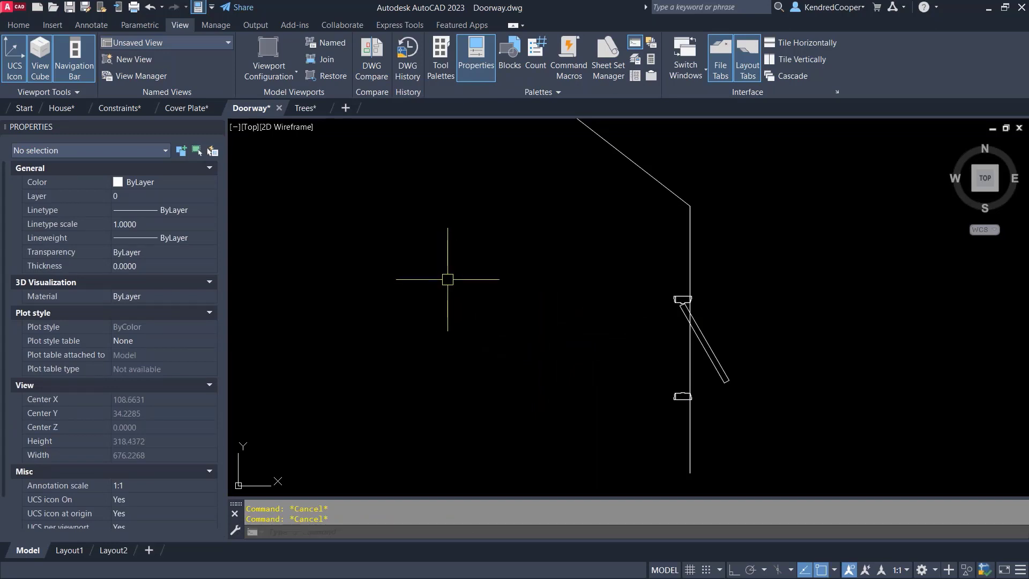
Step: Switch to the Trees drawing
left_click(305, 109)
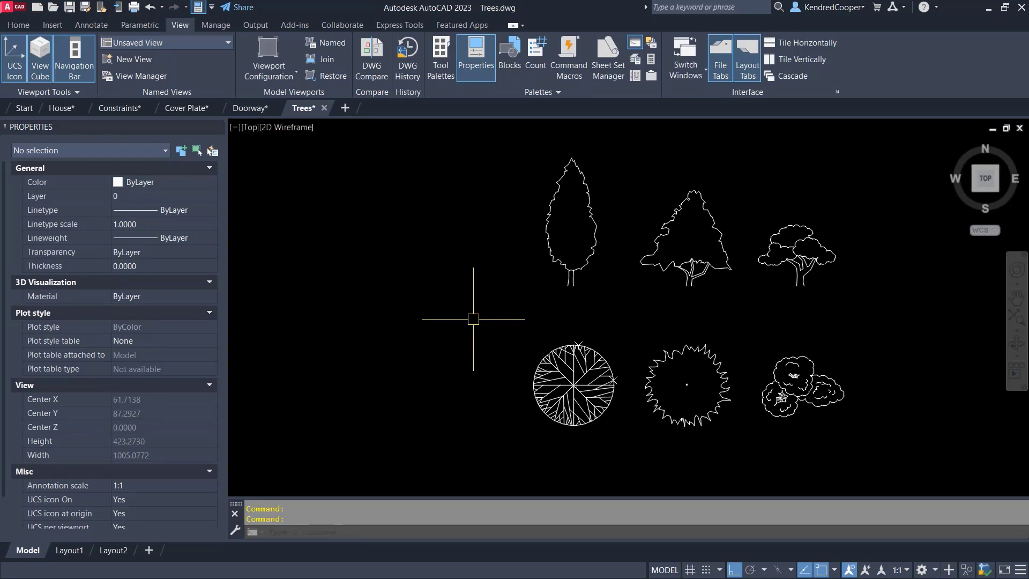
Step: Define a block named Trees from all six tree drawings and open it in the block editor
type("b")
key("Return")
type("Trees")
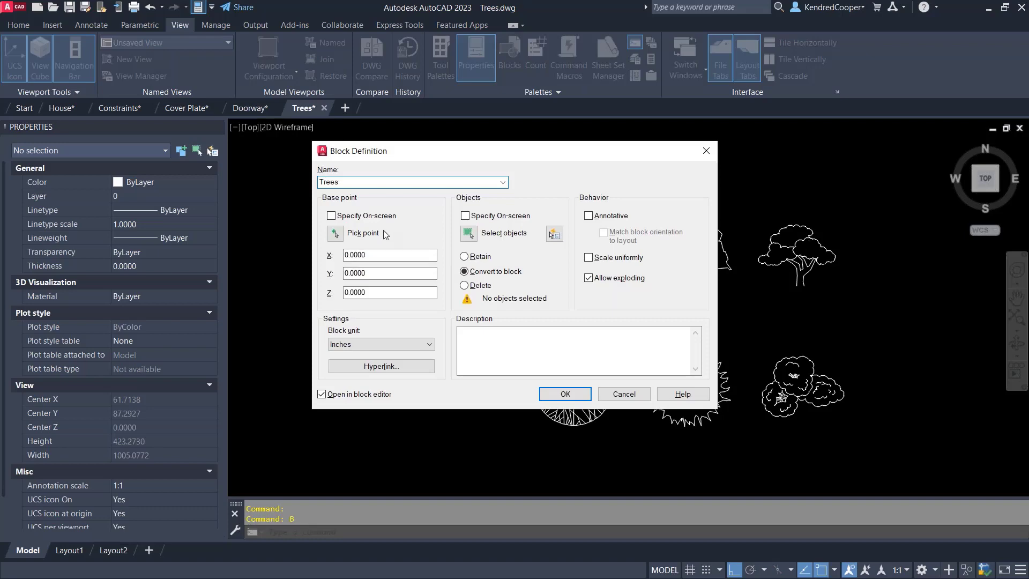
left_click(468, 233)
left_click(841, 142)
left_click(424, 446)
key("Return")
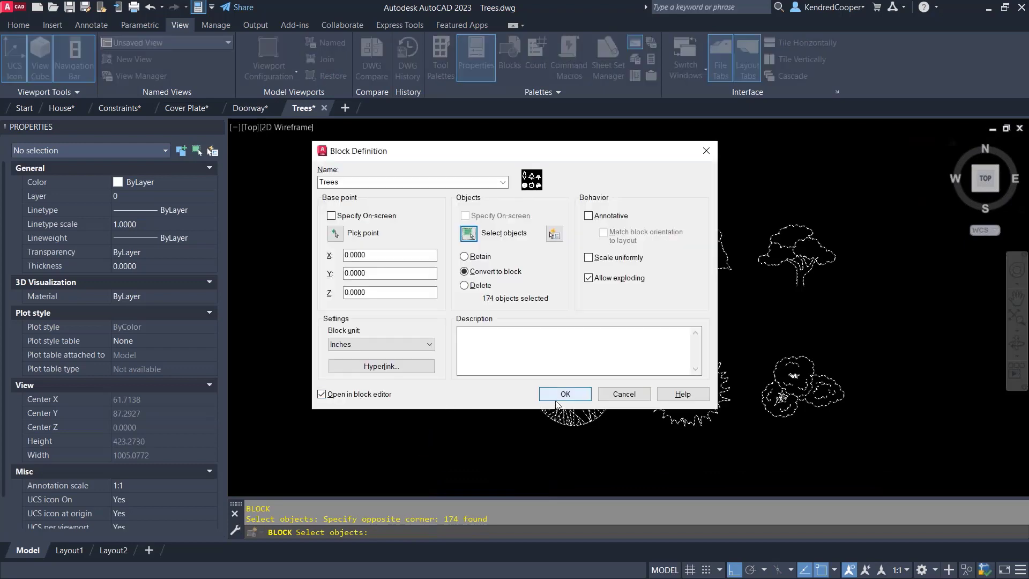
left_click(562, 395)
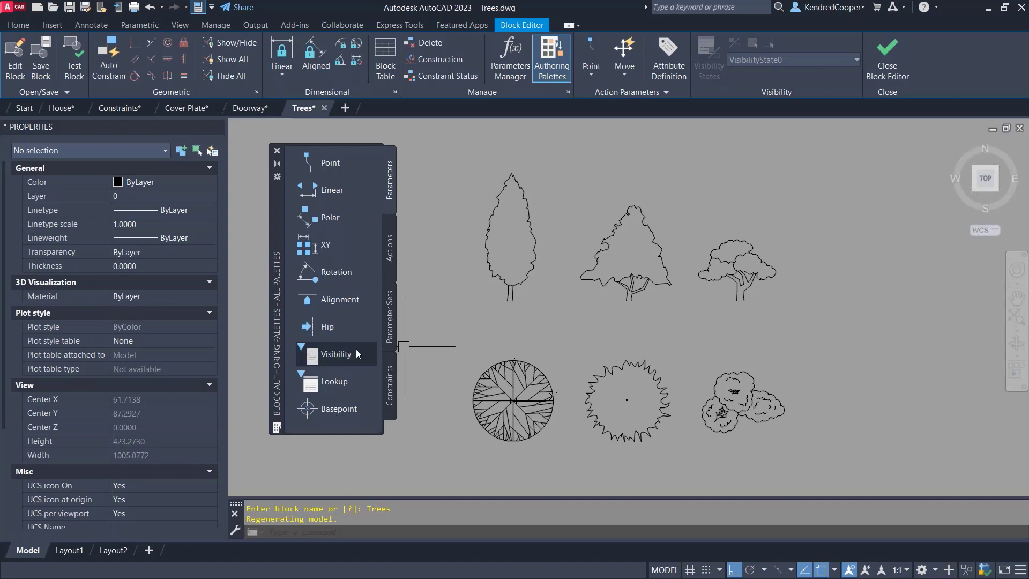
Step: Add a visibility parameter beside the trees and move it straight down below the circular plan tree
left_click(339, 354)
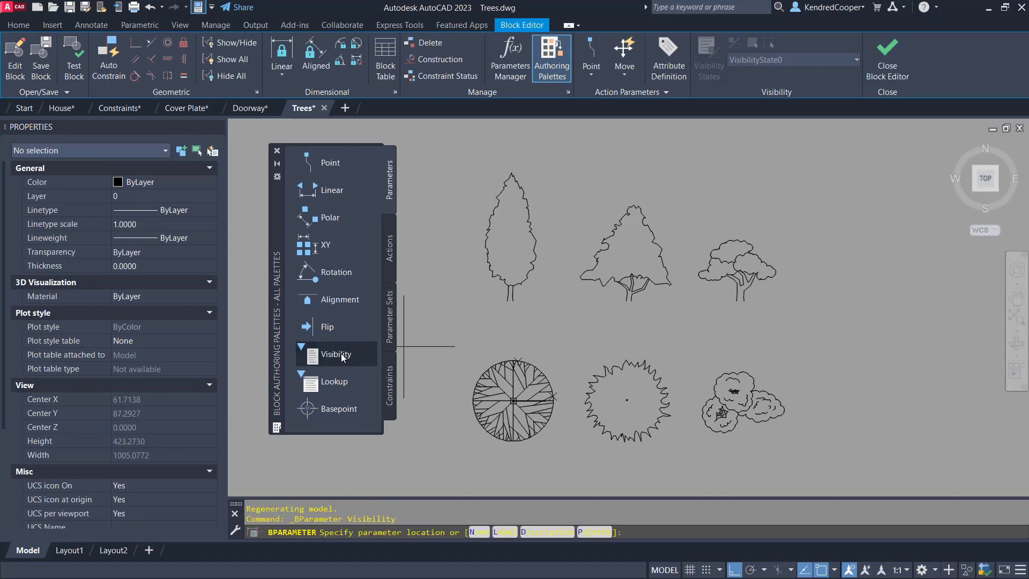
left_click(439, 349)
type("M")
key("Return")
left_click(464, 323)
left_click(427, 362)
key("Return")
left_click(440, 301)
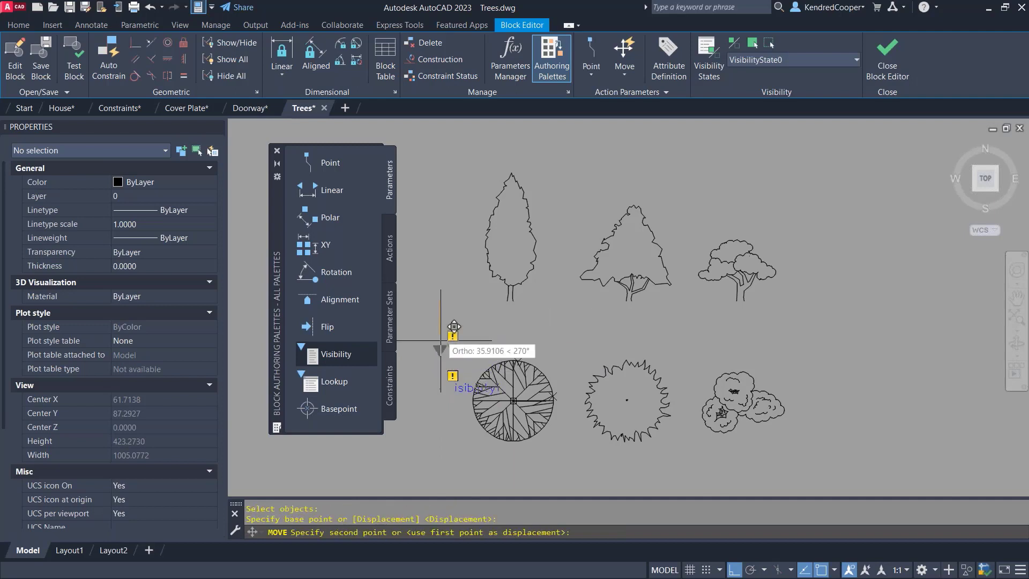
left_click(447, 426)
middle_click_drag(445, 409, 444, 383)
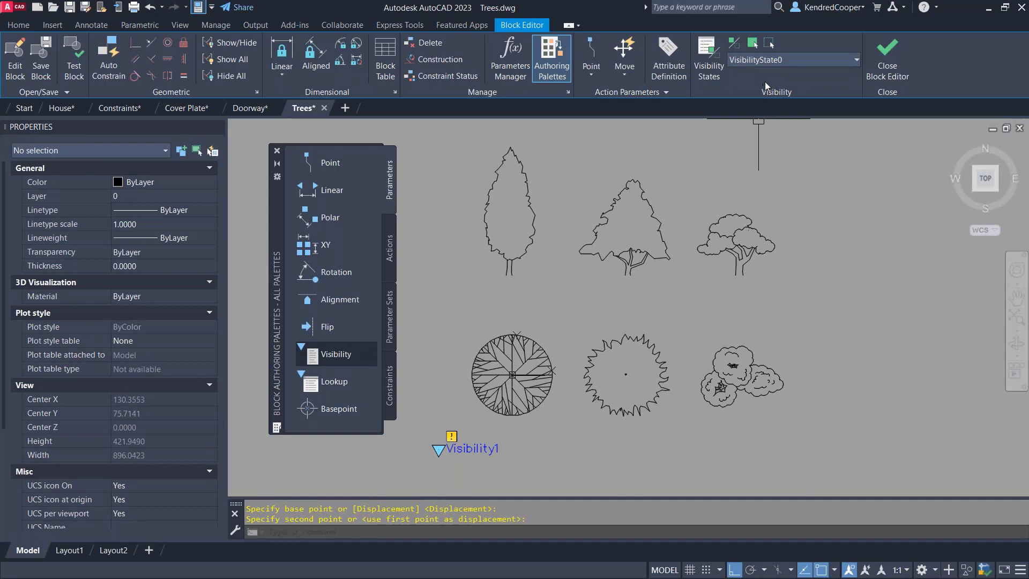
Step: Rename the default visibility state as Tree 1 (Plan)
left_click(709, 62)
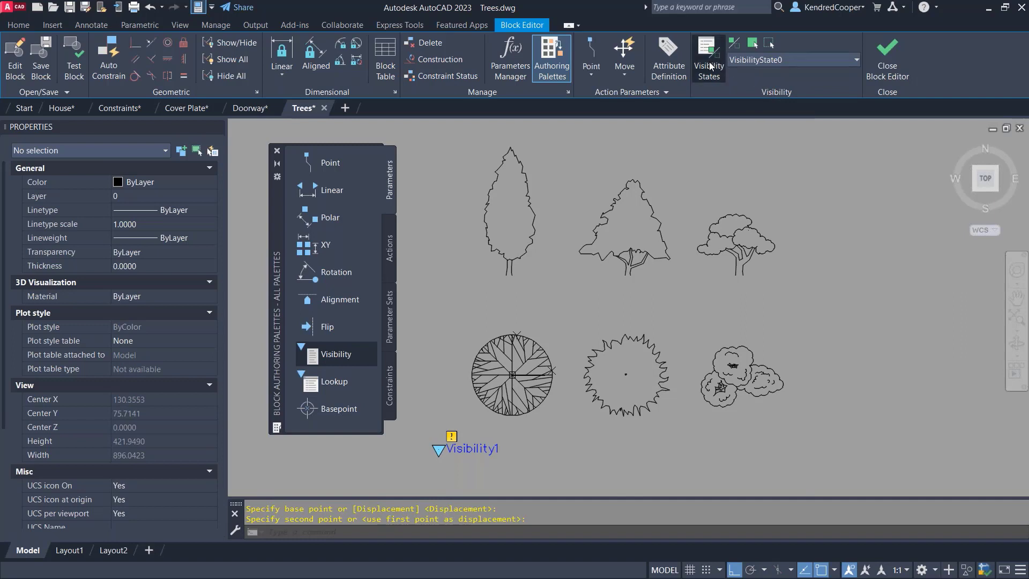
left_click_drag(300, 155, 694, 176)
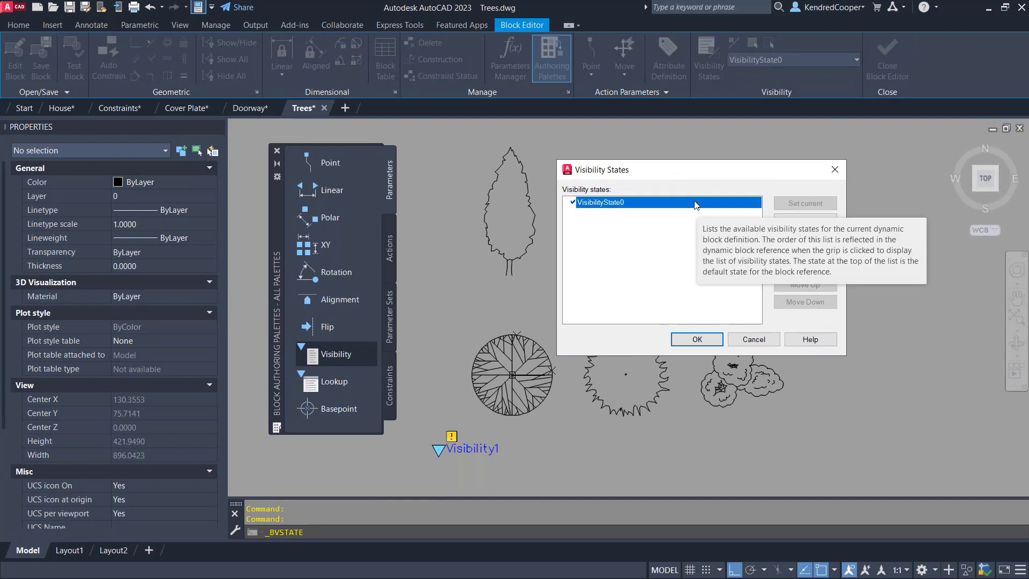
left_click(802, 239)
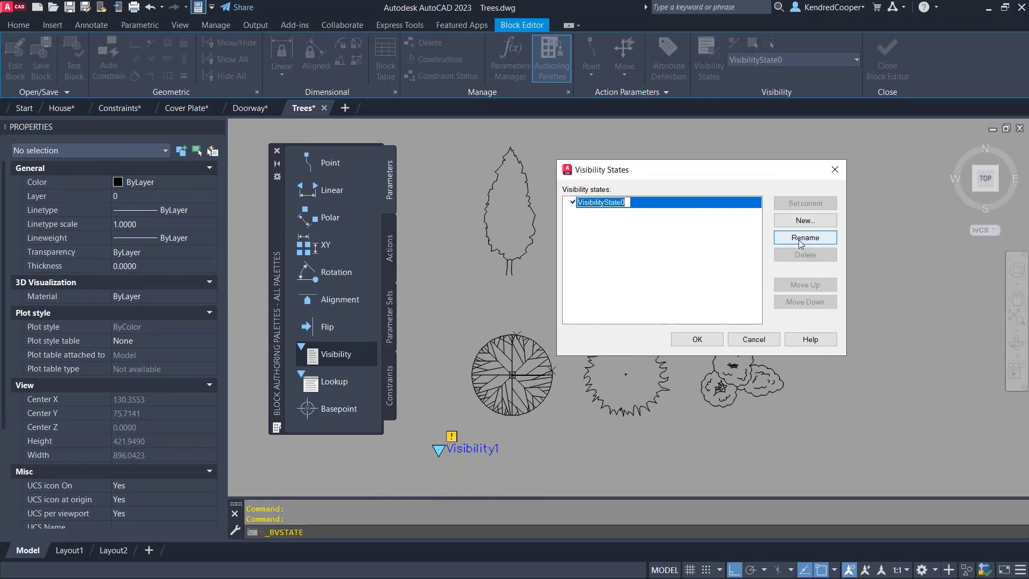
type("Tree 1 (Plan)")
key("Return")
Step: Create a visibility state named Tree 1 (Elevation), copying its name for reuse and leaving the visibility of existing objects unchanged
left_click(793, 221)
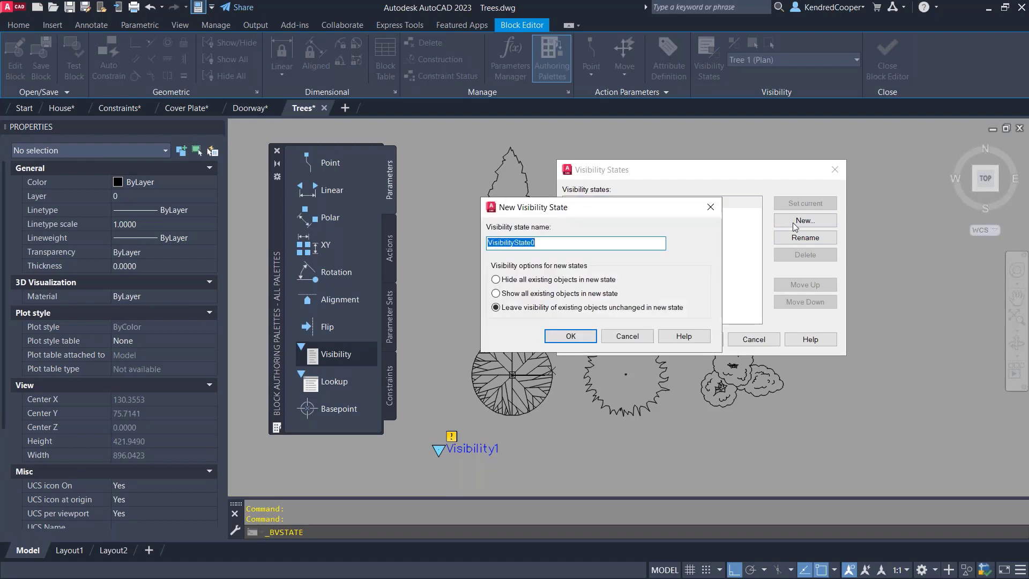
type("Tree 1 (Elevation)")
key("ctrl+a")
key("ctrl+c")
left_click(571, 335)
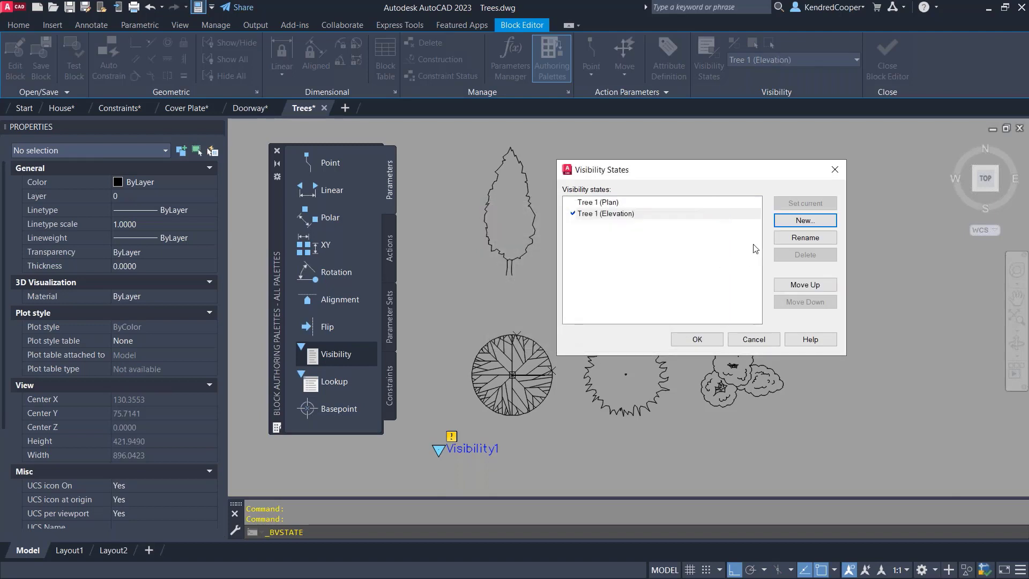
Step: Create a visibility state named Tree 2 (Plan) from the copied name, leaving the visibility of existing objects unchanged
left_click(797, 220)
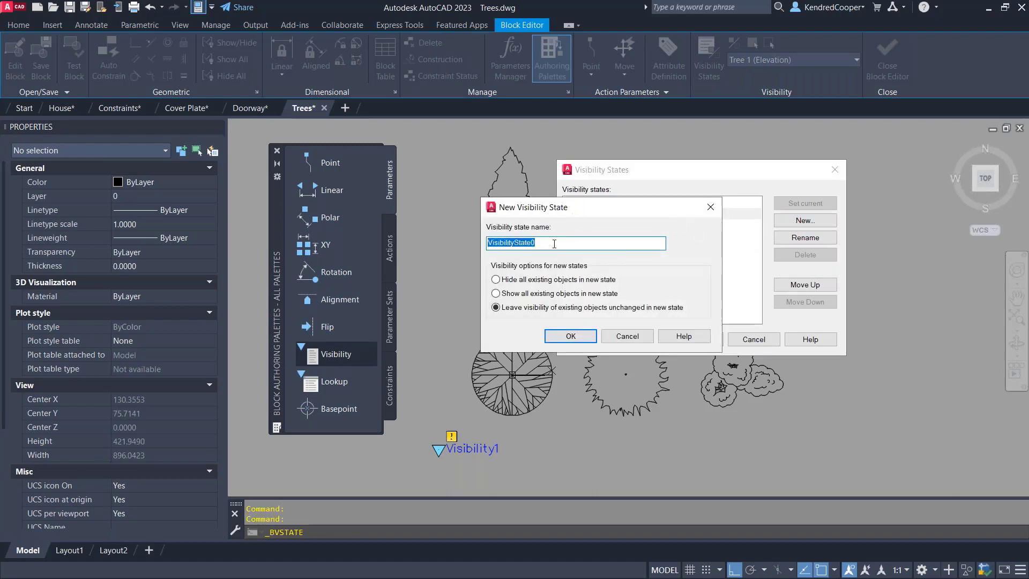
key("ctrl+v")
double_click(508, 242)
type("2")
left_click_drag(514, 243, 537, 241)
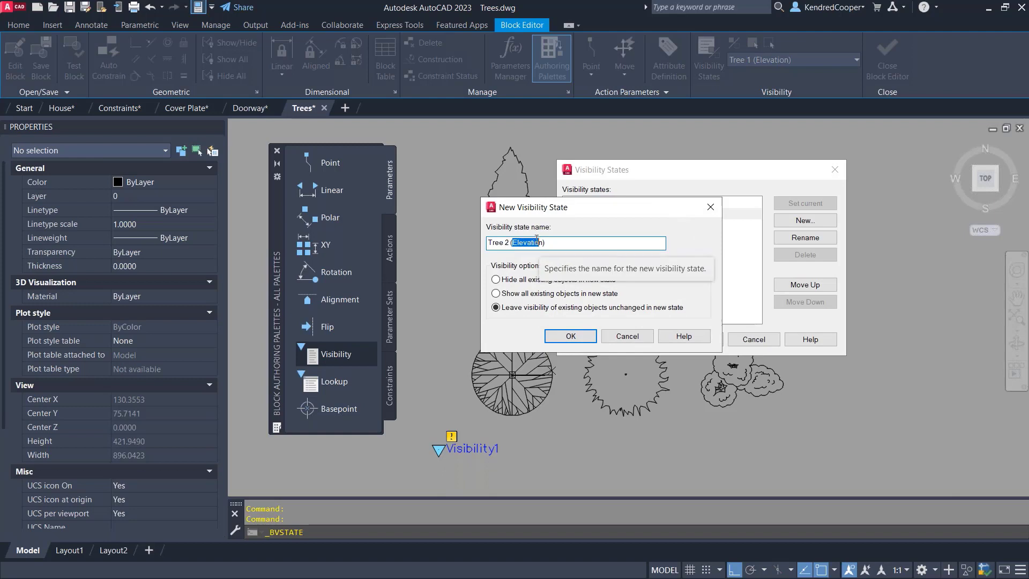
type("Plan")
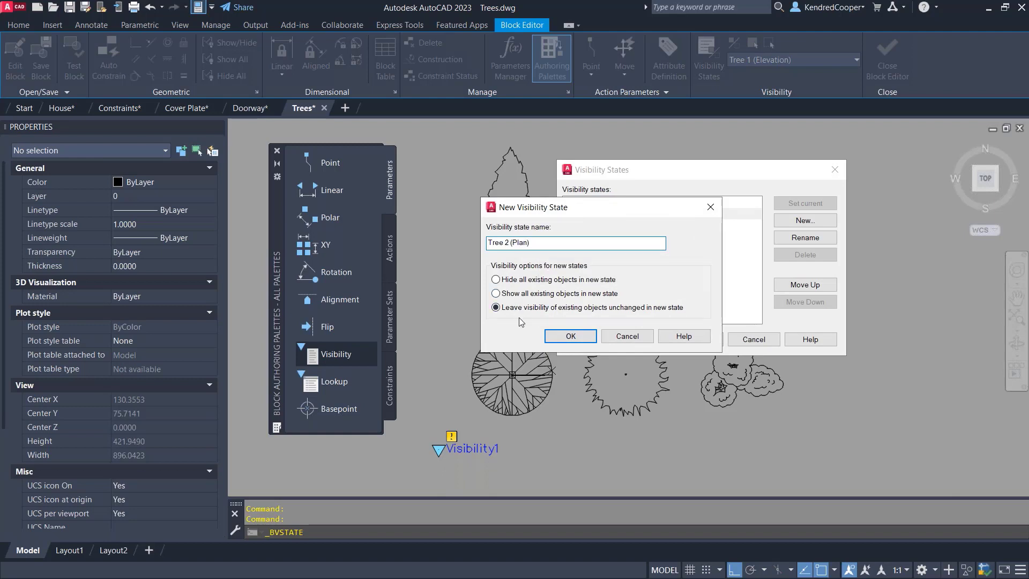
left_click(561, 336)
Step: Create a visibility state named Tree 2 (Elevation), leaving the visibility of existing objects unchanged
left_click(804, 221)
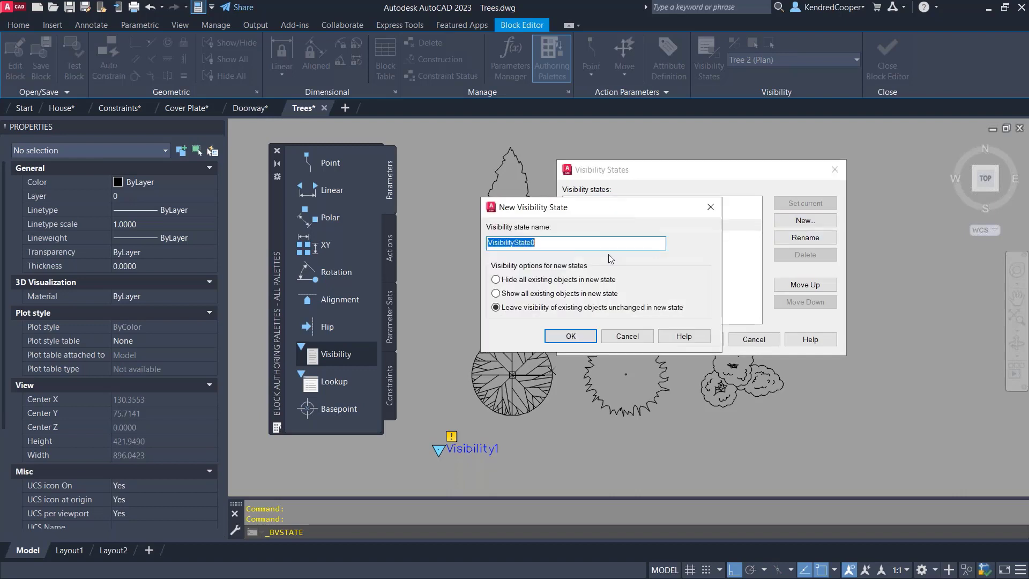
type("Tree 1 (Elevation)")
left_click(569, 336)
Step: Create a visibility state named Tree 3 (Plan), leaving the visibility of existing objects unchanged
left_click(820, 222)
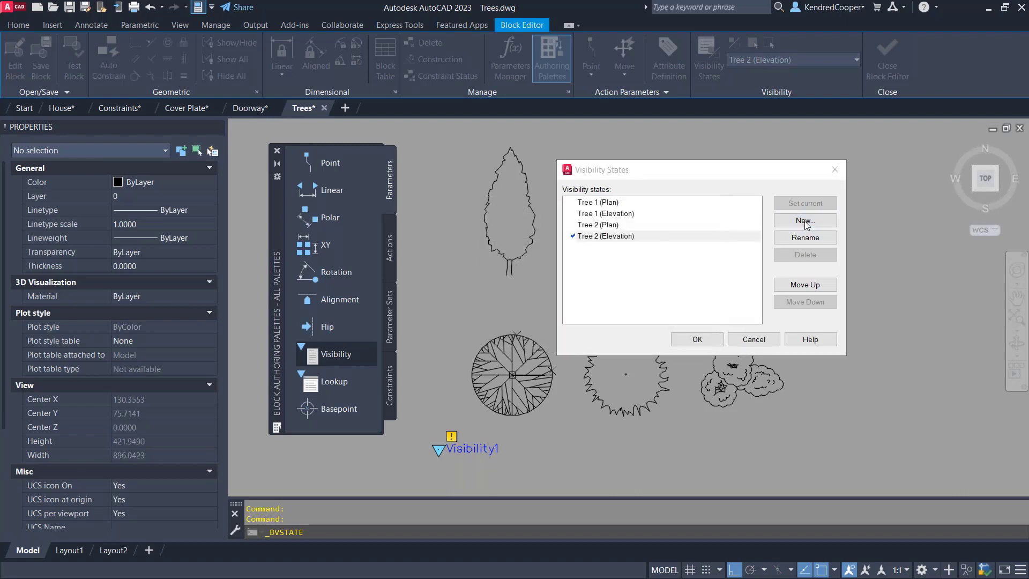
type("Tree 1 (Elevation)")
type("3 (")
left_click_drag(505, 244, 540, 242)
type("Pla")
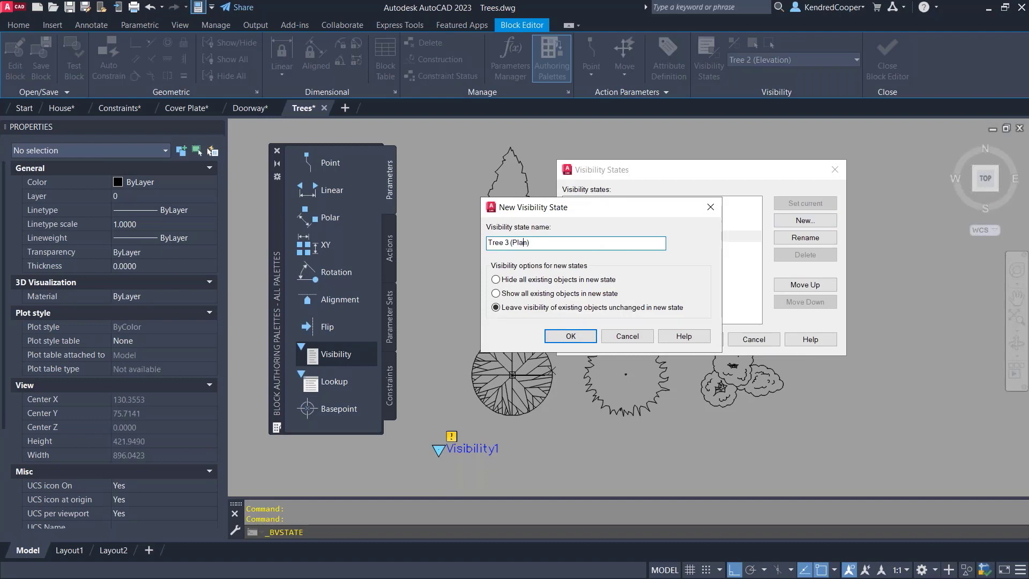
left_click(566, 338)
Step: Create a visibility state named Tree 3 (Elevation) and accept the list of visibility states
left_click(812, 217)
key("ctrl+v")
left_click_drag(512, 242, 505, 243)
type("2")
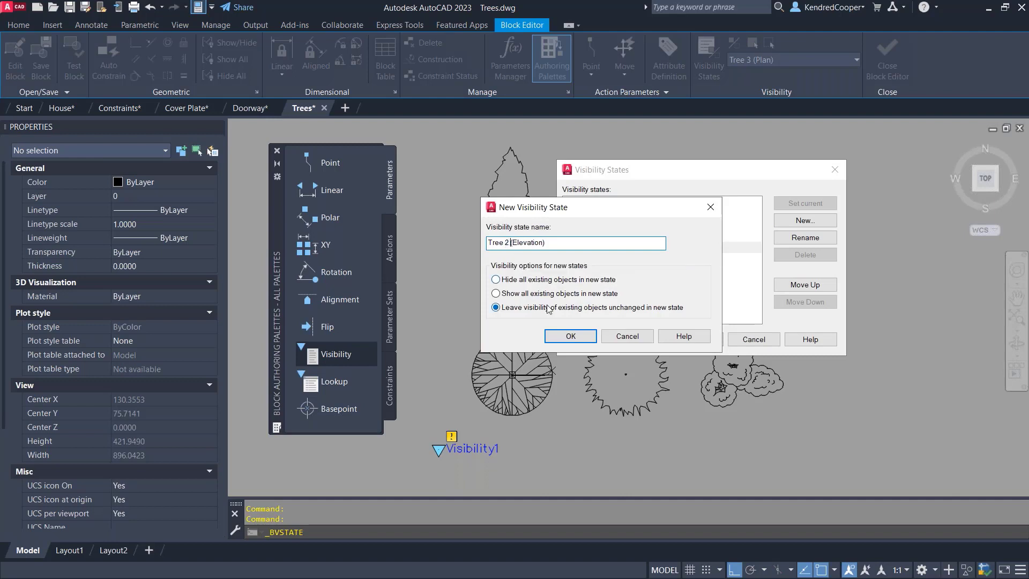
left_click(575, 342)
left_click(596, 303)
left_click_drag(498, 243, 505, 242)
double_click(505, 242)
type("3 (")
left_click(566, 338)
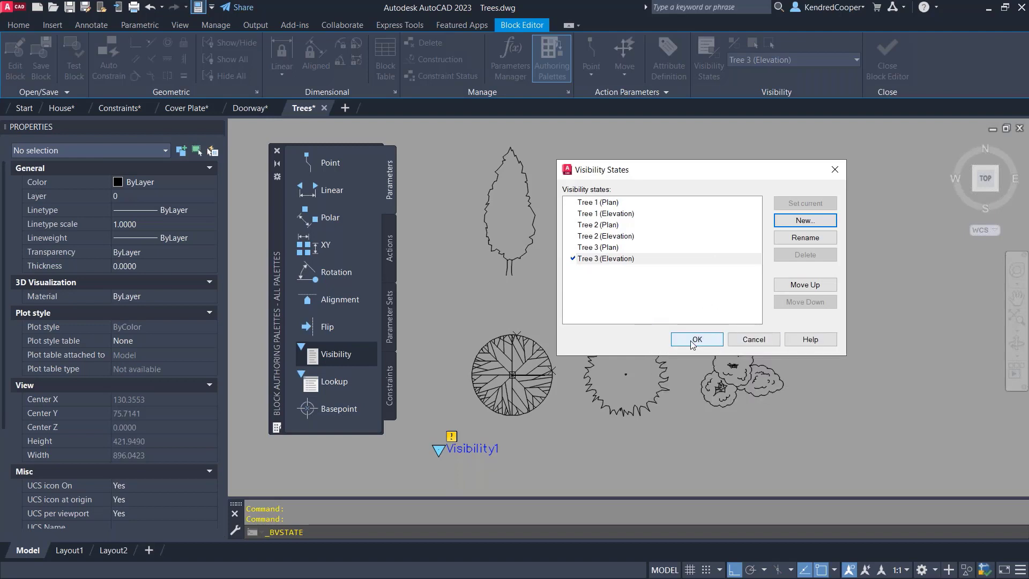
left_click(693, 342)
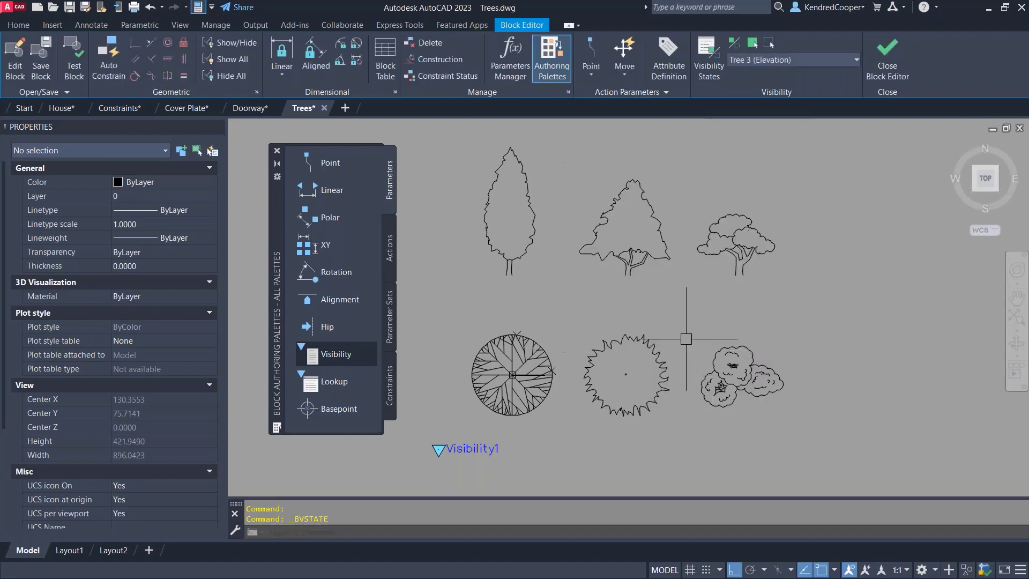
Step: Make Tree 1 (Plan) the current visibility state and hide every tree in it except the circular plan tree
left_click(806, 63)
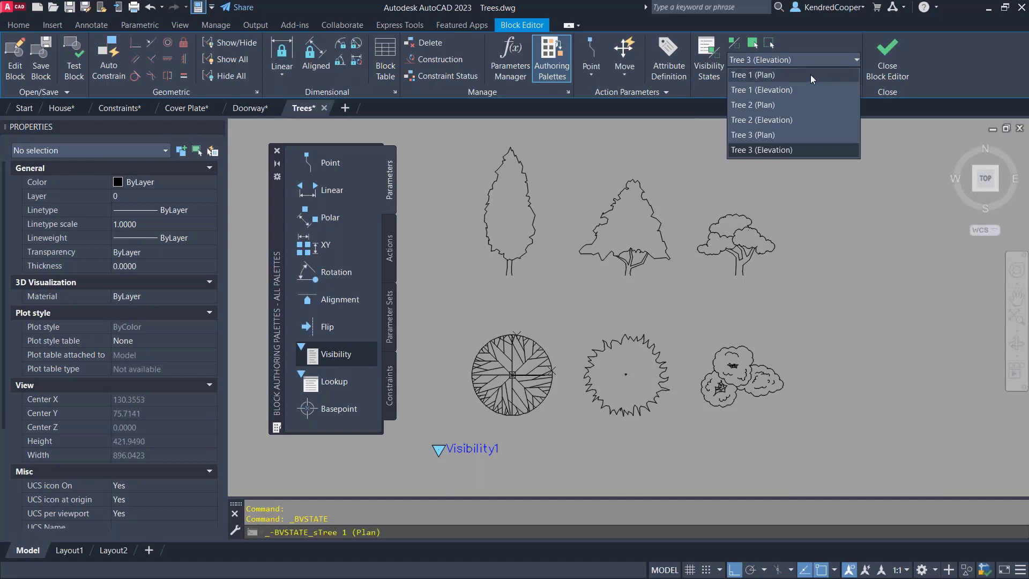
left_click(767, 76)
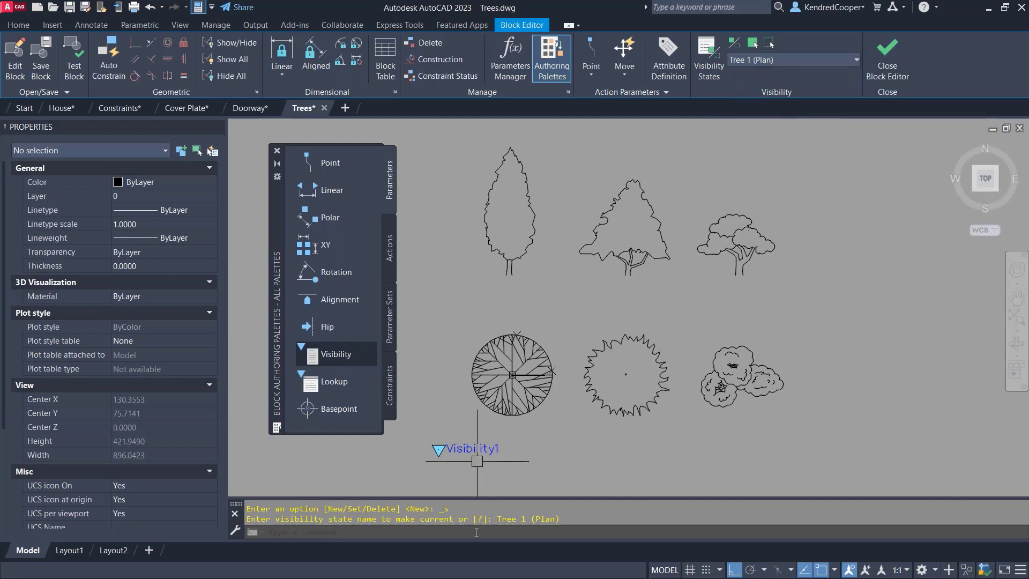
left_click(769, 44)
left_click(805, 136)
left_click(481, 281)
left_click(826, 434)
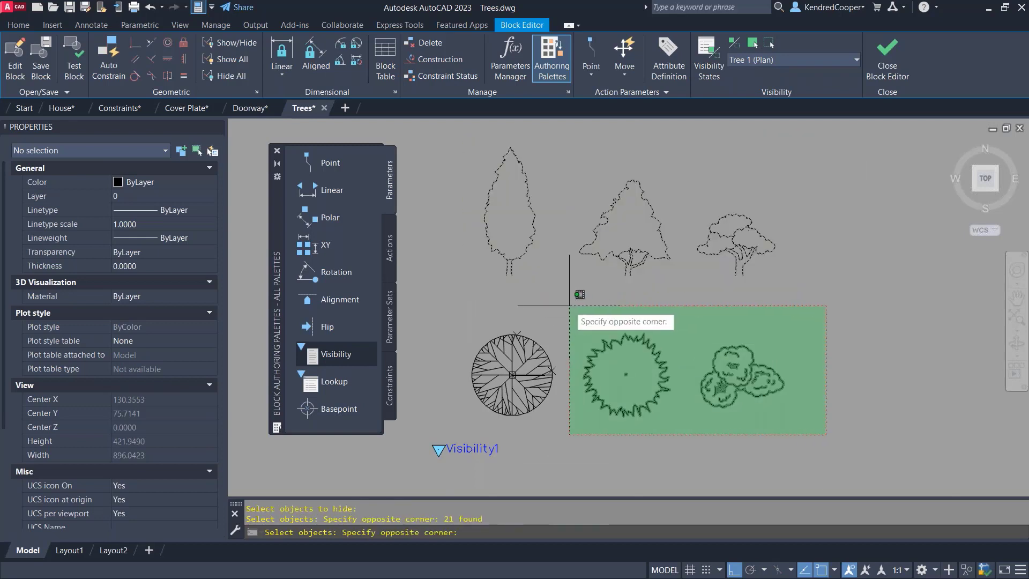
left_click(569, 306)
key("Return")
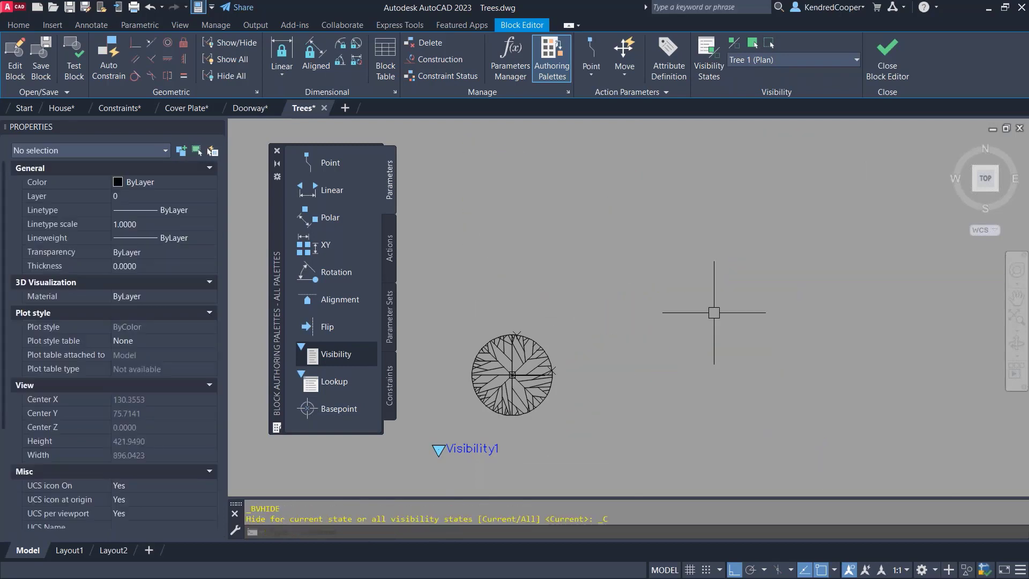
Step: Make Tree 1 (Elevation) the current visibility state and hide everything in it except the tall, narrow elevation tree
left_click(793, 60)
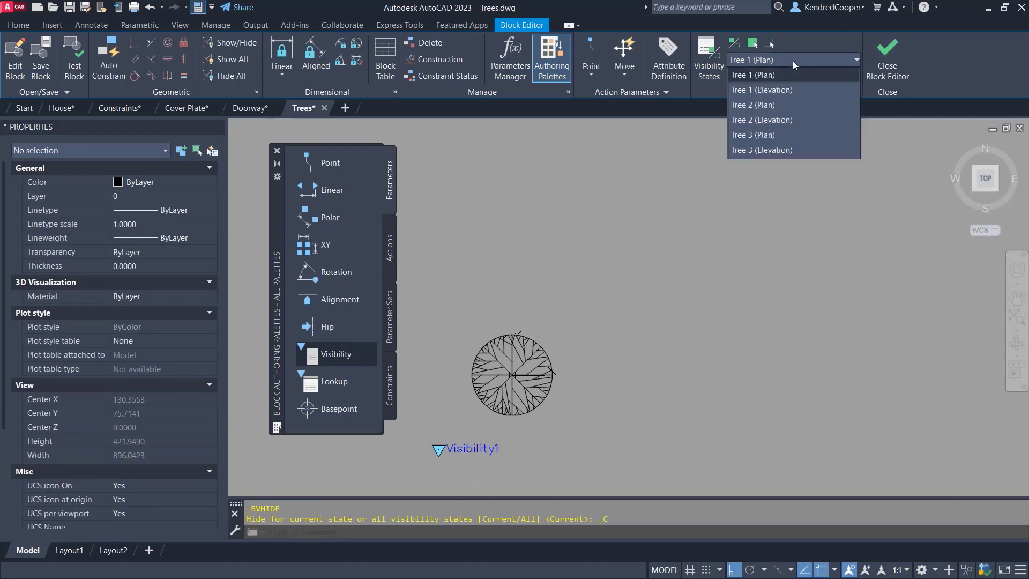
left_click(790, 90)
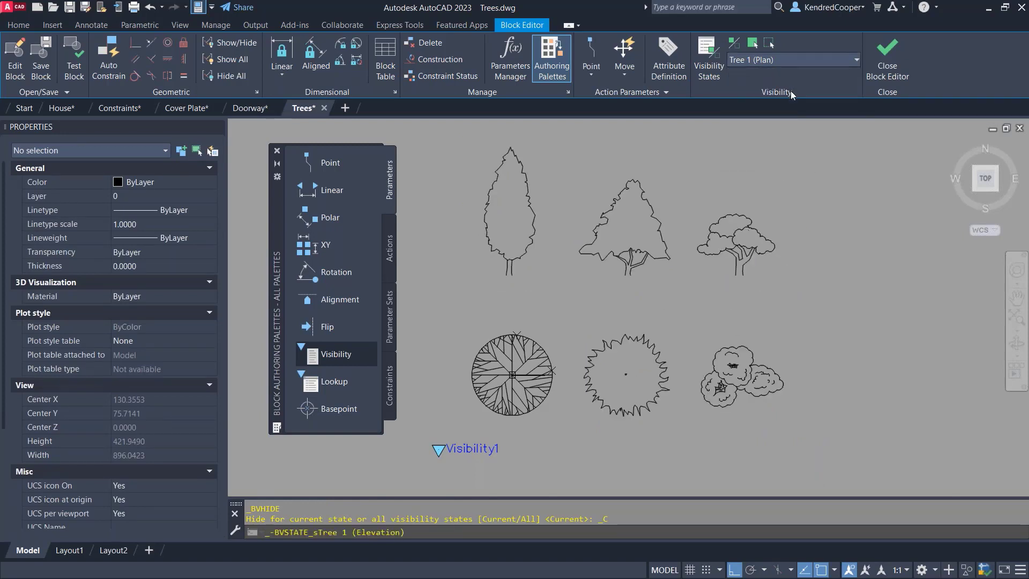
left_click(769, 42)
left_click(798, 159)
left_click(574, 435)
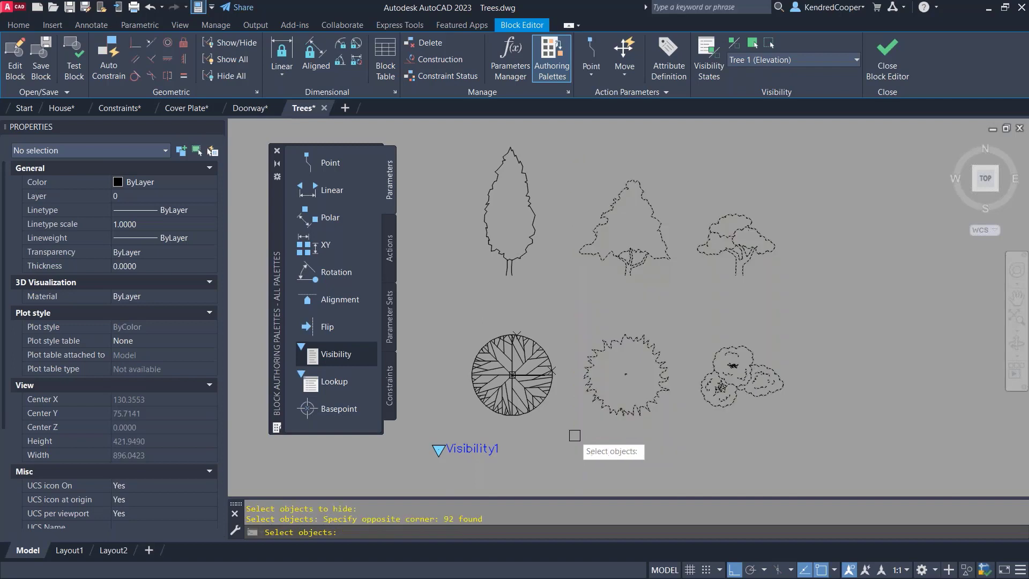
key("Return")
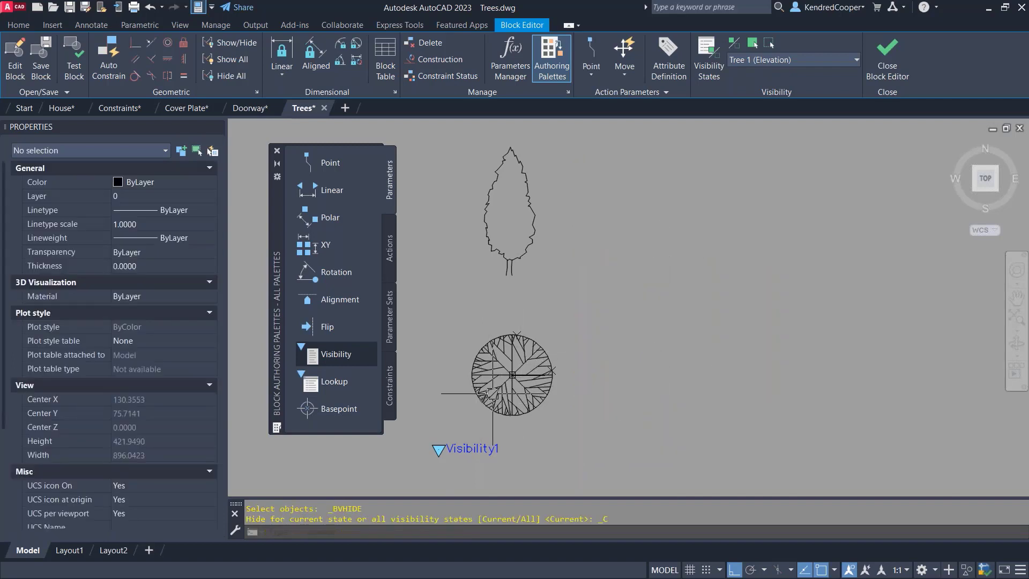
left_click(769, 42)
left_click(566, 309)
left_click(478, 414)
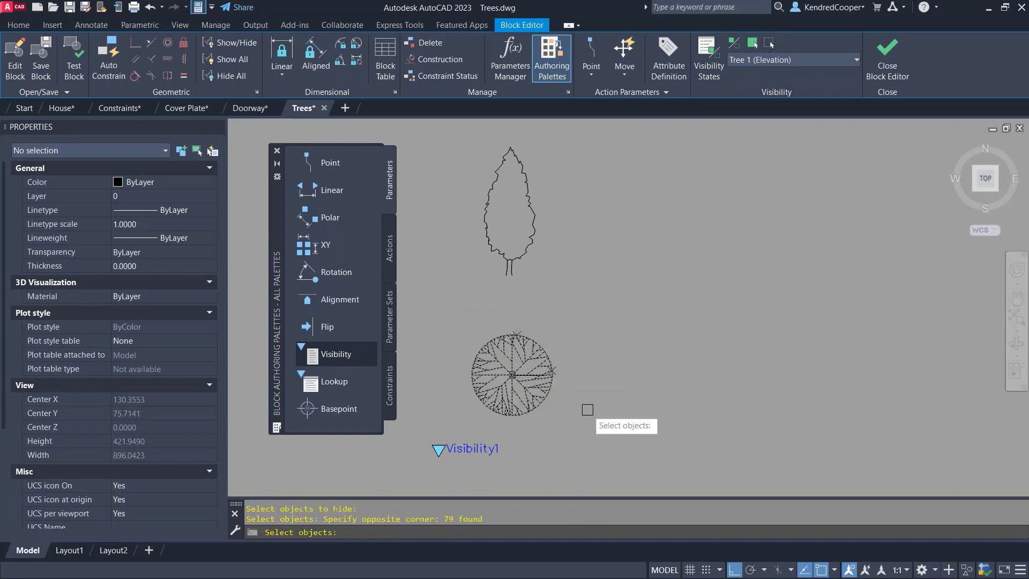
key("Return")
Step: Move the tall elevation tree from the lower end of its trunk to the origin
type("m")
key("Return")
left_click(545, 293)
left_click(478, 188)
key("Return")
left_click(506, 274)
type("#0")
key("Tab")
key("Return")
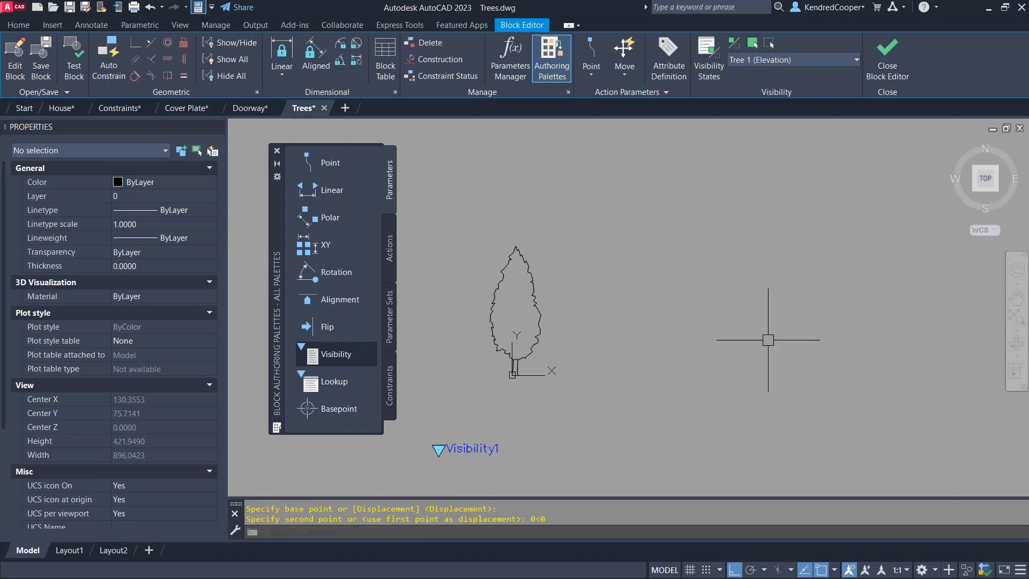
Step: Switch between the Tree 1 (Plan) and Tree 1 (Elevation) visibility states to check what each one displays
left_click(776, 60)
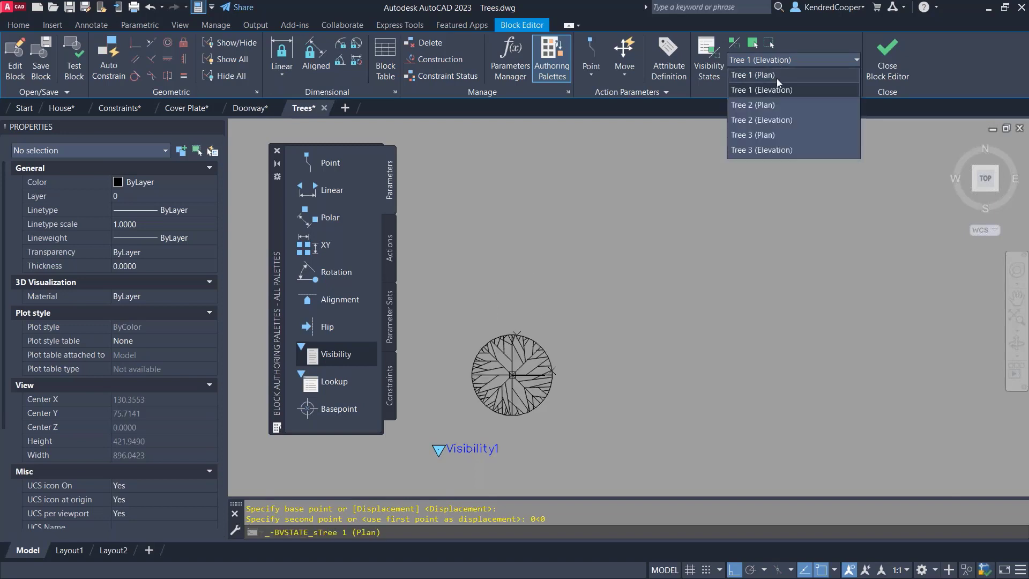
left_click(778, 76)
left_click(781, 59)
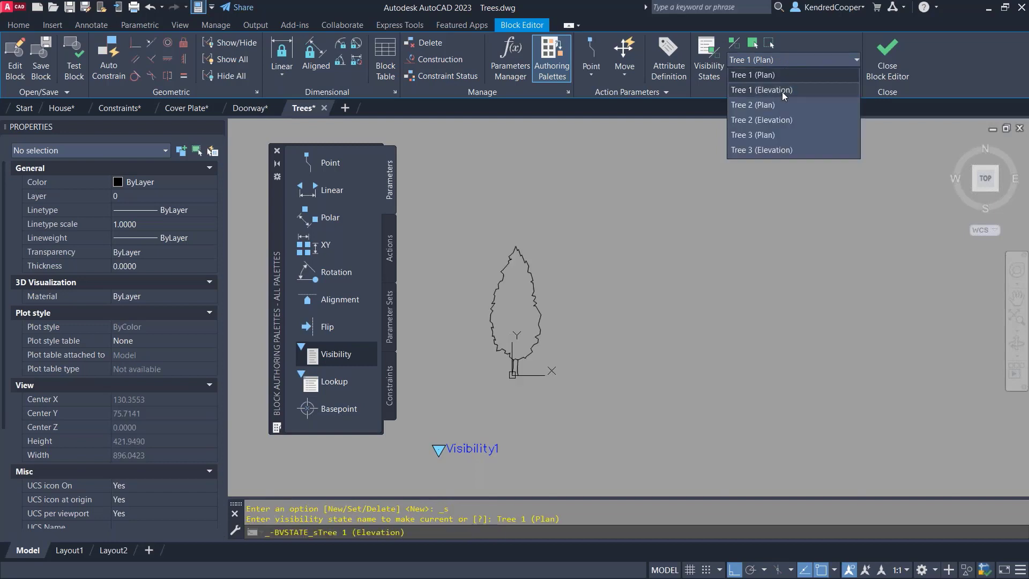
left_click(783, 91)
Step: Make Tree 2 (Plan) the current visibility state and hide every tree in it except the spiky plan tree
left_click(783, 60)
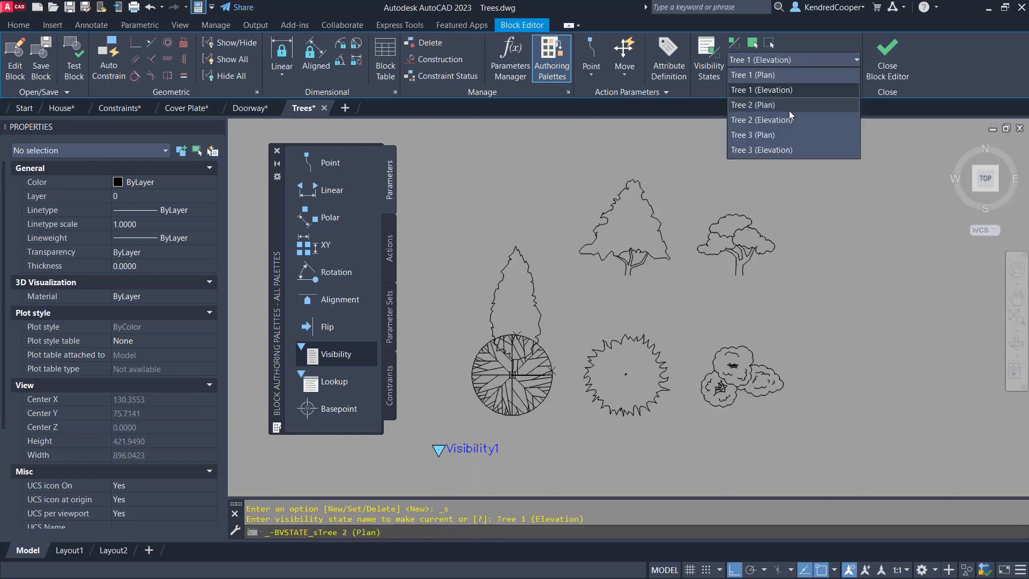
left_click(789, 106)
left_click(769, 43)
left_click(800, 179)
left_click(565, 288)
left_click(551, 246)
left_click(470, 422)
left_click(788, 414)
left_click(691, 343)
key("Return")
Step: Move the spiky plan tree from its centre to the origin
type("m")
key("Return")
left_click(672, 331)
left_click(582, 418)
key("Return")
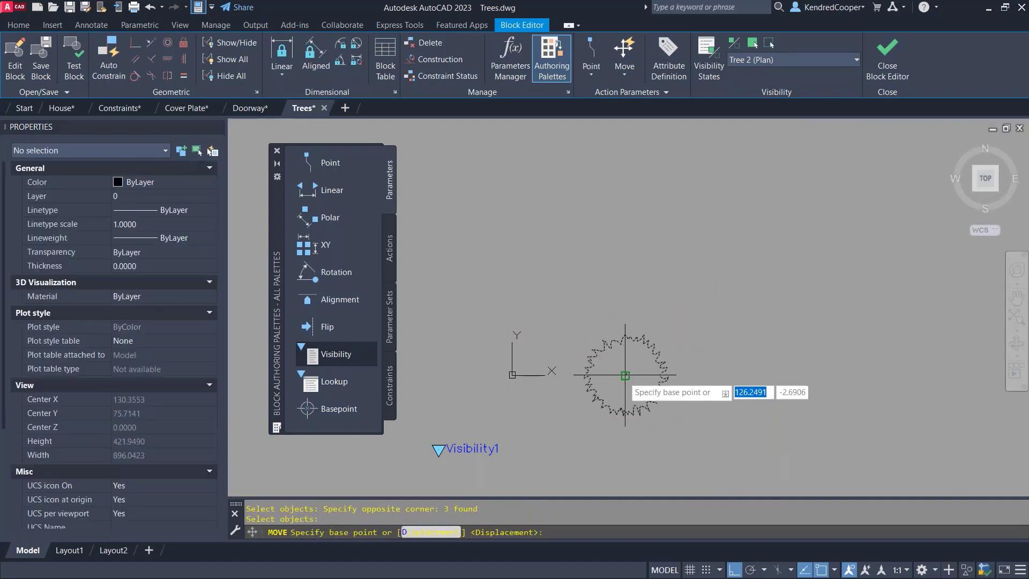
left_click(625, 374)
type("0<0")
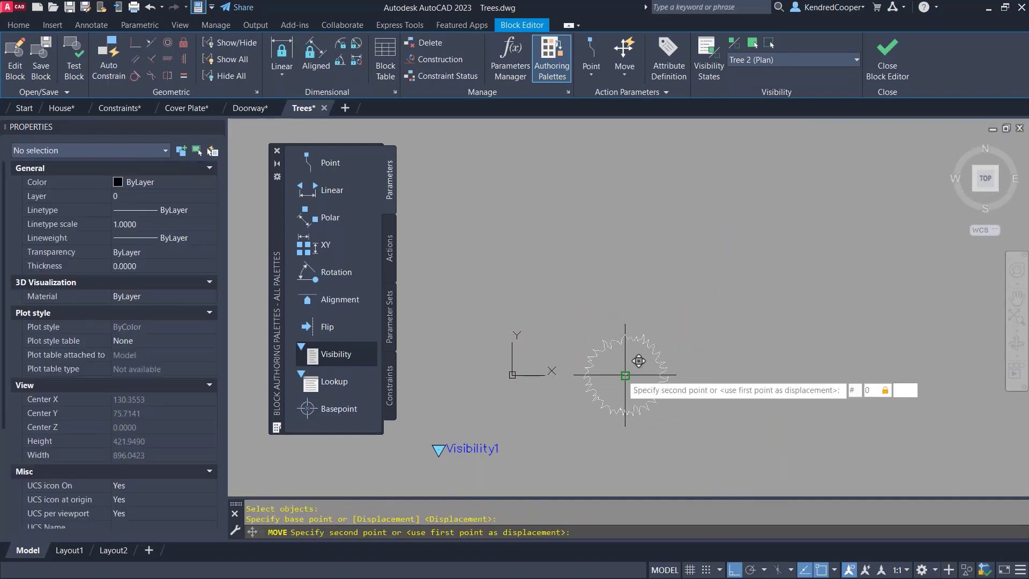
key("Return")
Step: Make Tree 2 (Elevation) the current visibility state and hide everything in it except the wide, triangular elevation tree
left_click(789, 60)
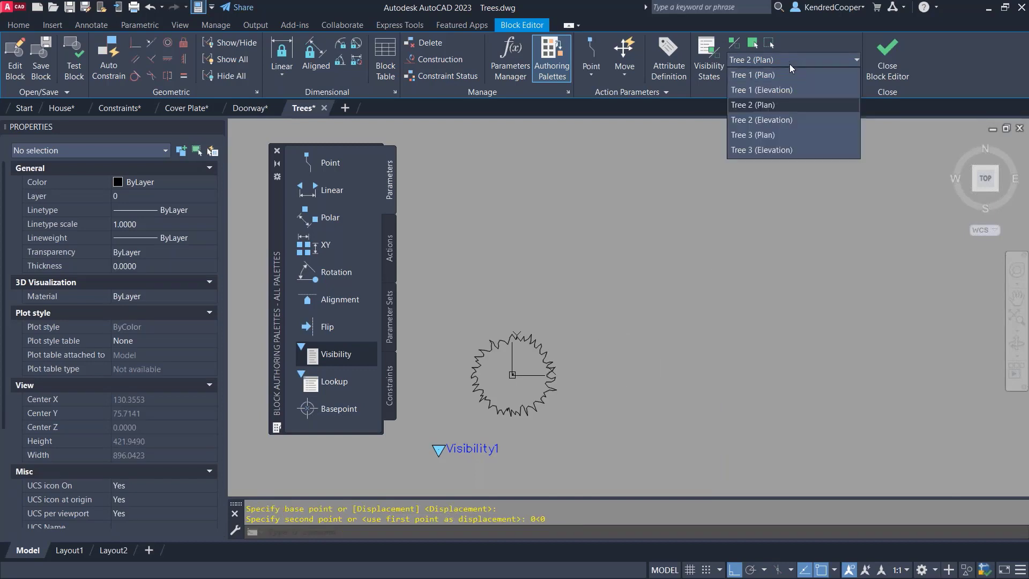
left_click(783, 120)
left_click(769, 43)
left_click(786, 175)
left_click(703, 406)
left_click(574, 414)
left_click(463, 309)
key("Return")
Step: Move the wide elevation tree from the lower end of its trunk to the origin
type("m")
key("Return")
left_click(715, 281)
left_click(525, 146)
key("Return")
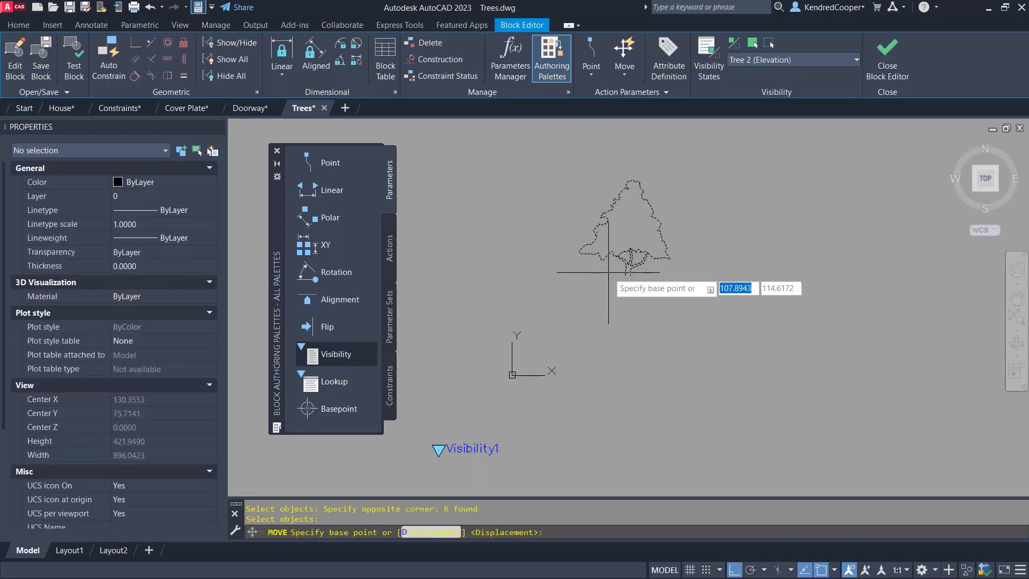
left_click(630, 274)
type("#0")
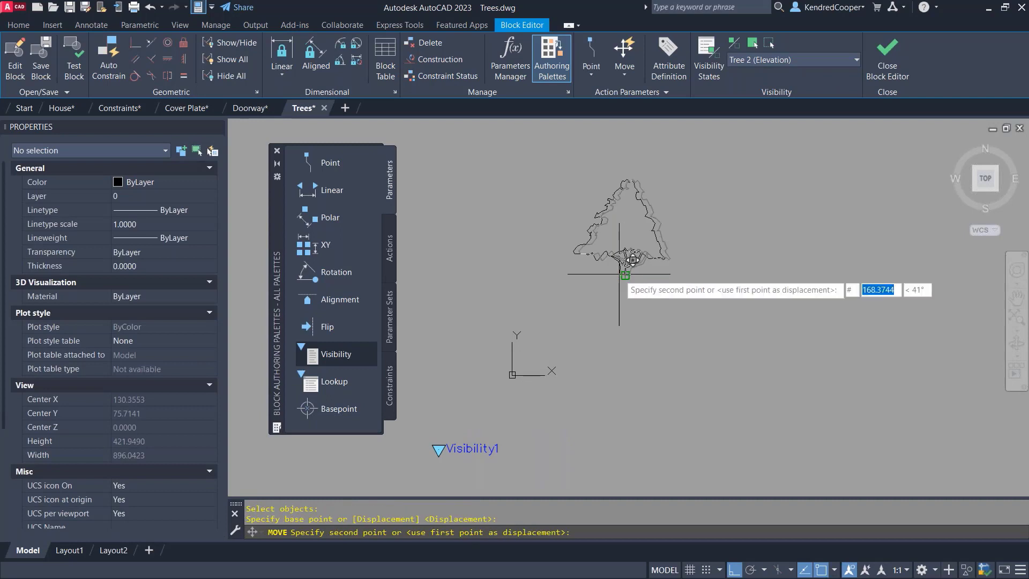
key("Return")
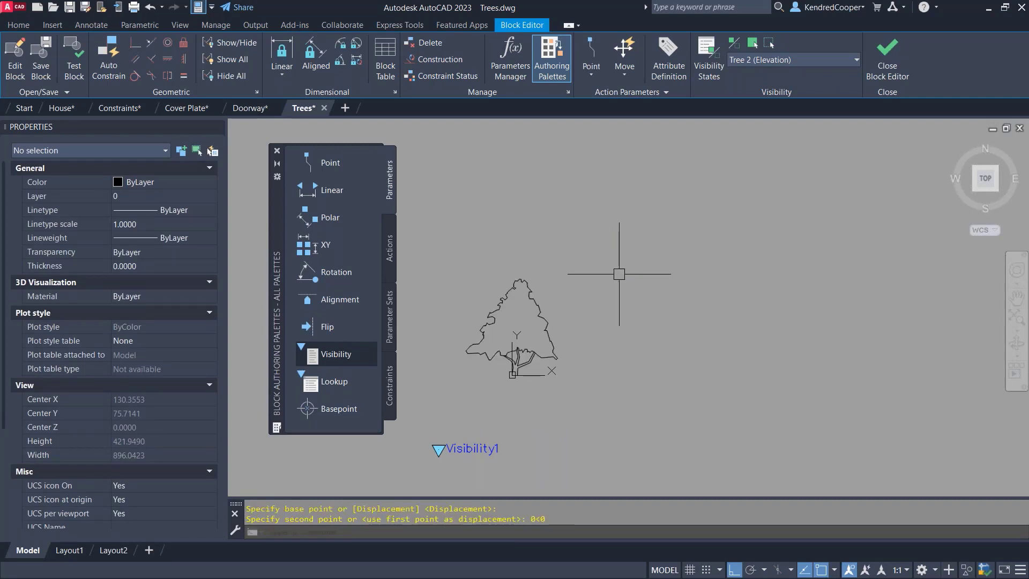
Step: Make Tree 3 (Plan) the current visibility state and hide the trees stacked at the origin and the round-crowned elevation tree
left_click(802, 58)
left_click(790, 130)
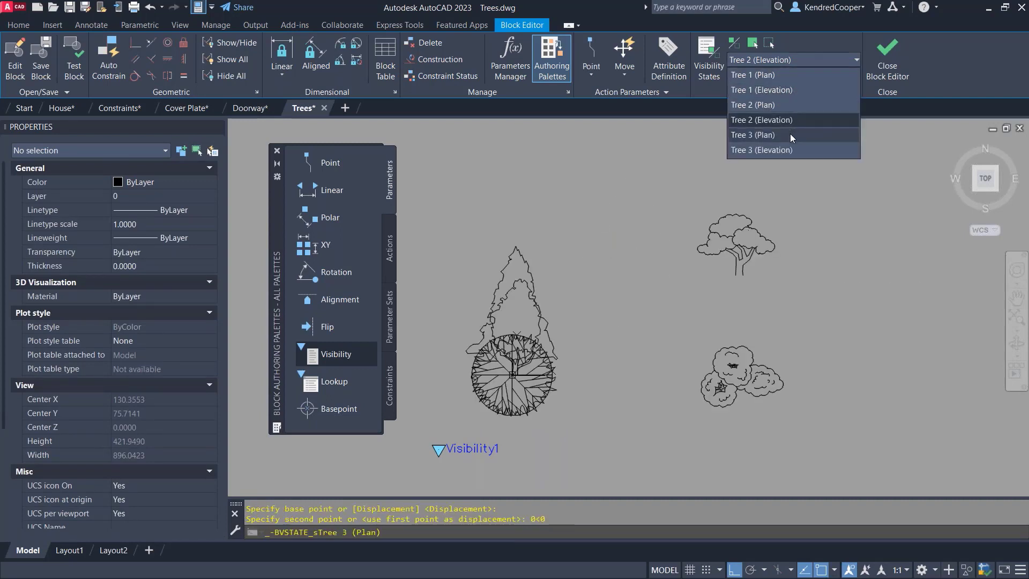
left_click(772, 43)
left_click(565, 233)
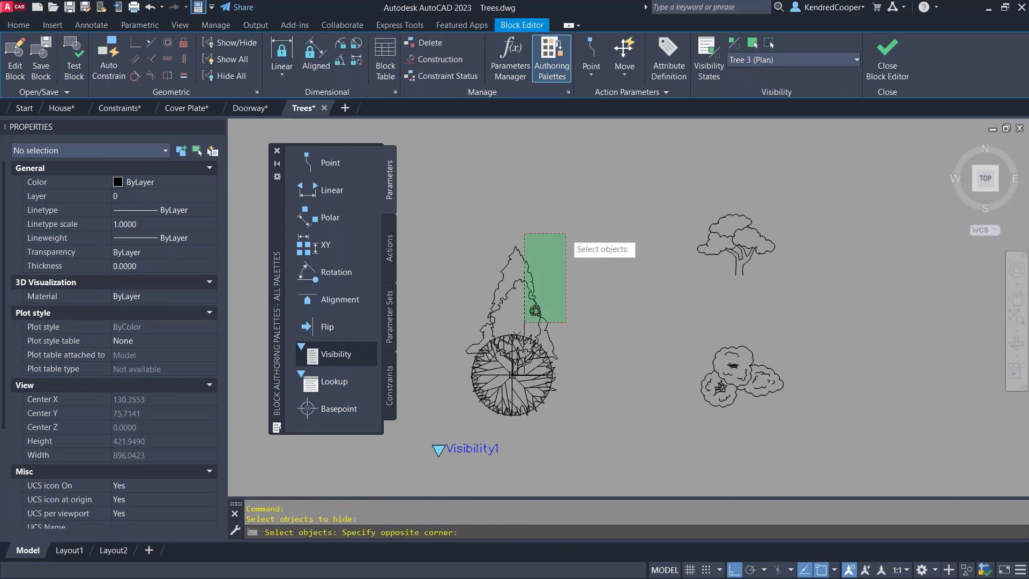
left_click(506, 415)
left_click(790, 292)
left_click(676, 197)
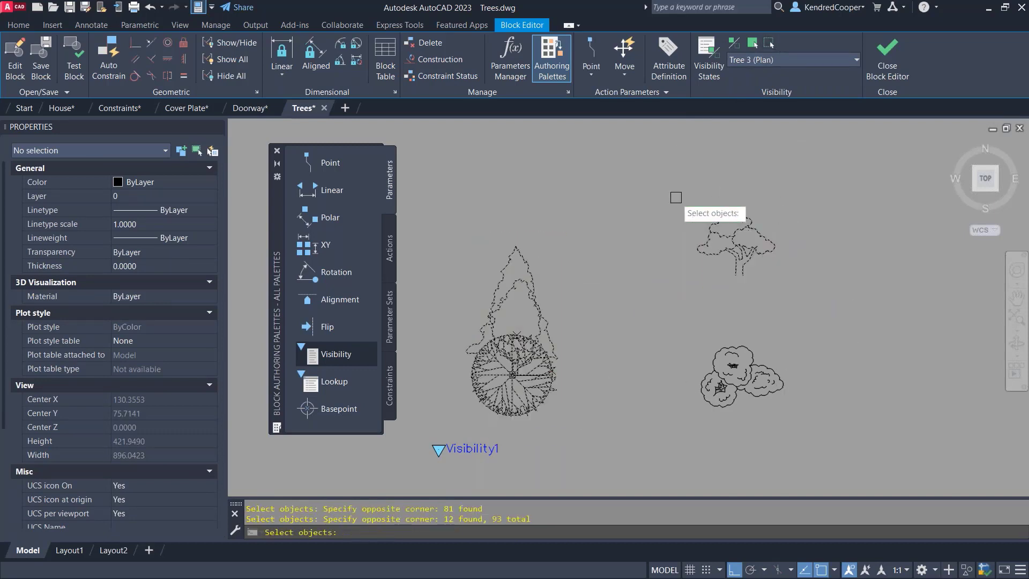
key("Return")
Step: Move the three-clump plan tree from the point where its clumps meet to the origin
type("m")
key("Return")
left_click(805, 332)
left_click(650, 431)
key("Return")
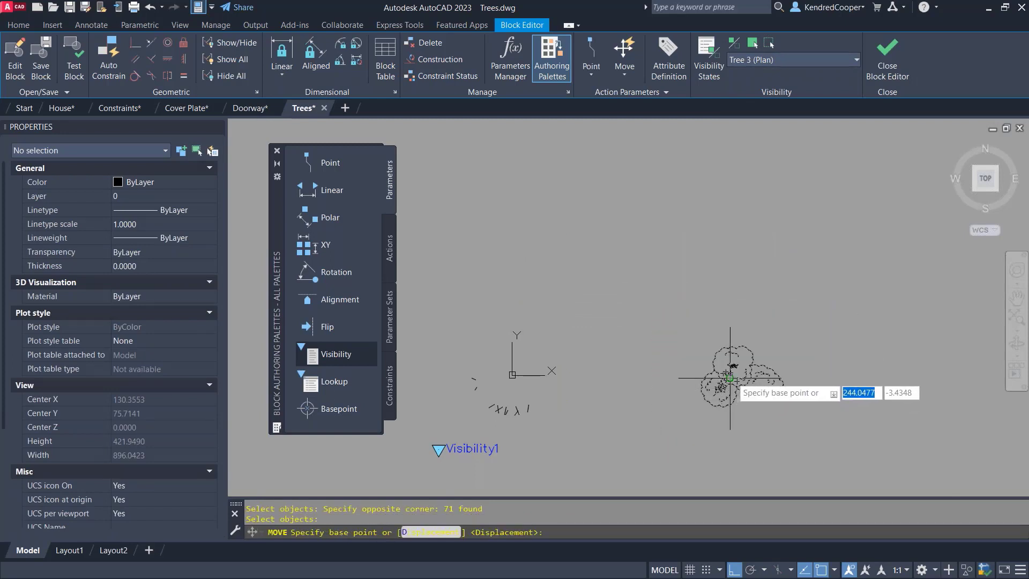
left_click(730, 378)
type("#0<0")
key("Return")
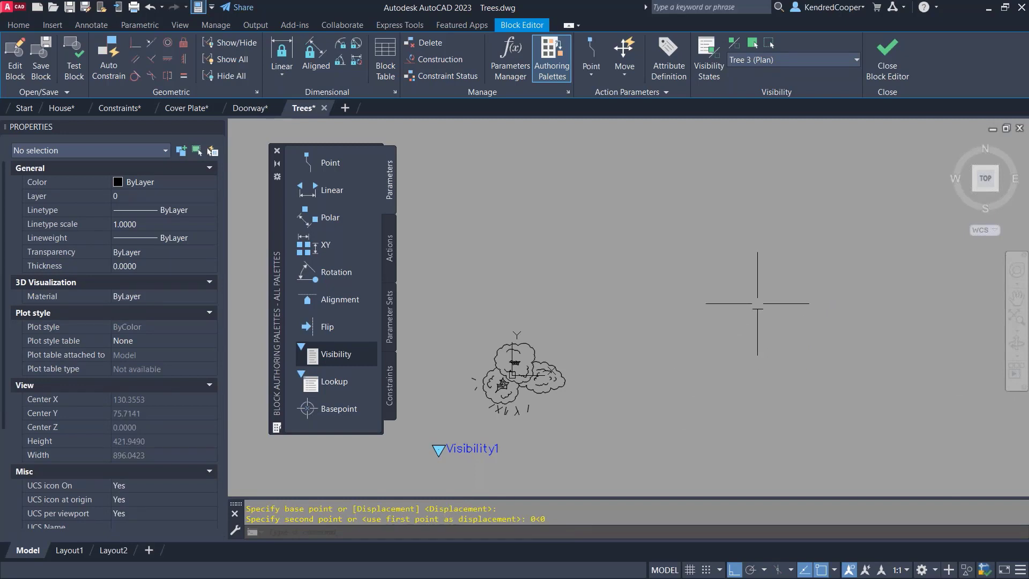
Step: Hide the leftover line fragments around the three-clump plan tree in the Tree 3 (Plan) state
scroll(496, 417, "up", 6)
middle_click_drag(520, 408, 589, 420)
left_click(770, 43)
left_click(769, 405)
left_click(527, 429)
left_click(566, 420)
left_click(538, 376)
left_click(485, 349)
left_click(453, 273)
key("Return")
scroll(464, 332, "down", 4)
scroll(461, 341, "down", 3)
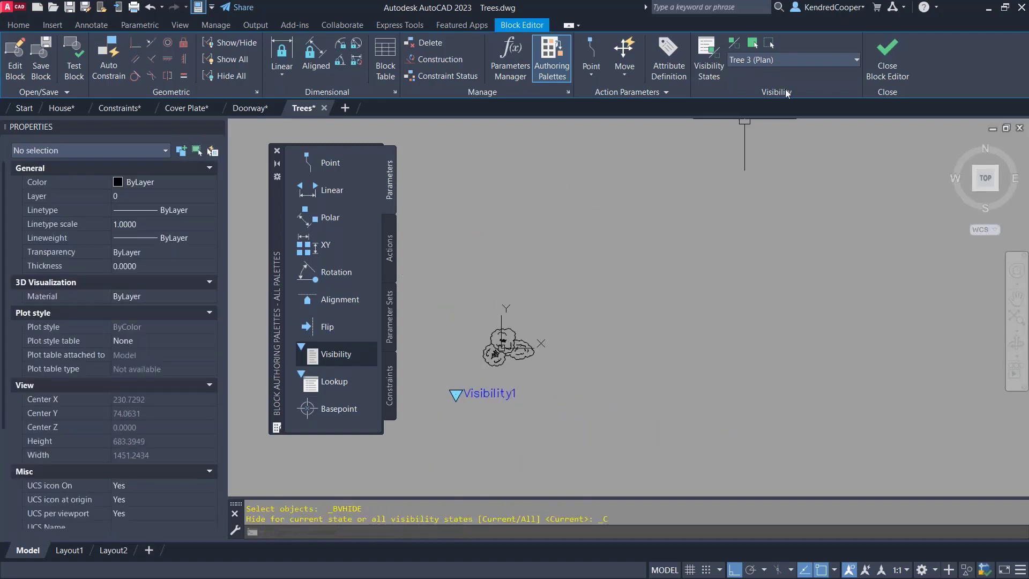
Step: Make Tree 3 (Elevation) the current visibility state and hide everything in it except the round-crowned elevation tree
left_click(779, 60)
left_click(786, 149)
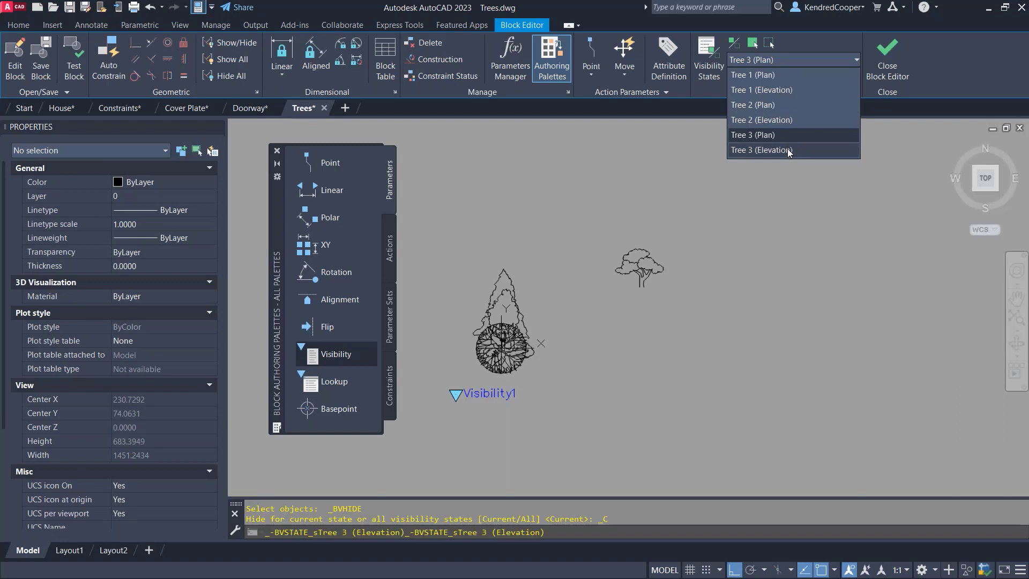
left_click(767, 43)
left_click(567, 258)
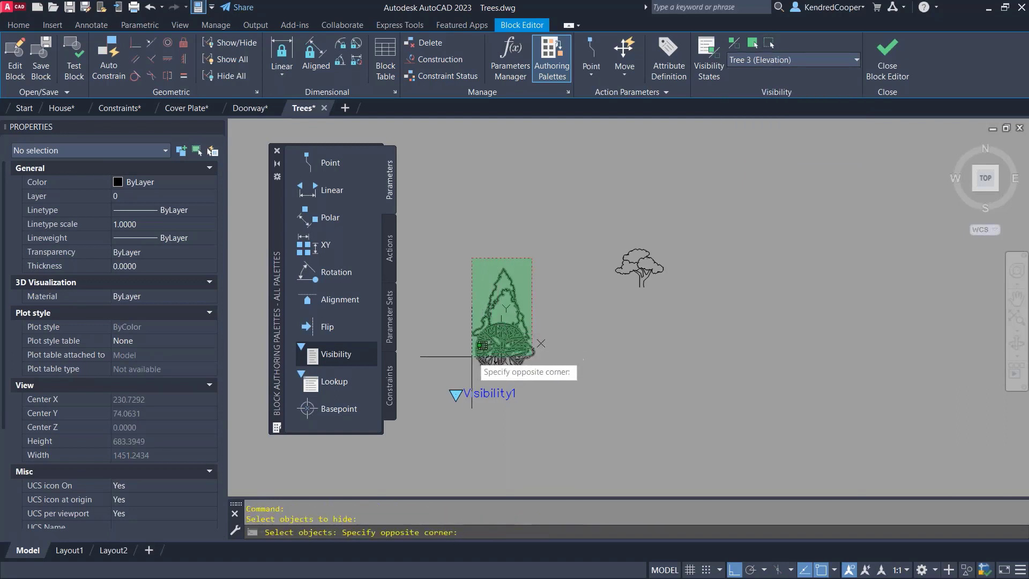
left_click(458, 400)
key("Return")
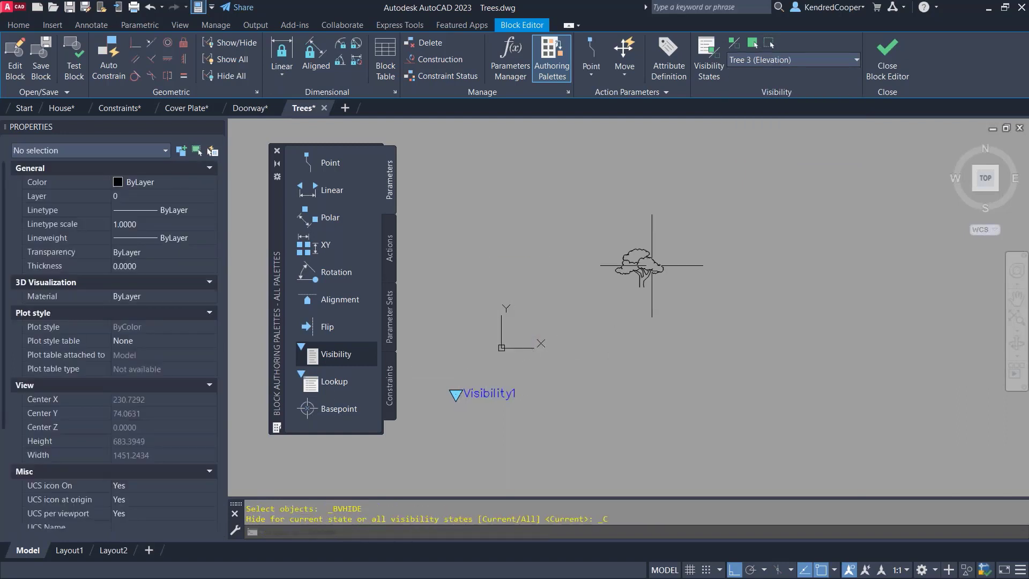
Step: Move the round-crowned elevation tree from the lower end of its trunk to the origin
type("m")
key("Return")
left_click(660, 294)
left_click(619, 242)
key("Return")
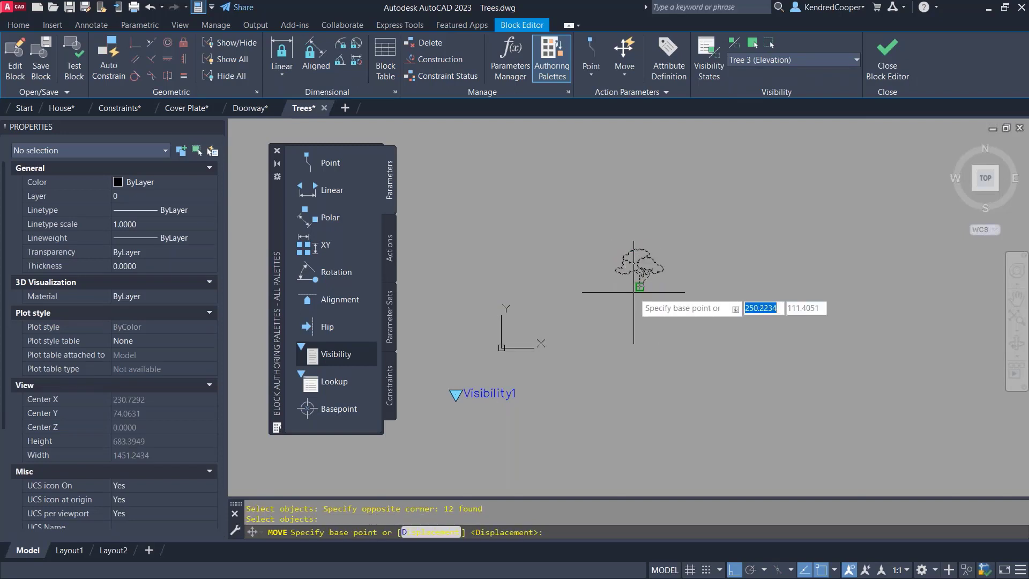
left_click(638, 288)
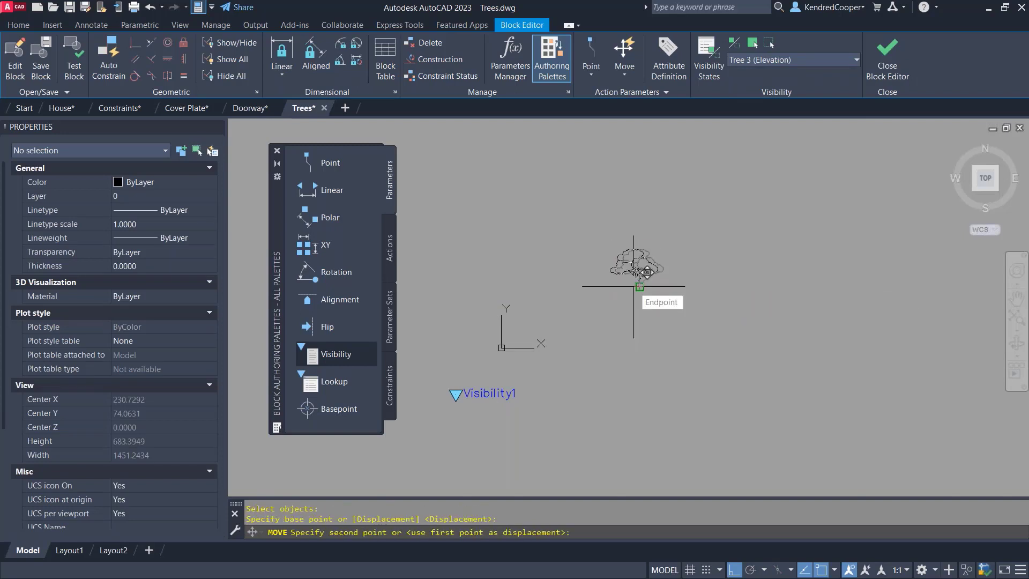
type("0")
key("Tab")
type("0")
key("Return")
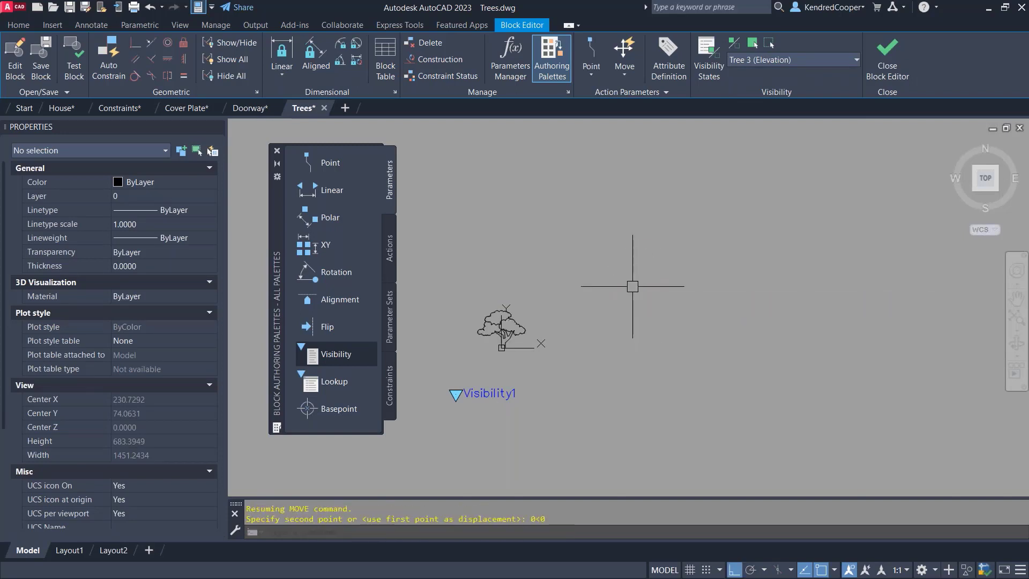
Step: Preview the visibility states from Tree 1 (Plan) through Tree 3 (Elevation) to check what each one displays
left_click(814, 59)
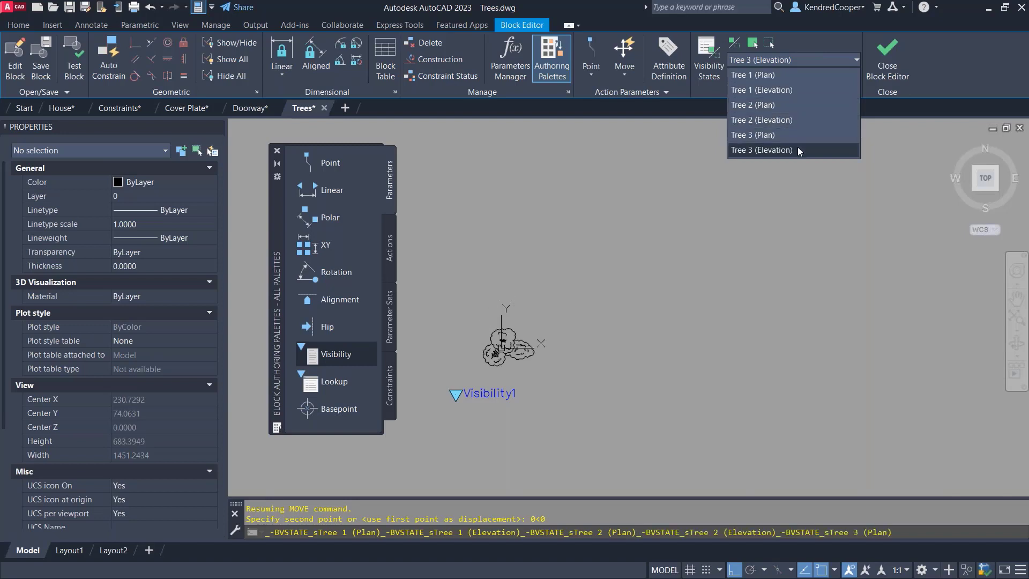
left_click(724, 256)
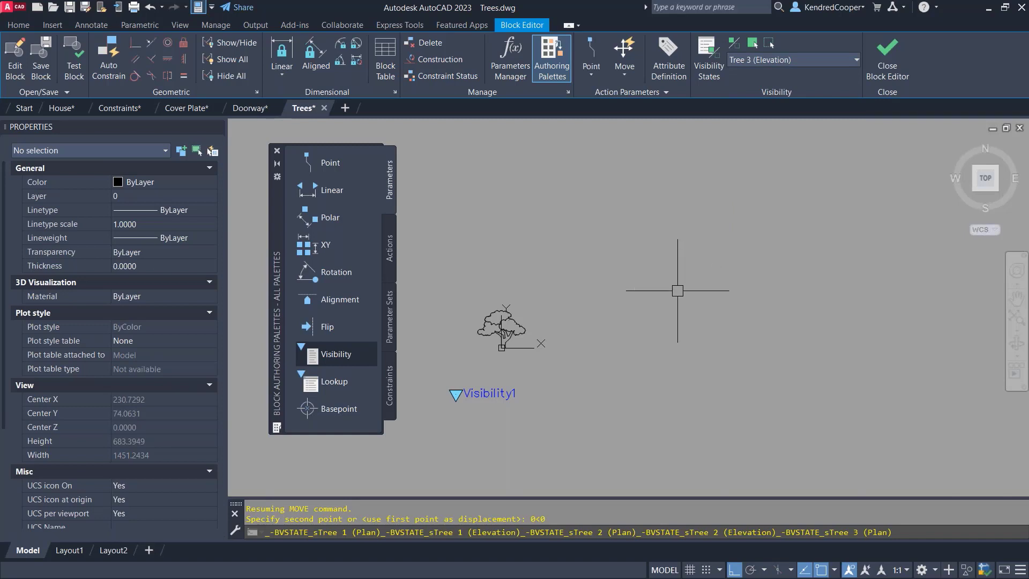
key("Escape")
key("Escape")
Step: Turn Ortho off and move the Visibility1 parameter to just below the origin
scroll(501, 362, "up", 2)
middle_click_drag(527, 358, 593, 357)
type("m")
key("Return")
left_click(556, 399)
left_click(492, 423)
key("Return")
left_click(521, 434)
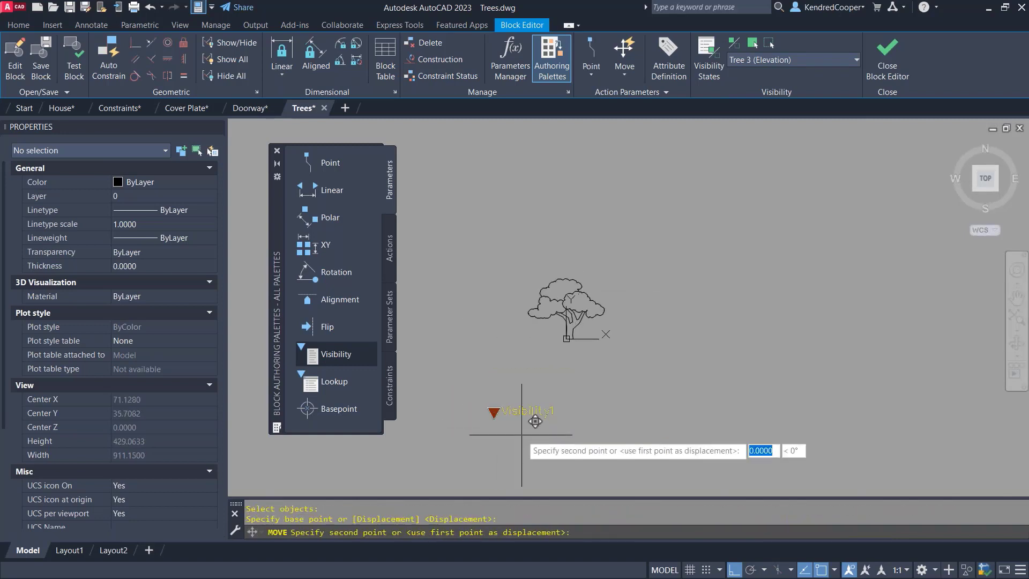
key("F8")
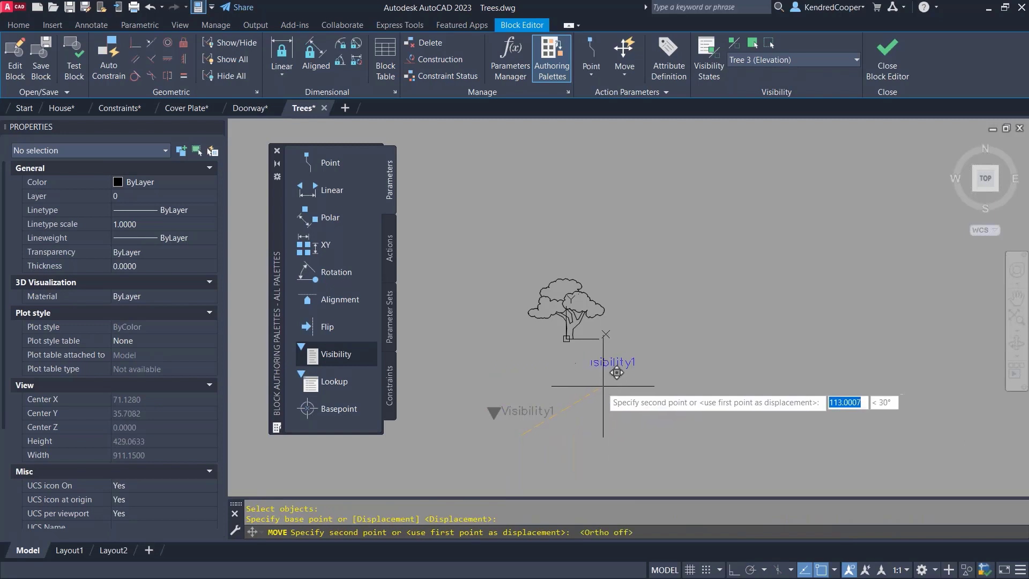
left_click(591, 393)
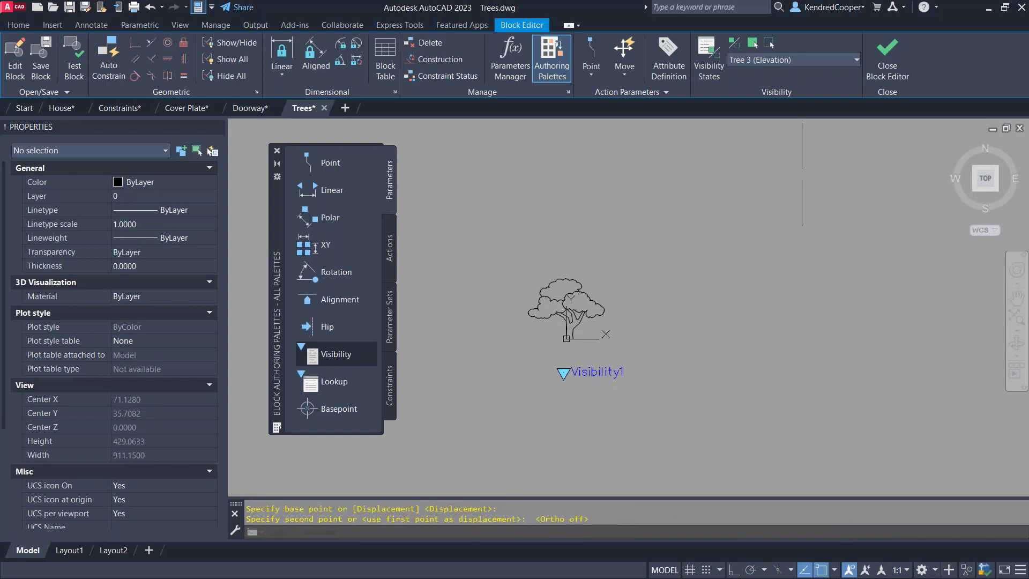
Step: Close the block editor with the changes saved and select the Trees block reference in the drawing
left_click(892, 54)
left_click(498, 272)
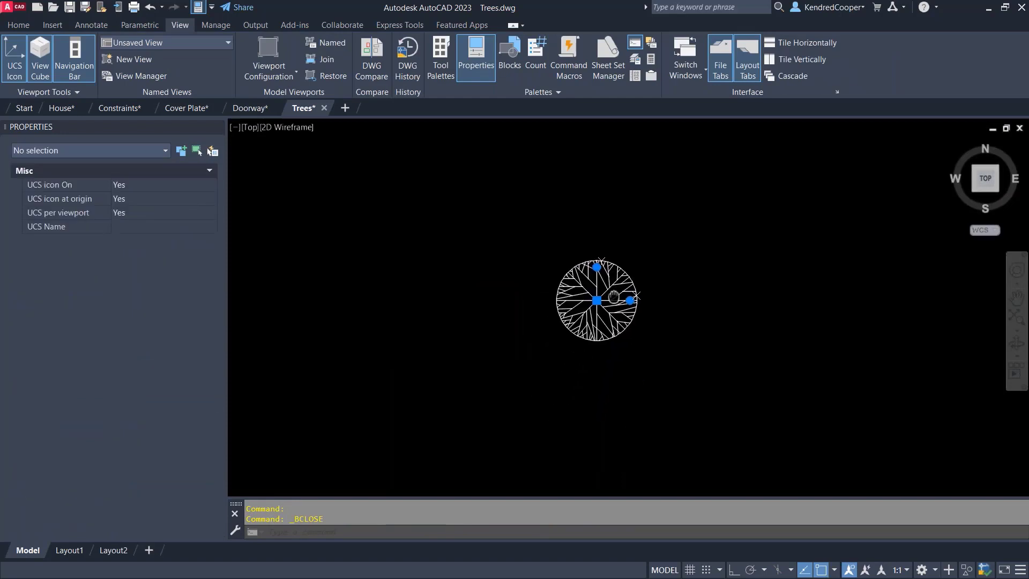
left_click(585, 323)
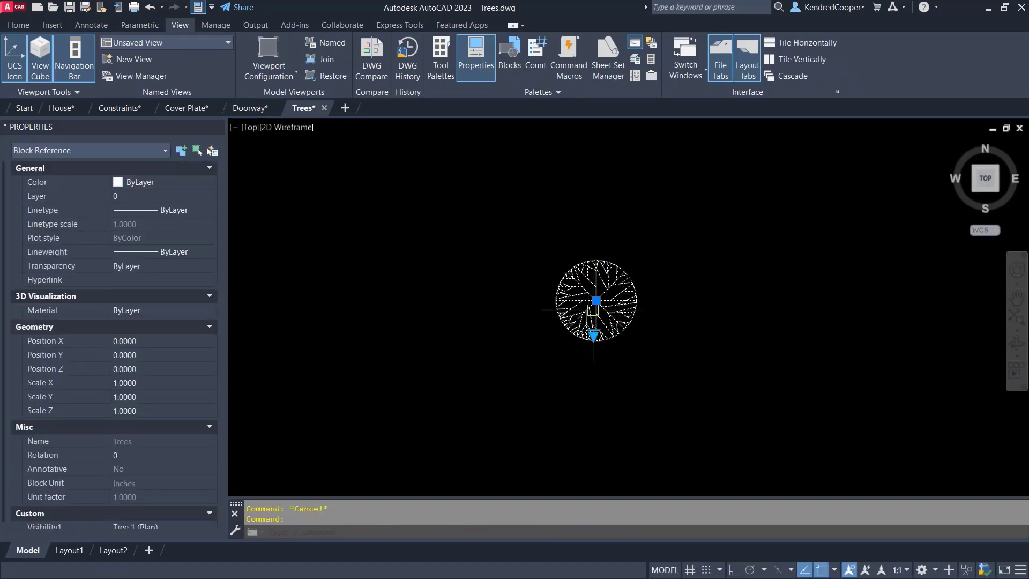
scroll(598, 324, "up", 4)
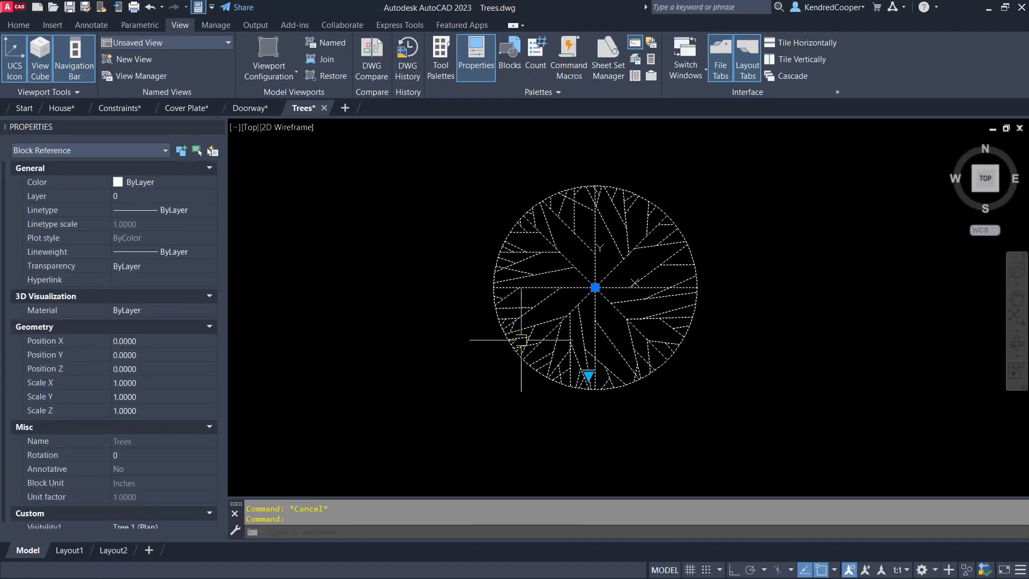
Step: Switch the Trees block through Tree 1 (Elevation), Tree 2 (Plan), Tree 2 (Elevation) and Tree 3 (Plan), ending on Tree 3 (Elevation), and deselect it
left_click(588, 375)
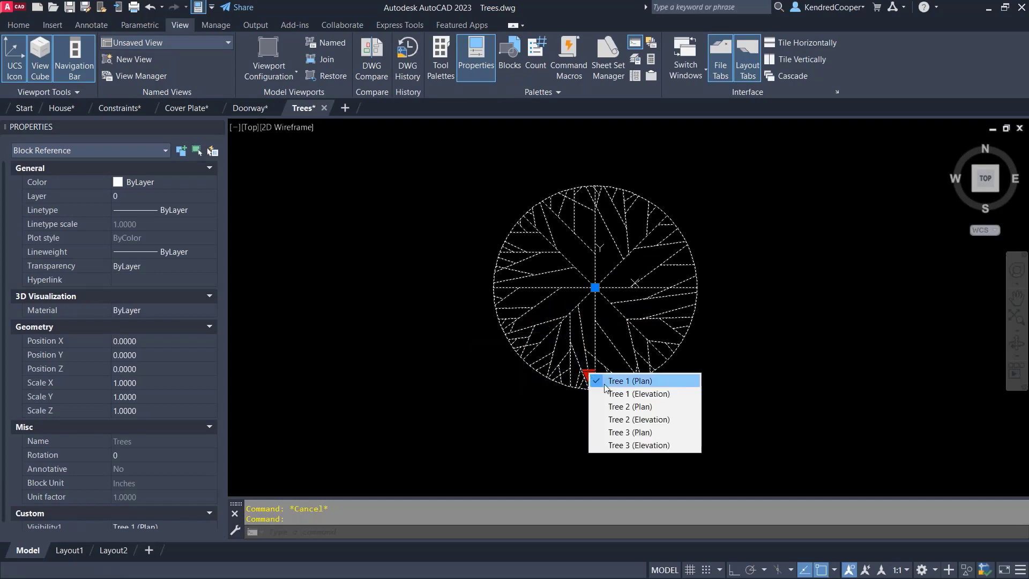
left_click(655, 395)
scroll(595, 375, "down", 3)
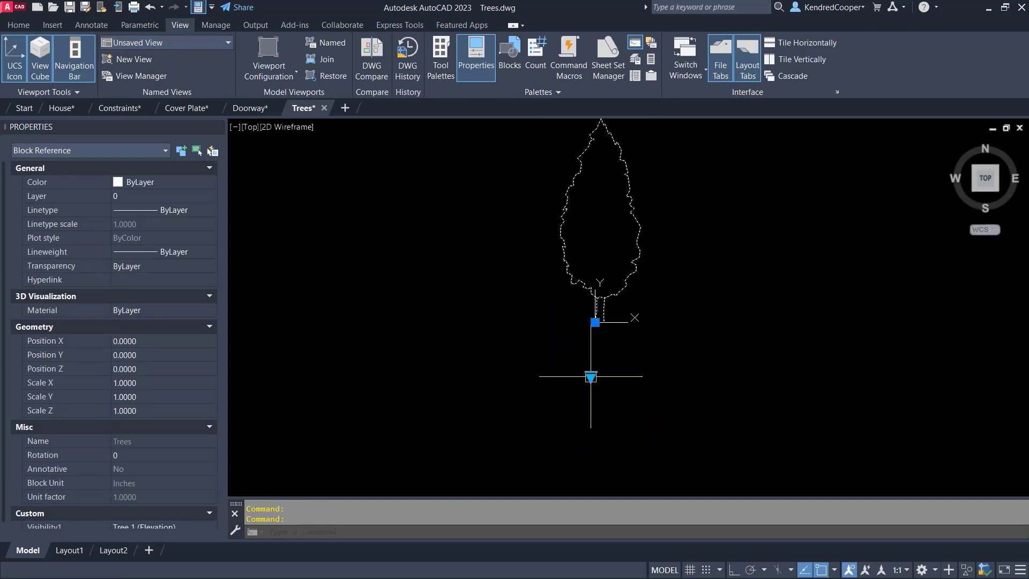
left_click(591, 377)
left_click(626, 415)
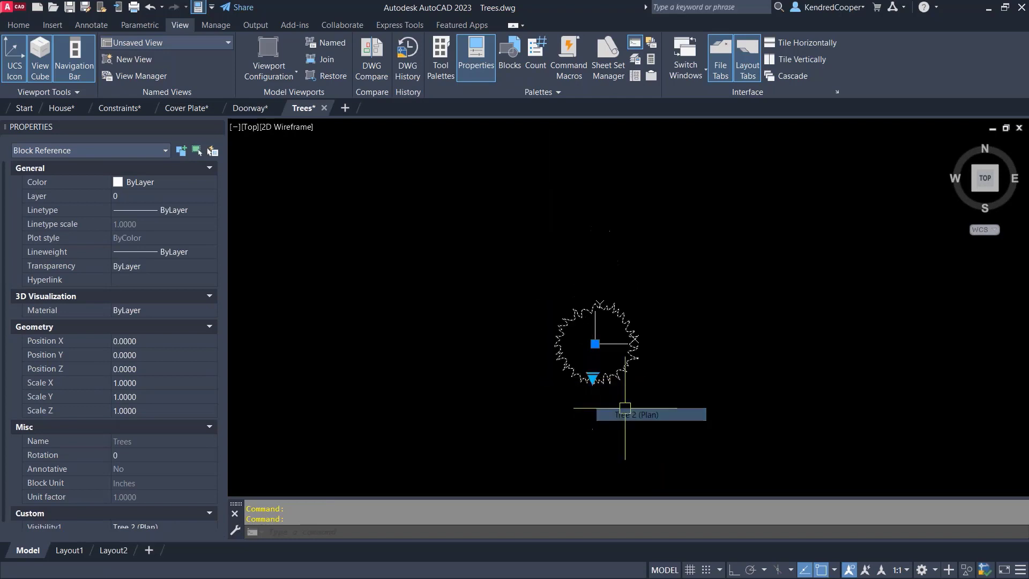
left_click(592, 377)
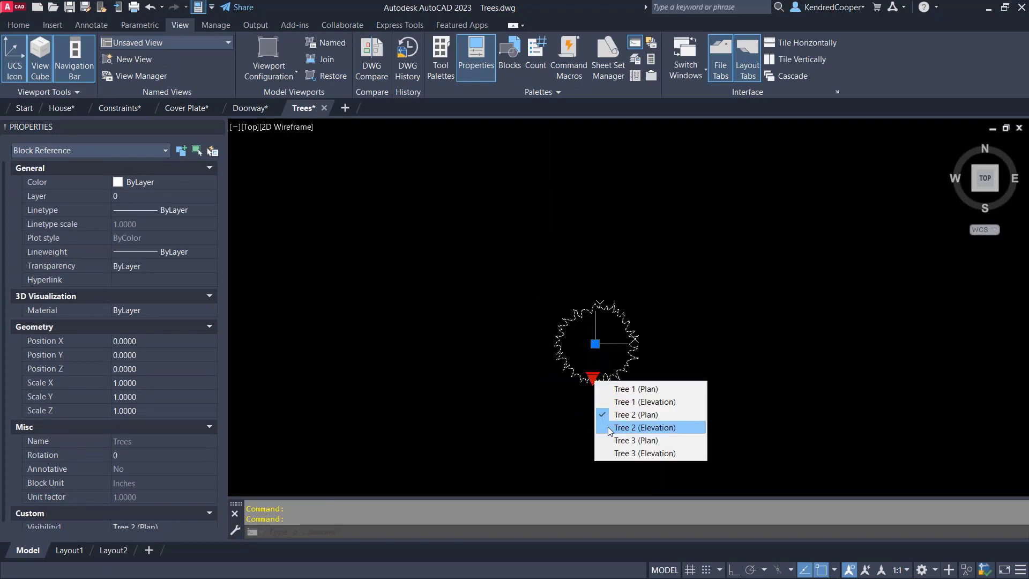
left_click(612, 428)
left_click(592, 378)
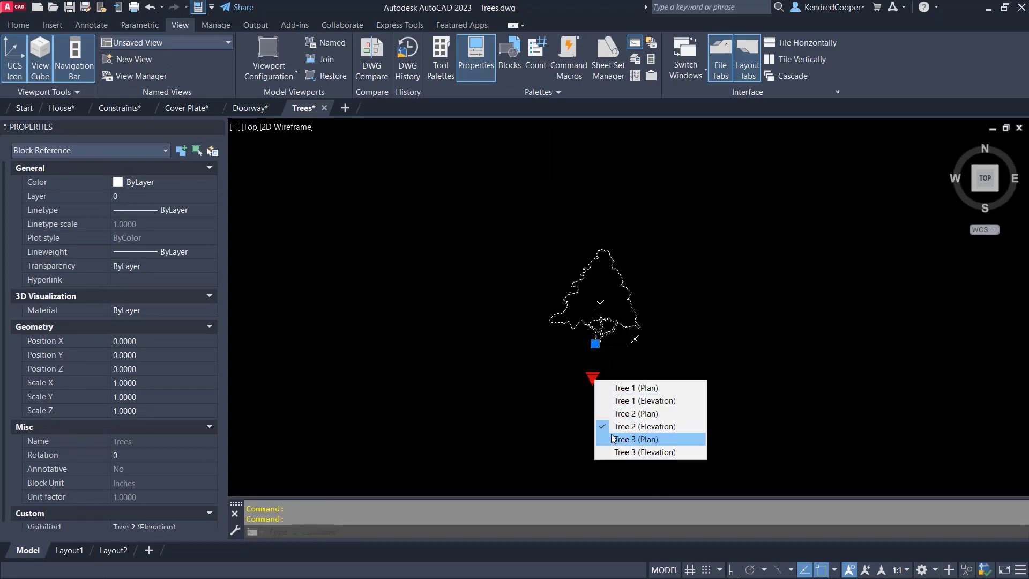
left_click(622, 439)
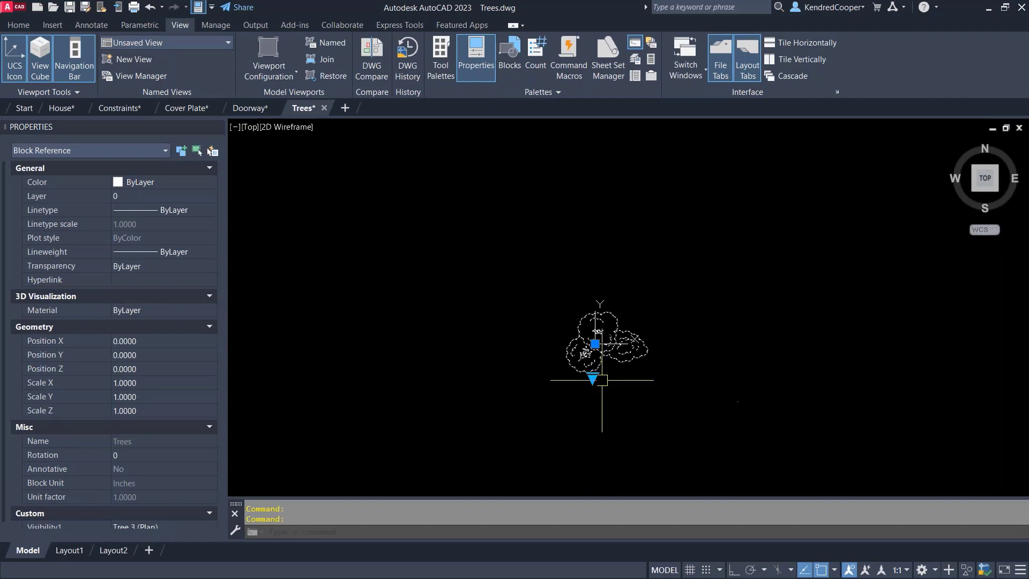
left_click(592, 378)
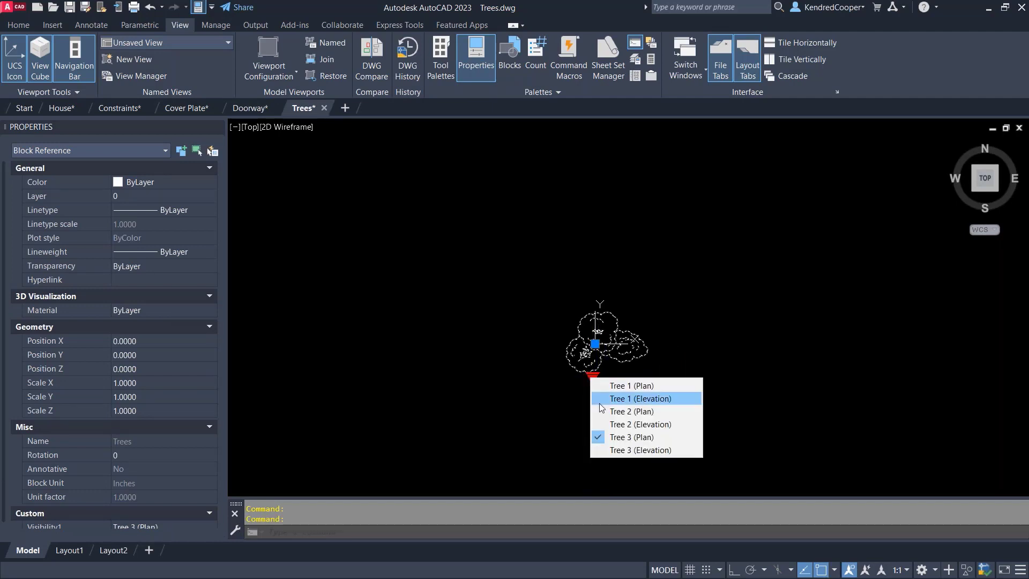
left_click(617, 451)
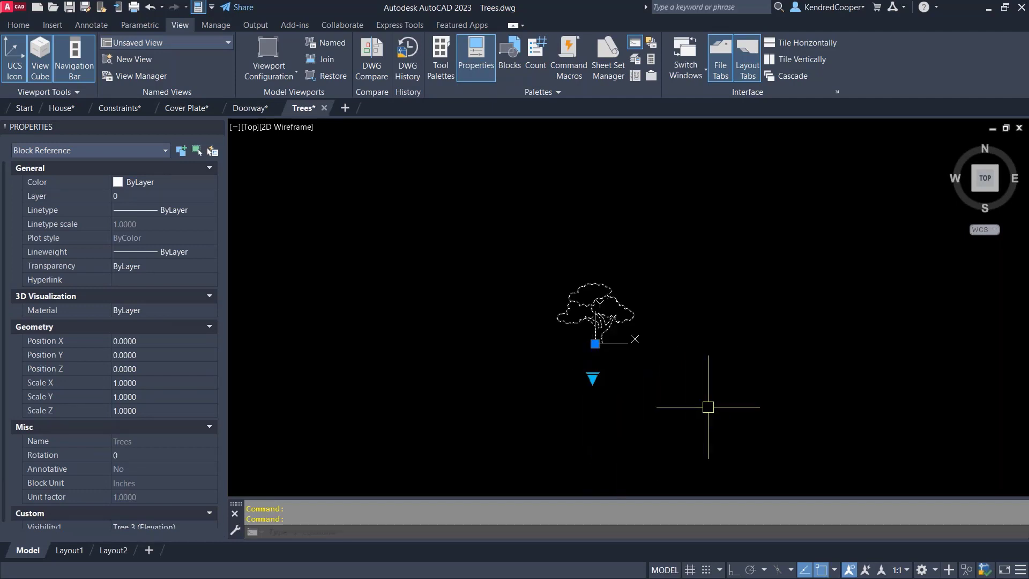
key("Escape")
key("Escape")
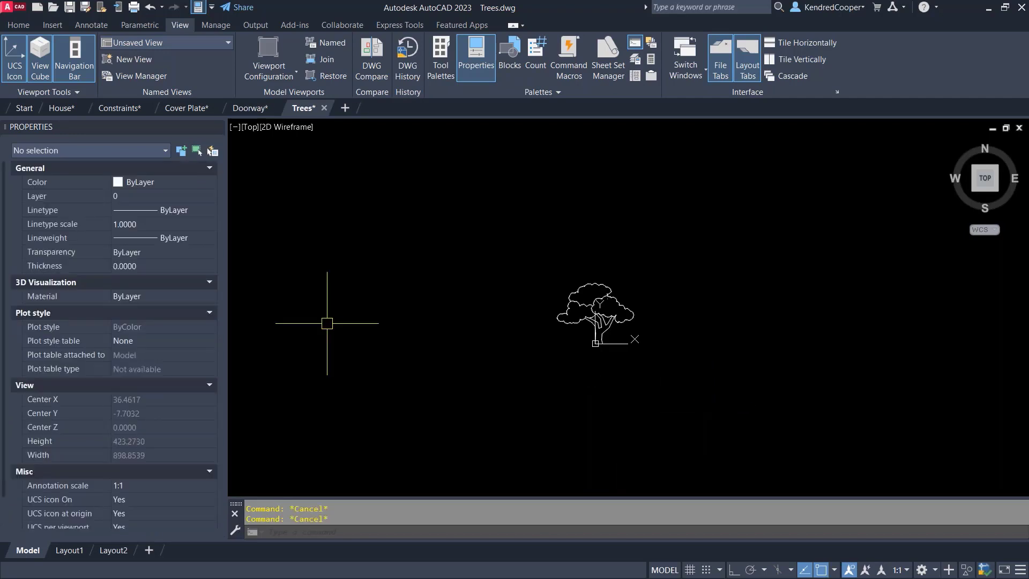
key("alt+Tab")
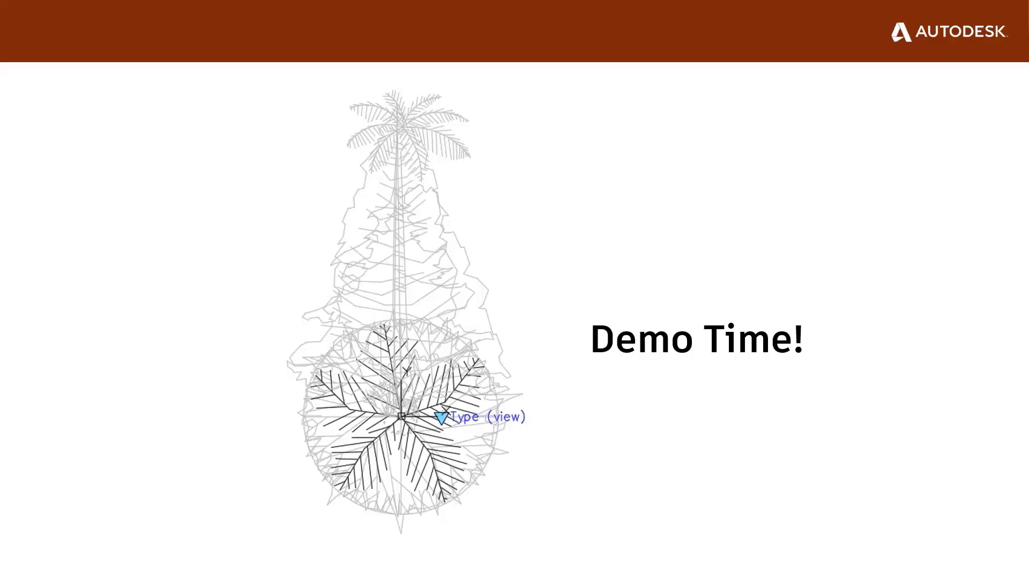
left_click(63, 335)
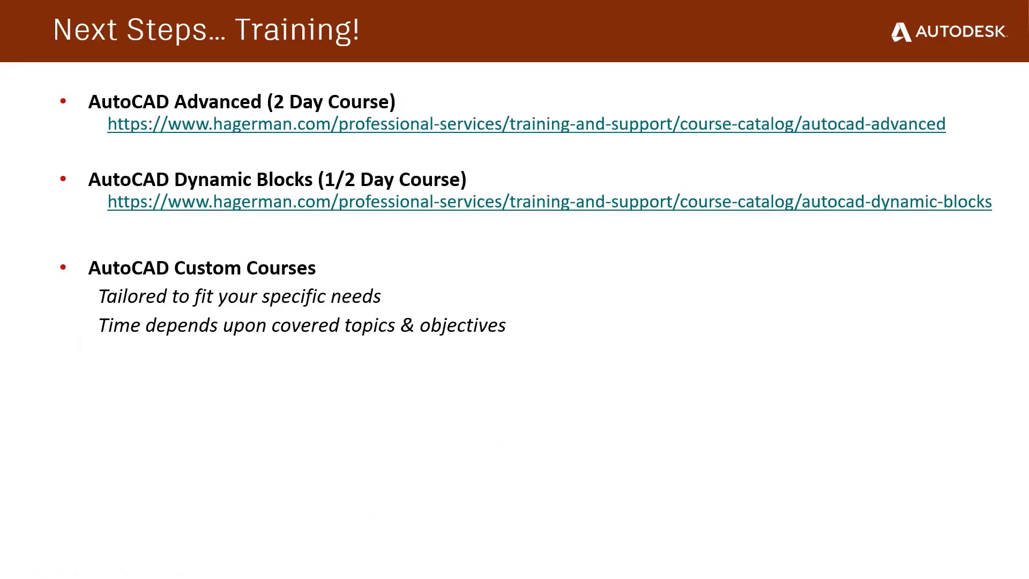